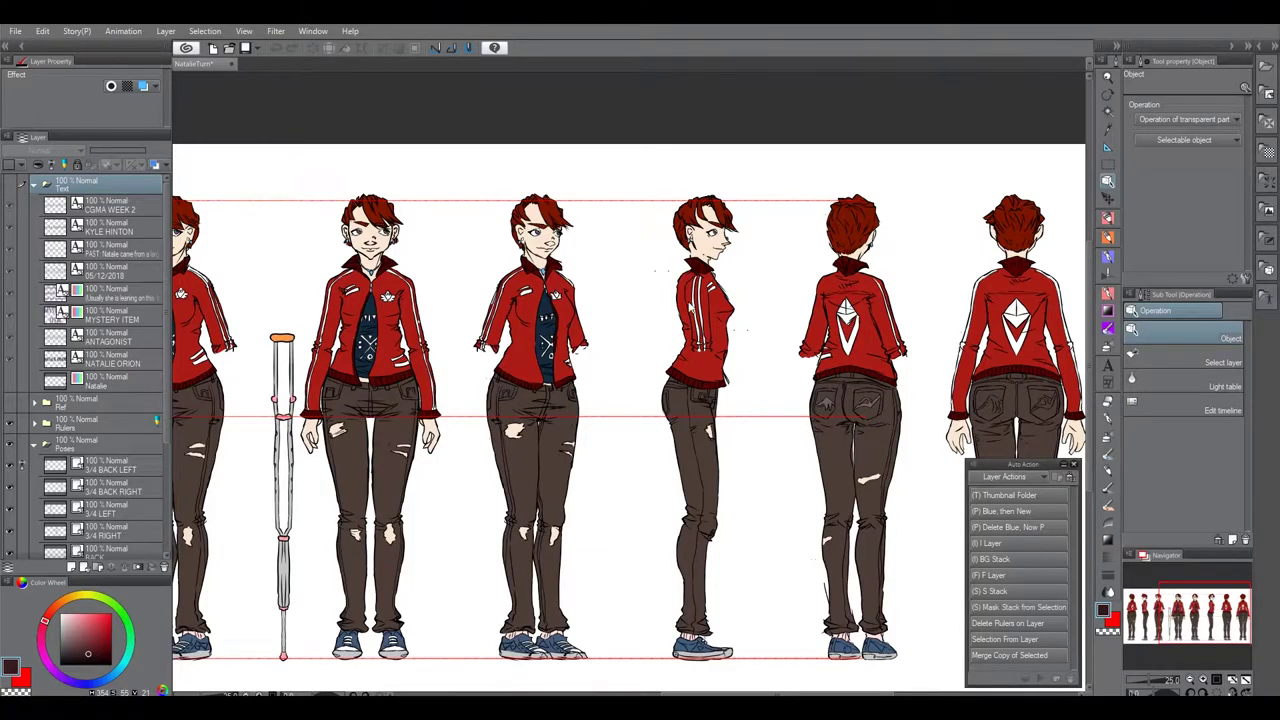
Start opening a file and browse from Zero Lux to the WEBTOONs folder.
scroll(740, 300, "down", 2)
mouse_move(690, 307)
left_mouse_down()
mouse_move(740, 300)
mouse_move(670, 302)
left_mouse_up()
left_click(17, 31)
left_click(208, 80)
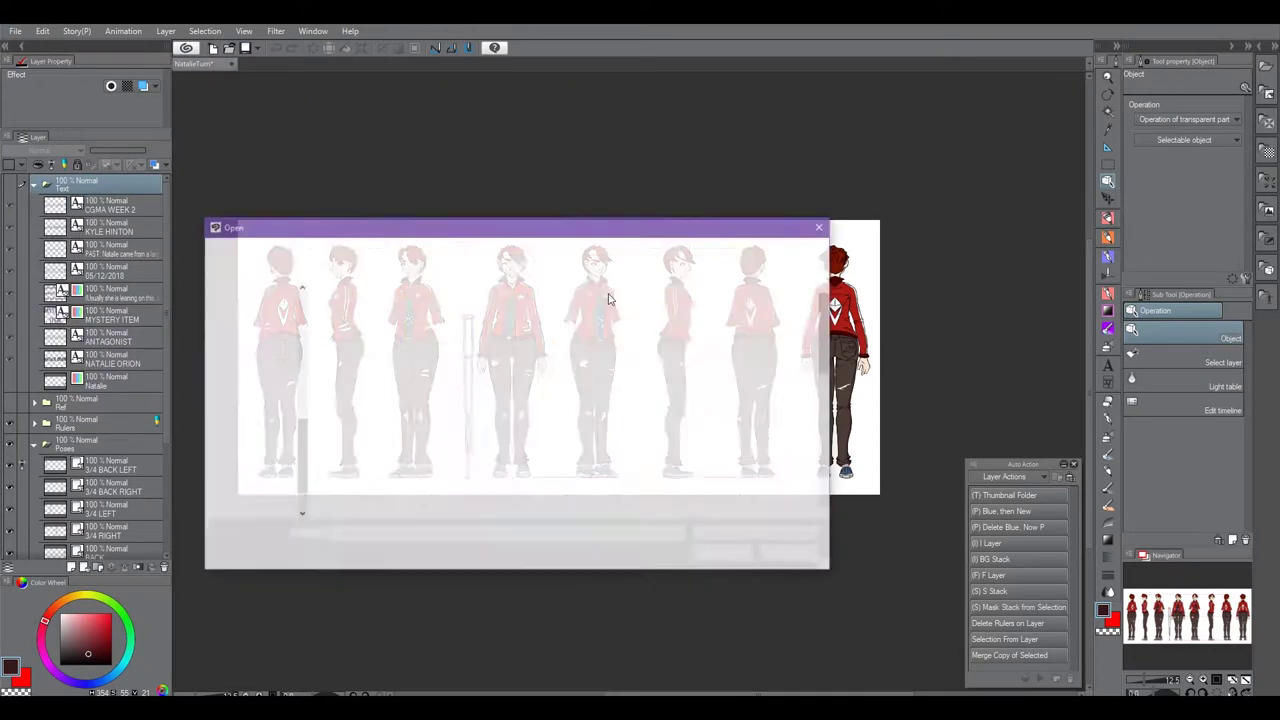
scroll(262, 317, "up", 8)
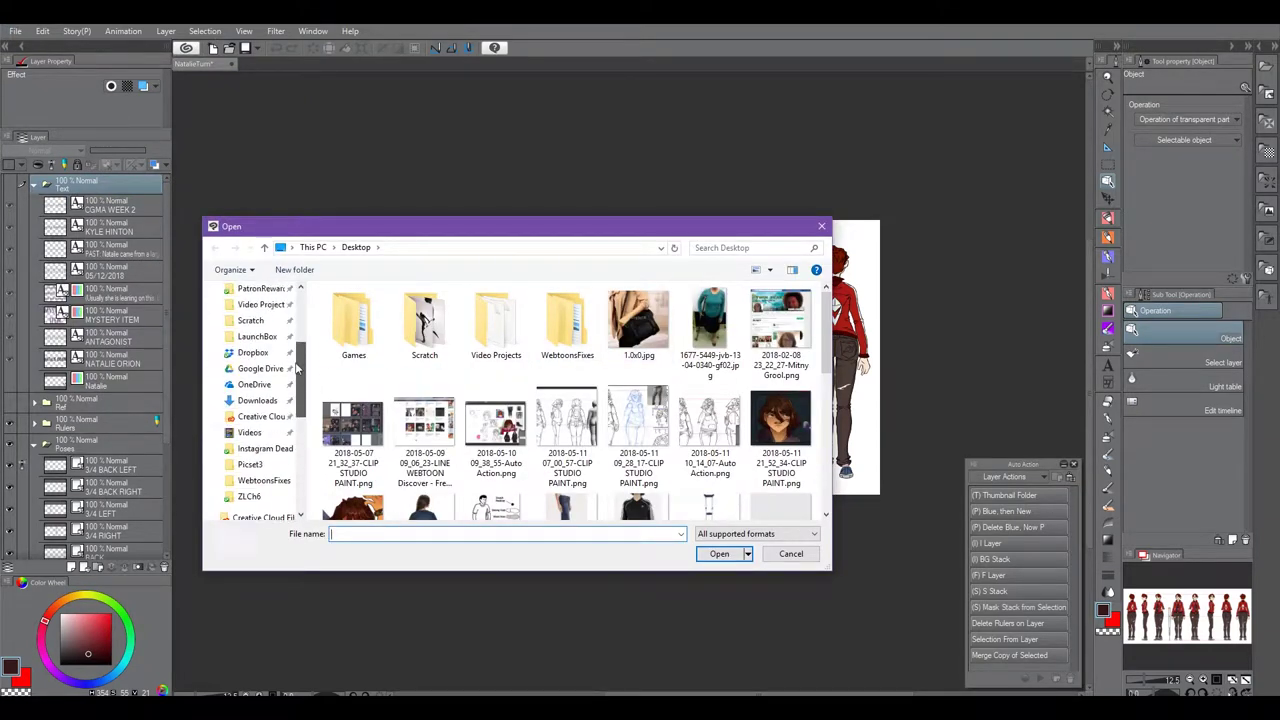
left_click(270, 353)
double_click(500, 477)
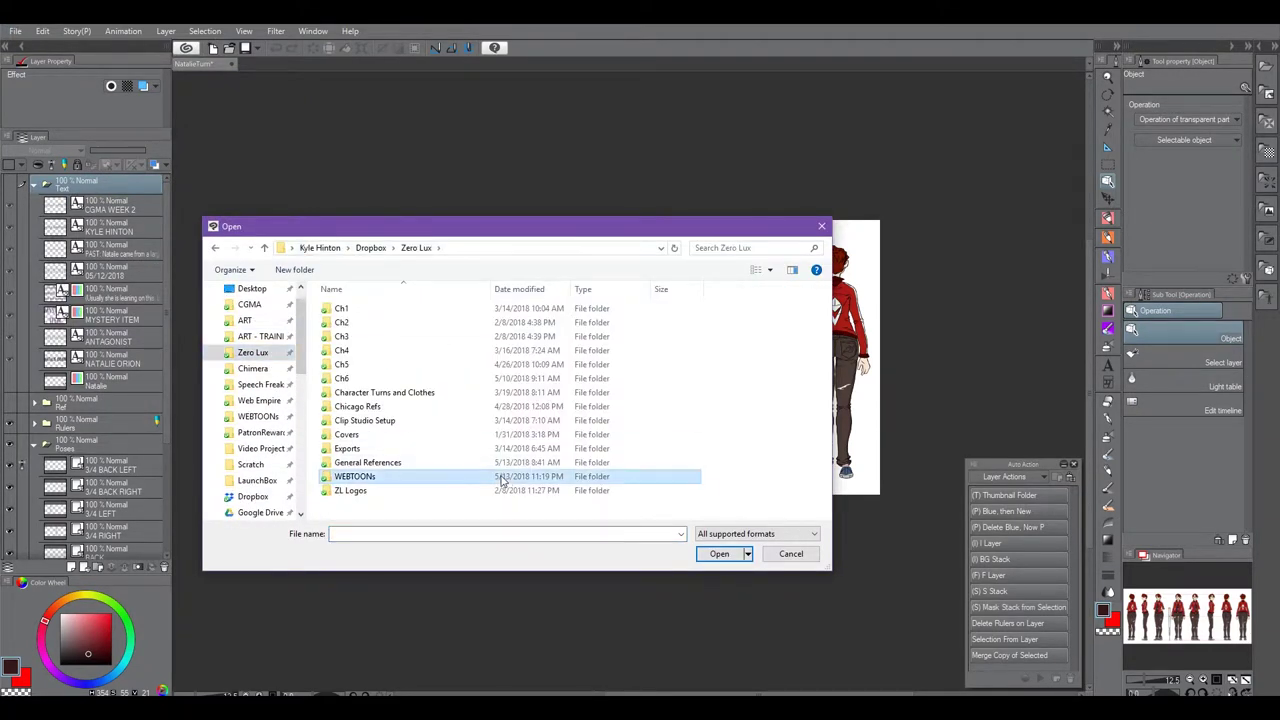
Open ZL_WT_TEMPLATE.clip from the WEB TEMPLATES folder.
scroll(824, 412, "down", 3)
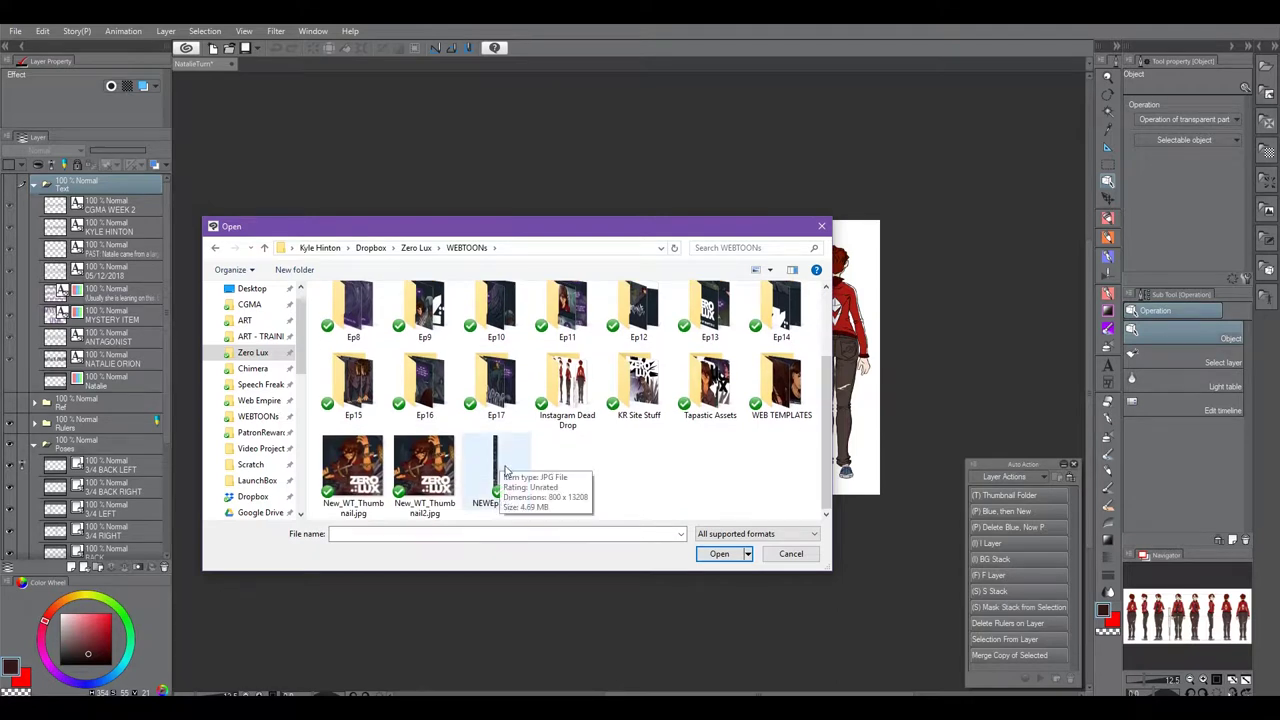
left_click(497, 468)
double_click(781, 432)
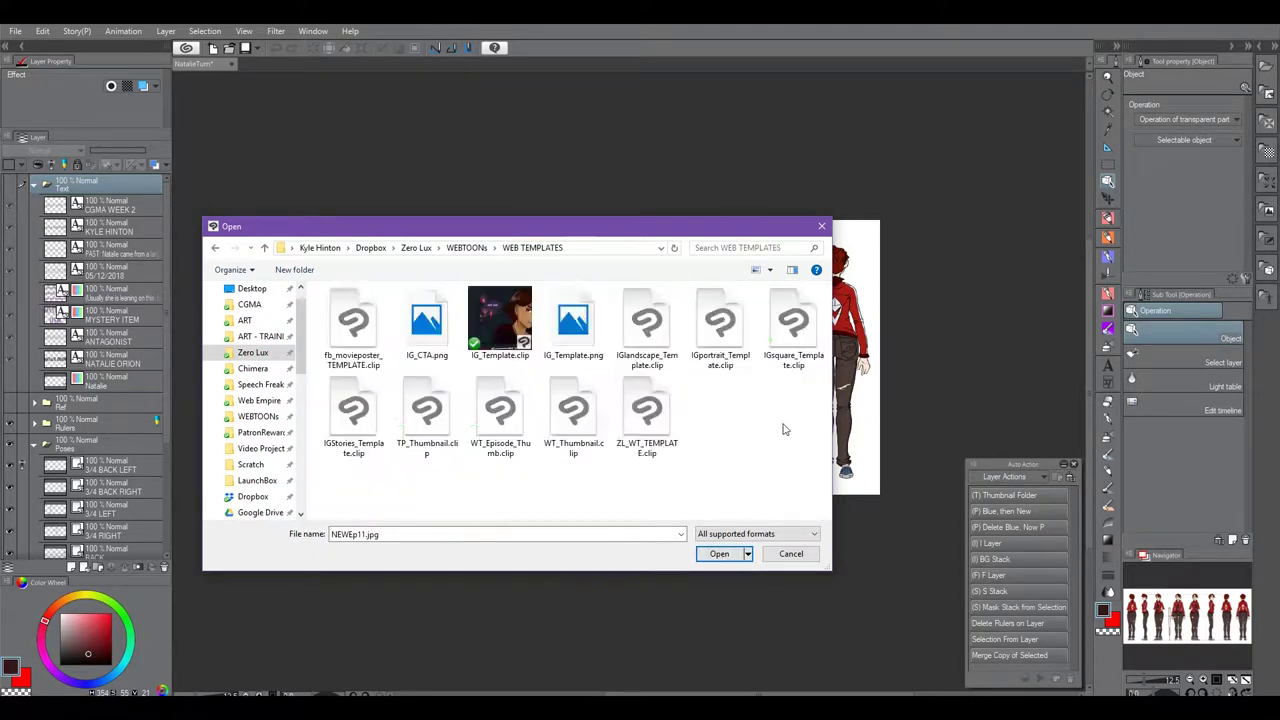
left_click(647, 410)
left_click(717, 554)
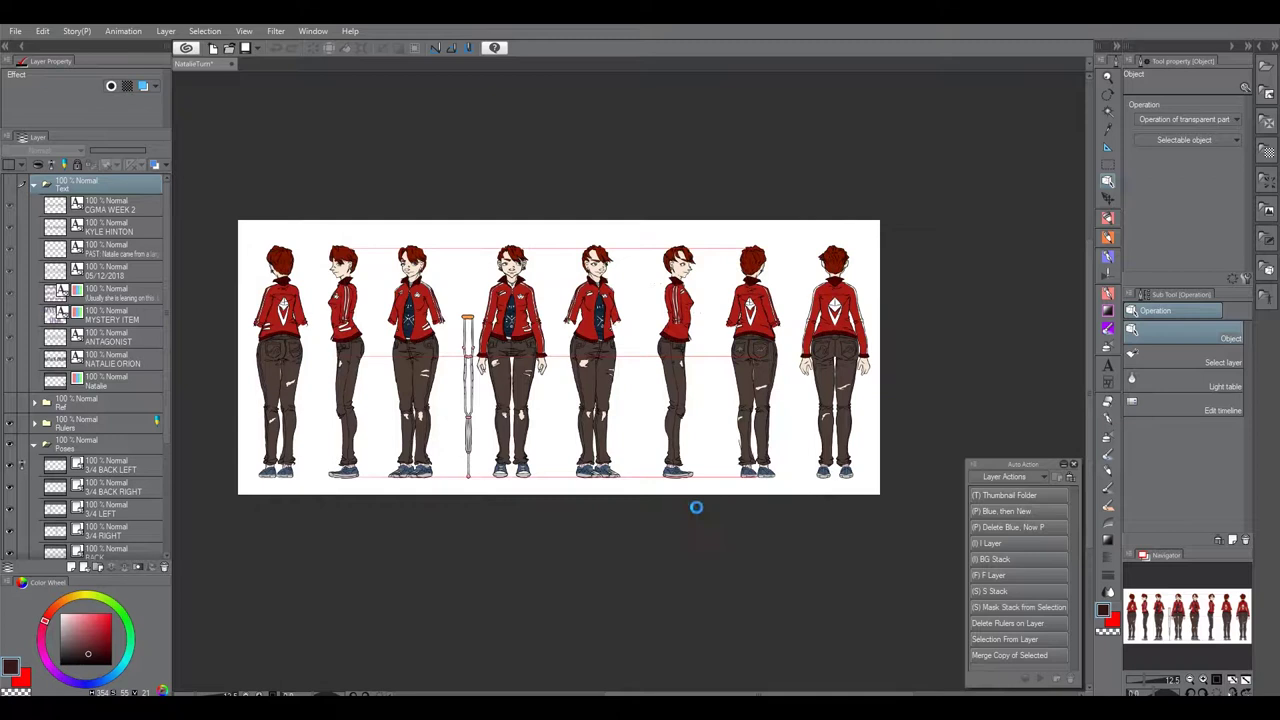
scroll(657, 487, "down", 1)
left_click_drag(704, 458, 632, 497)
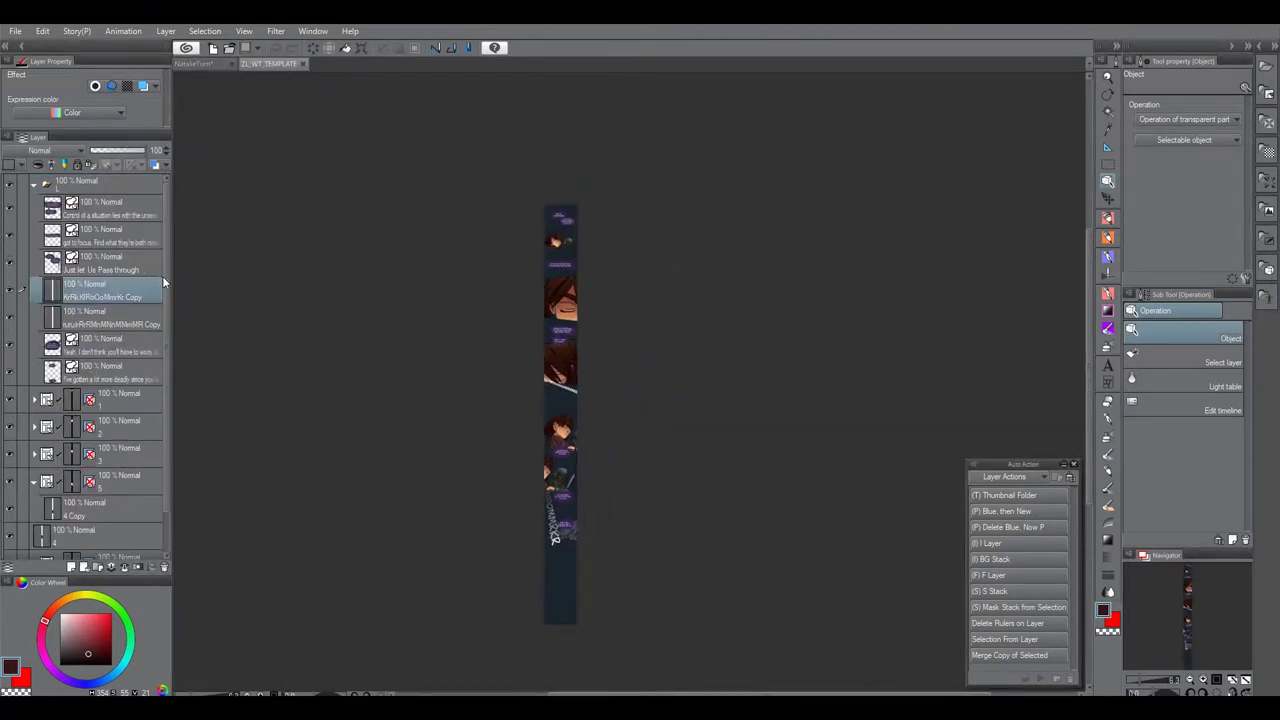
Delete all old lettering and artwork layers from the template, keeping only the empty L folder and the Paper layer.
left_click(92, 215)
left_click(117, 374, "shift")
left_click(164, 567)
left_click(117, 216)
left_click(134, 376, "shift")
left_click(164, 567)
left_click_drag(684, 410, 690, 390)
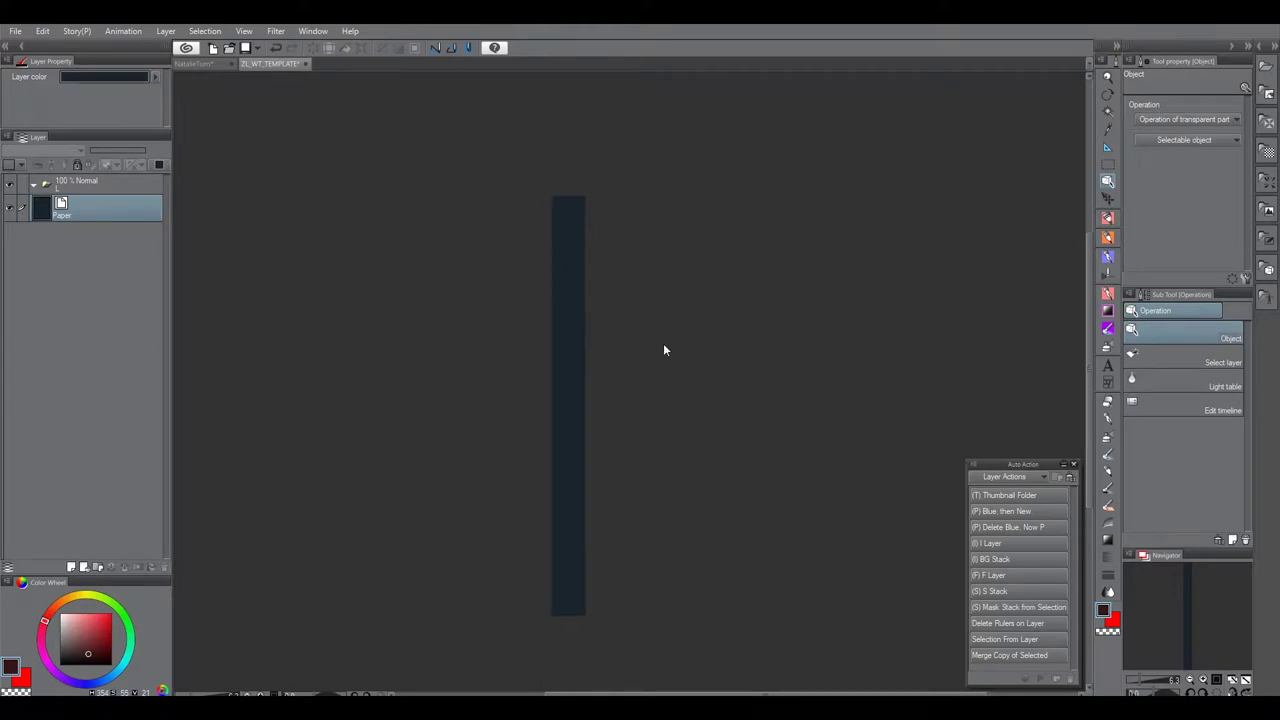
left_click_drag(610, 514, 630, 526)
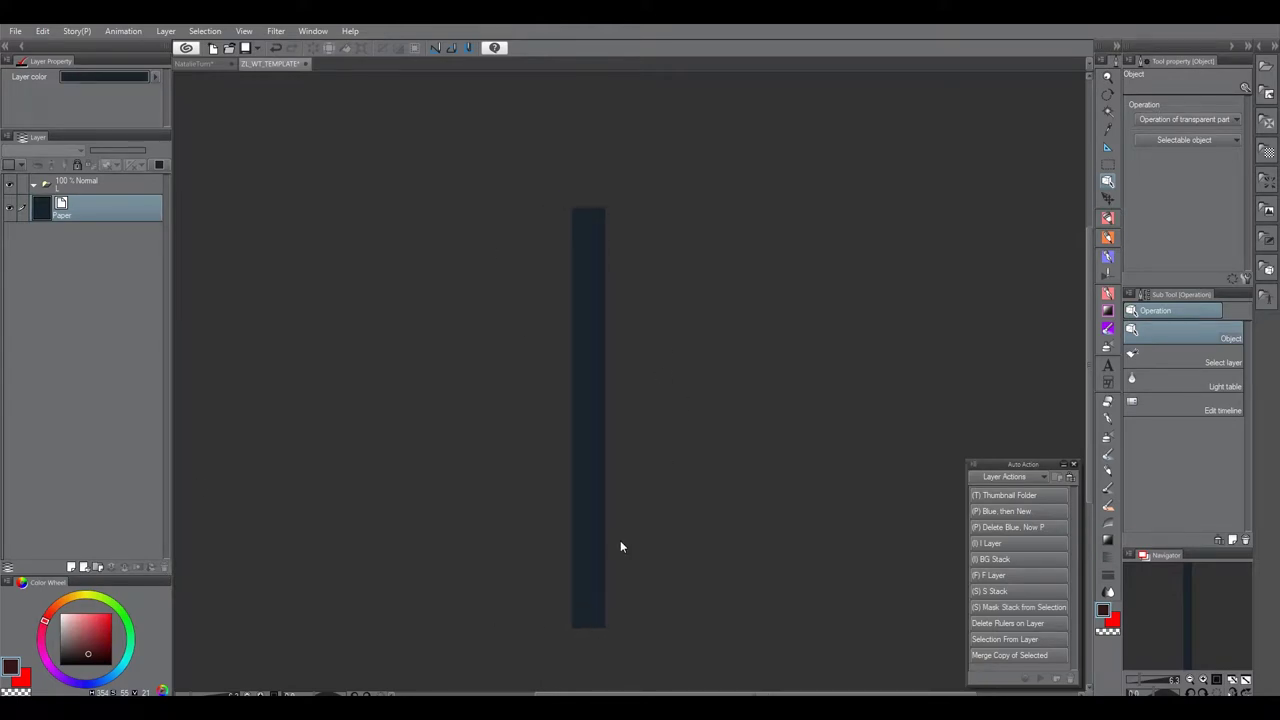
left_click_drag(648, 452, 628, 445)
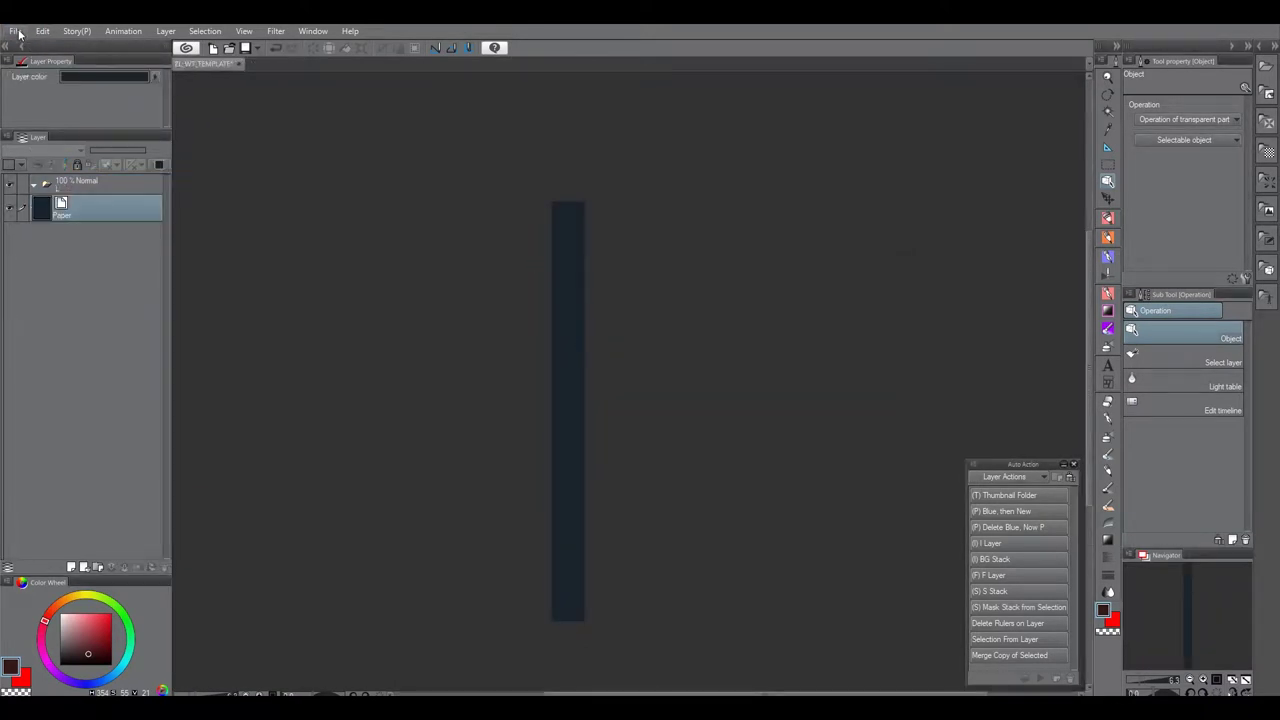
Open the Zero Lux Chapter 2 project from its chapter folder inside Zero Lux.
left_click(18, 33)
left_click(69, 80)
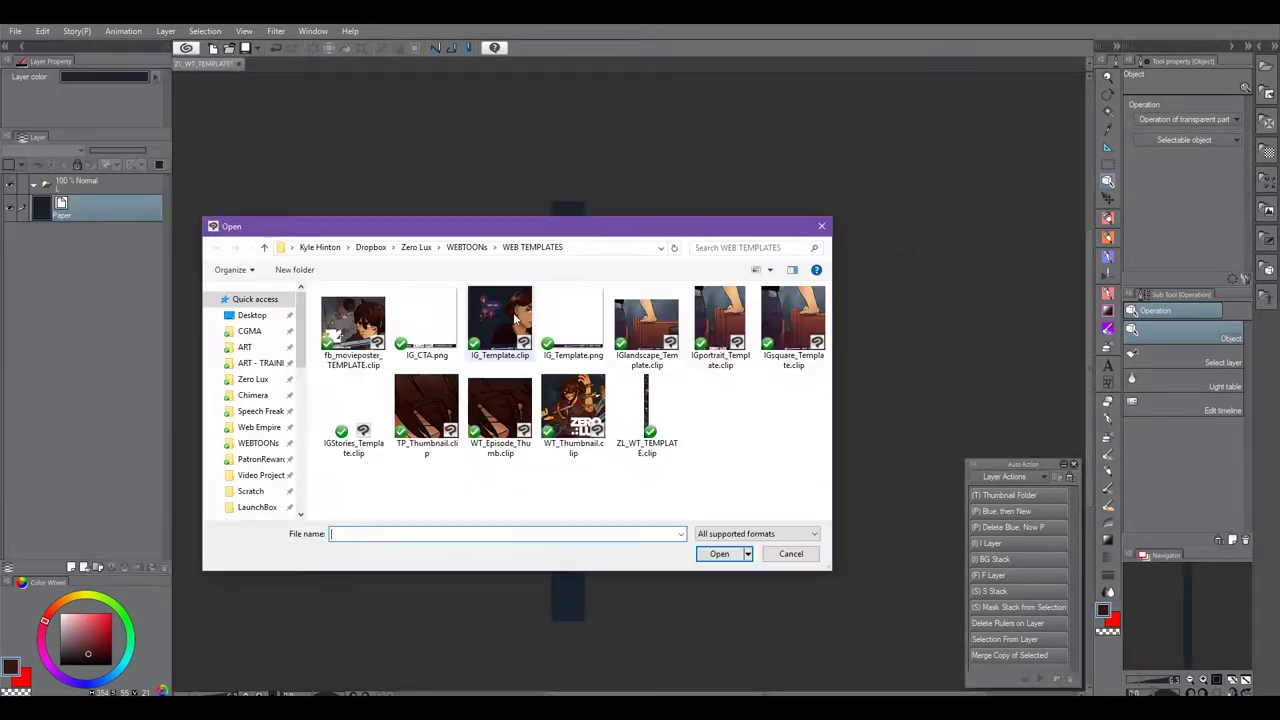
left_click(252, 379)
double_click(527, 343)
double_click(343, 322)
double_click(449, 460)
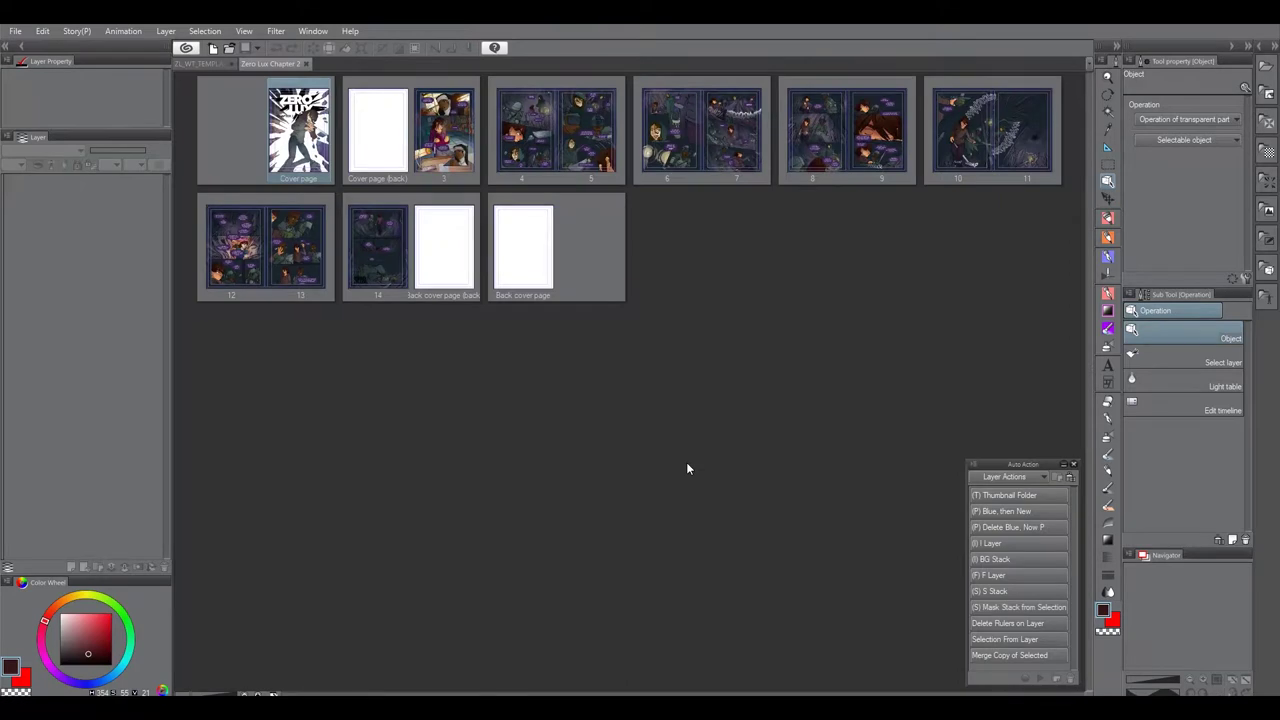
Enlarge the page thumbnails and open the spread of pages 10 and 11.
key("ctrl+plus")
left_click(876, 392)
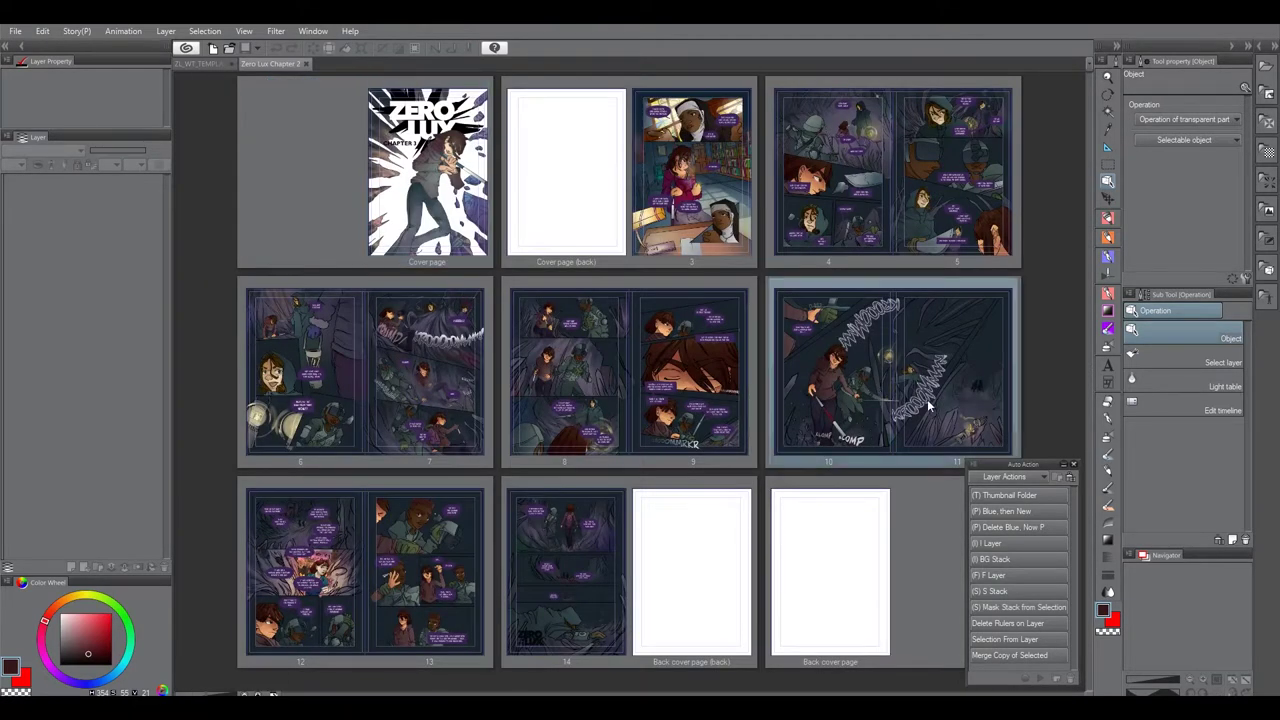
double_click(920, 405)
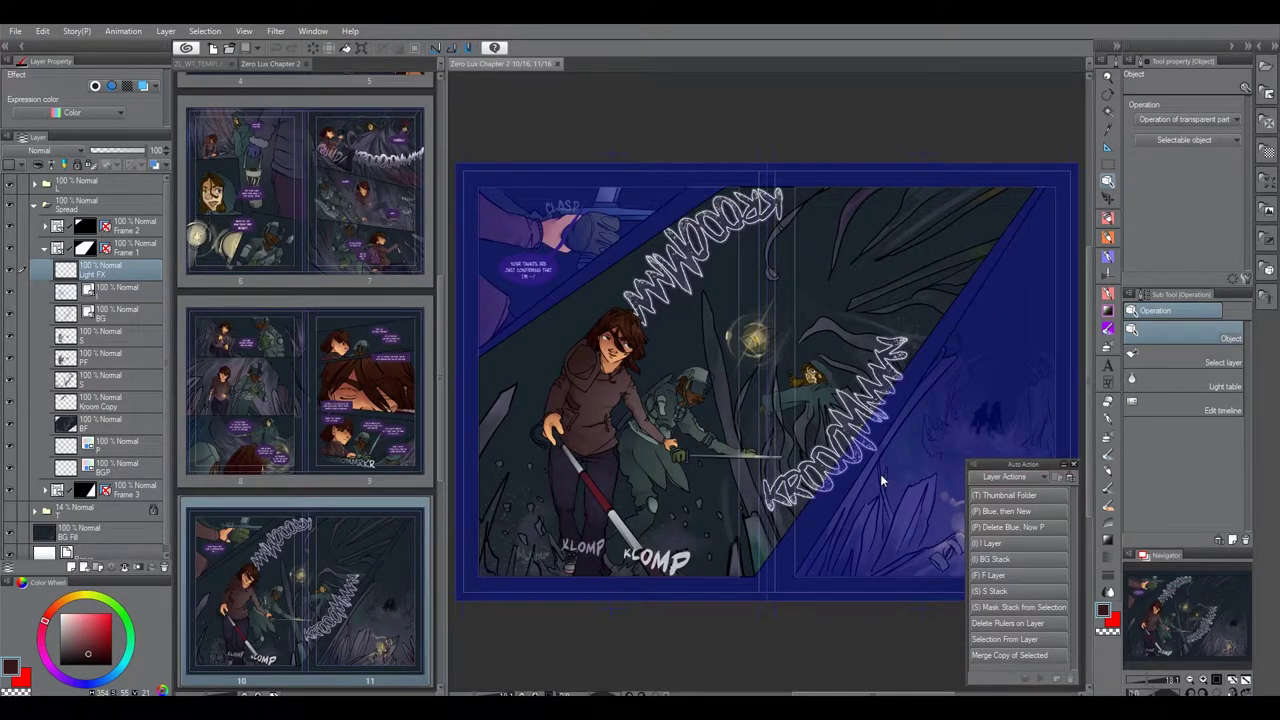
Arrange the template and the page 10–11 spread side by side, giving the spread the wider pane.
left_click(443, 502)
left_click_drag(443, 502, 408, 400)
left_click_drag(413, 66, 319, 76)
left_click_drag(206, 64, 184, 168)
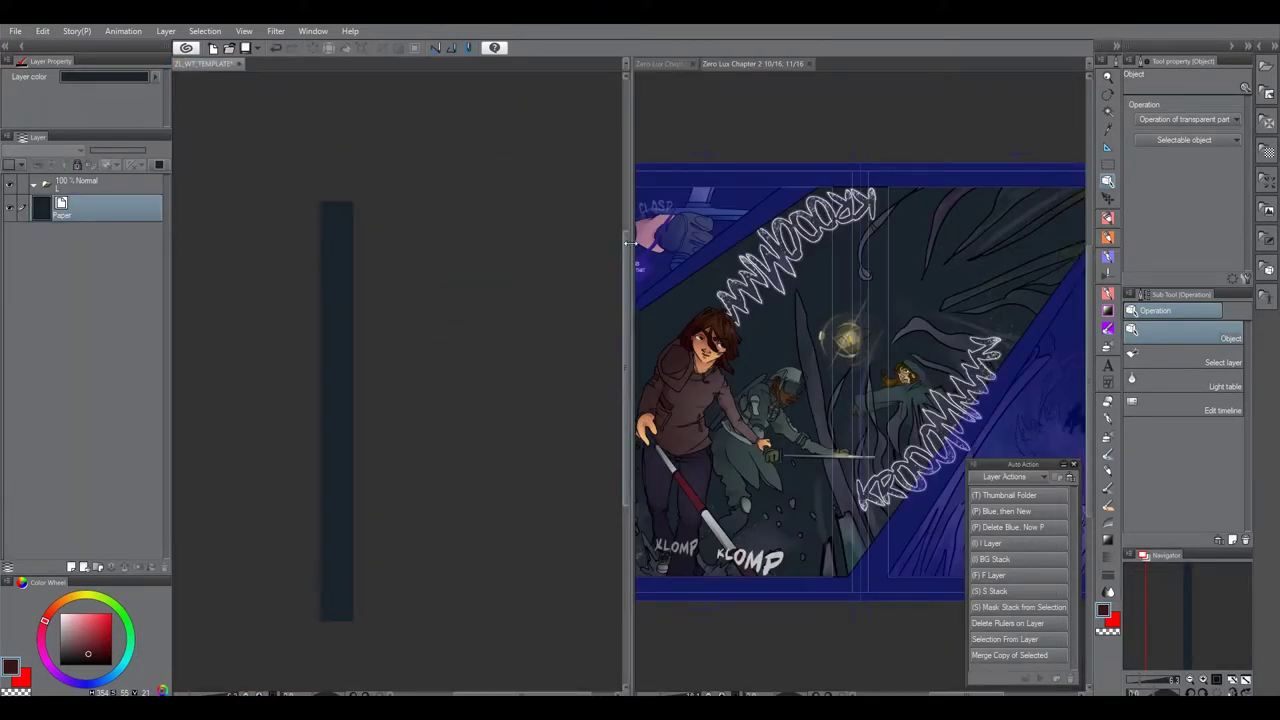
left_click_drag(630, 154, 422, 170)
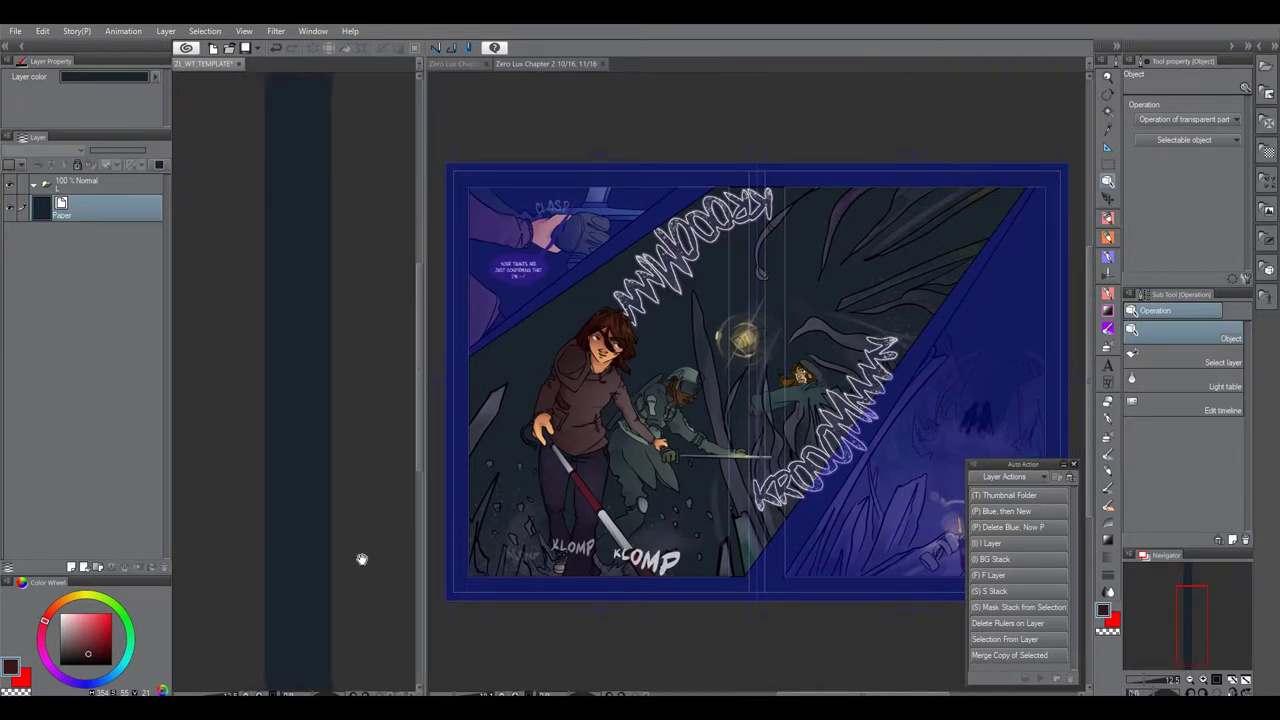
Create a merged copy of the Frame 1 layers from Light FX to BF, using the Webtoons Formatting auto action set.
left_click(748, 203)
left_click_drag(798, 374, 790, 337)
left_click(664, 482)
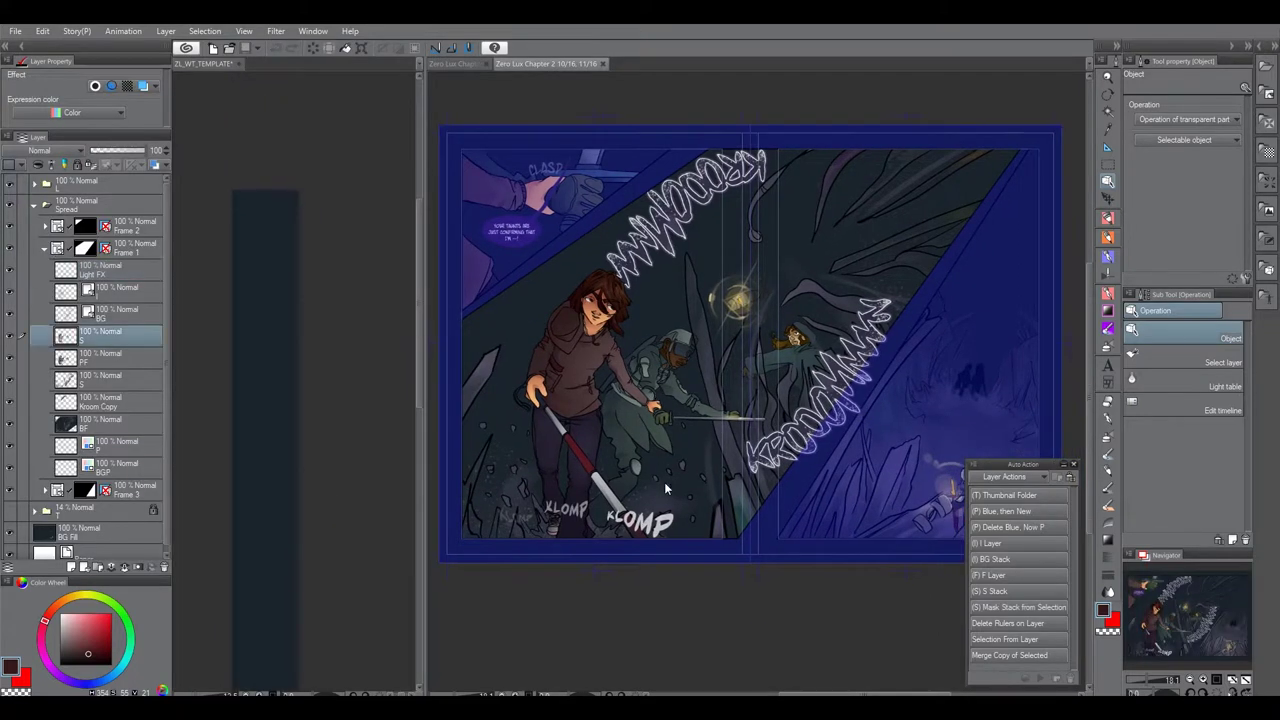
left_click_drag(664, 482, 630, 464)
left_click(120, 271)
left_click(121, 466, "shift")
left_click(120, 271)
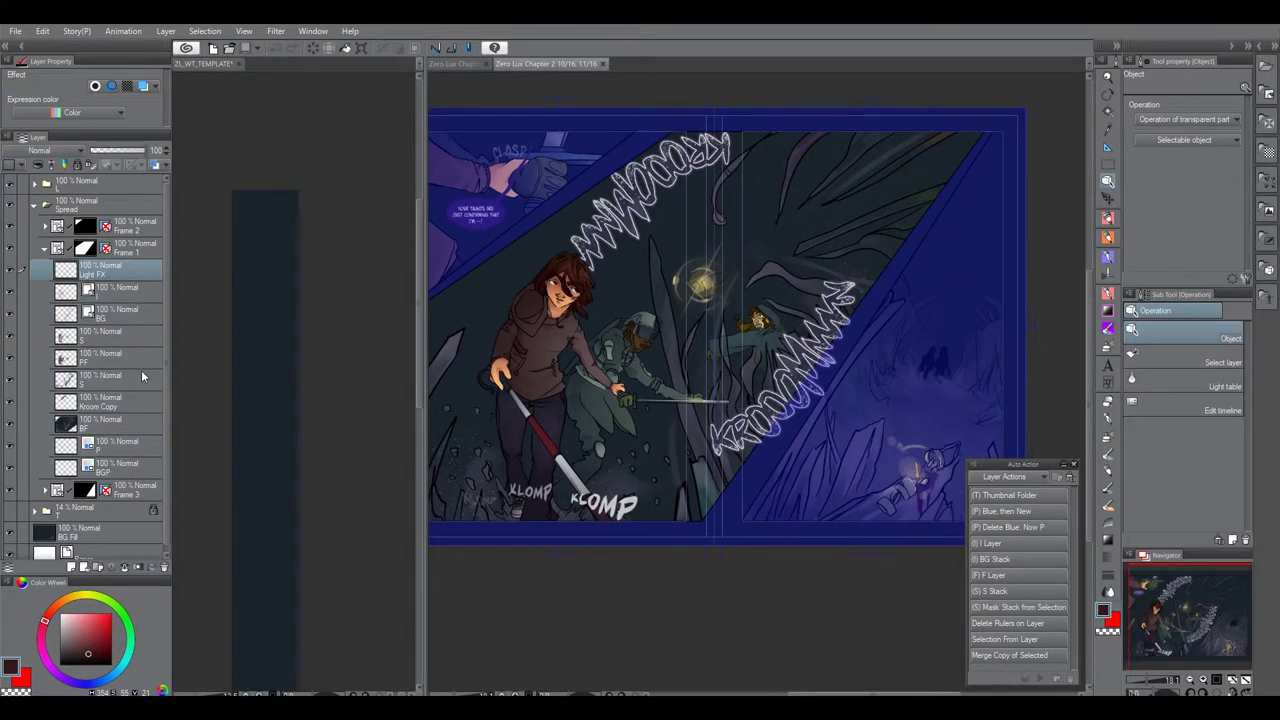
left_click(124, 428, "shift")
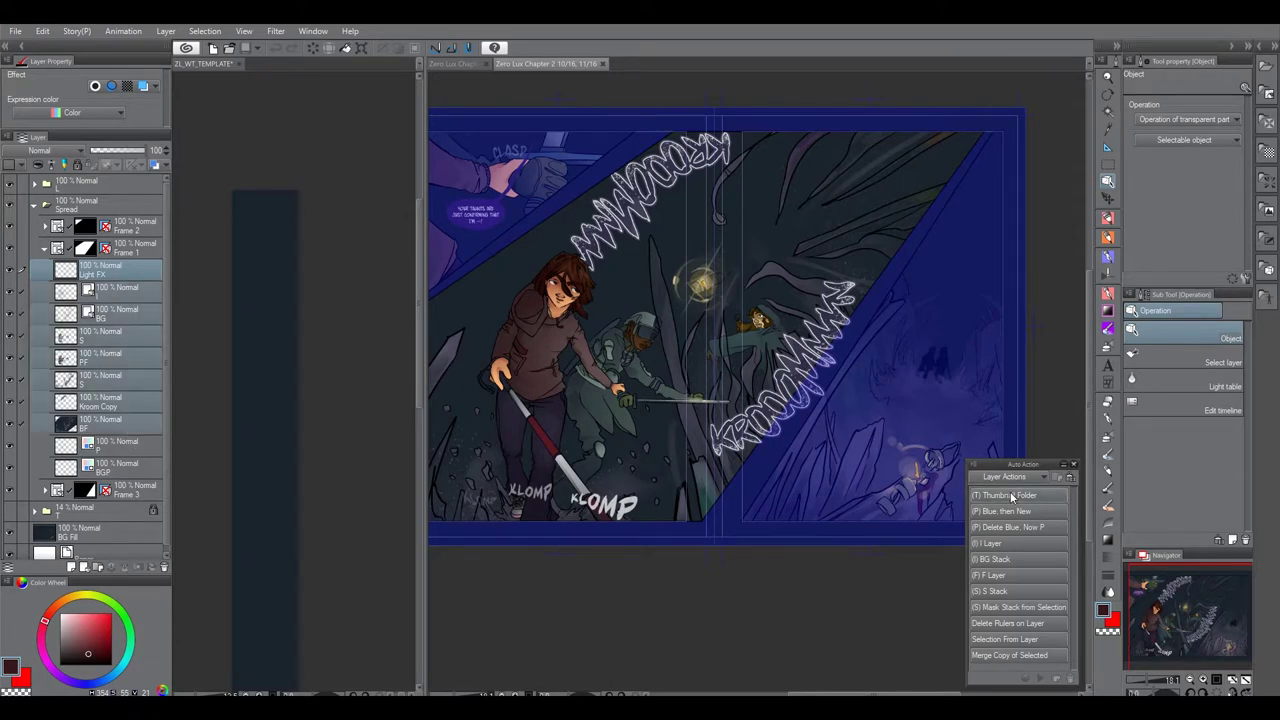
left_click(1010, 477)
left_click(1010, 515)
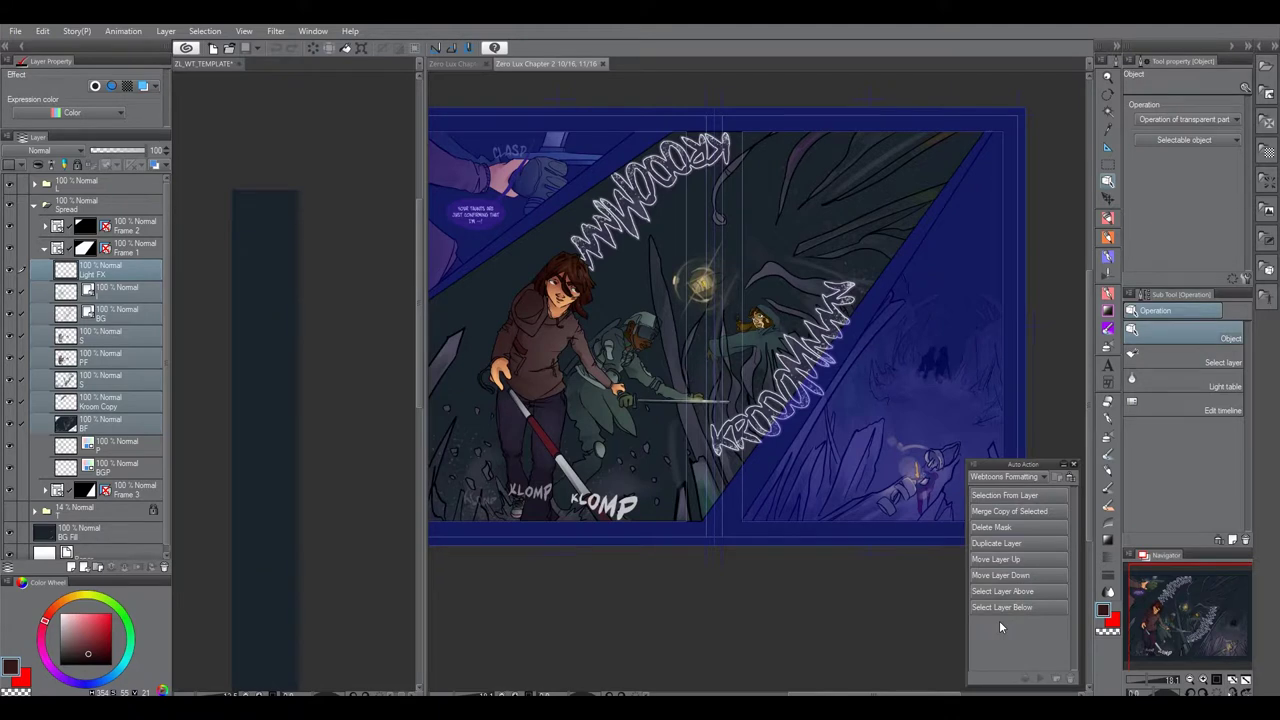
key("shift+alt+e")
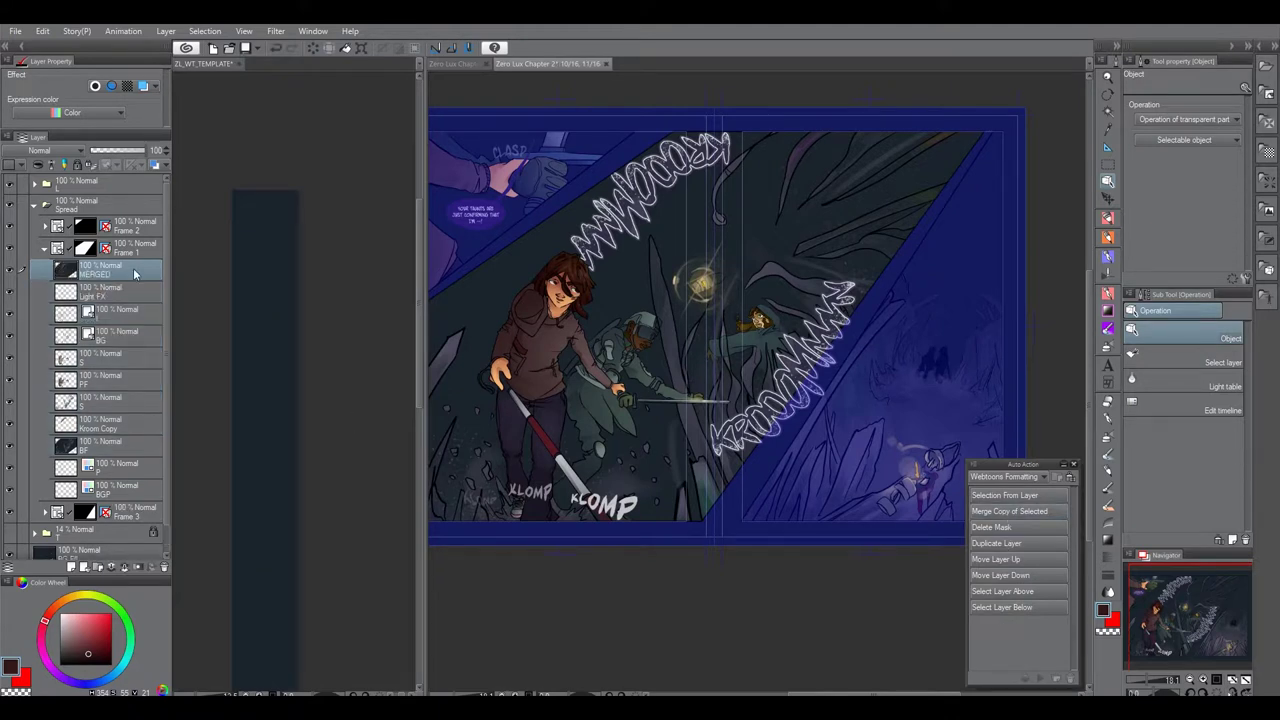
Copy the MERGED layer from the spread and paste it into ZL_WT_TEMPLATE.
left_click_drag(653, 308, 728, 319)
right_click(708, 324)
left_click(752, 393)
left_click(422, 323)
left_click_drag(423, 323, 727, 323)
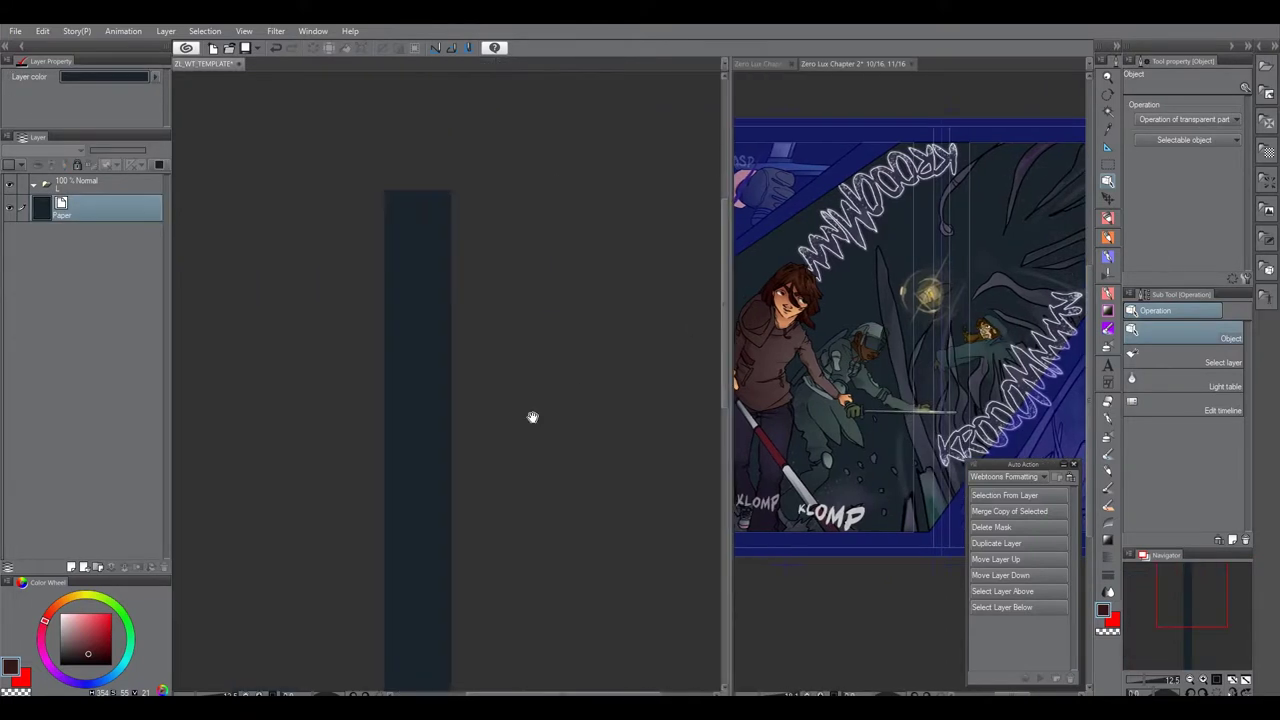
right_click(516, 316)
left_click(558, 391)
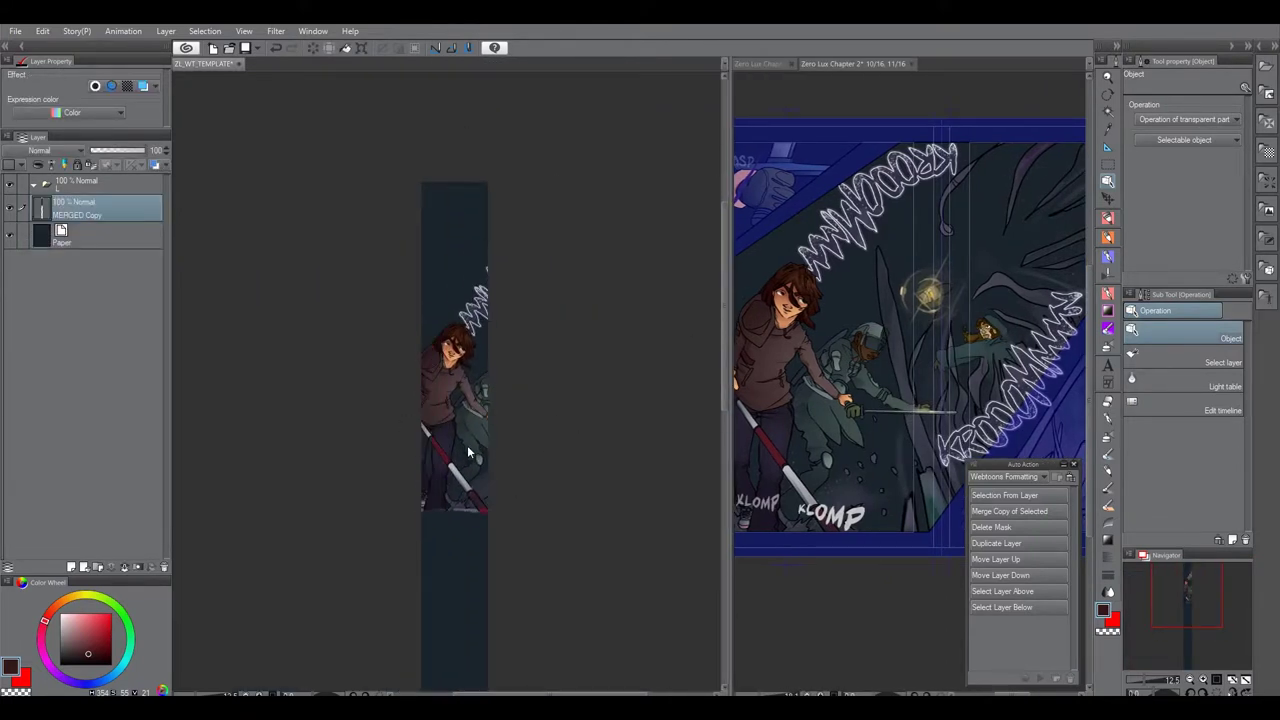
Handwrite a red "Noooooss!" above the hooded character on the pasted layer with the PatOfButter brush.
scroll(445, 445, "up", 5)
left_click_drag(533, 365, 366, 440)
scroll(440, 373, "up", 3)
left_click_drag(438, 372, 530, 363)
left_click(1107, 312)
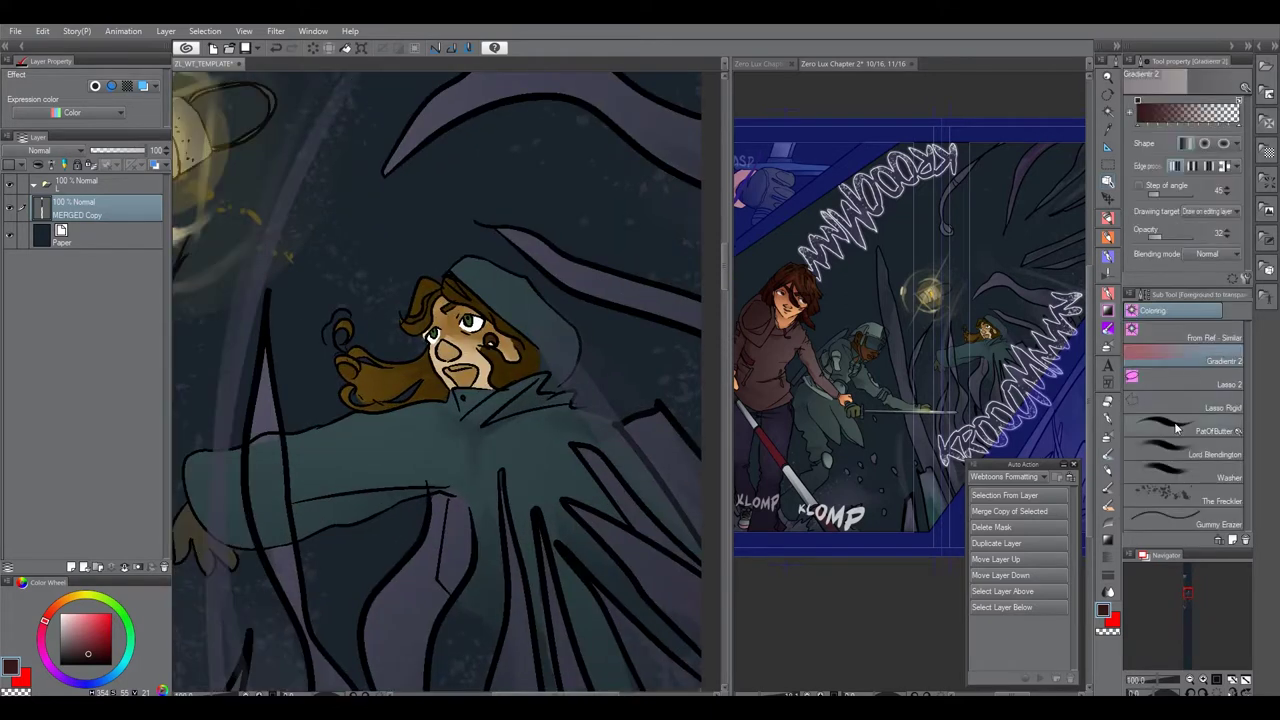
left_click(1178, 427)
left_click_drag(453, 294, 493, 366)
left_click_drag(395, 296, 414, 346)
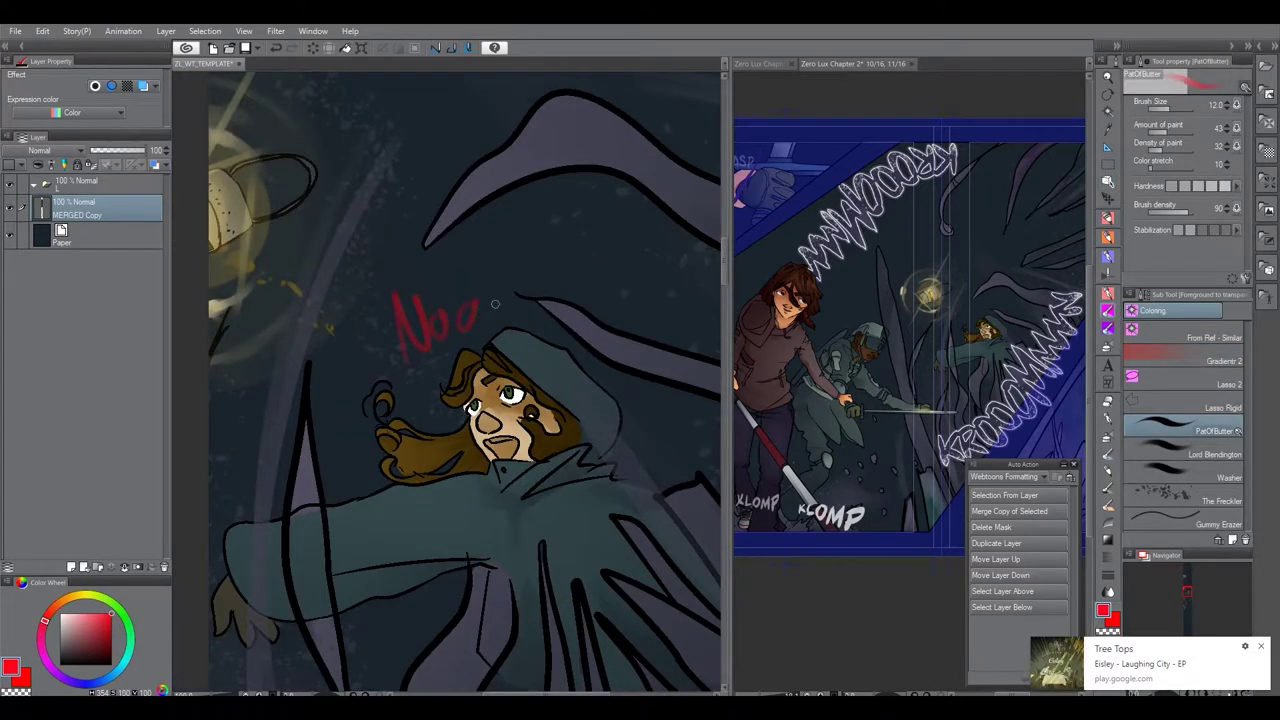
mouse_move(606, 300)
left_mouse_down()
mouse_move(640, 309)
mouse_move(643, 340)
left_mouse_up()
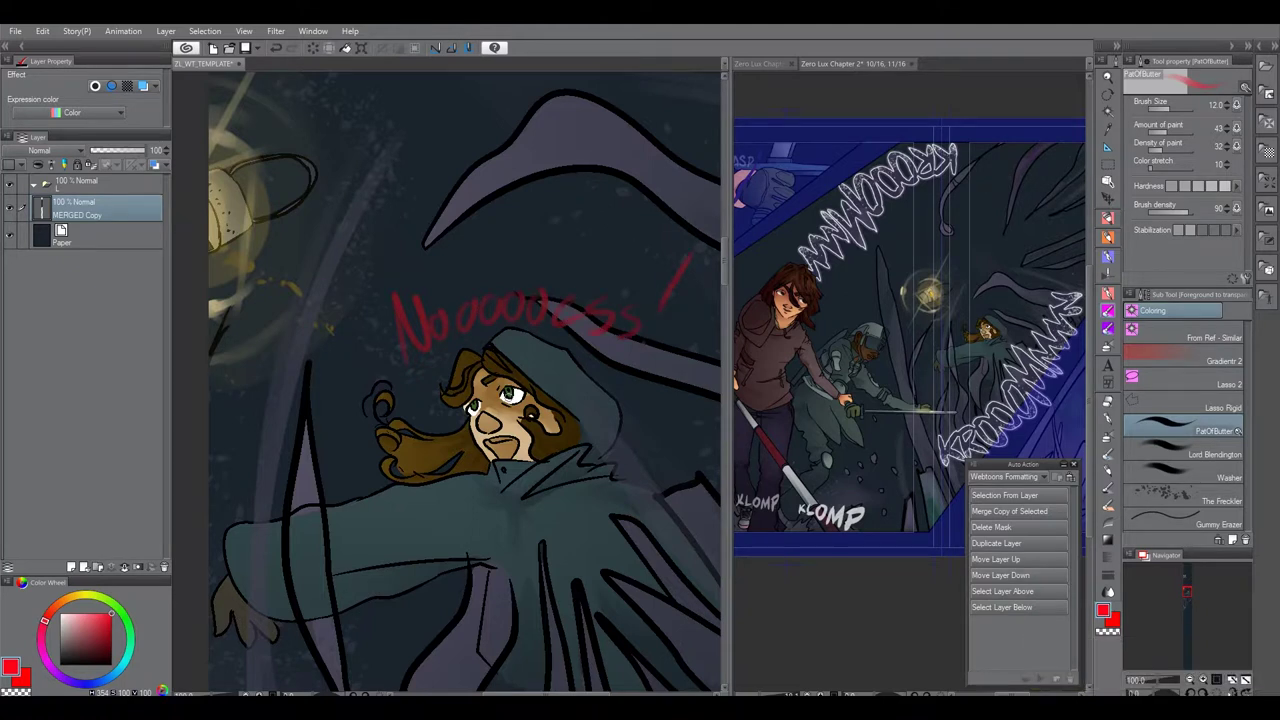
Reposition the pasted artwork within the template strip, and delete its layer.
scroll(477, 426, "down", 10)
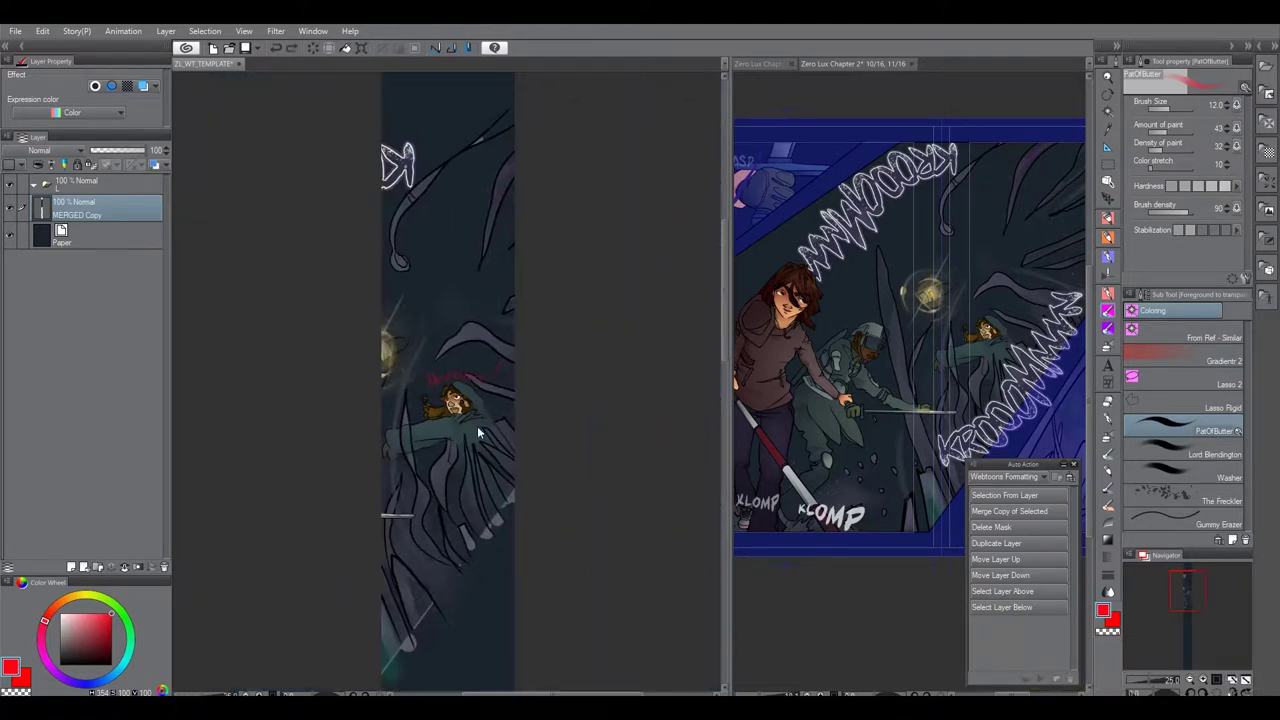
key("k")
left_click_drag(484, 423, 457, 411)
left_click_drag(445, 411, 505, 387)
left_click_drag(442, 390, 421, 360)
left_click(162, 570)
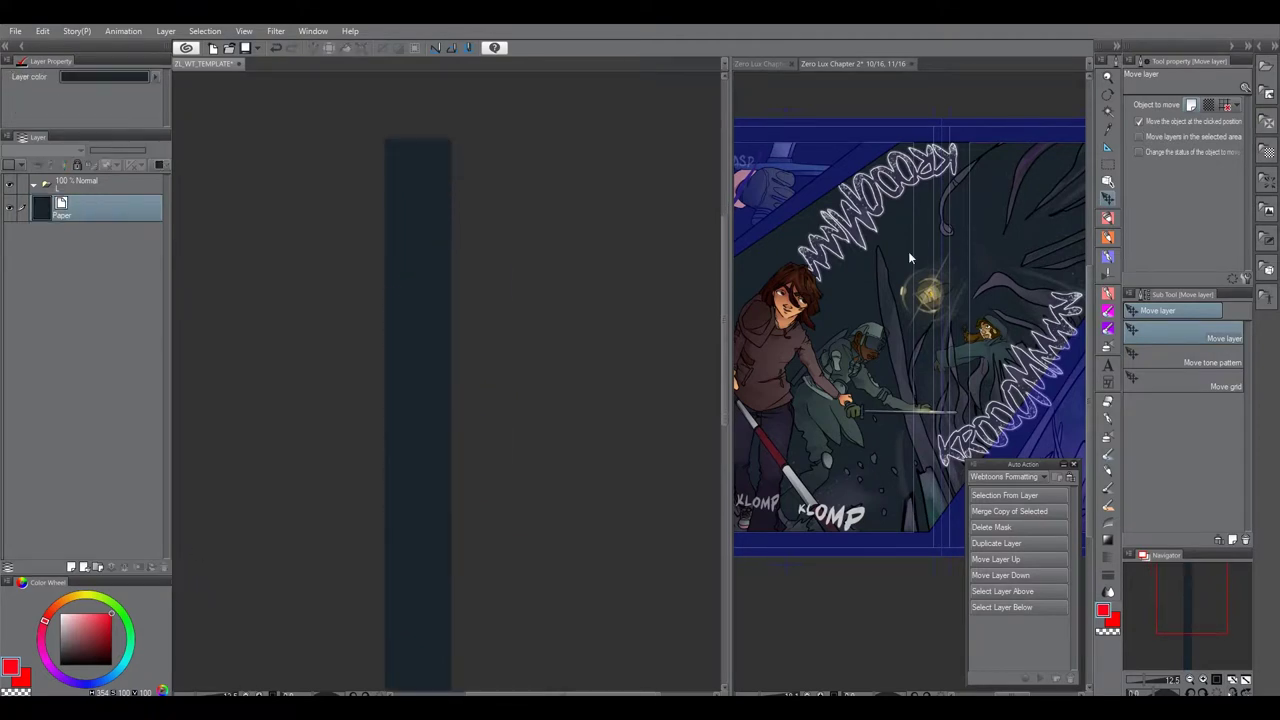
Return to the page 10–11 spread, widen its pane and delete the MERGED layer from Frame 1.
left_click(910, 257)
left_click_drag(729, 415, 480, 418)
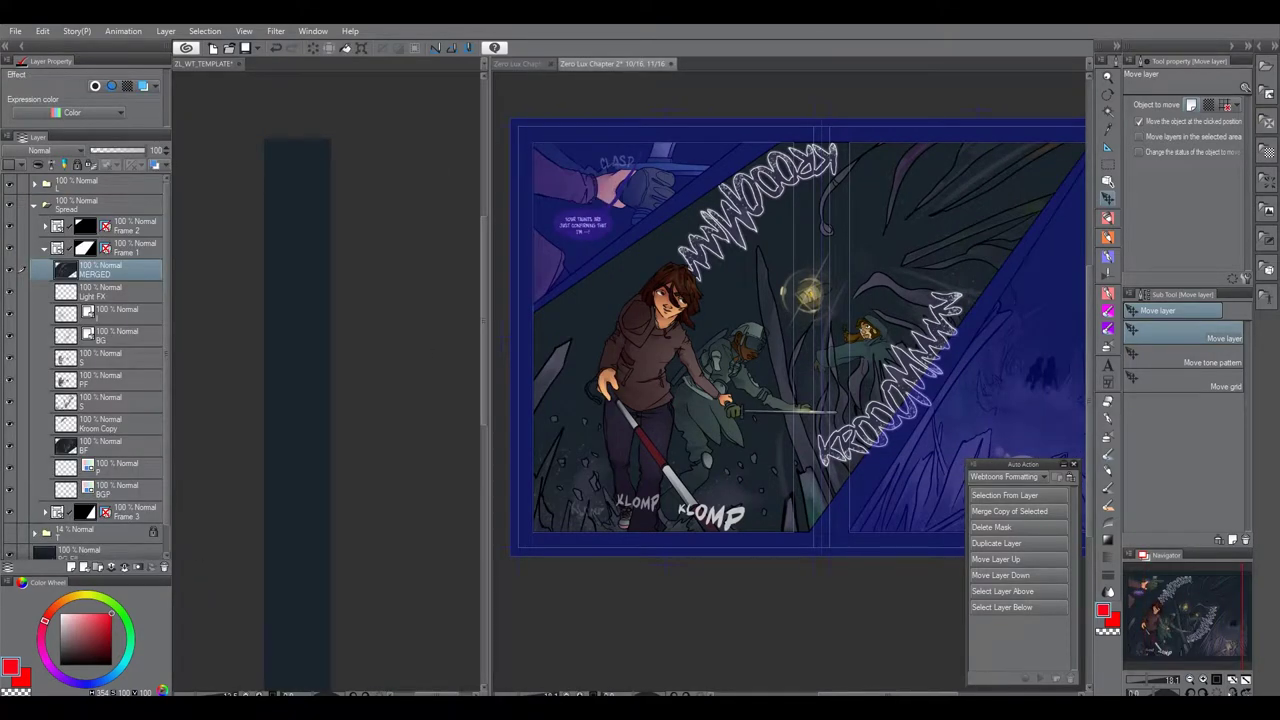
left_click_drag(738, 351, 774, 337)
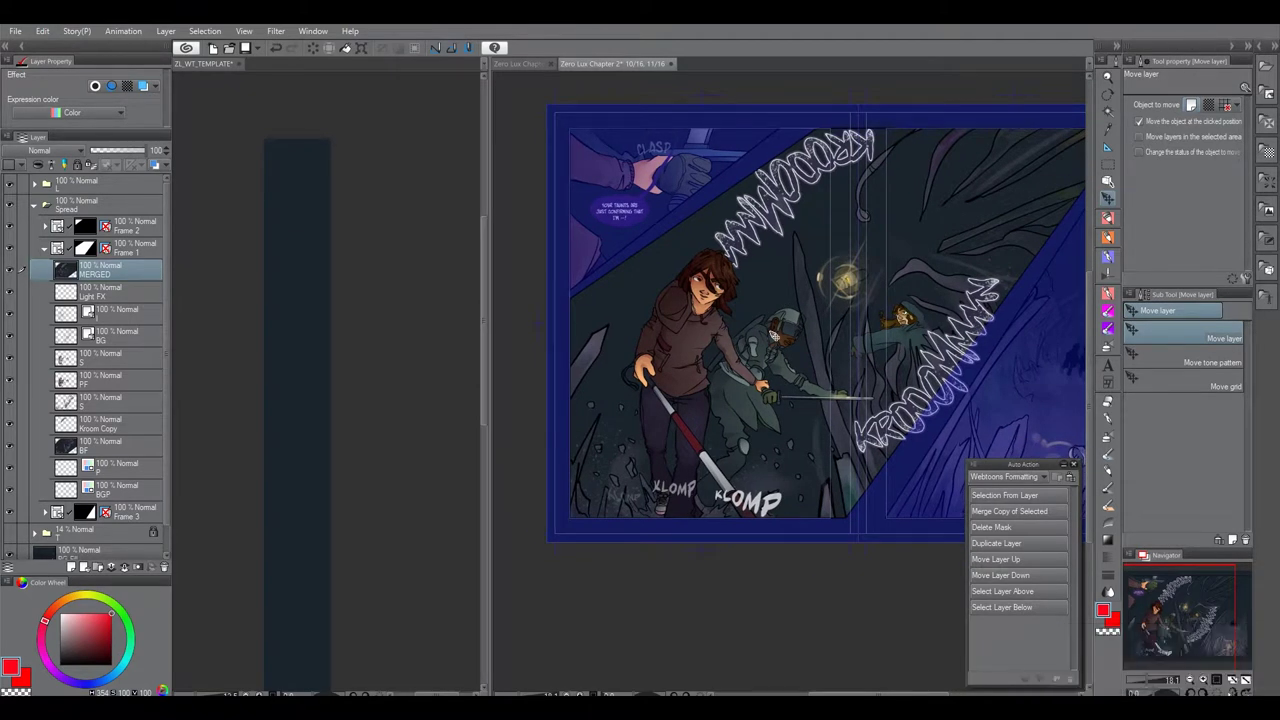
left_click_drag(787, 294, 860, 314)
scroll(791, 324, "up", 1)
left_click(1107, 182)
left_click_drag(818, 180, 805, 151)
left_click(164, 567)
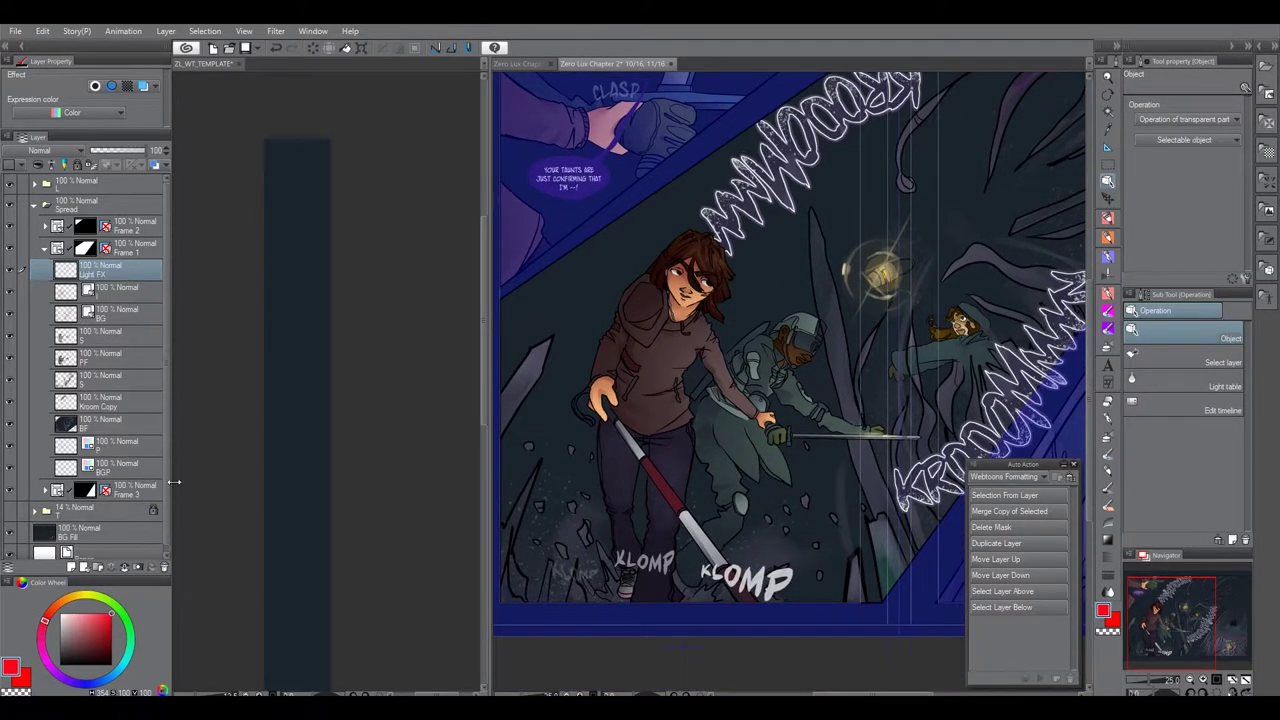
Copy the Kroom Copy sound effect layer from the spread and paste it near the start of the template strip.
left_click(14, 400)
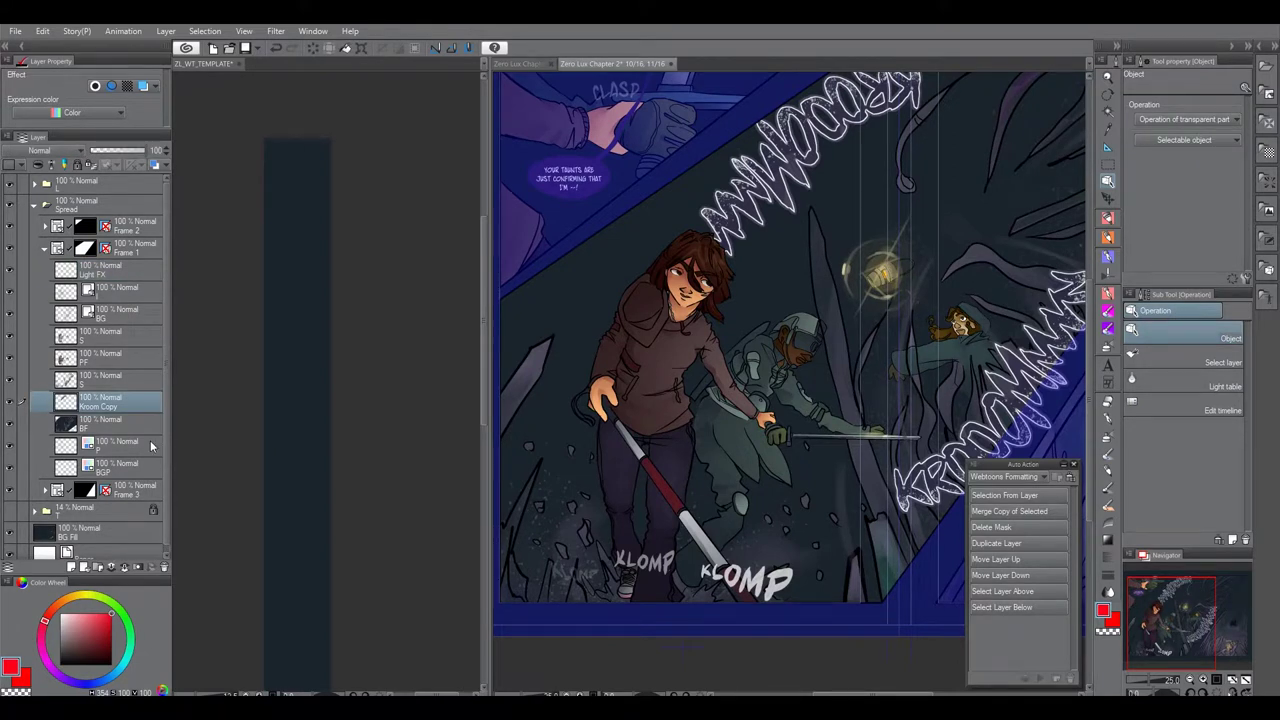
right_click(742, 196)
left_click(782, 263)
right_click(399, 387)
left_click(428, 466)
left_click_drag(336, 199, 338, 193)
Move the pasted sound effect layer into the template's L folder and hide Kroom Copy on the spread.
left_click_drag(110, 226, 114, 188)
left_click(130, 238)
left_click(841, 160)
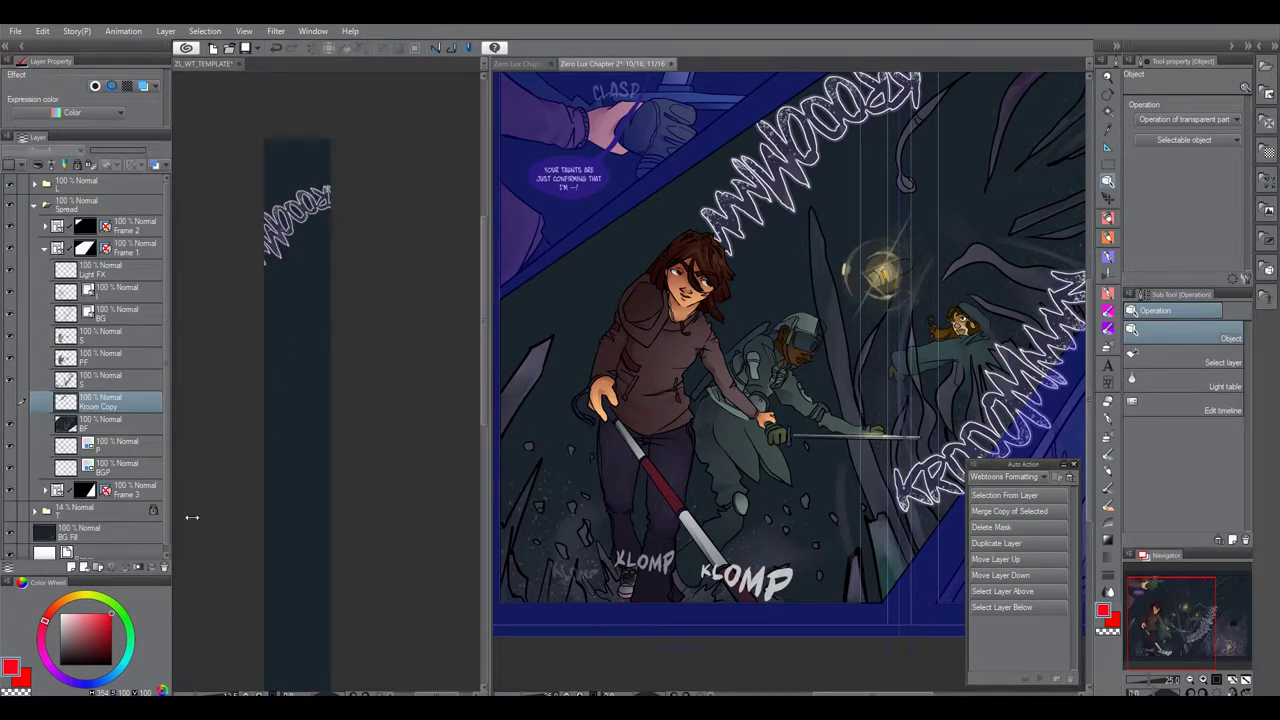
scroll(162, 406, "down", 1)
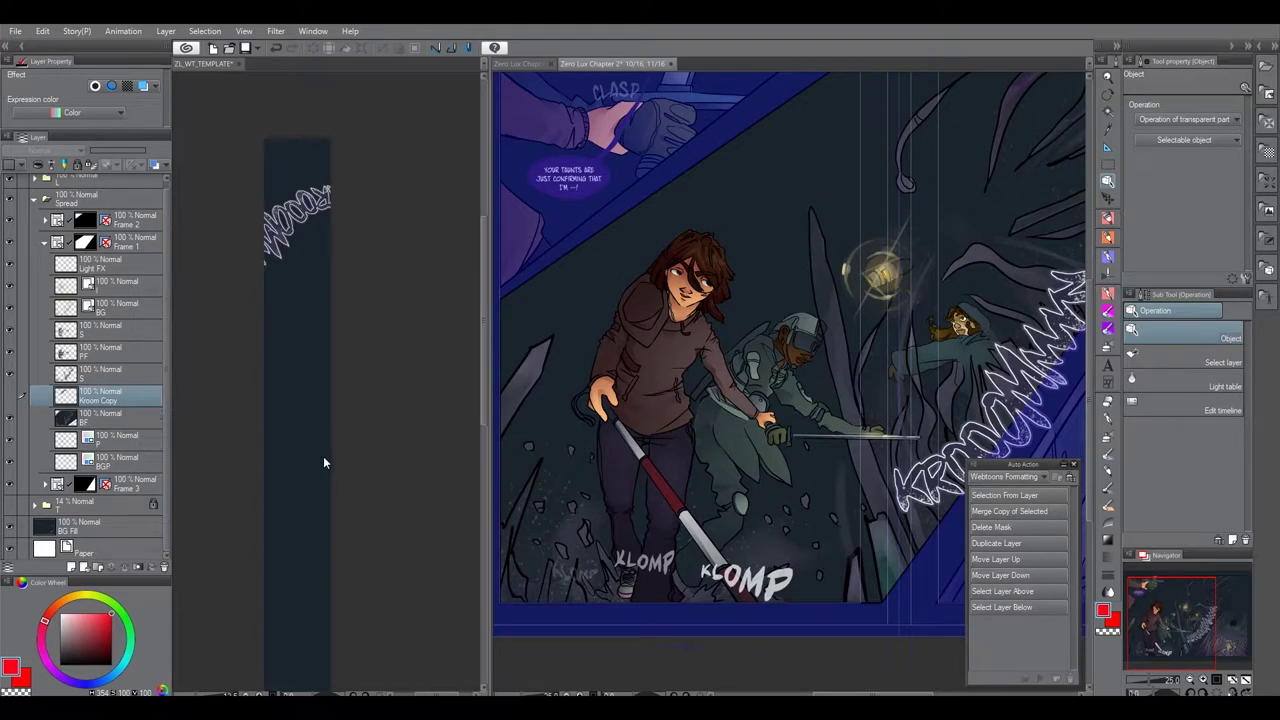
Create a merged copy of the PF layer in the spread's Frame 1 and copy it.
left_click(126, 415)
left_click(10, 417)
left_click(10, 417)
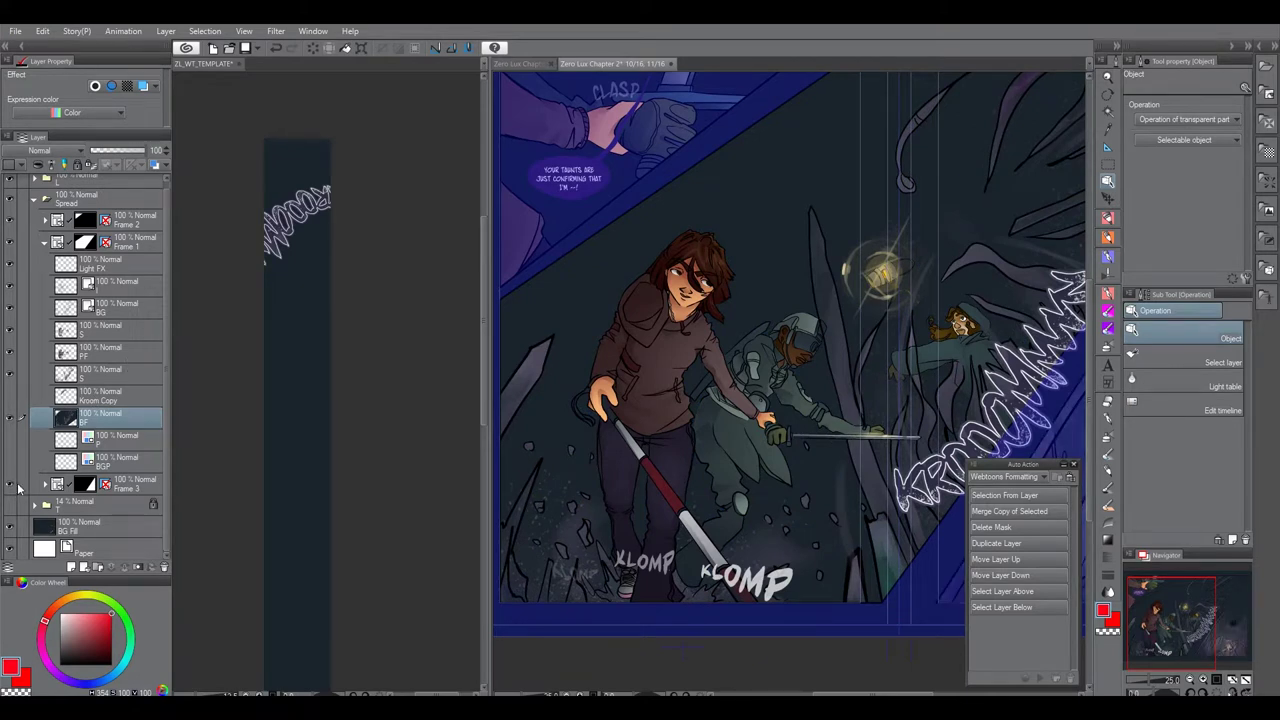
left_click(93, 347)
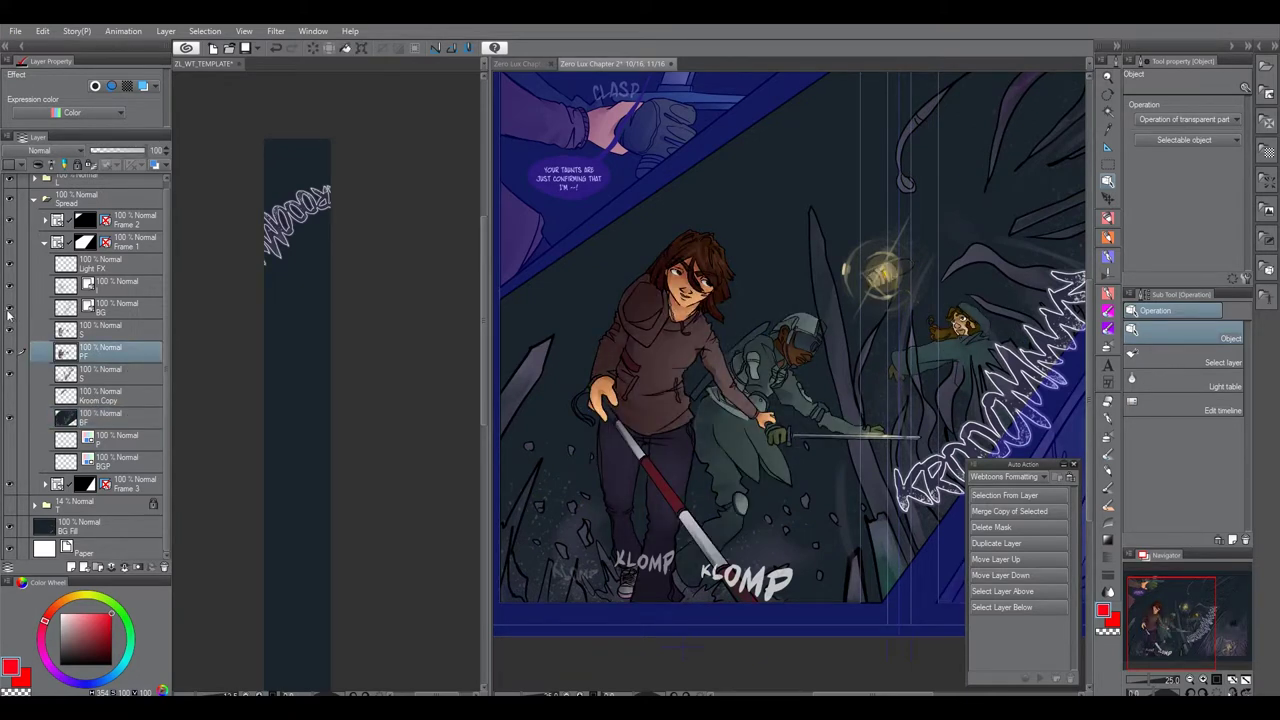
left_click(1019, 512)
right_click(682, 337)
left_click(717, 400)
Try pasting the merged PF artwork into the template strip, and delete the MERGED layer from the spread's Frame 1.
left_click(432, 485)
right_click(364, 434)
left_click(402, 515)
left_click_drag(315, 318, 215, 358)
key("ctrl+z")
left_click_drag(317, 400, 281, 374)
key("ctrl+z")
left_click(562, 386)
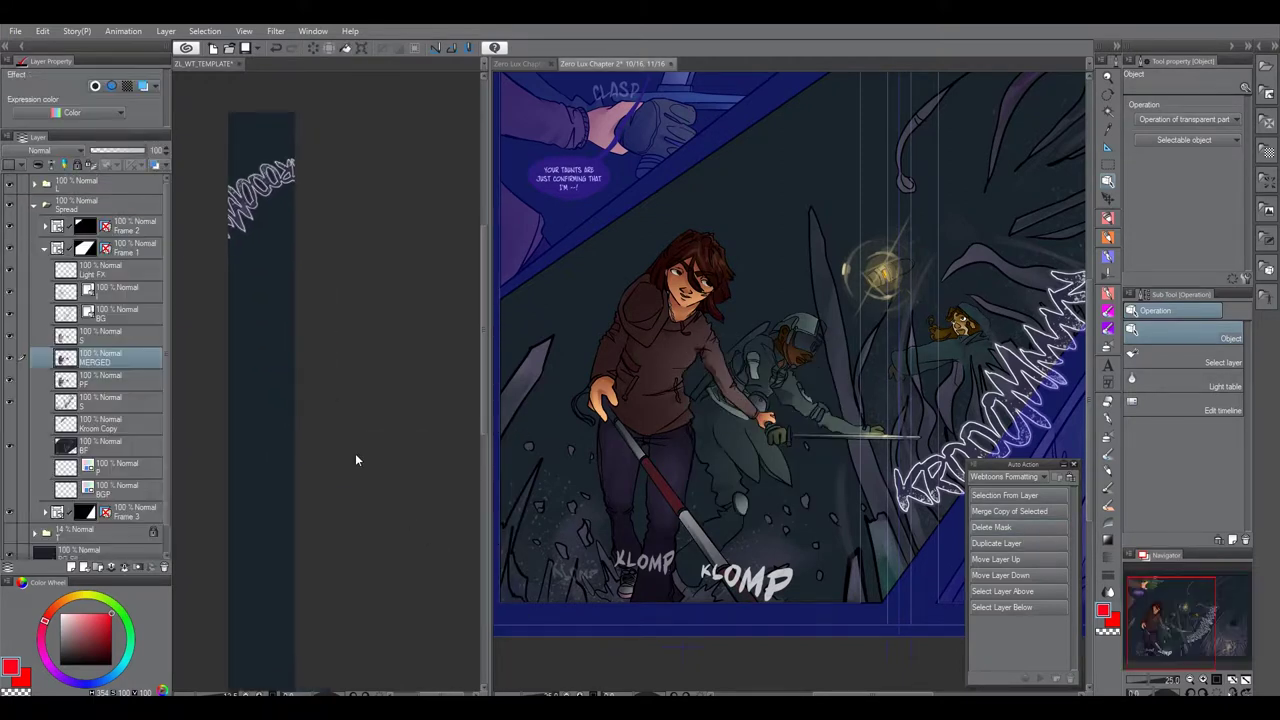
left_click(164, 566)
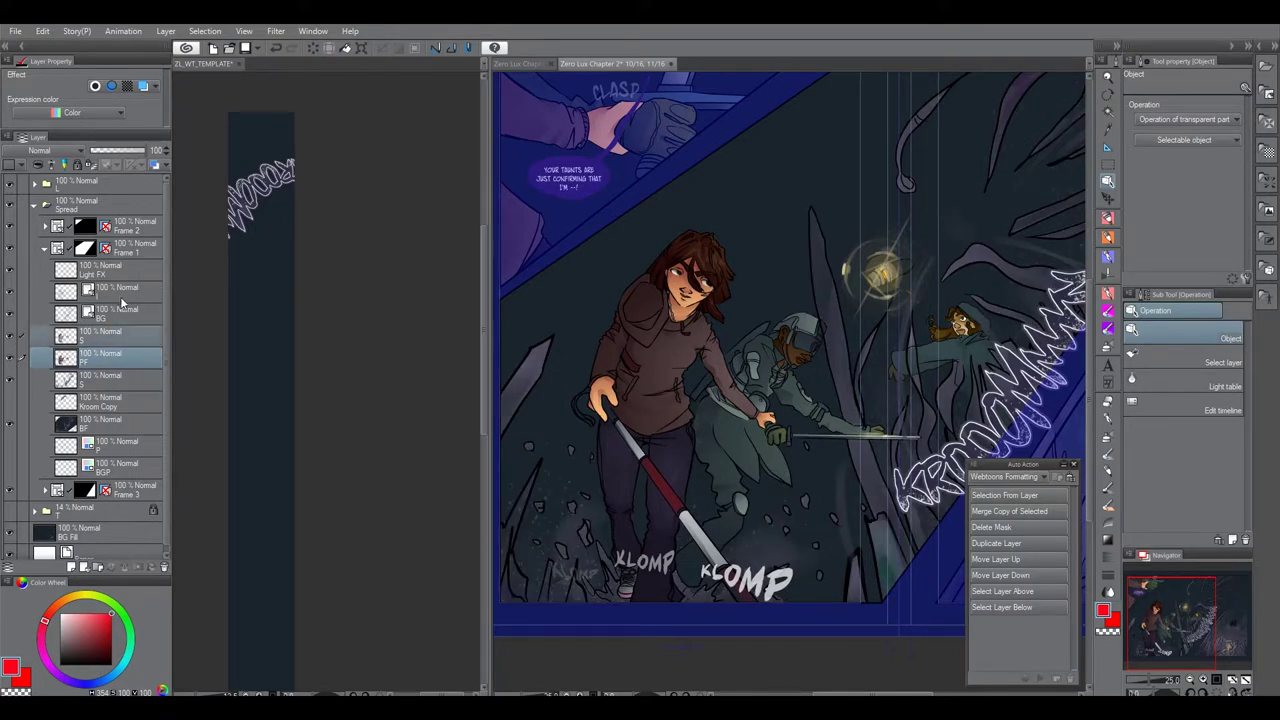
Create a merged copy of Frame 1's S and PF layers and paste it into the template strip.
left_click(1006, 513)
key("ctrl+c")
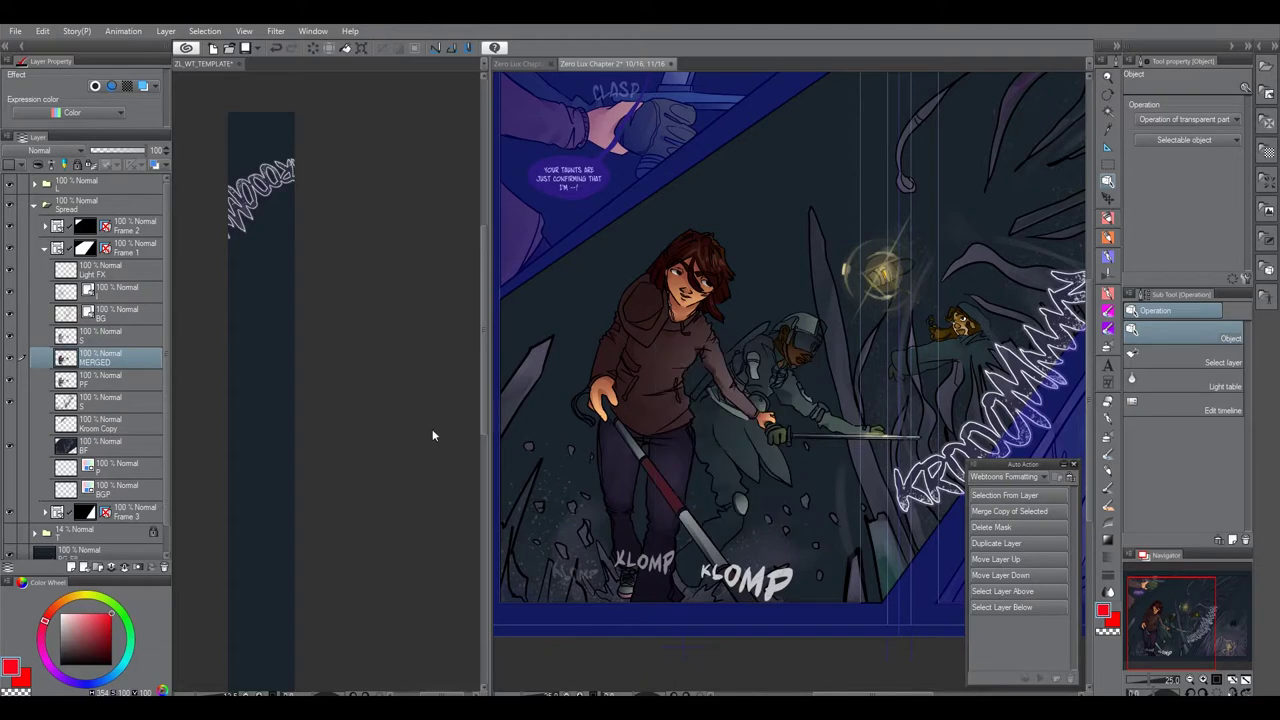
left_click(354, 443)
key("ctrl+v")
Widen the template's pane and examine the pasted figures up close.
left_click_drag(294, 300, 418, 452)
scroll(297, 399, "up", 2)
scroll(357, 363, "up", 2)
left_click_drag(362, 350, 372, 398)
left_click_drag(488, 330, 778, 332)
left_click_drag(628, 334, 646, 296)
scroll(645, 296, "up", 3)
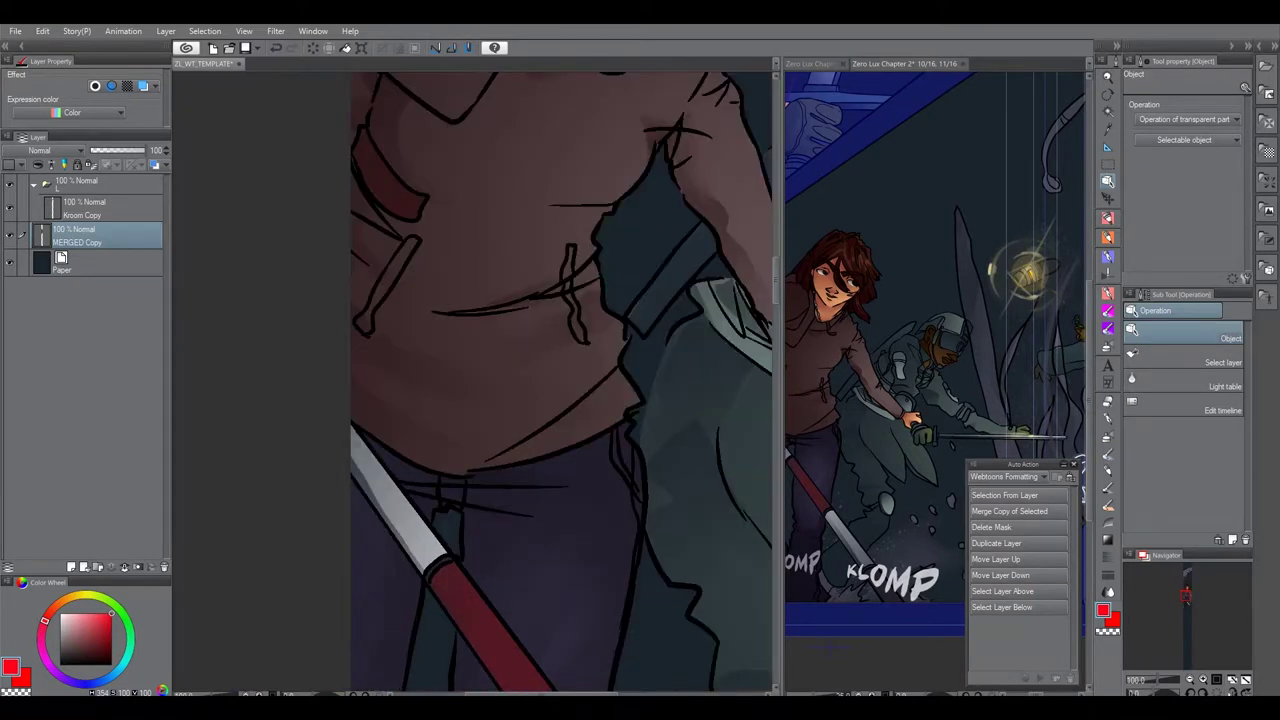
scroll(583, 431, "up", 2)
scroll(598, 349, "down", 2)
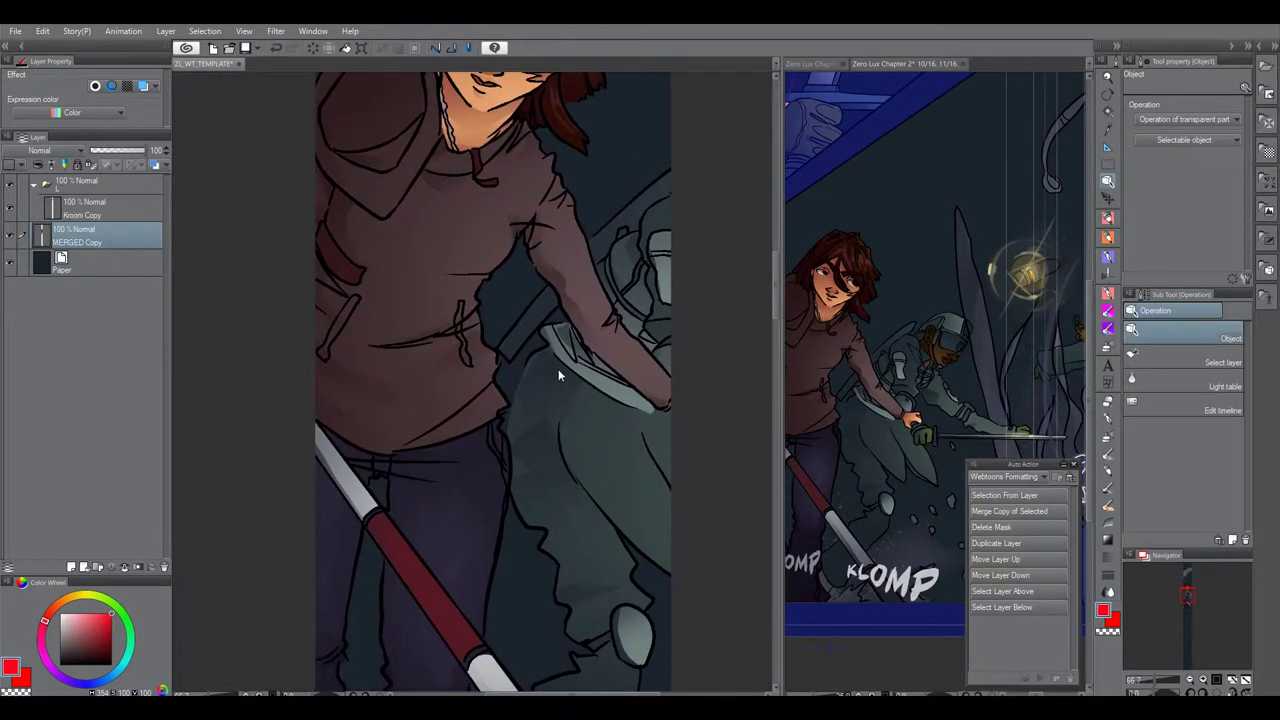
mouse_move(776, 305)
left_mouse_down()
mouse_move(771, 214)
mouse_move(770, 294)
left_mouse_up()
scroll(490, 491, "down", 4)
Scale the pasted MERGED Copy figures down to 67% with their proportions kept.
right_click(514, 402)
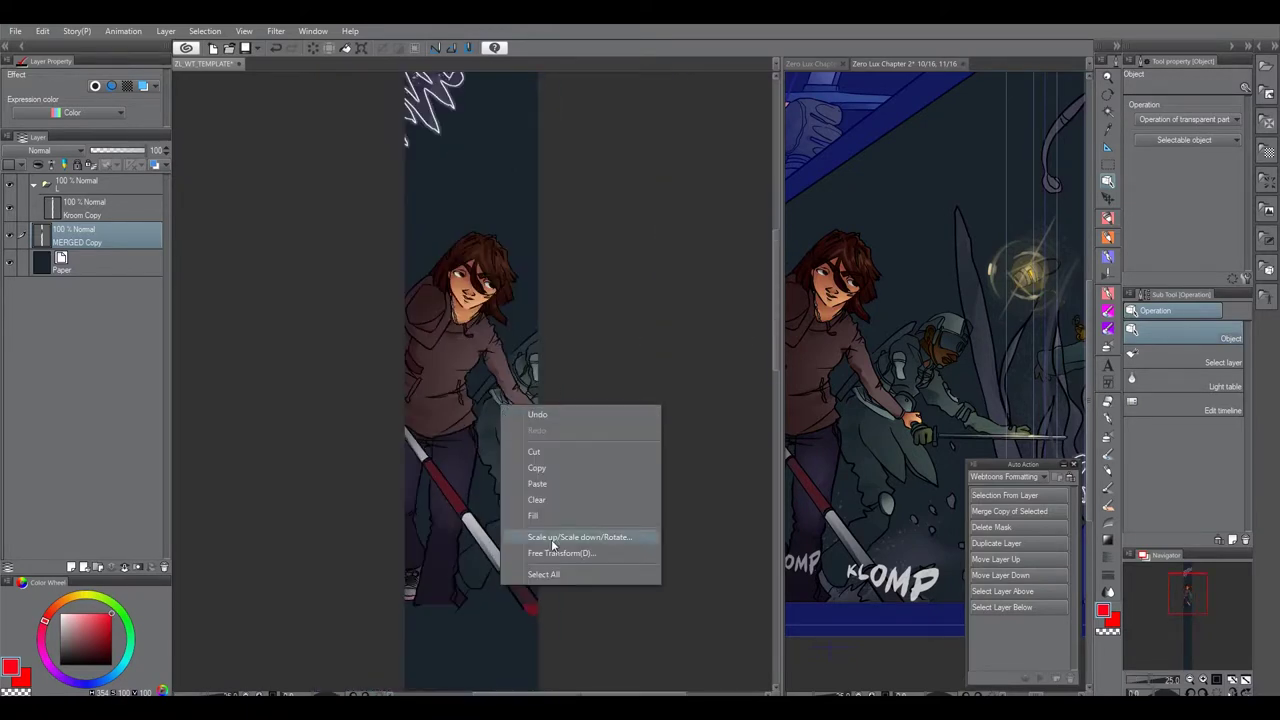
left_click(554, 541)
scroll(560, 275, "down", 4)
scroll(560, 274, "up", 2)
left_click_drag(629, 274, 550, 338)
left_click_drag(483, 385, 496, 366)
scroll(496, 354, "up", 5)
scroll(760, 292, "up", 1)
left_click_drag(775, 270, 775, 285)
scroll(668, 278, "down", 2)
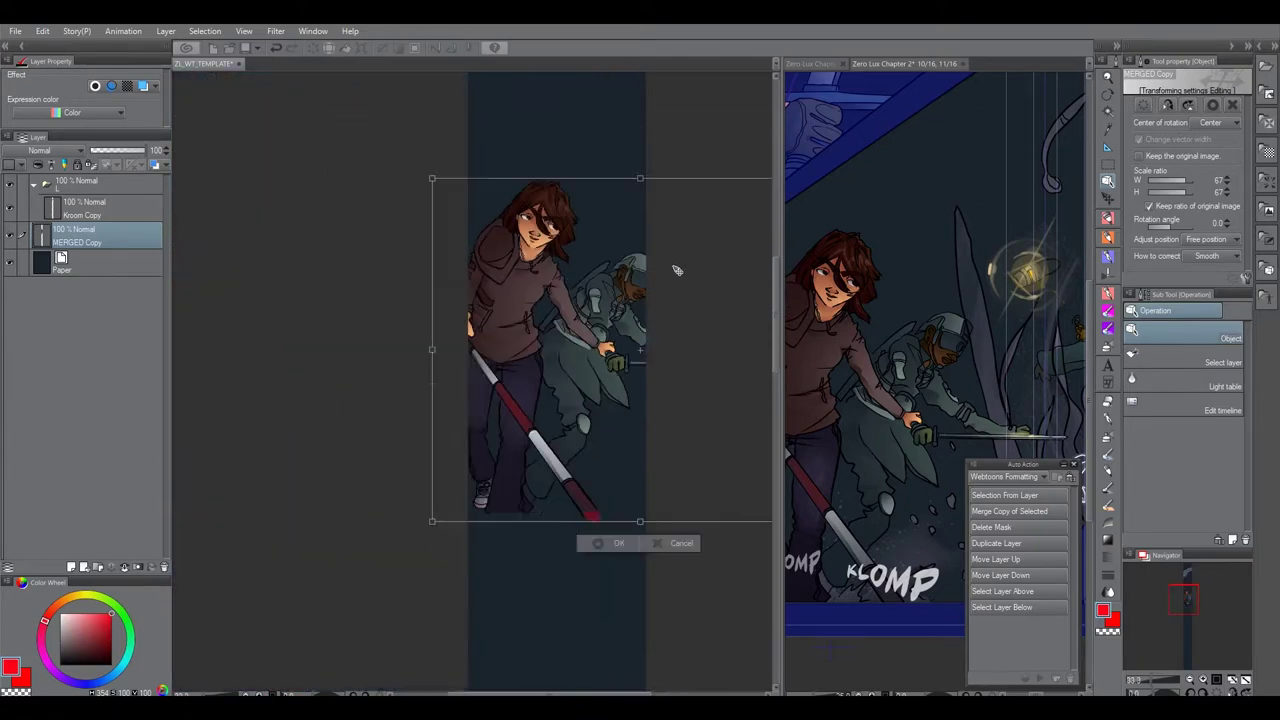
Reduce the MERGED Copy figures to 58% and place them within the strip below the KROOM lettering.
left_click_drag(677, 278, 585, 304)
left_click_drag(756, 205, 696, 236)
left_click_drag(600, 370, 604, 130)
left_click_drag(604, 140, 558, 468)
left_click_drag(474, 261, 482, 261)
key("ctrl+z")
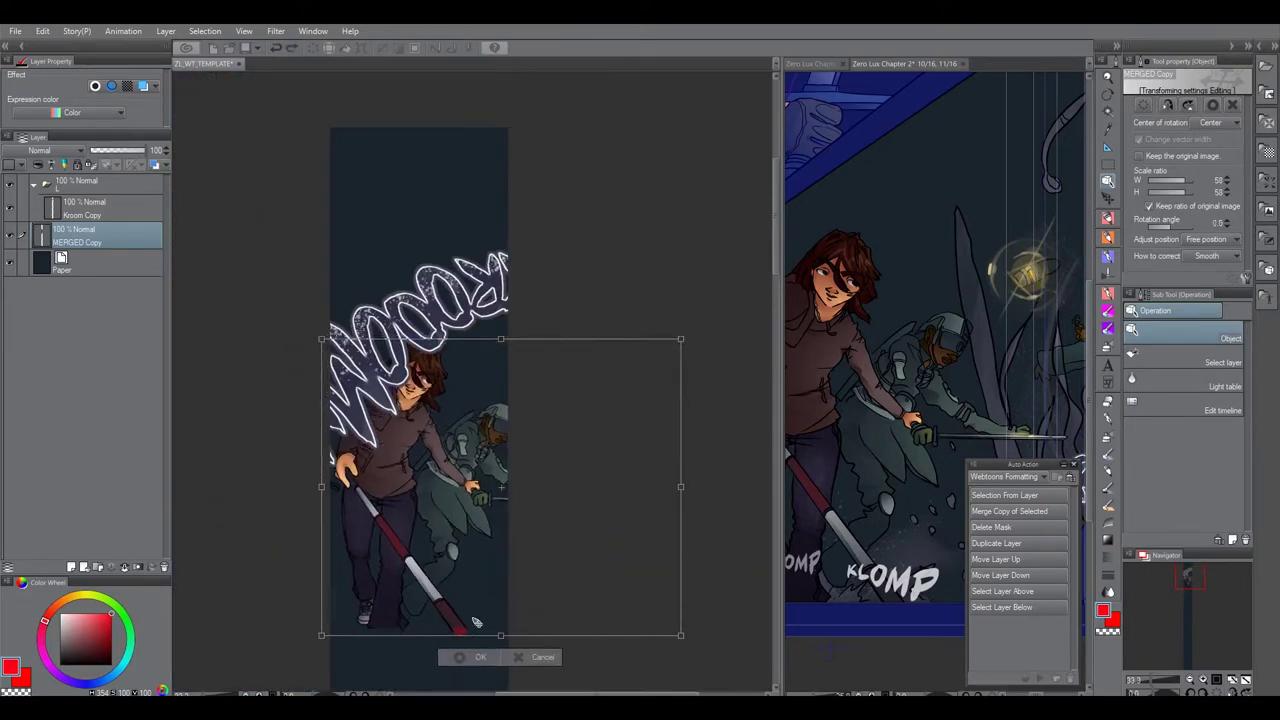
key("Return")
left_click_drag(591, 308, 597, 343)
scroll(508, 362, "down", 3)
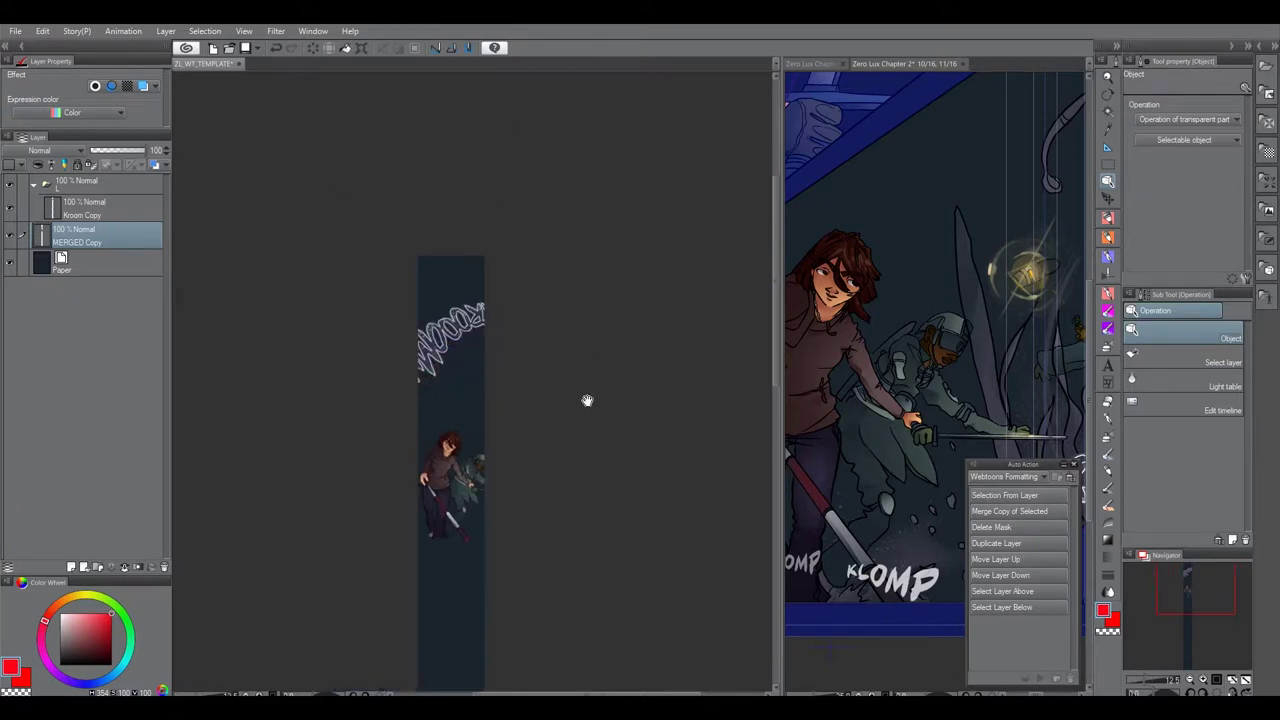
Open Ep17.clip from the Ep17 folder inside WEBTOONs.
left_click(18, 32)
left_click(40, 80)
left_click(458, 247)
double_click(781, 320)
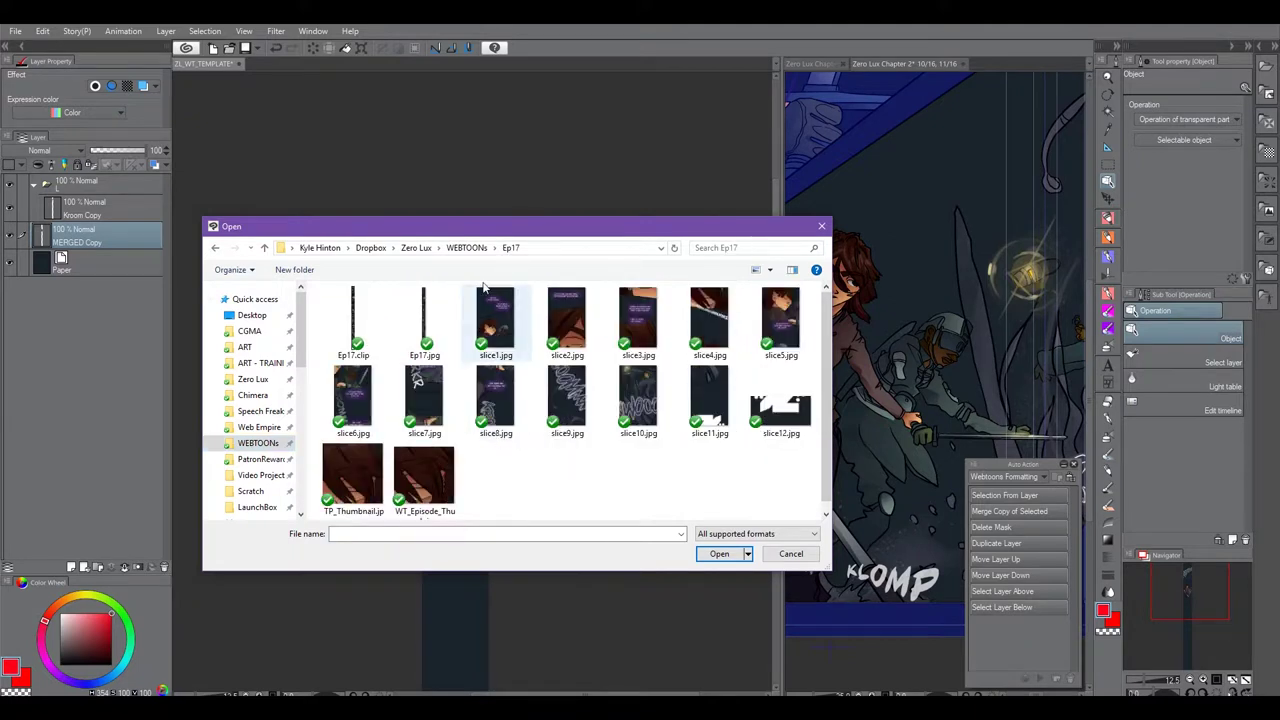
double_click(398, 428)
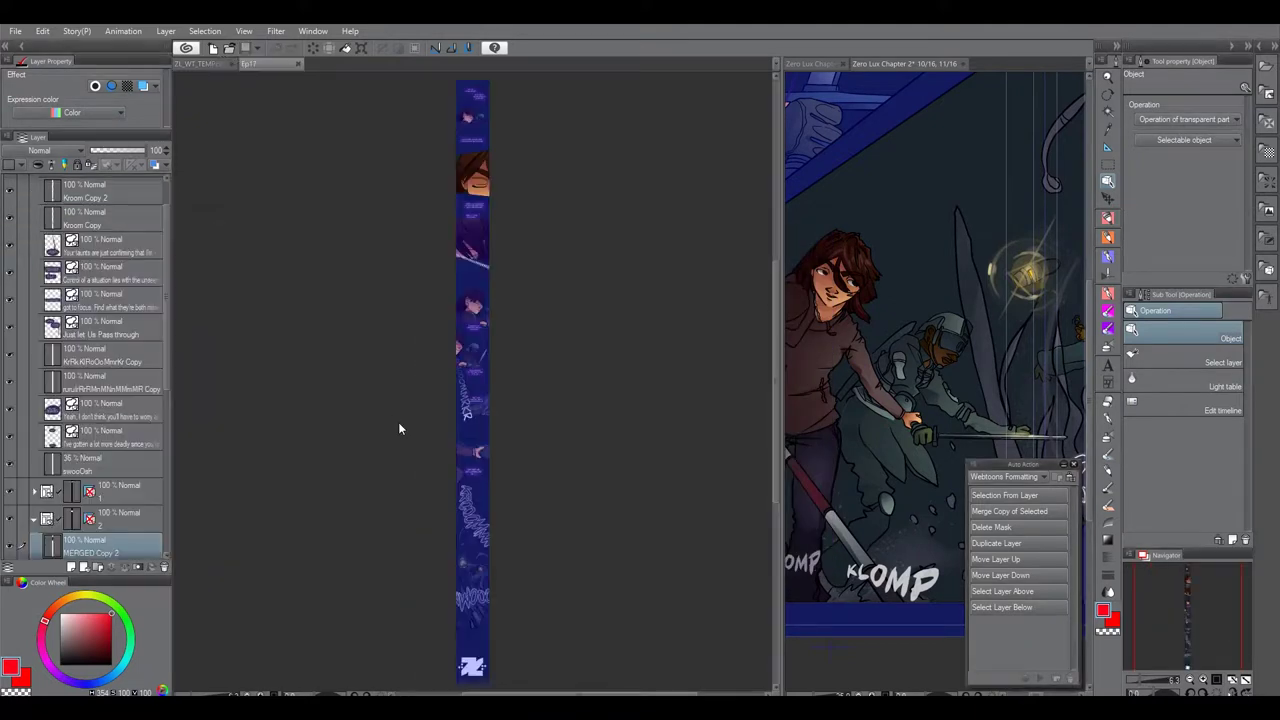
Copy the MERGED Copy 5 artwork of the hooded character in the last panel of Ep17.
scroll(558, 438, "up", 5)
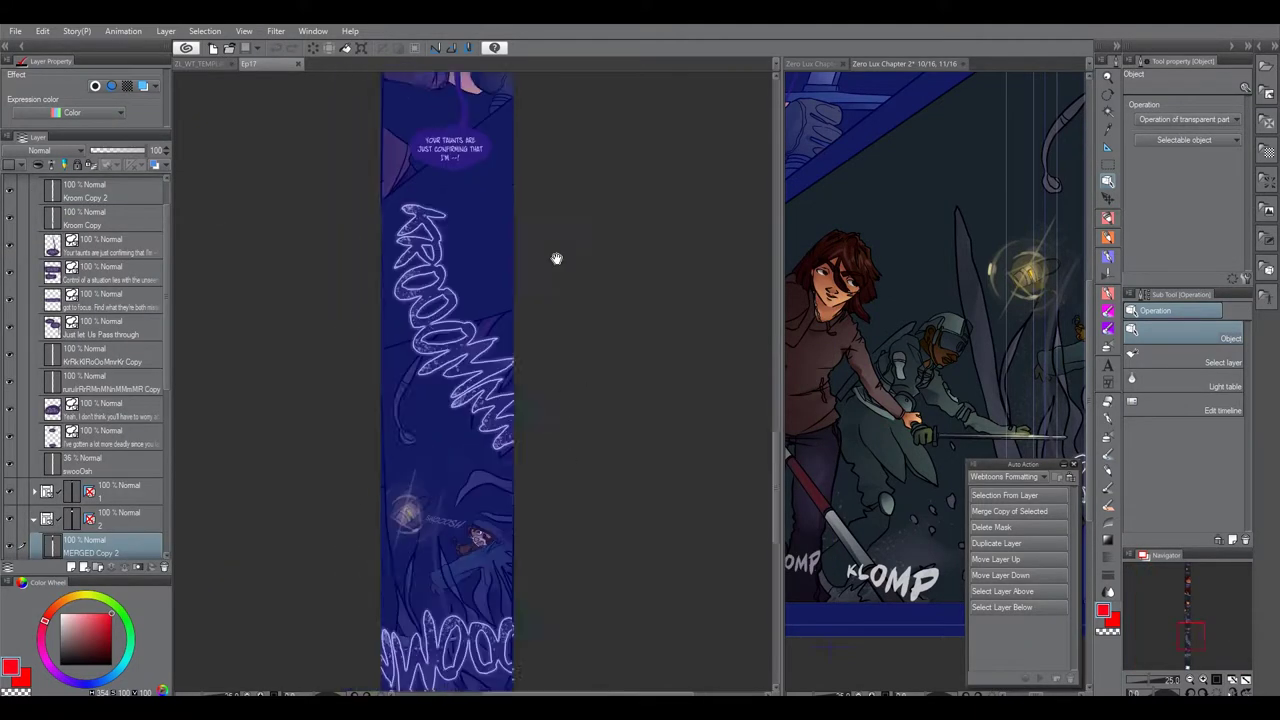
left_click_drag(556, 413, 545, 378)
right_click(546, 378)
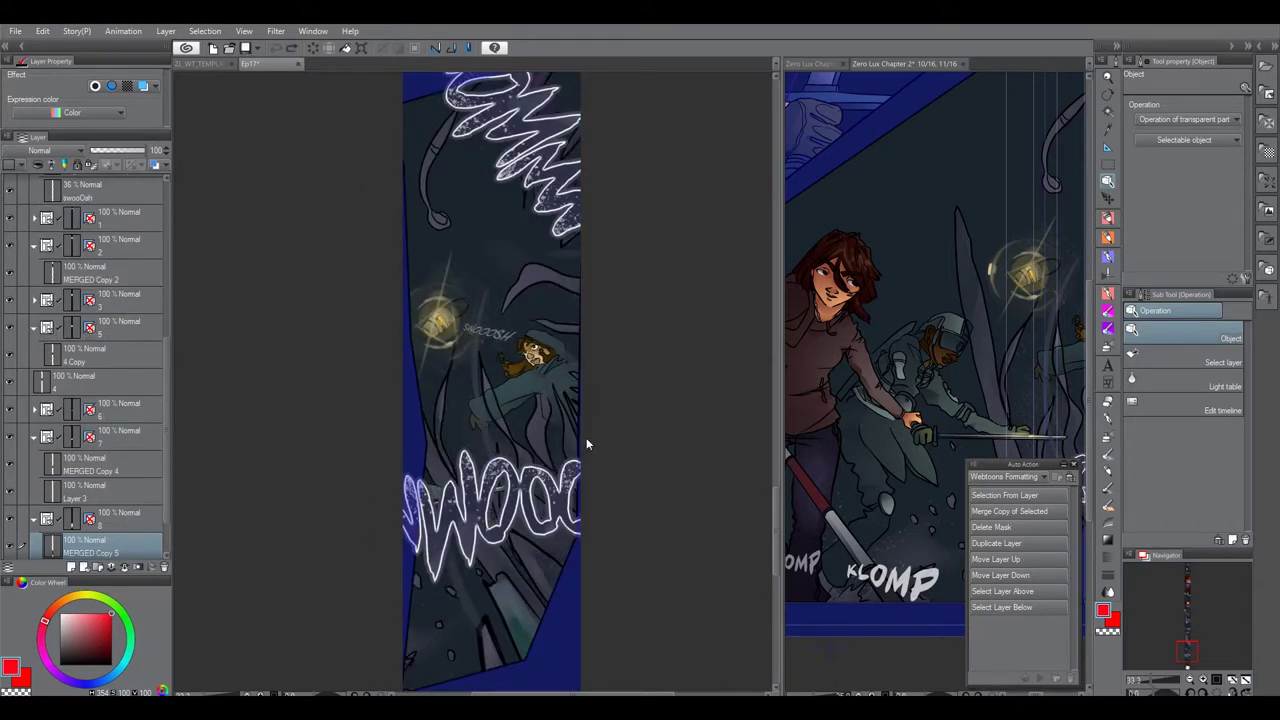
left_click(583, 442)
scroll(578, 432, "down", 3)
Return to the template, move the KROOM lettering and the figures further down the strip, and select the Paper layer.
left_click(204, 64)
left_click_drag(500, 515, 531, 440)
key("k")
left_click_drag(498, 388, 498, 588)
left_click_drag(488, 250, 488, 524)
left_click_drag(499, 348, 533, 348)
key("alt+bracketleft")
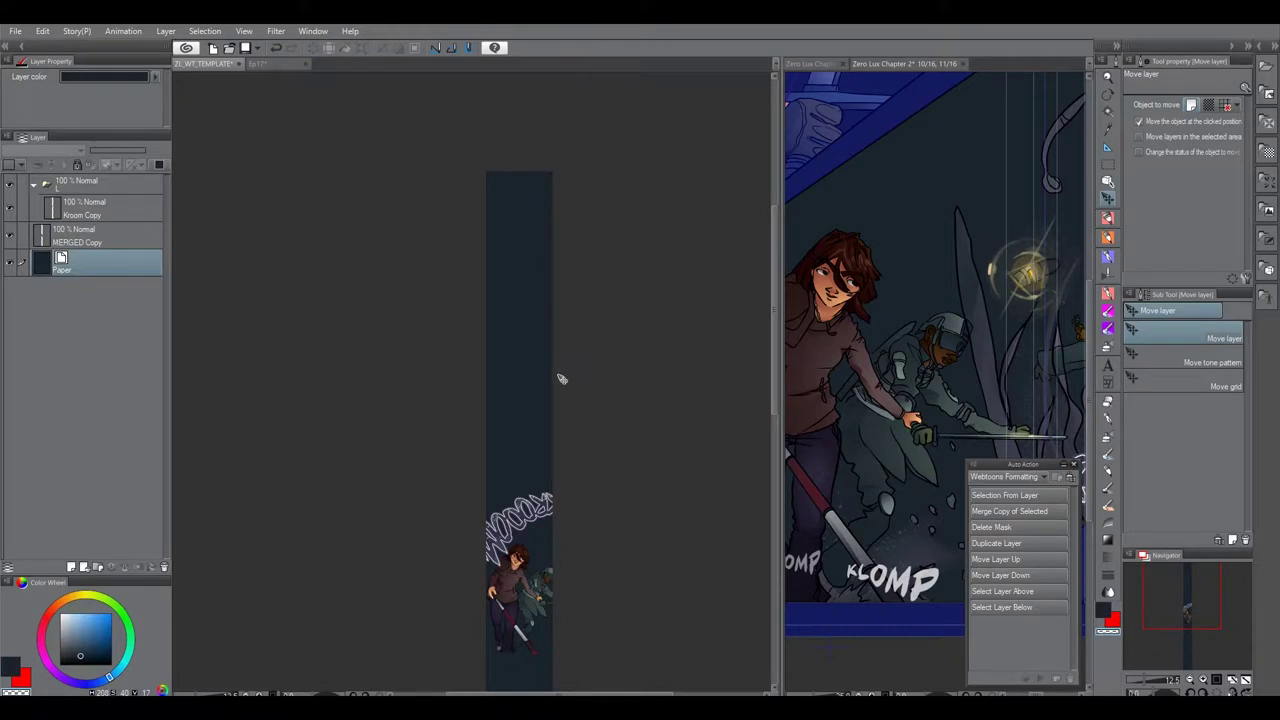
Paste the copied Ep17 artwork into the template directly above the Paper layer.
key("o")
right_click(529, 361)
left_click(602, 462)
scroll(484, 333, "down", 2)
Move the pasted MERGED Copy 2 artwork up to the very start of the template strip.
right_click(531, 375)
left_click(597, 507)
key("shift+Up")
key("shift+Up")
key("shift+Up")
key("shift+Up")
key("shift+Up")
key("shift+Up")
key("shift+Up")
key("shift+Up")
key("shift+Up")
key("shift+Up")
key("shift+Up")
key("shift+Up")
key("shift+Up")
key("shift+Up")
key("shift+Up")
key("shift+Up")
key("shift+Up")
key("shift+Up")
key("shift+Up")
key("shift+Up")
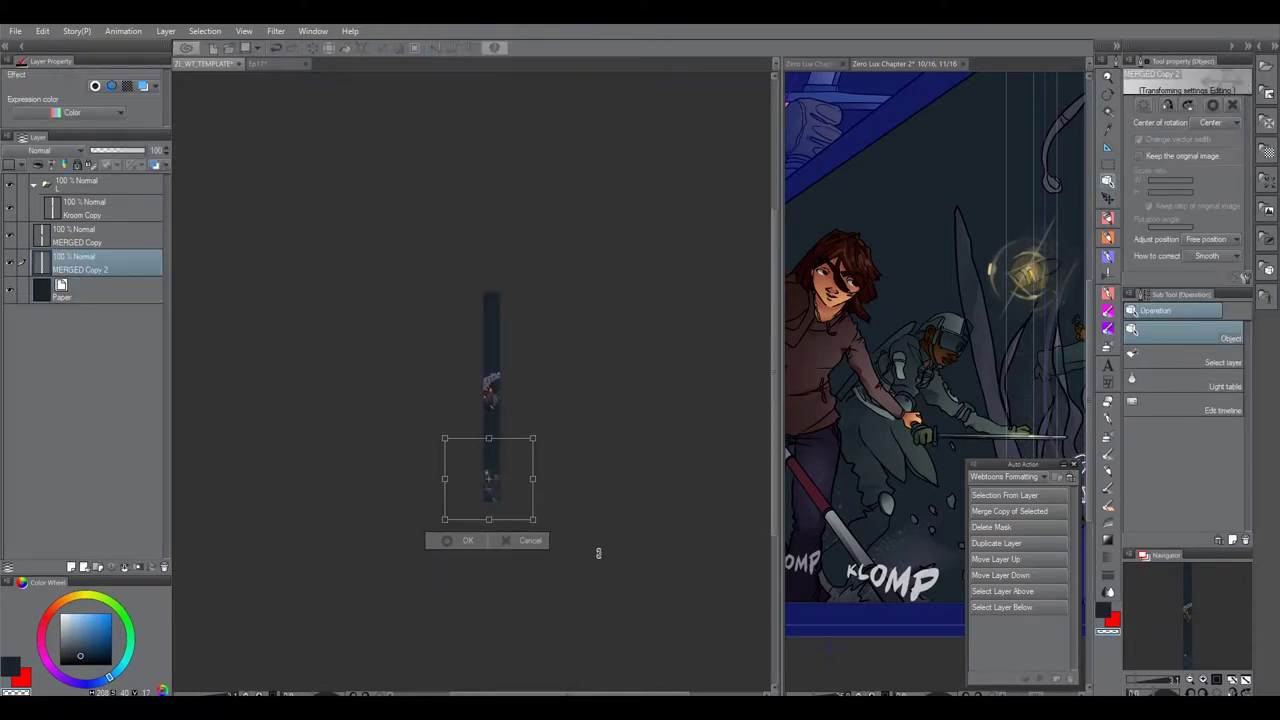
scroll(597, 551, "up", 3)
left_click_drag(555, 442, 513, 471)
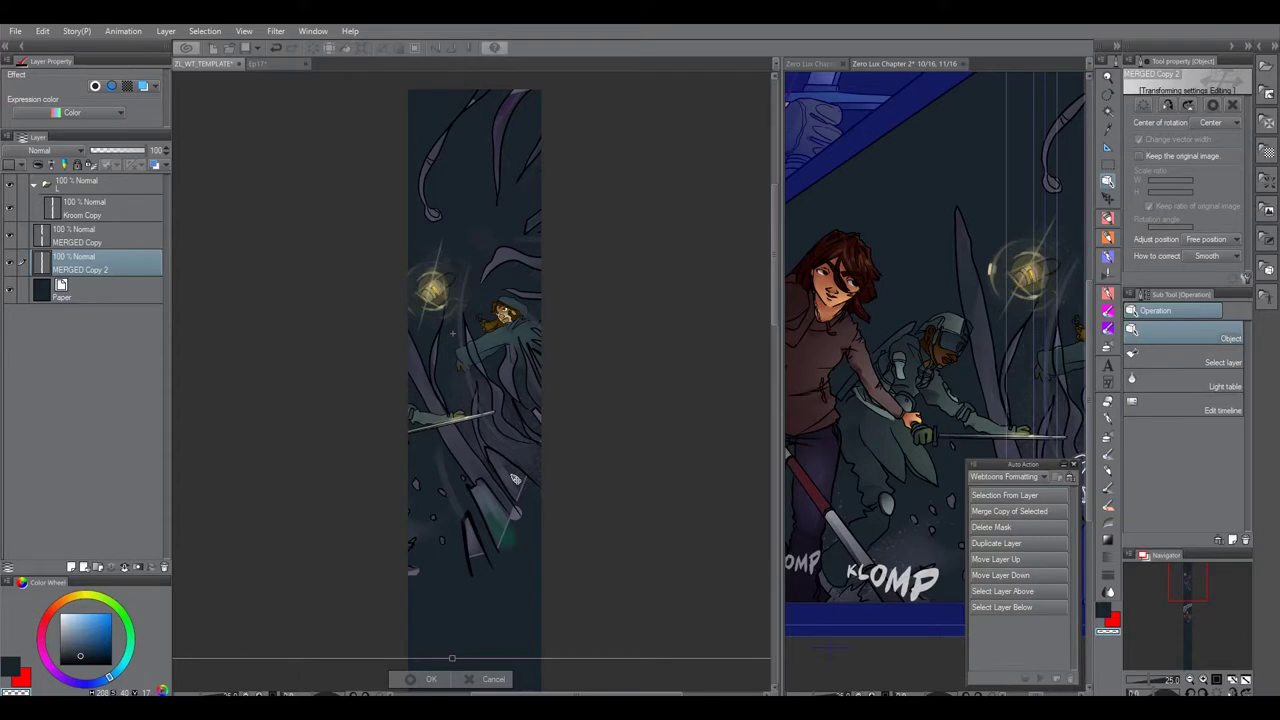
scroll(515, 479, "down", 2)
scroll(511, 537, "up", 2)
key("Return")
Move the KROOM lettering up the strip so it overlaps the artwork just below the hooded character.
left_click_drag(500, 526, 548, 466)
left_click(1107, 198)
left_click_drag(517, 402, 517, 187)
left_click_drag(517, 187, 506, 516)
key("ctrl+z")
left_click_drag(518, 432, 518, 414)
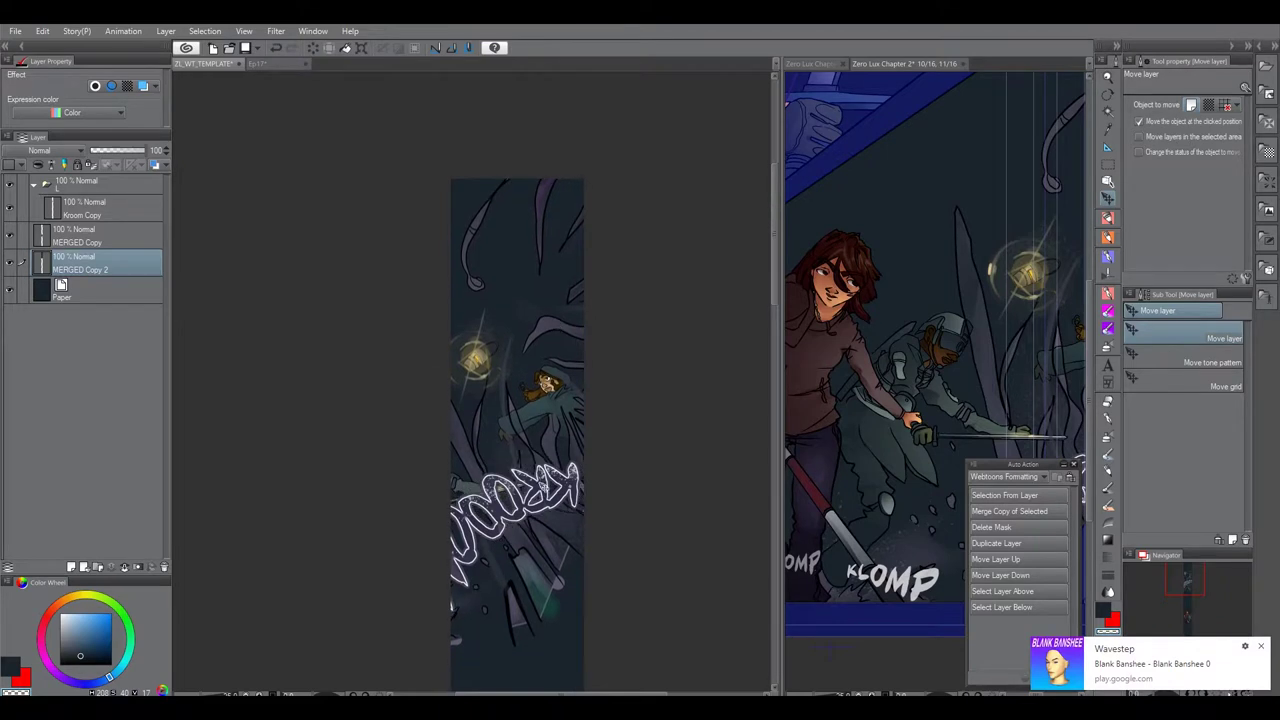
left_click_drag(518, 520, 518, 505)
key("o")
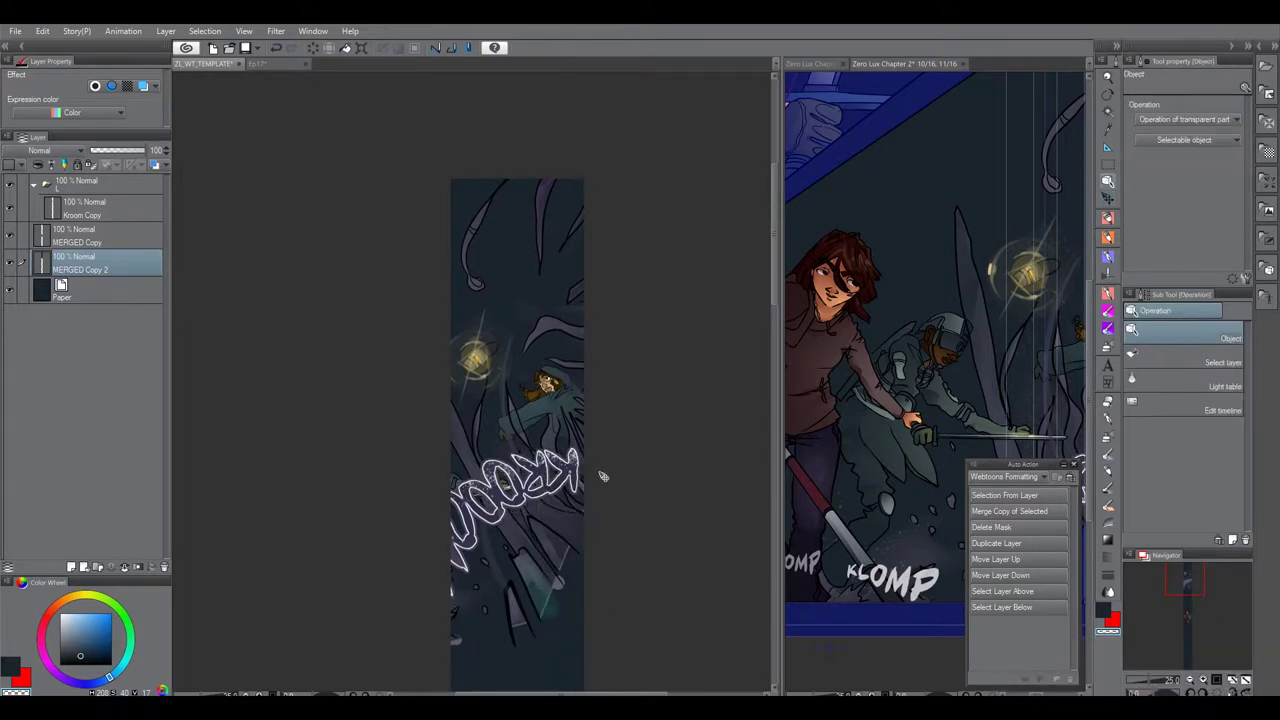
Adjust the Kroom Copy lettering's placement across the strip with a transform.
left_click(539, 478)
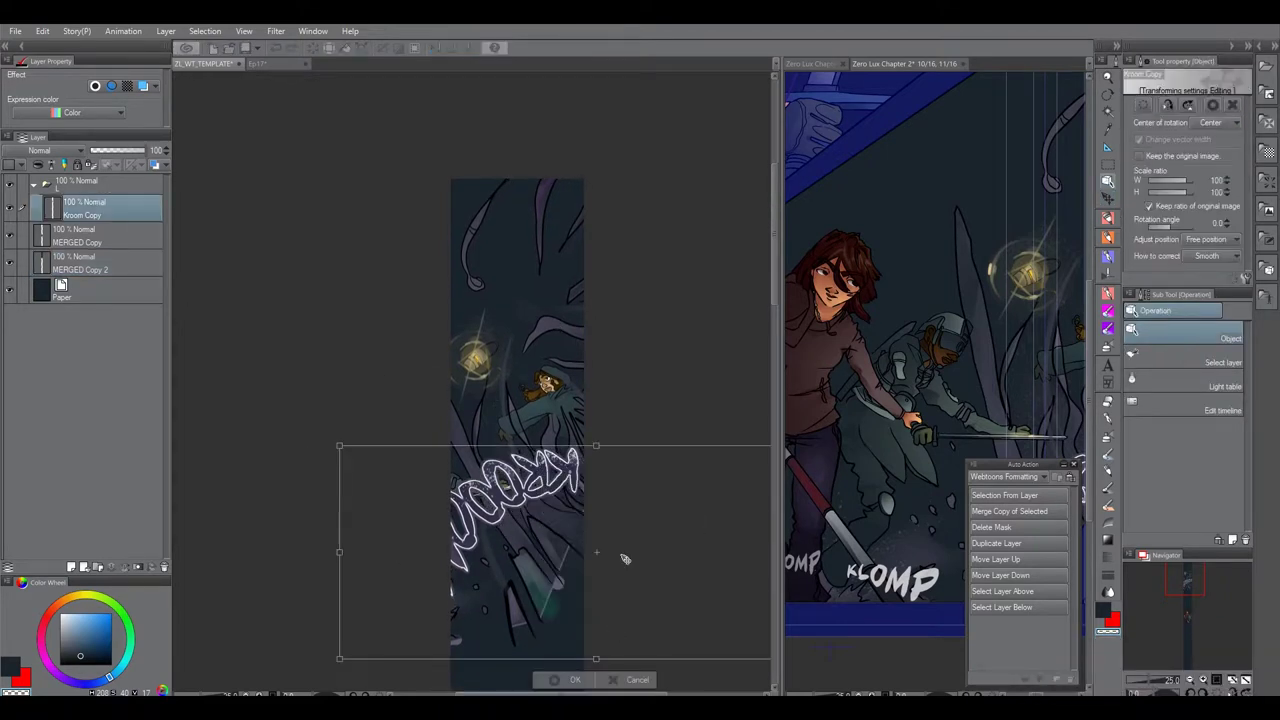
left_click_drag(610, 604, 440, 558)
left_click_drag(690, 394, 703, 441)
left_click(385, 675)
left_click_drag(477, 544, 584, 514)
Move the MERGED Copy figures up the strip to sit directly beneath the KROOM lettering.
key("ctrl+minus")
left_click_drag(515, 535, 507, 446)
key("k")
left_click_drag(475, 589, 472, 388)
scroll(470, 385, "up", 3)
scroll(535, 255, "up", 1)
left_click_drag(535, 255, 583, 483)
scroll(583, 483, "up", 1)
scroll(585, 400, "up", 2)
left_click_drag(585, 400, 598, 600)
mouse_move(774, 210)
left_mouse_down()
mouse_move(780, 138)
mouse_move(778, 290)
mouse_move(774, 279)
left_mouse_up()
scroll(622, 576, "down", 5)
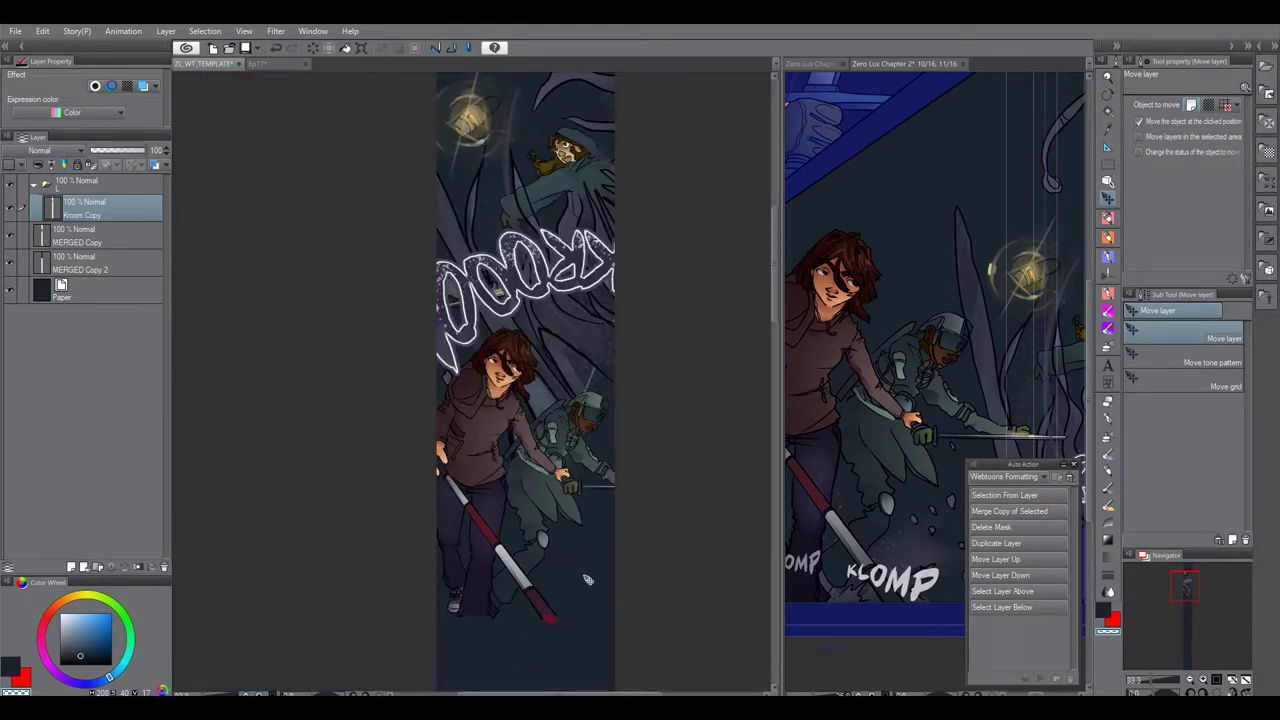
left_click_drag(588, 580, 519, 447)
key("o")
right_click(522, 414)
left_click(604, 545)
key("Escape")
Rename the MERGED Copy 2 layer as 1 and the MERGED Copy layer as 2.
left_click(78, 241)
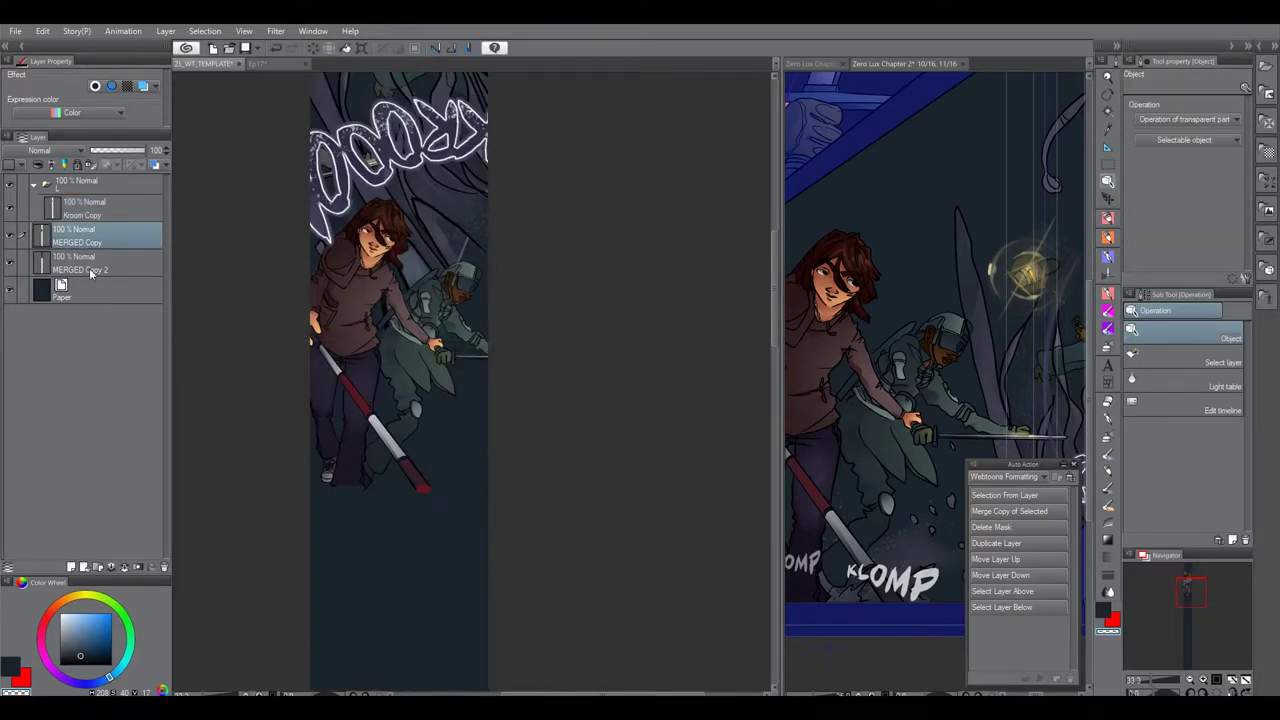
double_click(87, 270)
type("1")
key("Return")
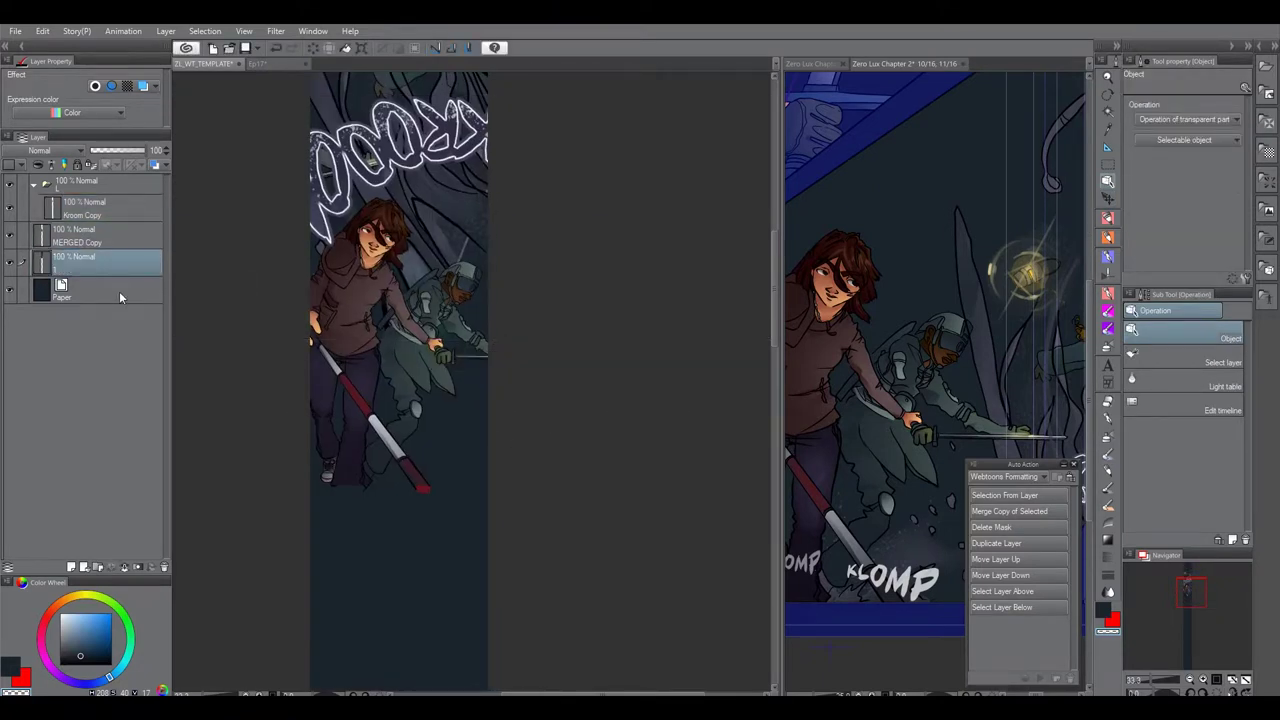
double_click(88, 242)
type("2")
key("Return")
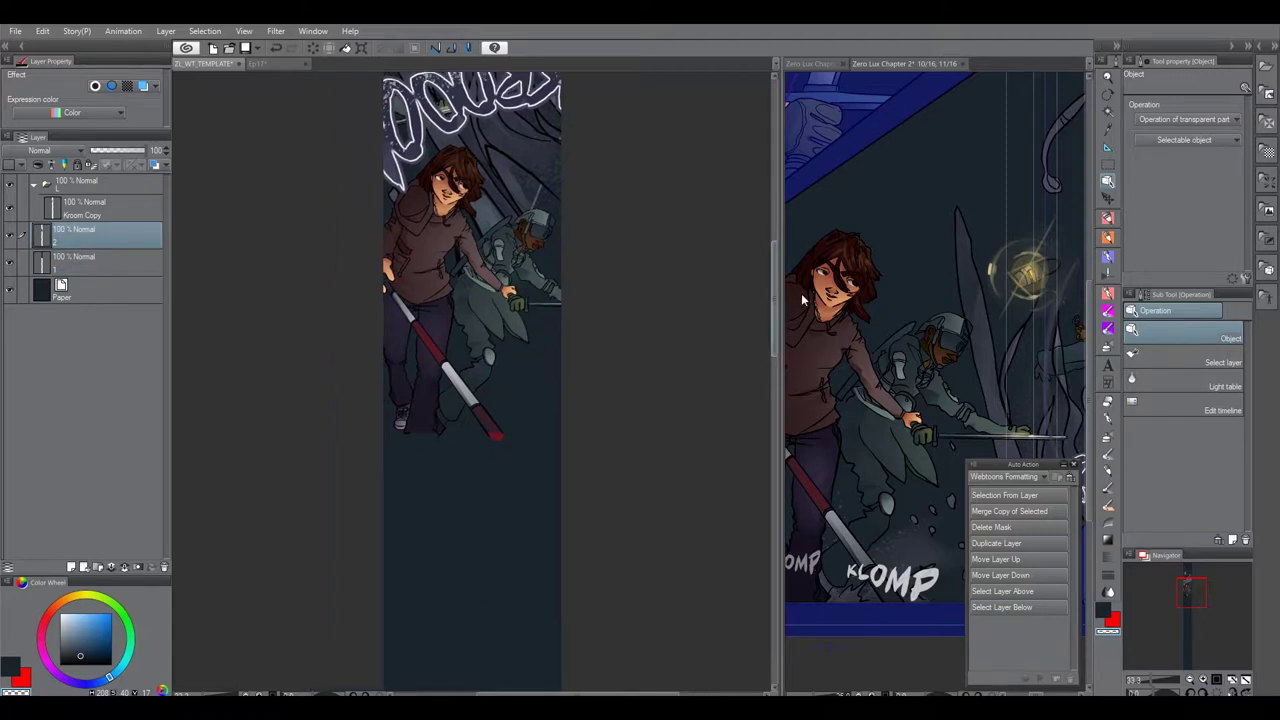
Slightly enlarge the figures on layer 2 and reposition them under the KROOM lettering.
key("ctrl+t")
left_click_drag(607, 413, 505, 378)
left_click_drag(615, 405, 640, 428)
left_click_drag(381, 314, 383, 332)
left_click(426, 465)
left_click_drag(427, 446, 539, 627)
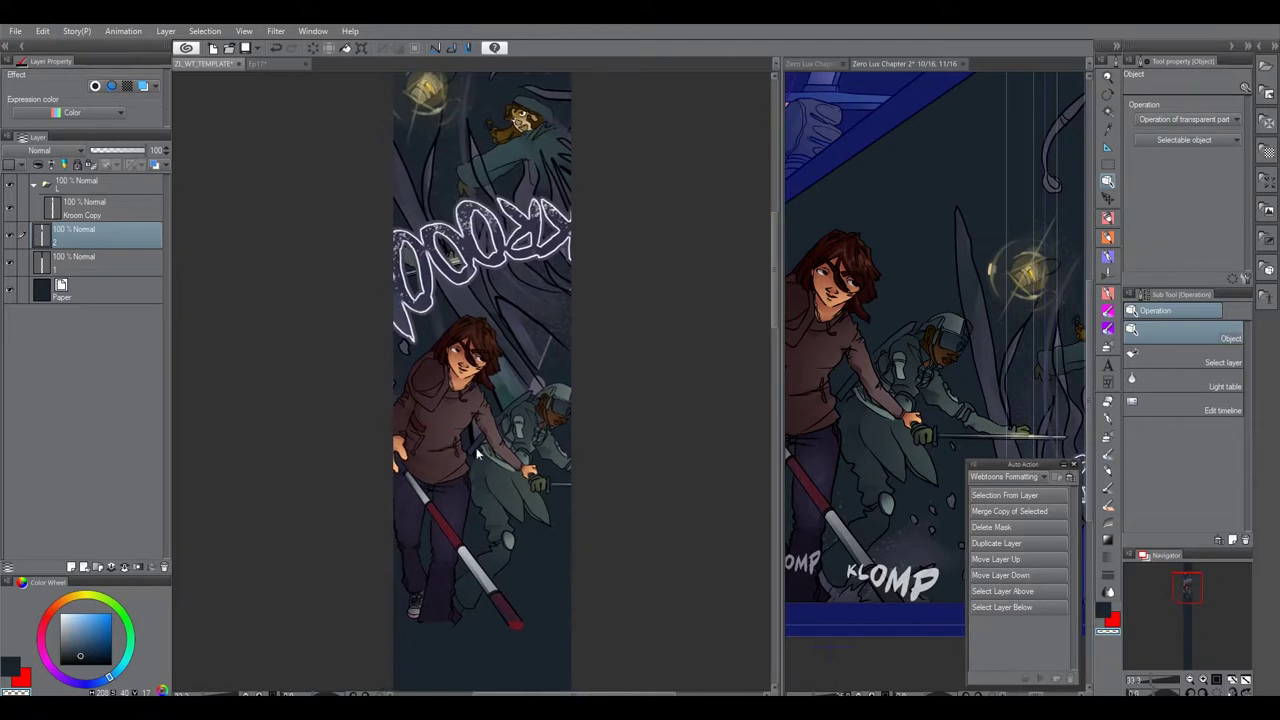
Save the template strip as a new CLIP STUDIO FORMAT file named Ep18.
left_click(15, 32)
left_click(58, 149)
left_click(468, 248)
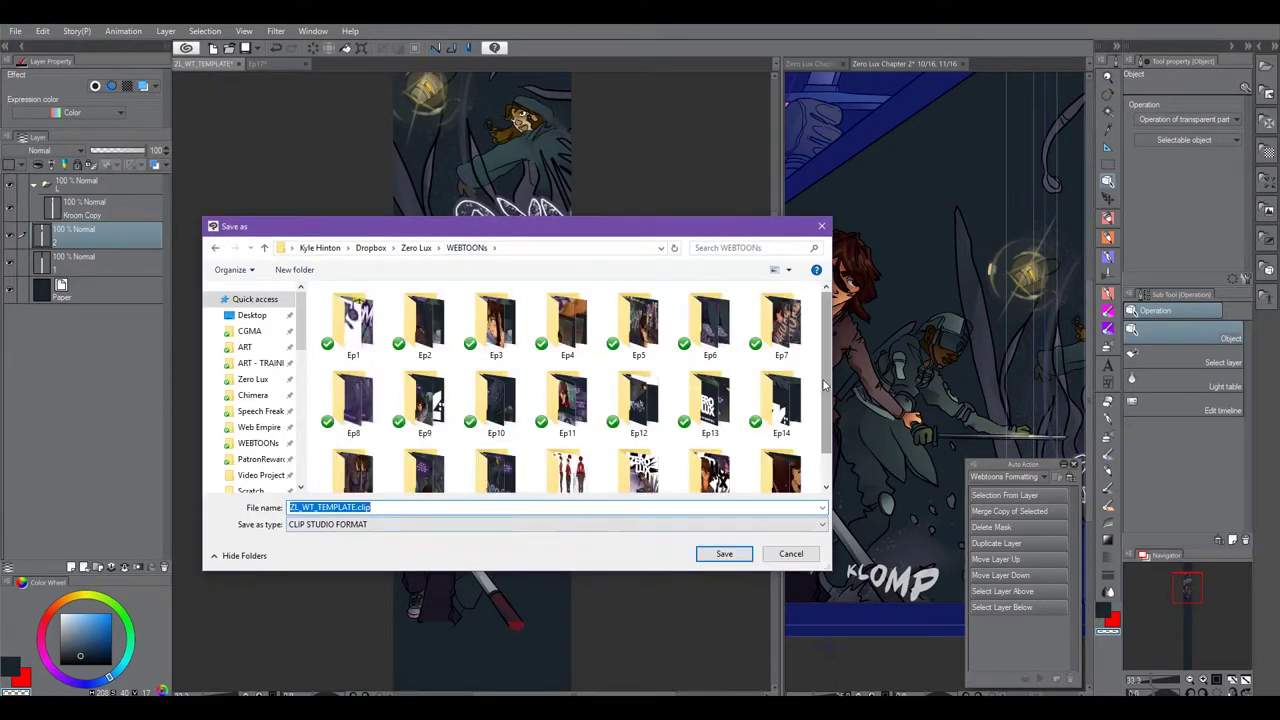
left_click_drag(825, 388, 825, 430)
left_click(624, 506)
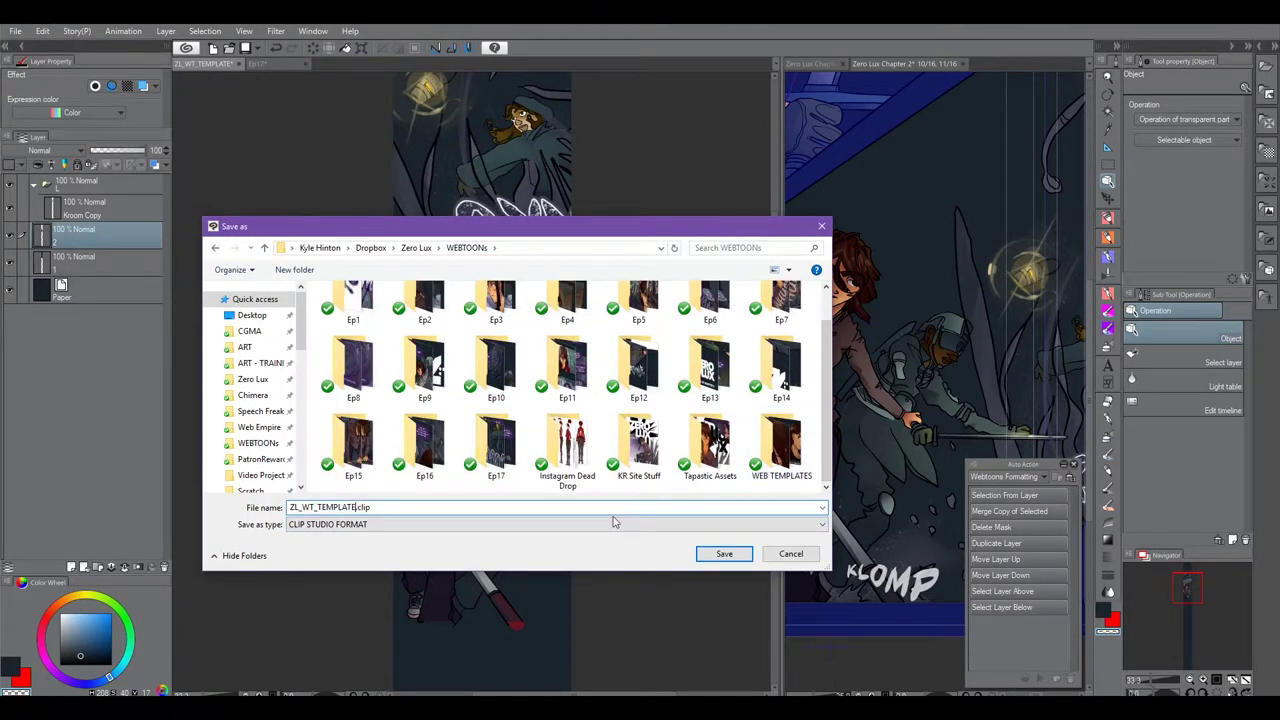
type("Ep18")
key("Return")
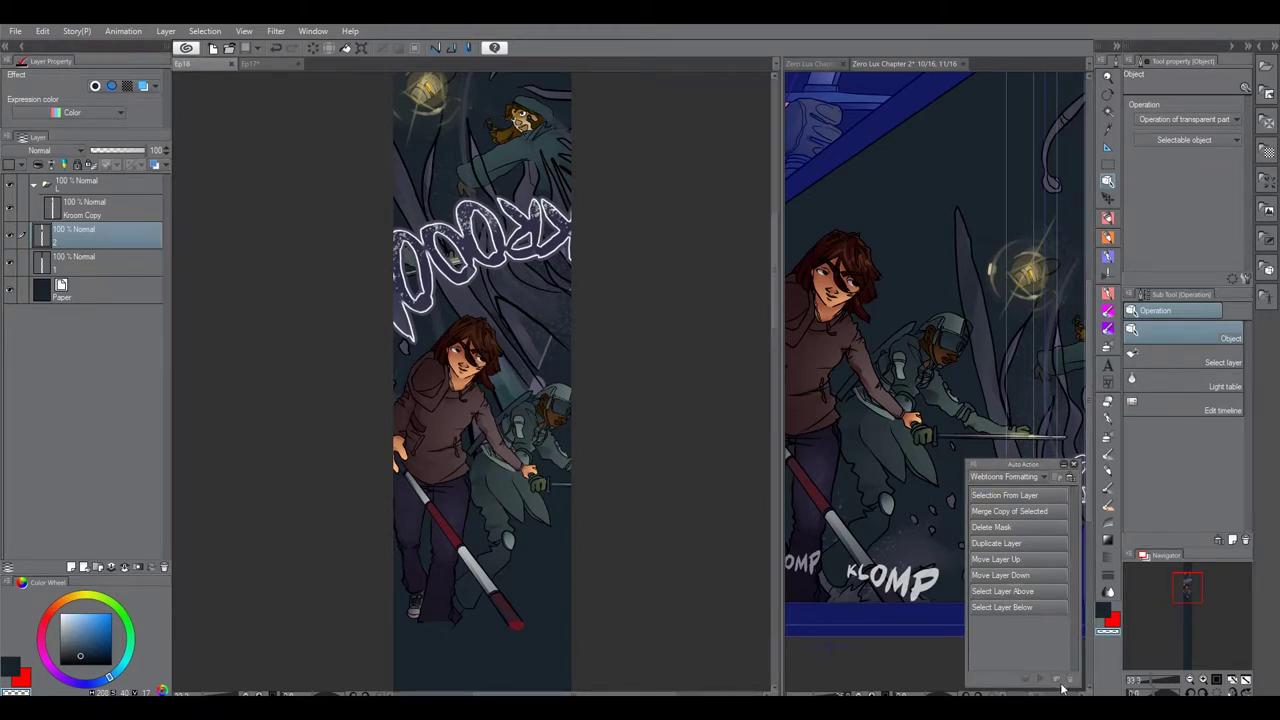
Select layer 1 in Ep18, return to the page 10–11 spread, widen its pane and select the S layer below PF in Frame 1.
left_click_drag(800, 532, 843, 562)
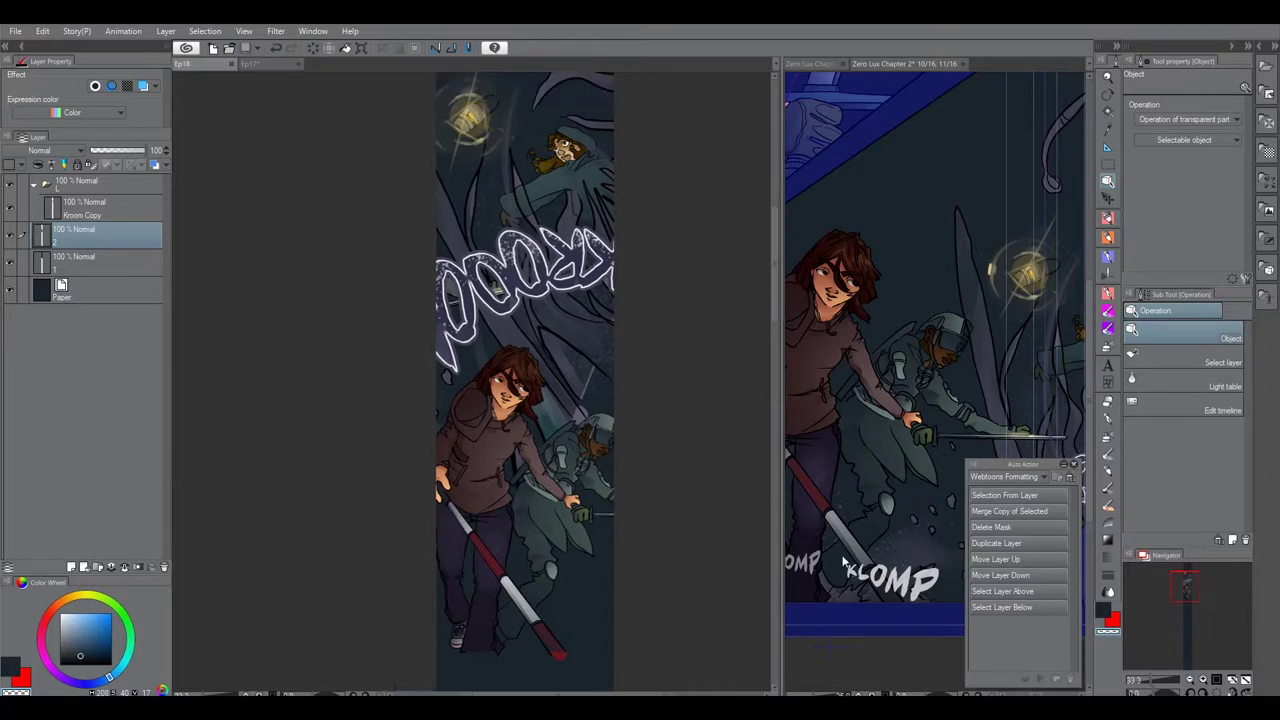
key("alt+[")
left_click_drag(617, 441, 660, 305)
scroll(658, 317, "up", 1)
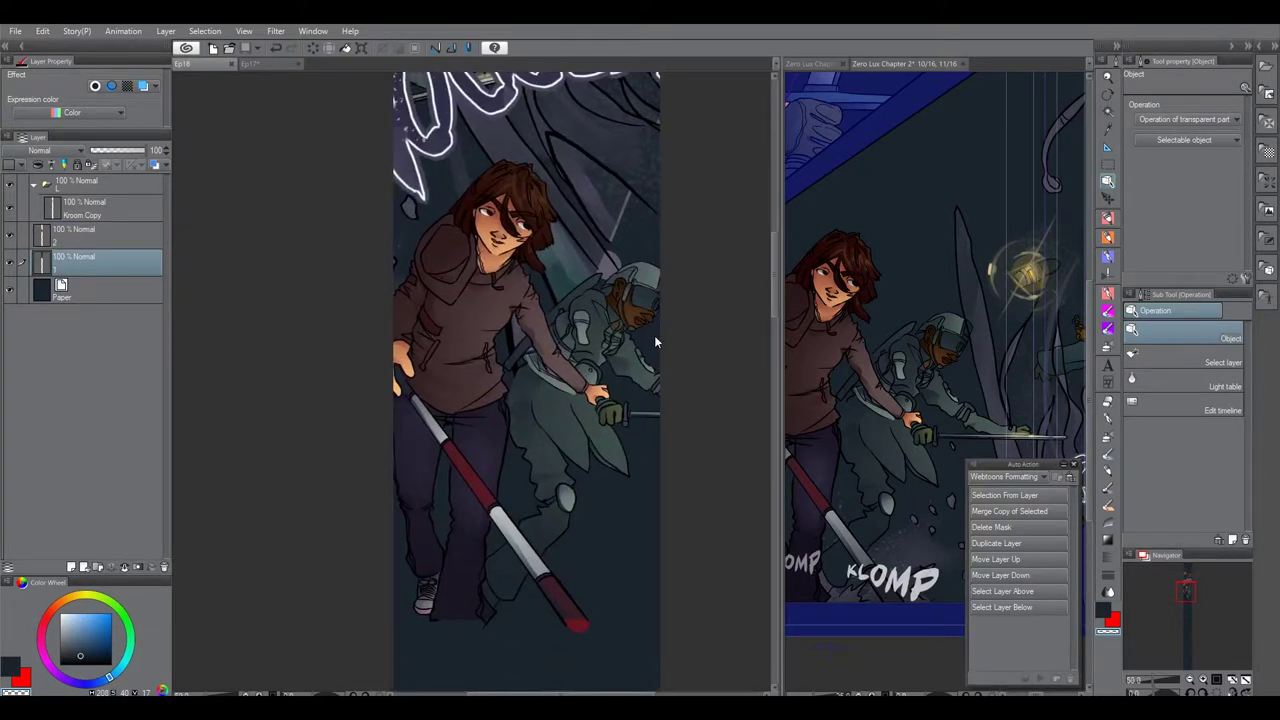
scroll(655, 342, "down", 1)
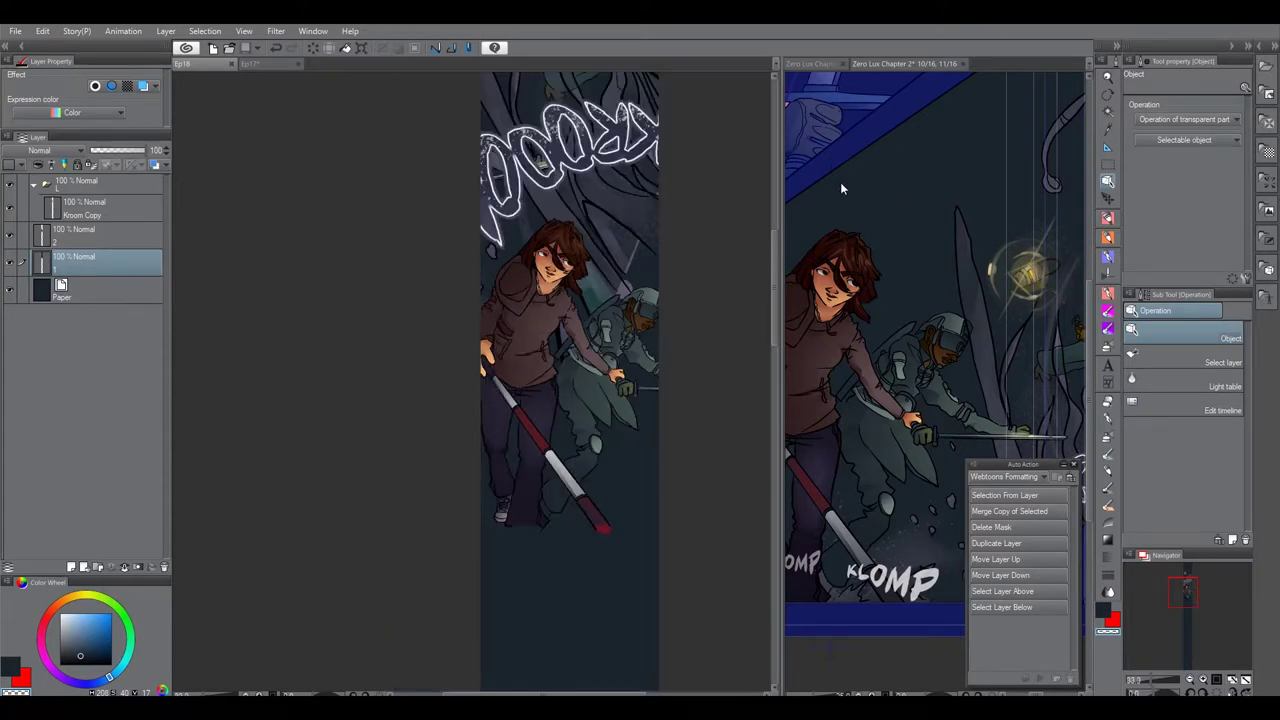
left_click(886, 181)
left_click_drag(779, 280, 441, 430)
left_click_drag(345, 449, 219, 456)
left_click_drag(726, 294, 746, 266)
left_click(575, 321)
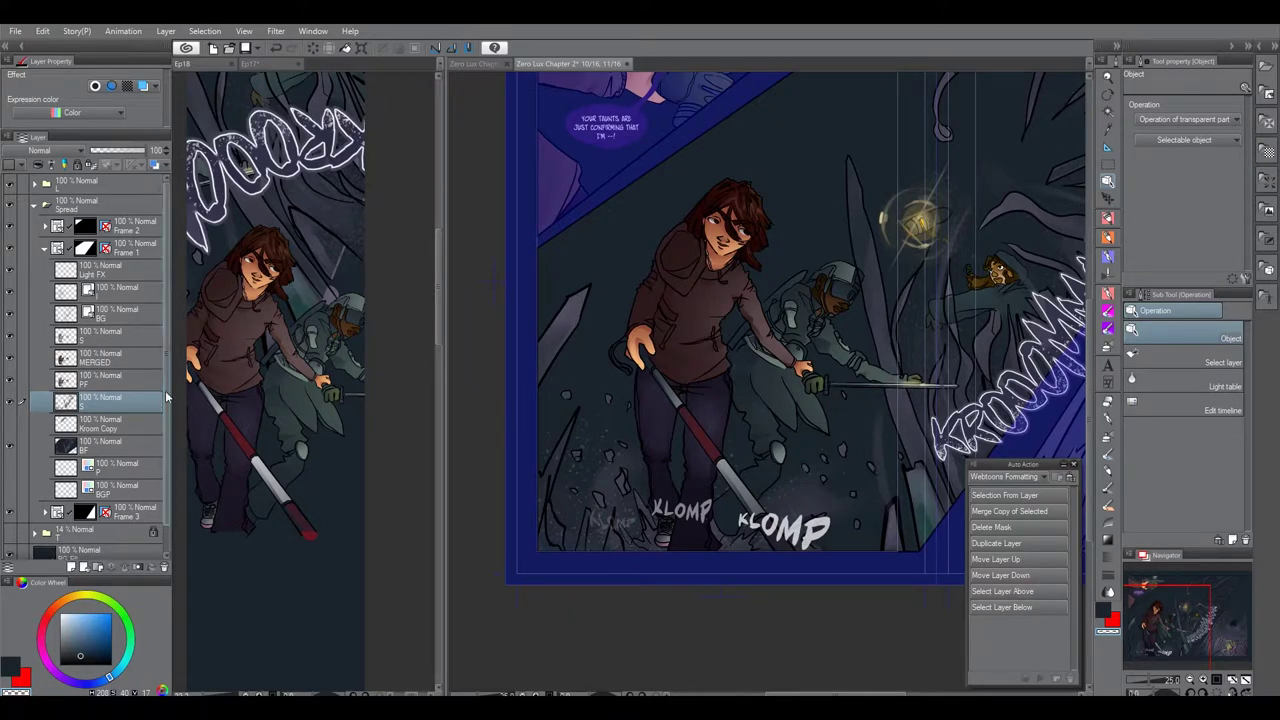
Check the Frame 1 layers' contents by toggling their visibility and delete the MERGED layer from Frame 1.
left_click(11, 446)
left_click(11, 446)
key("alt+[")
key("alt+[")
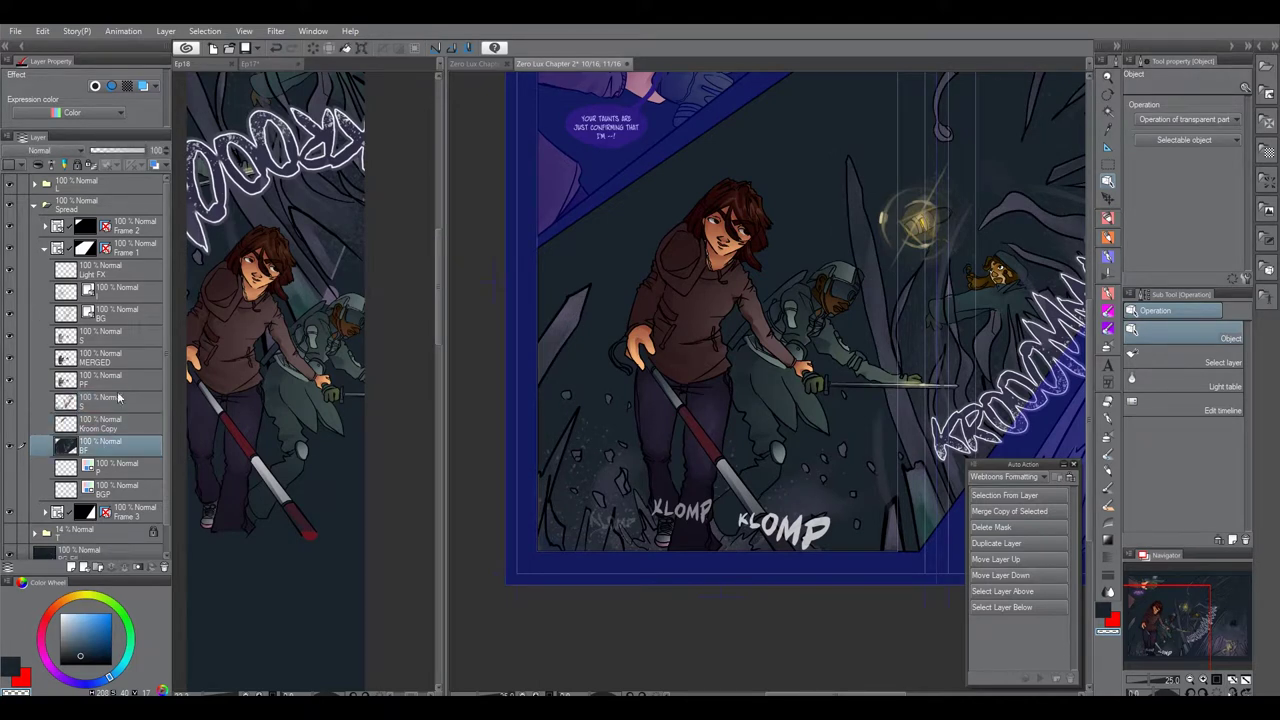
left_click(11, 360)
left_click(11, 360)
left_click(130, 356)
left_click(165, 567)
Merge a copy of the S layer below PF and the BF layer in Frame 1.
left_click(11, 359)
left_click(11, 359)
left_click(11, 380)
left_click(11, 380)
left_click(11, 425)
left_click(11, 425)
left_click(12, 380)
left_click(9, 380)
left_click(106, 382)
left_click(94, 423, "ctrl")
left_click(1000, 511)
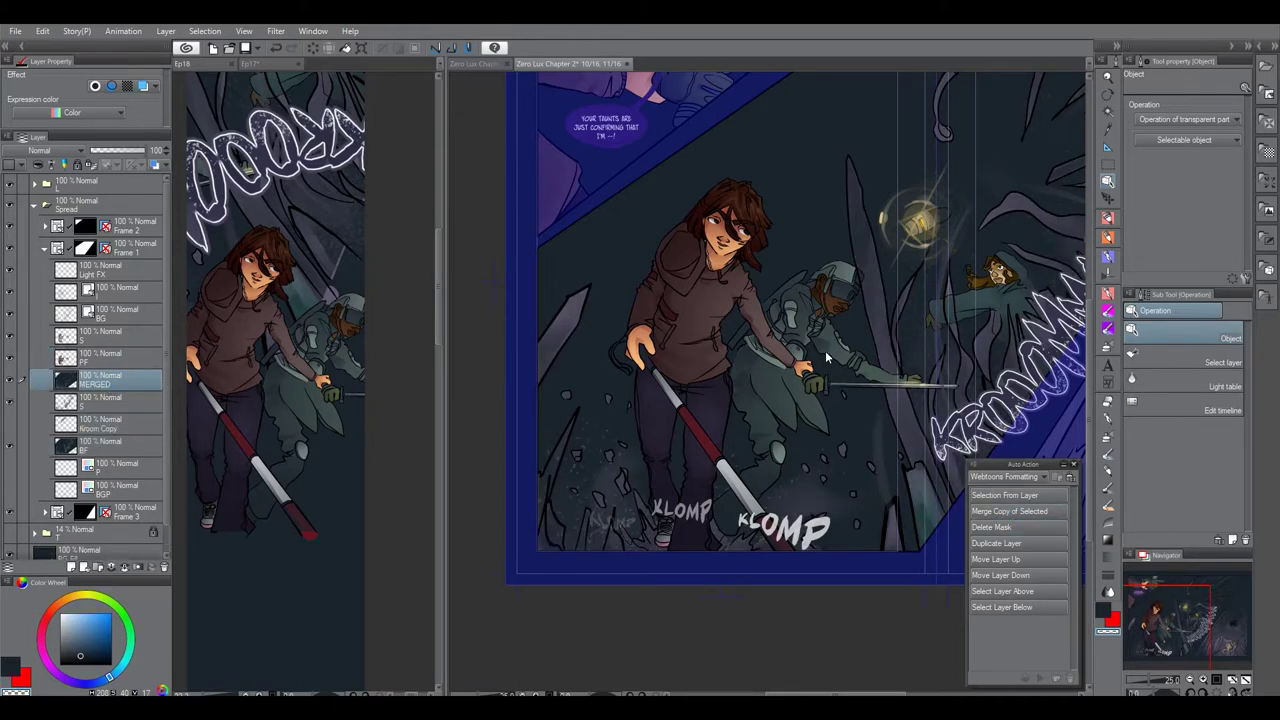
Try the merged S and BF artwork in a widened Ep18 pane and delete the pasted layer.
right_click(626, 482)
left_click(667, 546)
left_click(374, 396)
left_click_drag(374, 396, 693, 345)
right_click(568, 350)
left_click(603, 428)
scroll(596, 422, "down", 3)
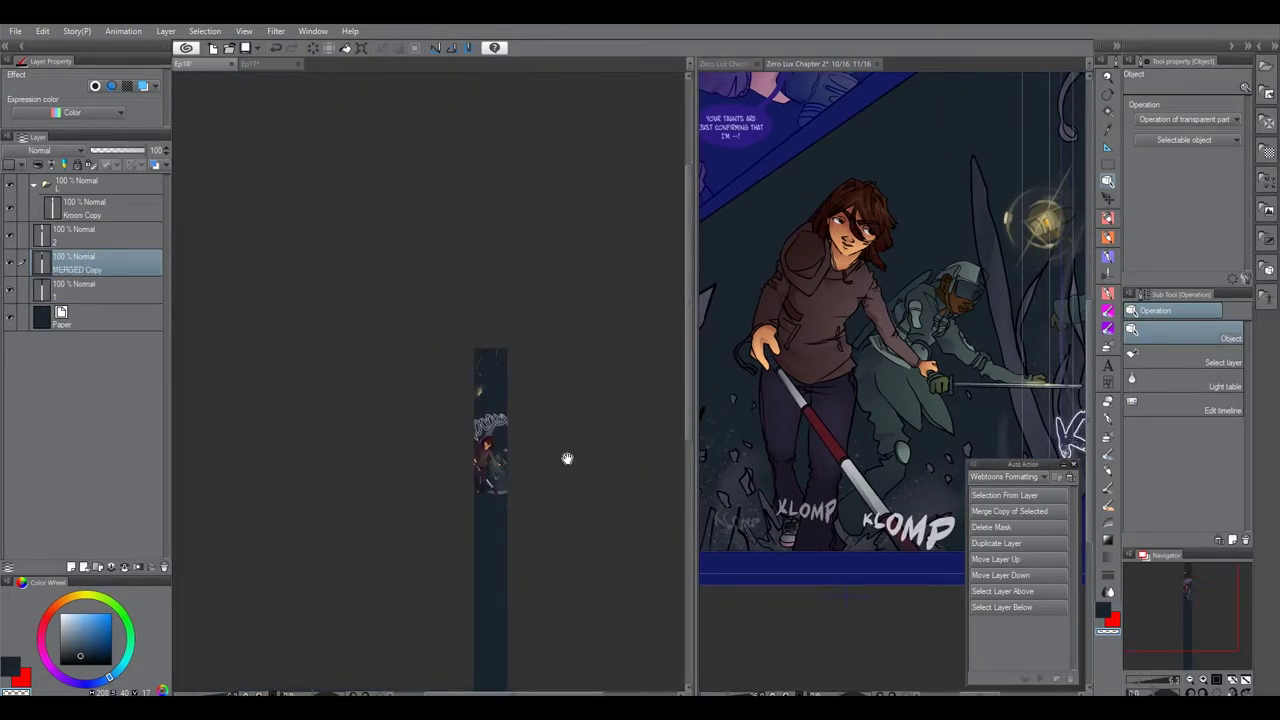
scroll(572, 444, "up", 1)
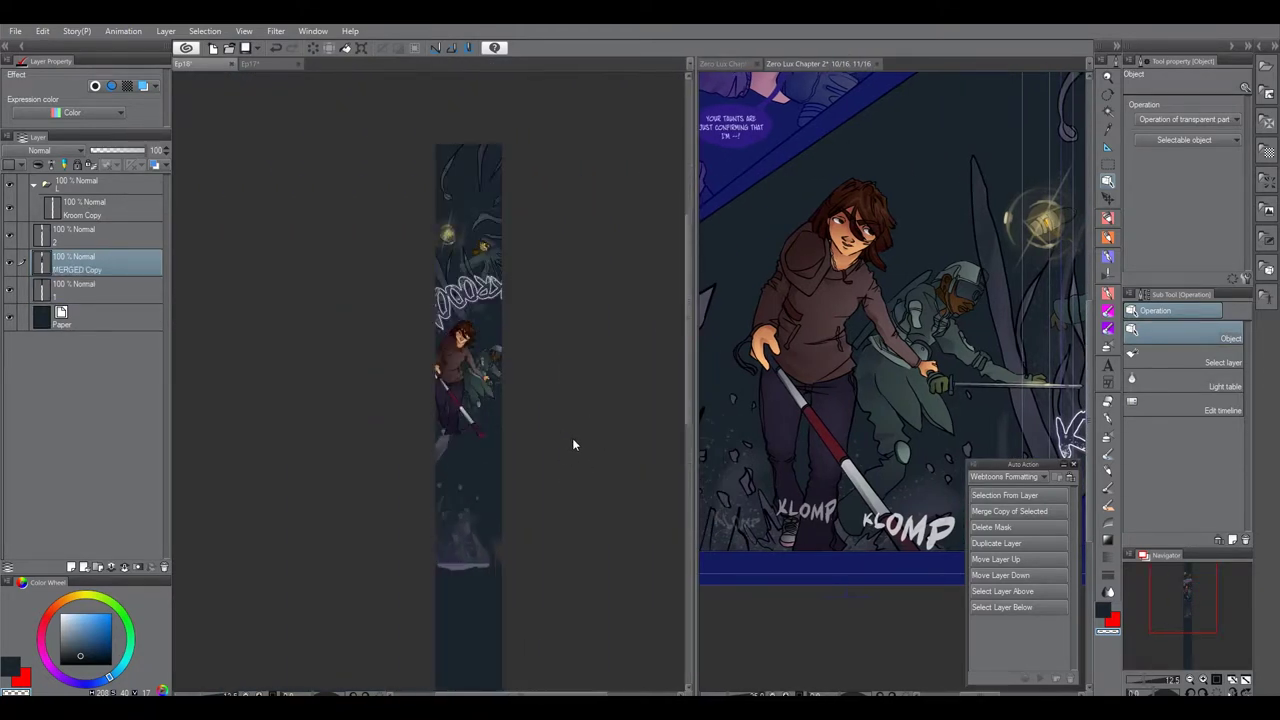
left_click(164, 567)
Delete the MERGED layer below PF from Frame 1 of the page 10–11 spread.
left_click_drag(866, 266, 921, 246)
left_click(121, 307)
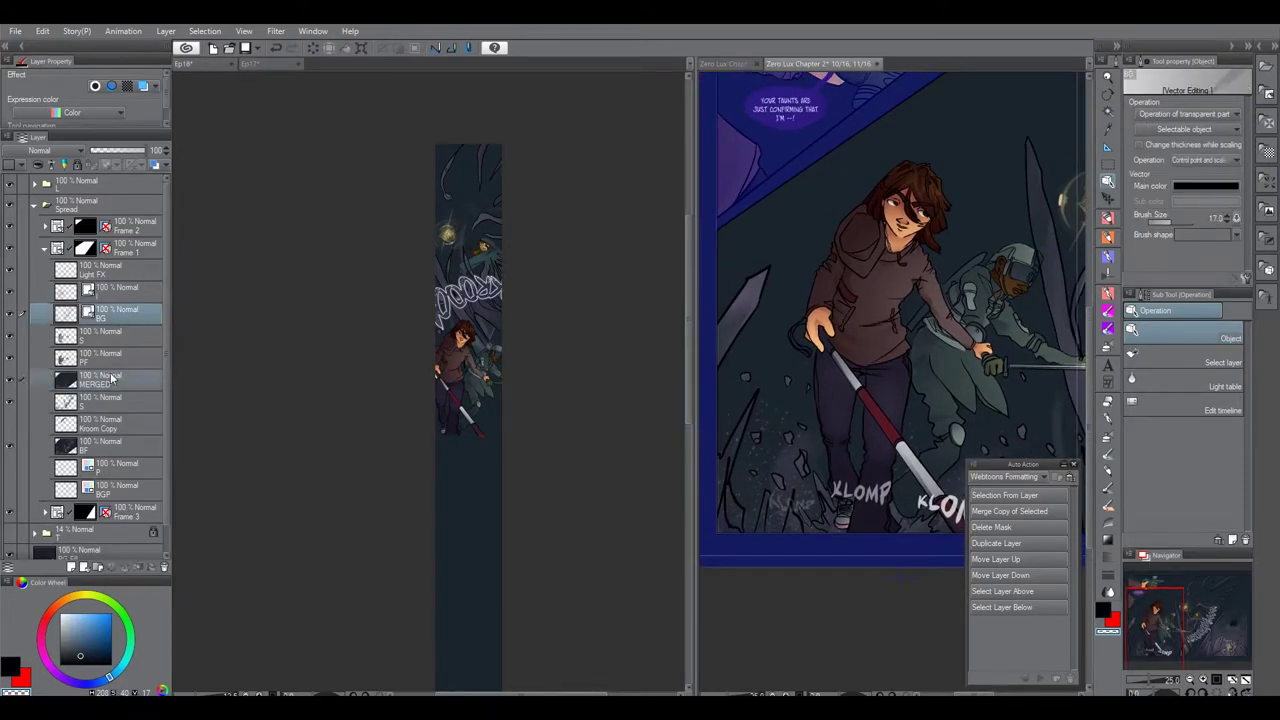
left_click(111, 360)
left_click(112, 379)
left_click(164, 567)
Merge a copy of the BG, lower S and BF layers in Frame 1.
left_click(115, 294)
left_click(112, 313)
left_click(111, 384, "ctrl")
left_click(112, 426, "ctrl")
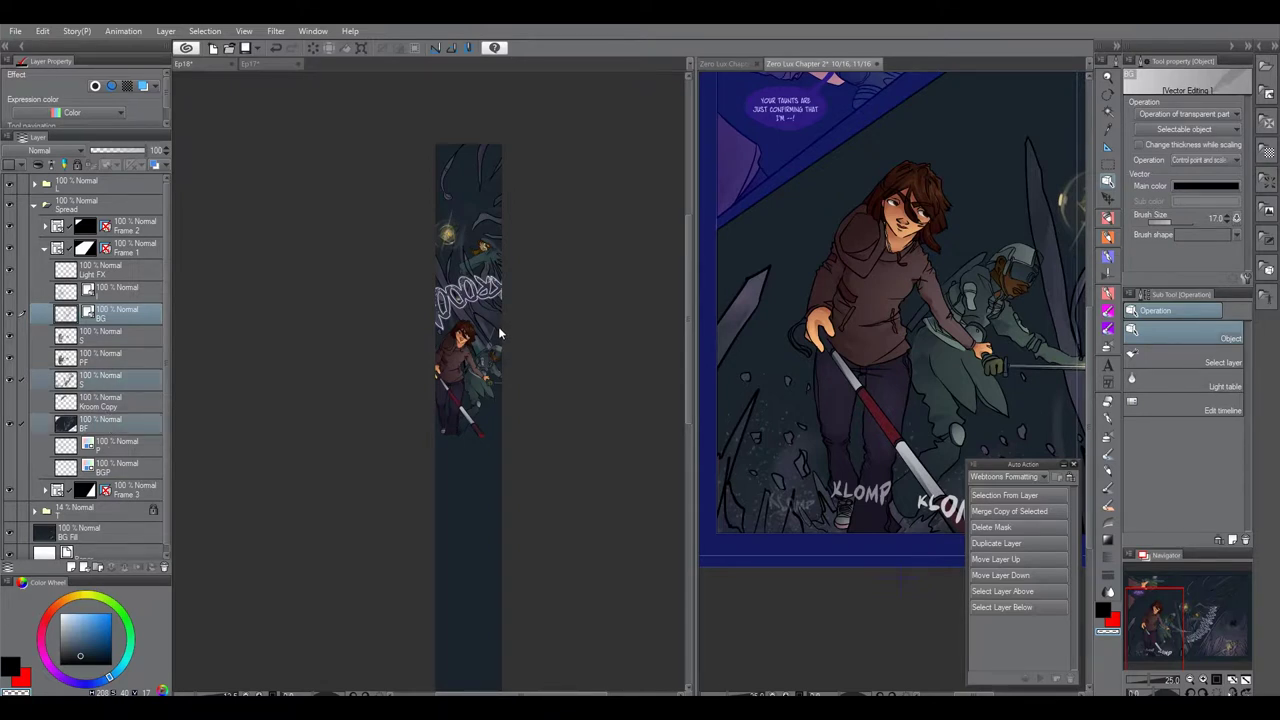
left_click(1019, 512)
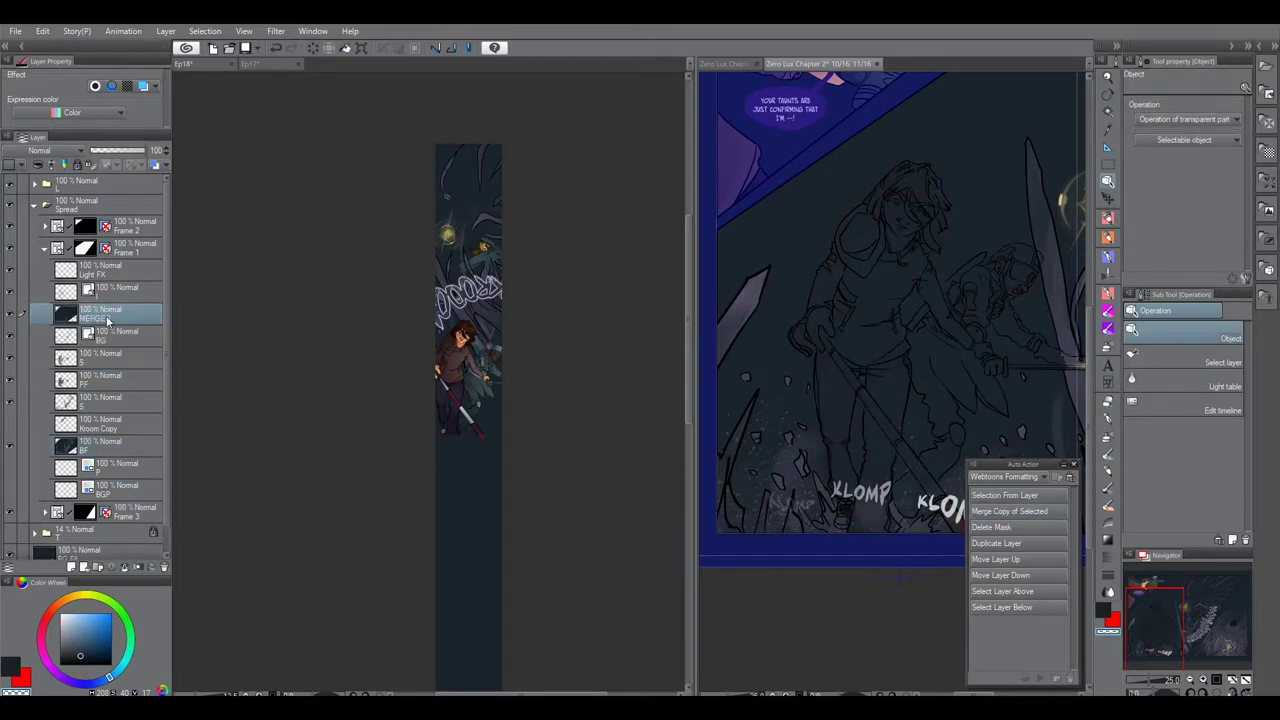
Copy the merged Frame 1 background and paste it directly above the Paper layer in Ep18.
right_click(732, 313)
left_click(533, 387)
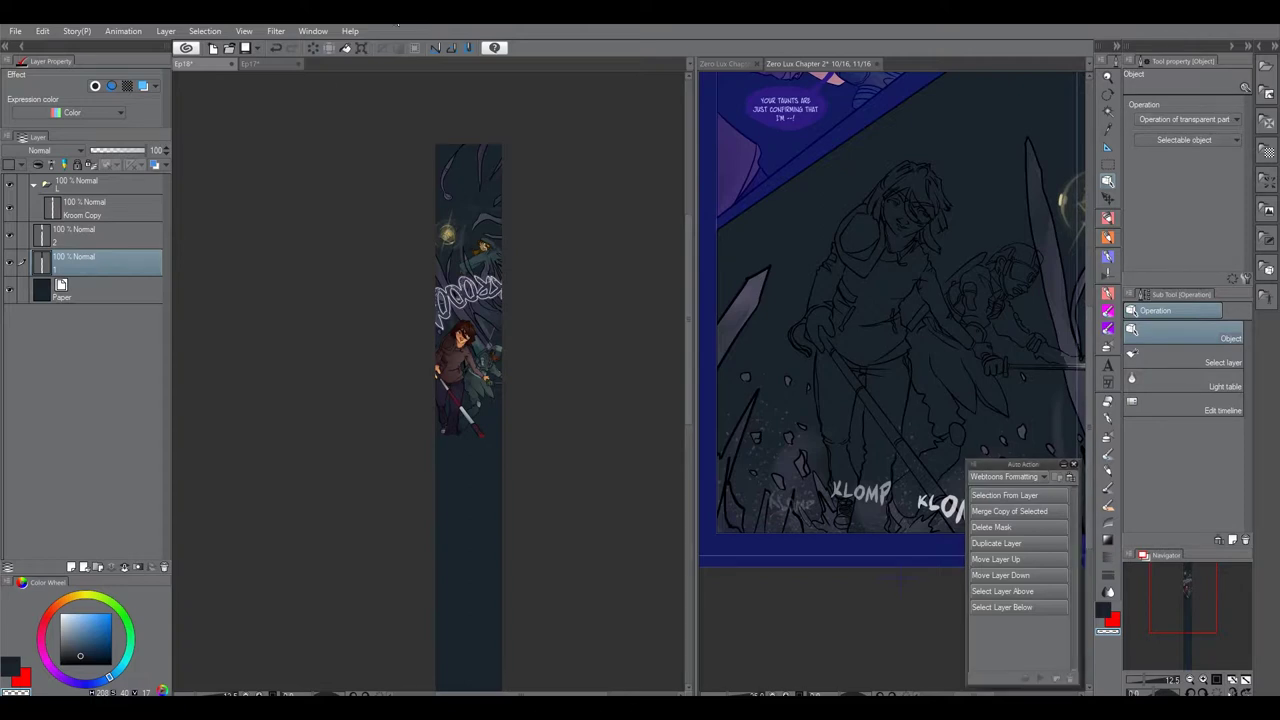
scroll(552, 180, "up", 4)
scroll(512, 549, "down", 4)
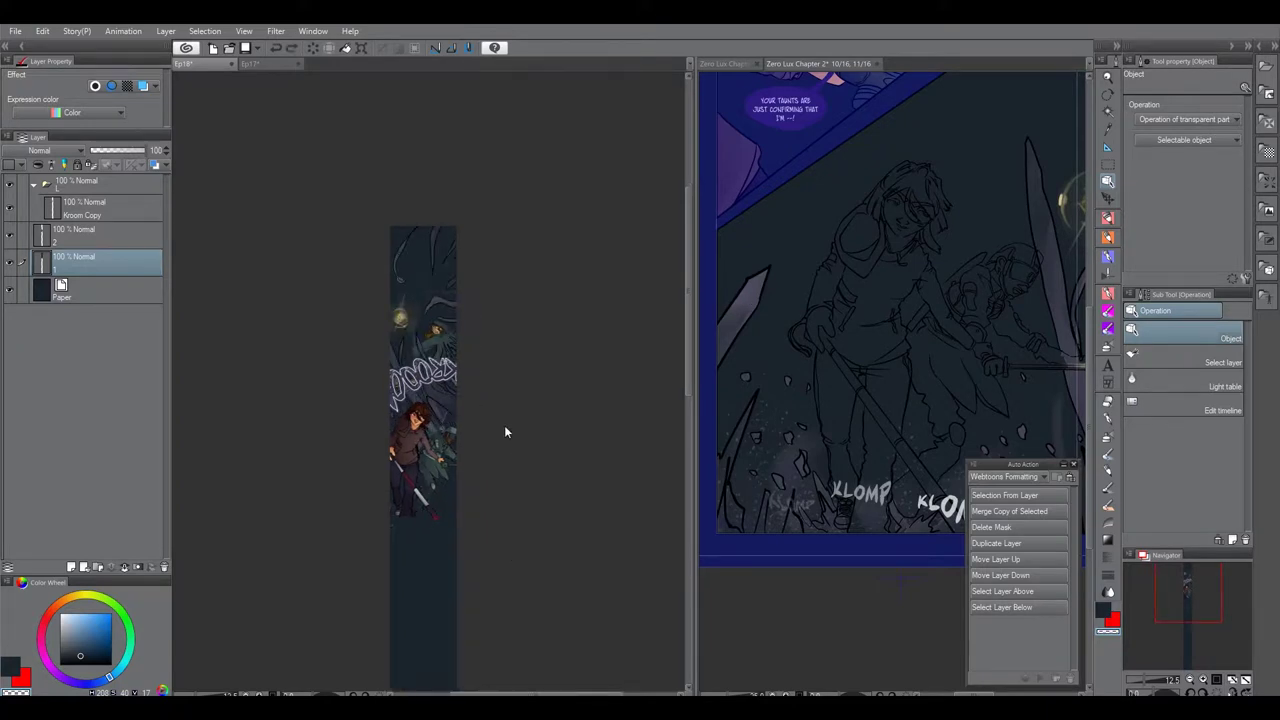
left_click_drag(506, 428, 523, 342)
left_click(137, 294)
right_click(482, 427)
left_click(540, 510)
left_click_drag(543, 516, 528, 452)
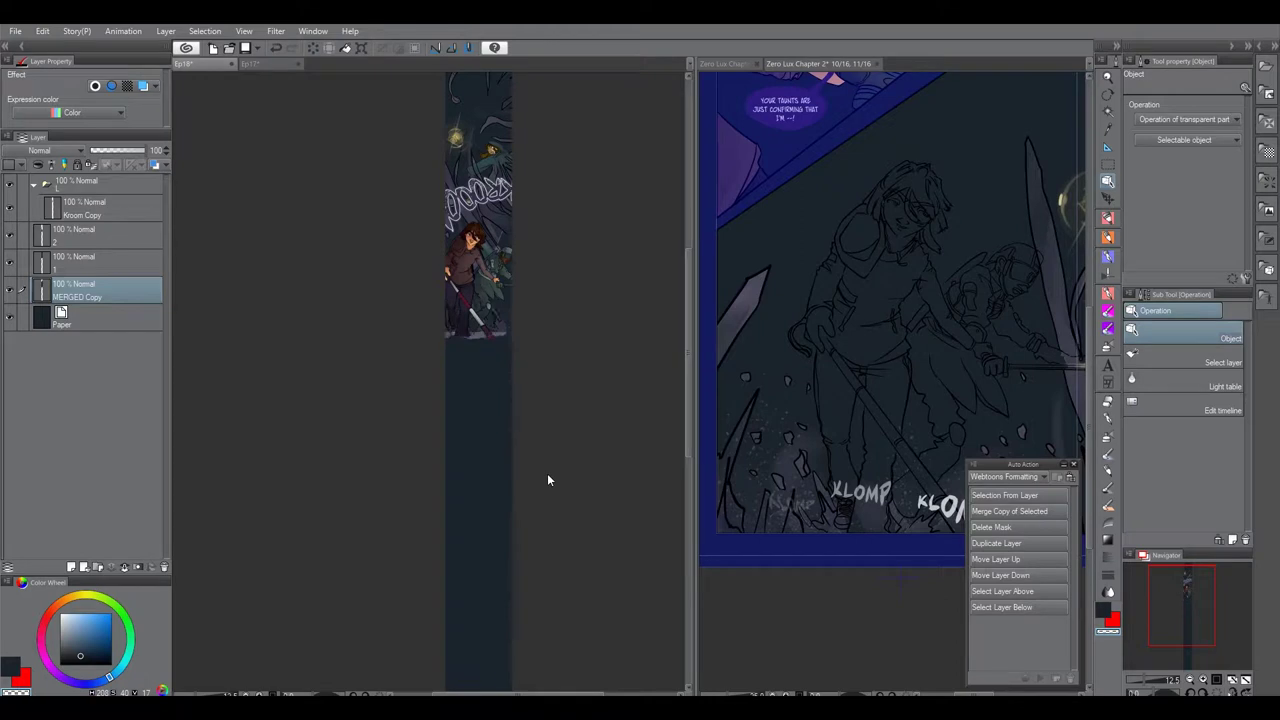
Scale the pasted background to 65% and position its ground beneath the figures' feet.
scroll(520, 472, "up", 4)
left_click_drag(495, 80, 574, 506)
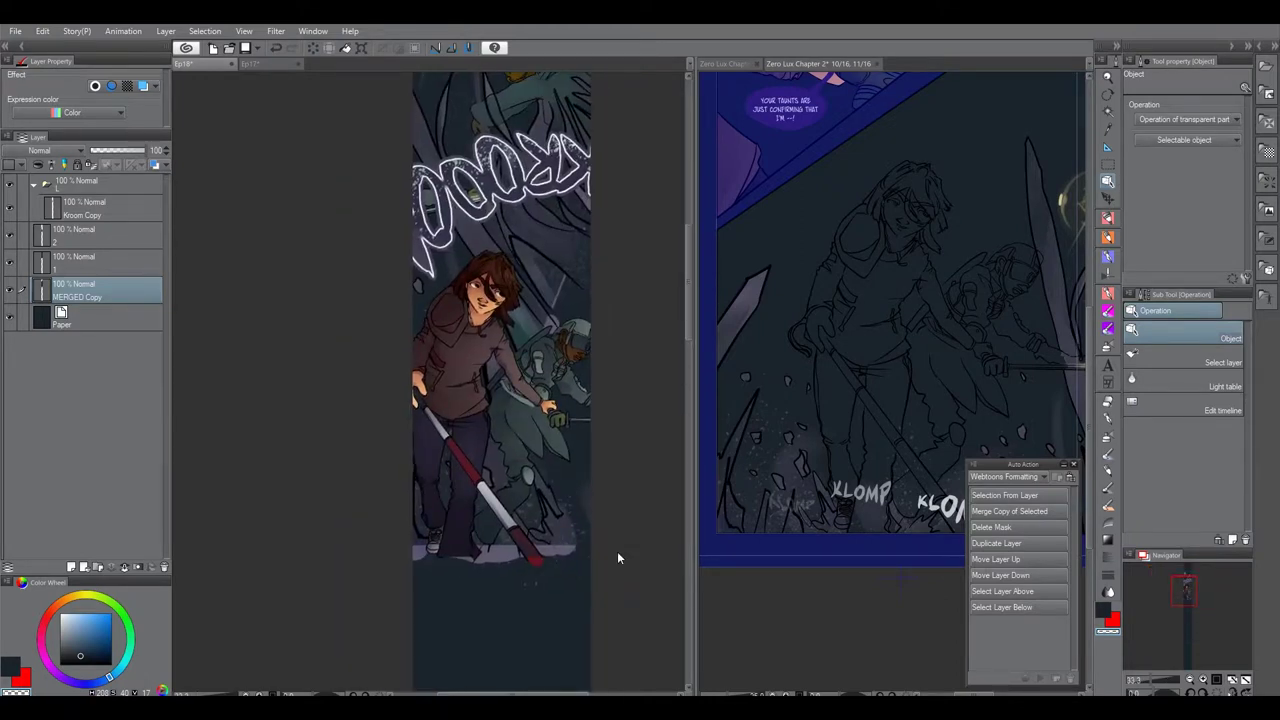
left_click_drag(527, 440, 503, 448)
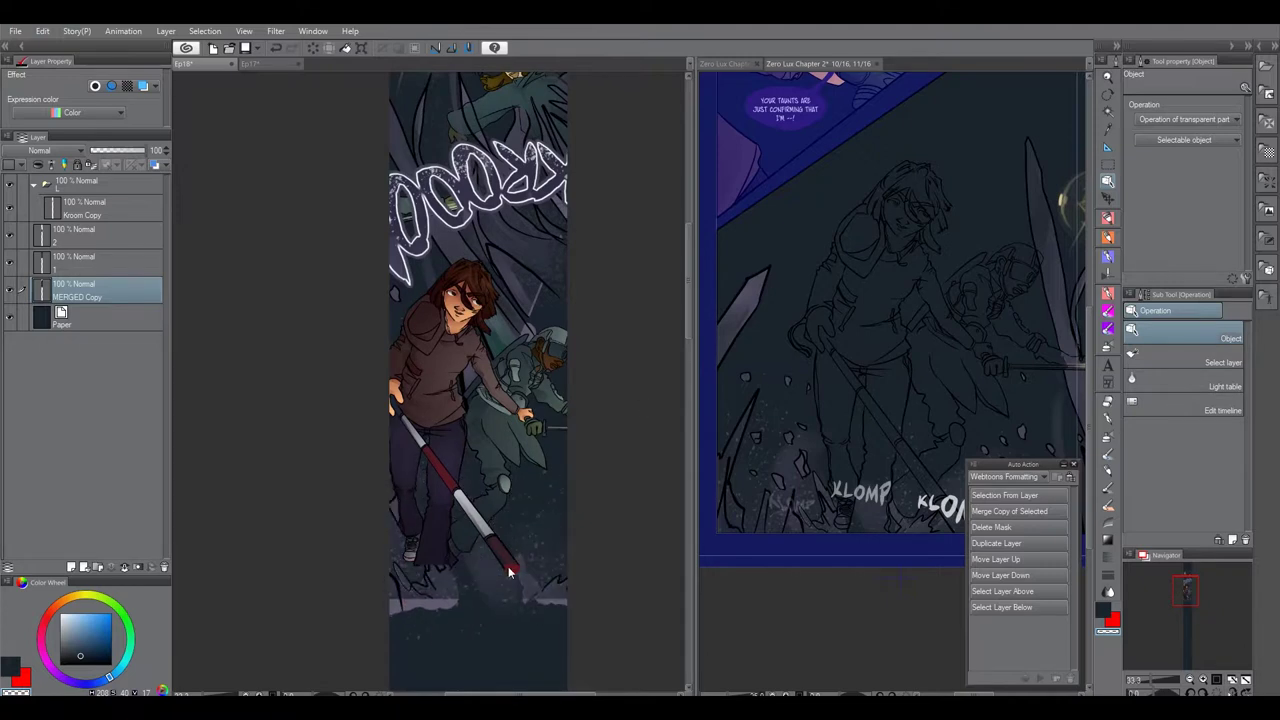
right_click(545, 535)
left_click(624, 485)
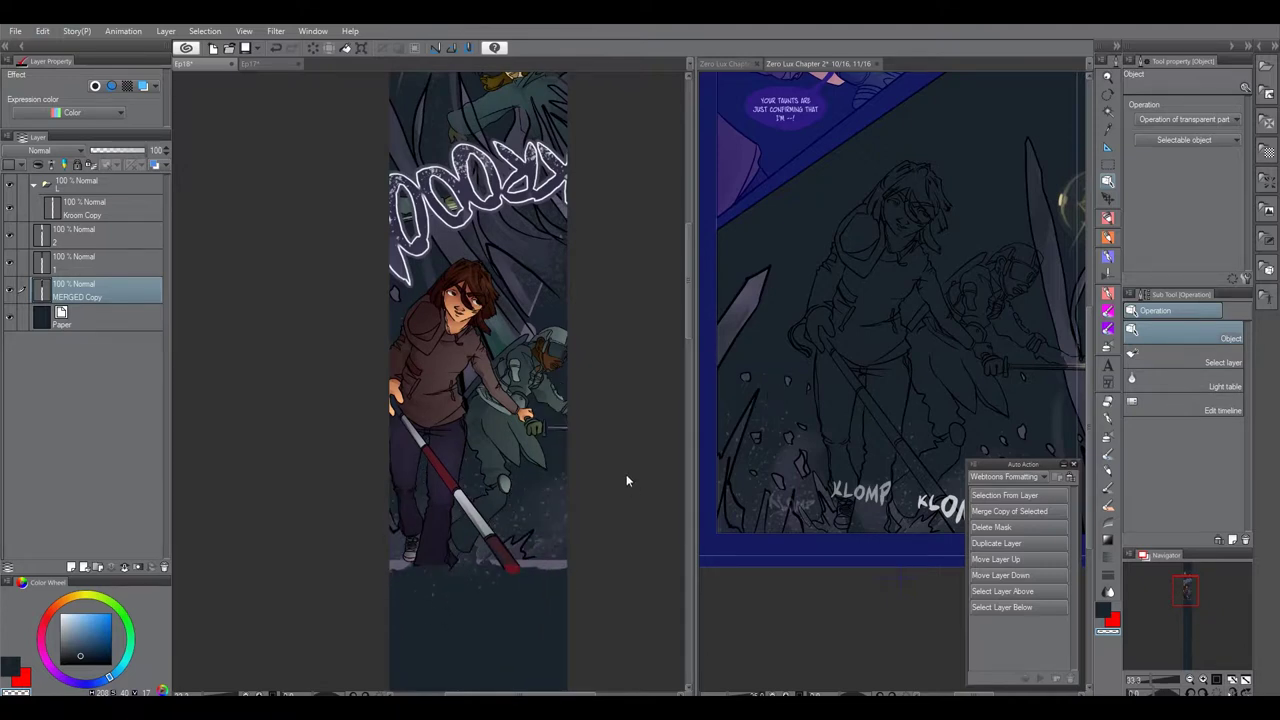
scroll(560, 465, "down", 3)
left_click_drag(577, 302, 322, 532)
scroll(380, 509, "up", 3)
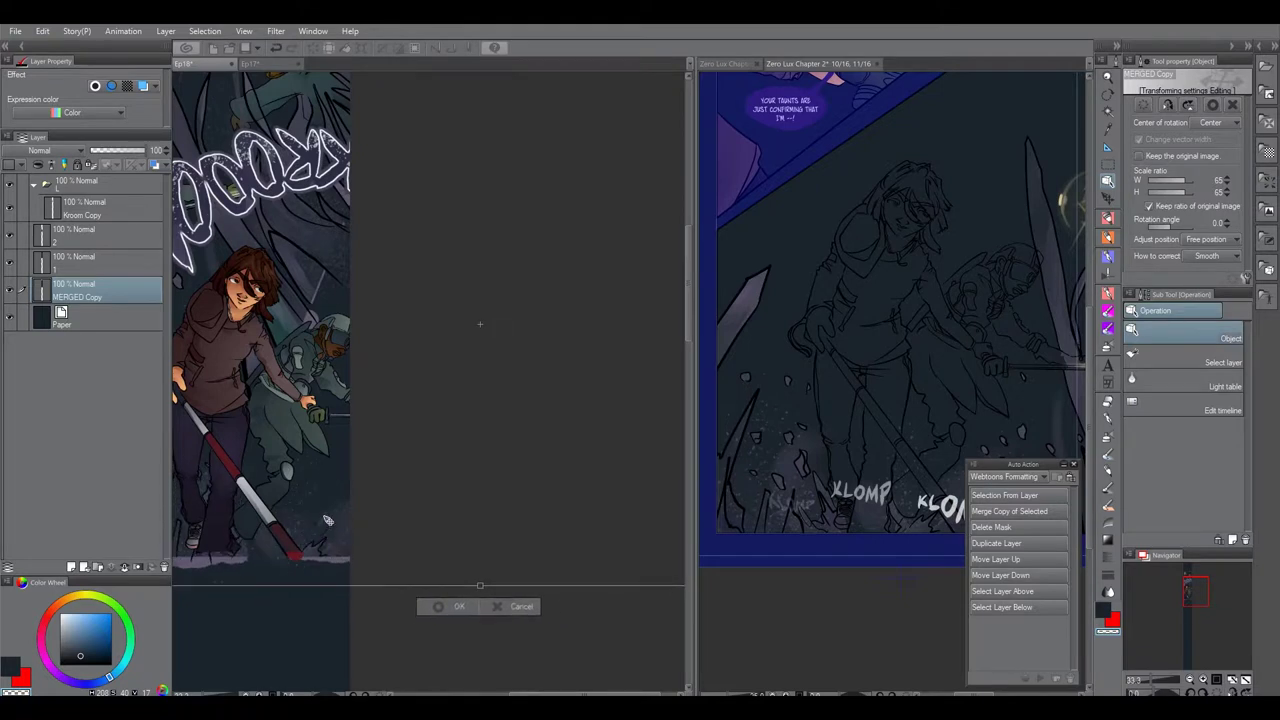
scroll(410, 524, "down", 5)
key("Return")
Close the Ep17 file, keeping Ep18 open beside the spread.
scroll(506, 318, "down", 5)
scroll(440, 398, "up", 10)
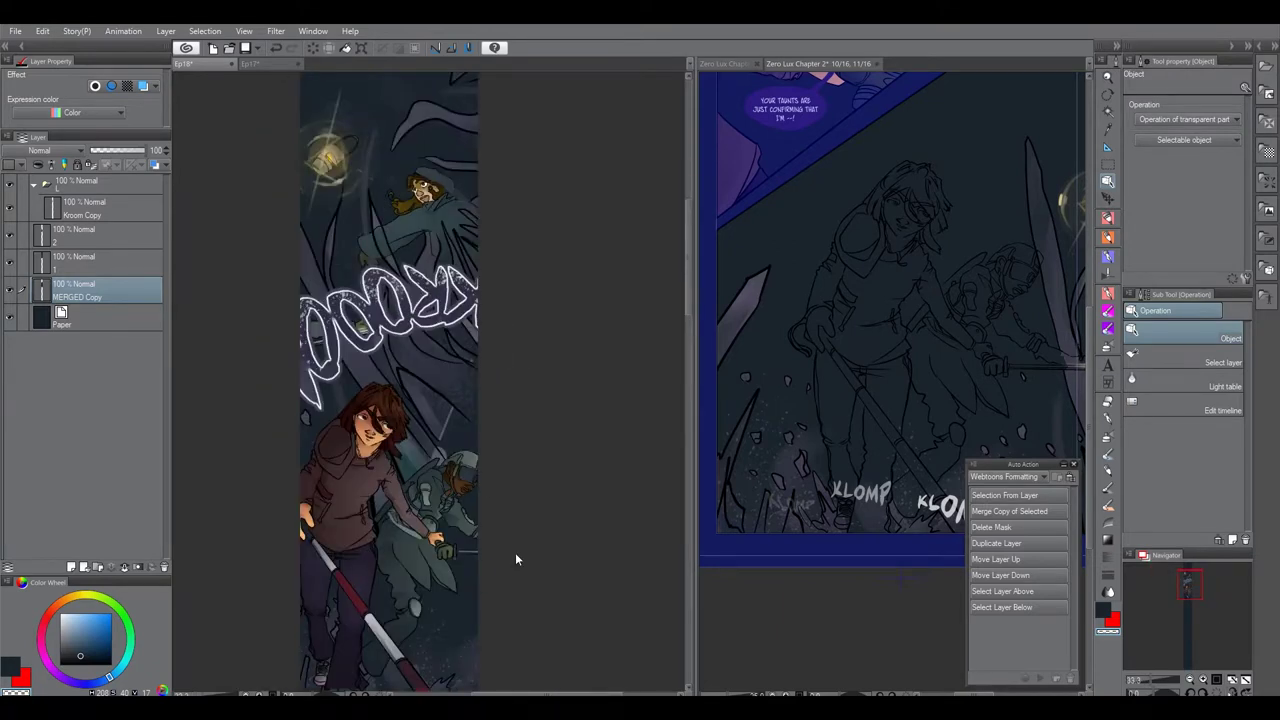
left_click_drag(449, 561, 458, 364)
left_click_drag(424, 301, 448, 327)
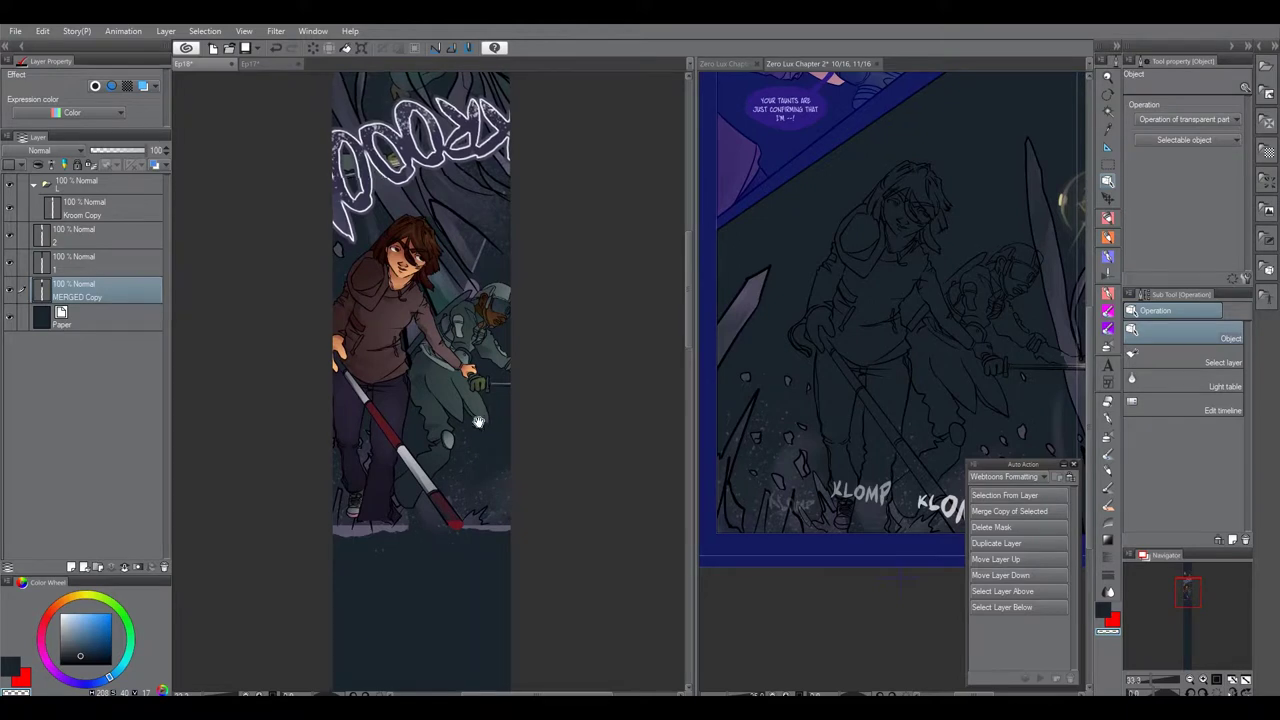
left_click(297, 64)
left_click(640, 271)
Examine how the background and ground fit around the figures in the Ep18 strip.
scroll(519, 376, "down", 2)
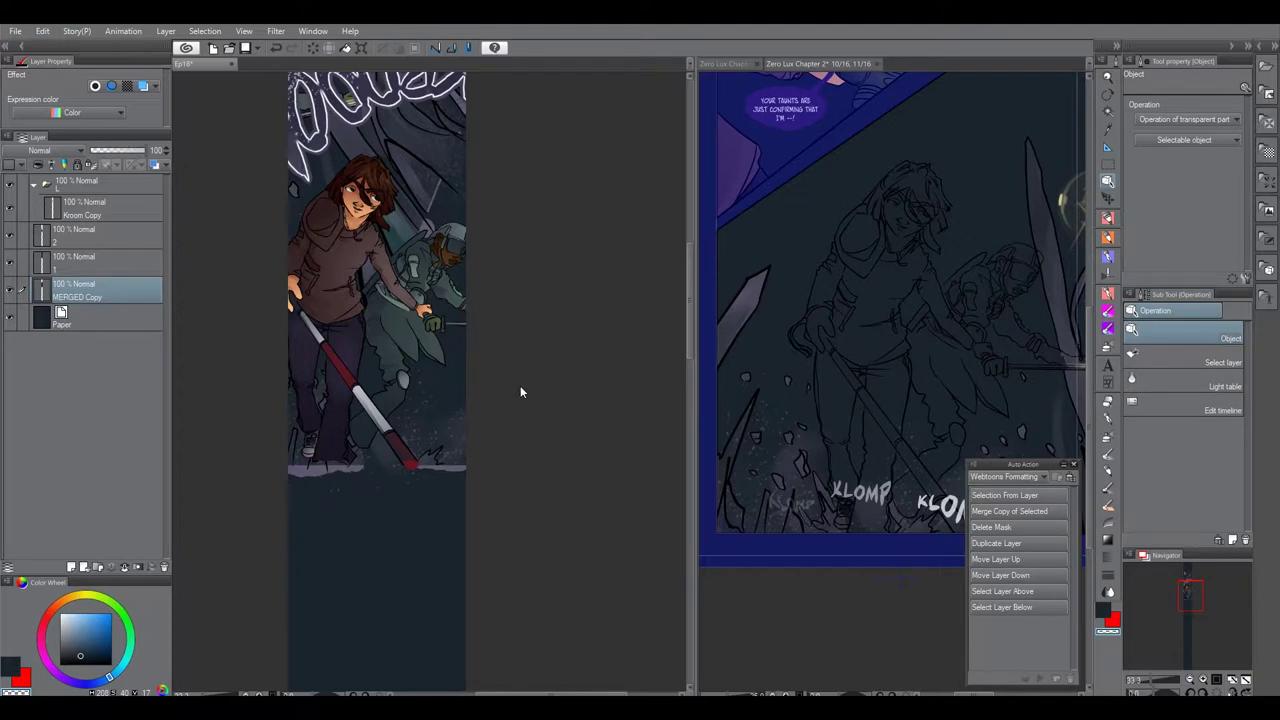
scroll(520, 386, "up", 3)
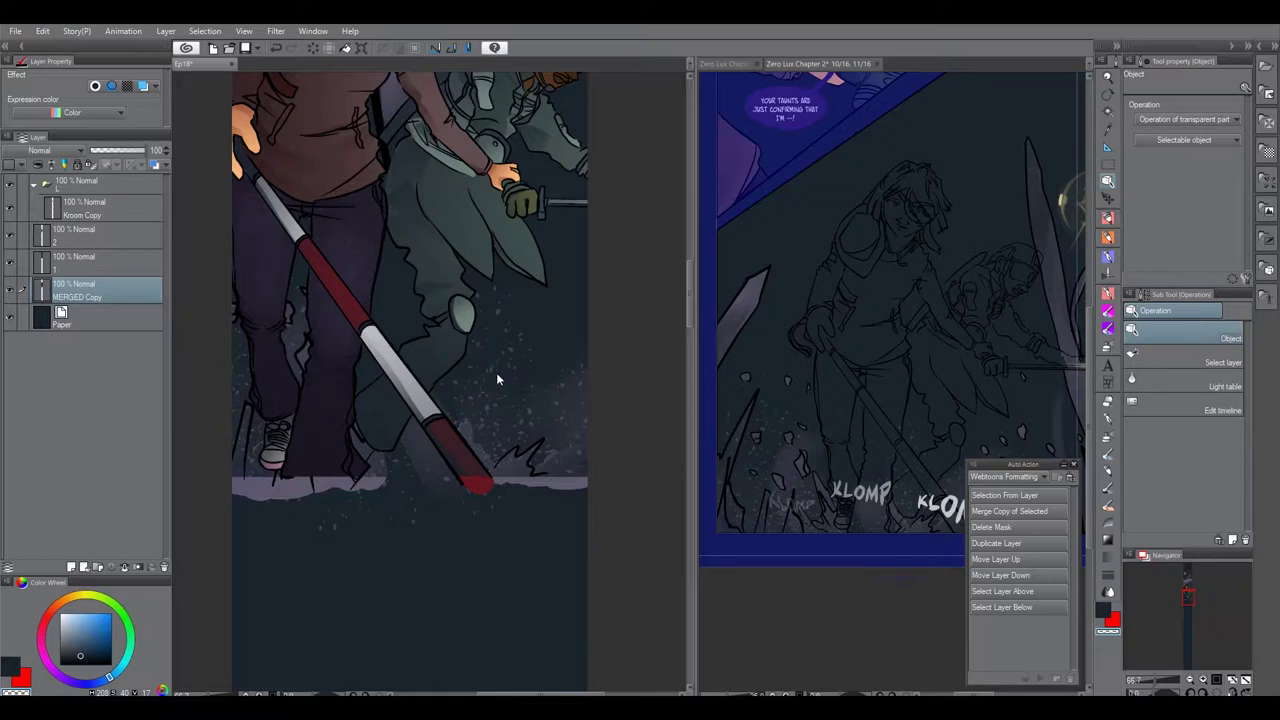
scroll(496, 374, "down", 3)
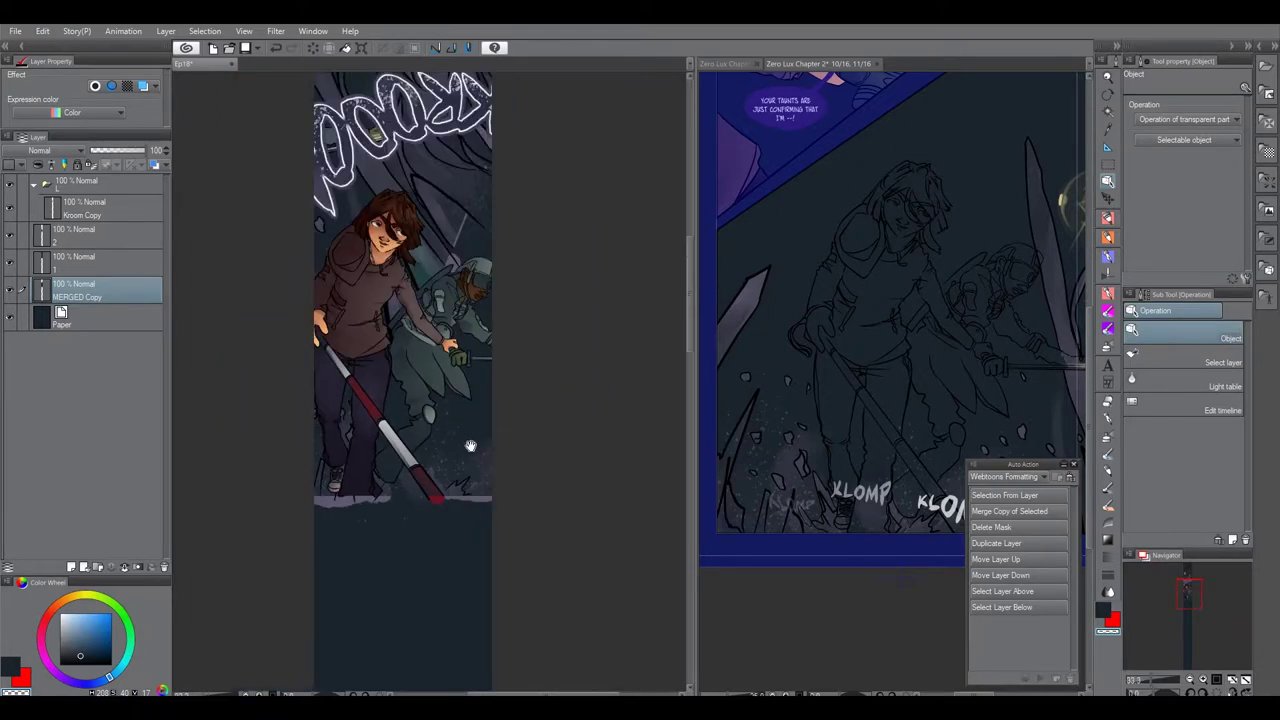
left_click_drag(447, 505, 447, 714)
scroll(456, 588, "down", 1)
left_click_drag(456, 588, 456, 473)
scroll(455, 472, "down", 3)
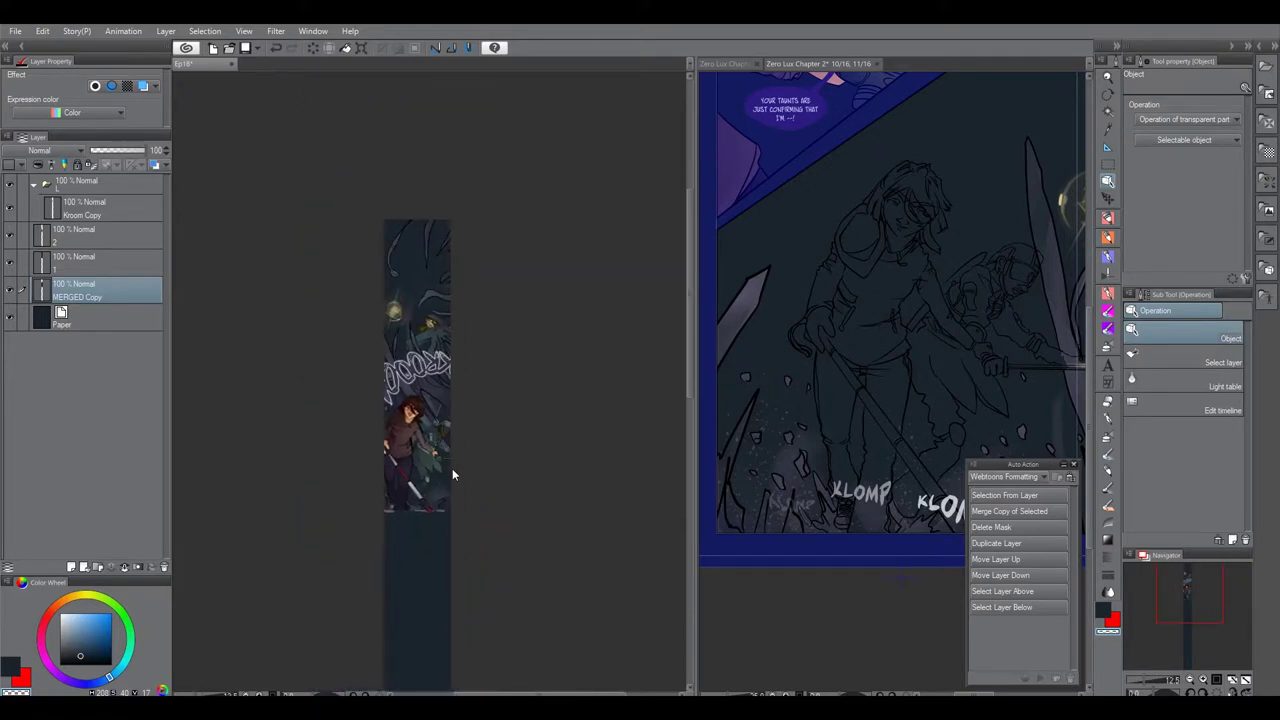
left_click_drag(548, 510, 418, 374)
Rename the MERGED Copy layer in Ep18 as 3.
left_click(846, 460)
left_click(543, 403)
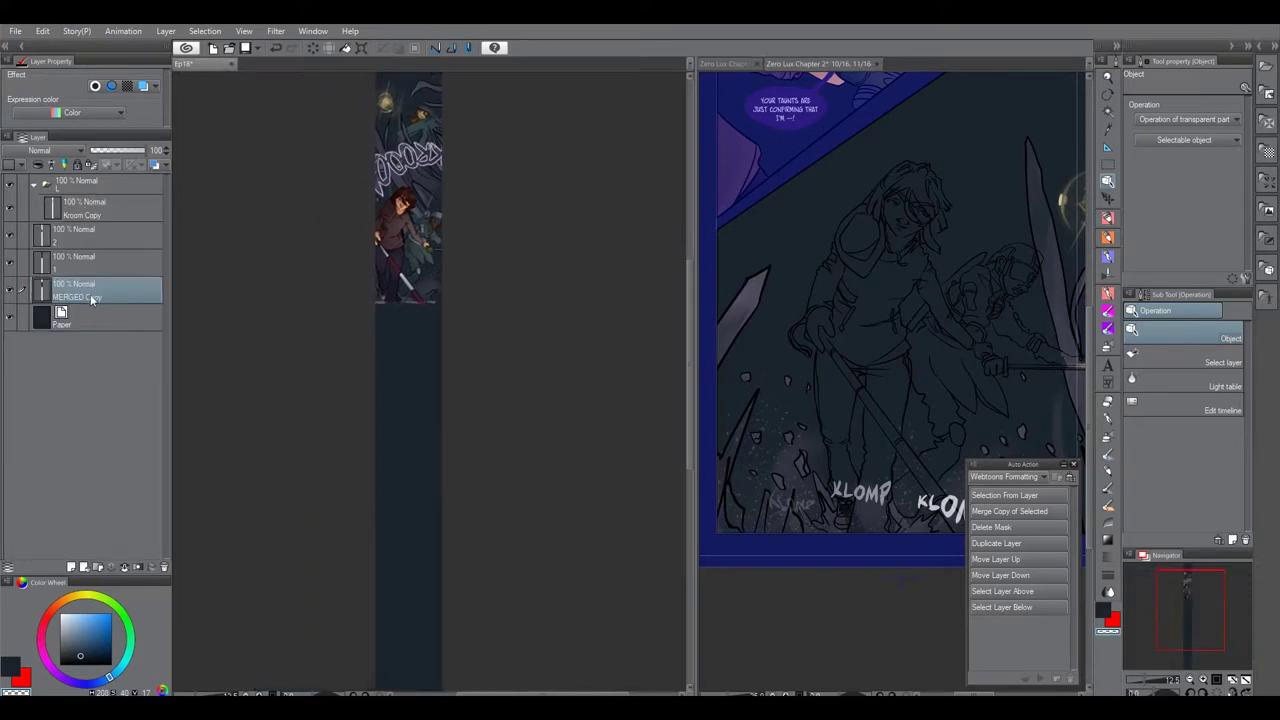
double_click(88, 294)
type("3")
key("Return")
Return to the page 10–11 spread, widen its pane and select Frame 3 on page 11.
left_click_drag(500, 372, 432, 366)
left_click(891, 319)
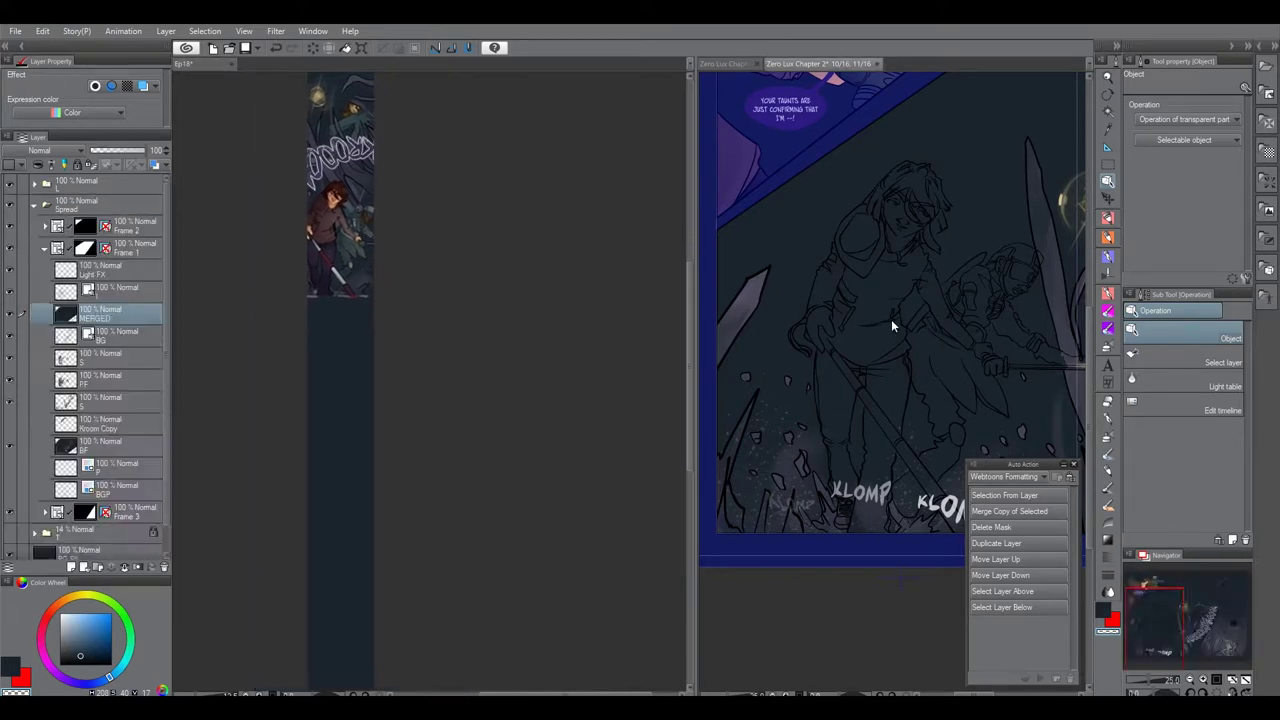
left_click_drag(891, 319, 785, 339)
scroll(868, 302, "down", 6)
scroll(840, 303, "up", 3)
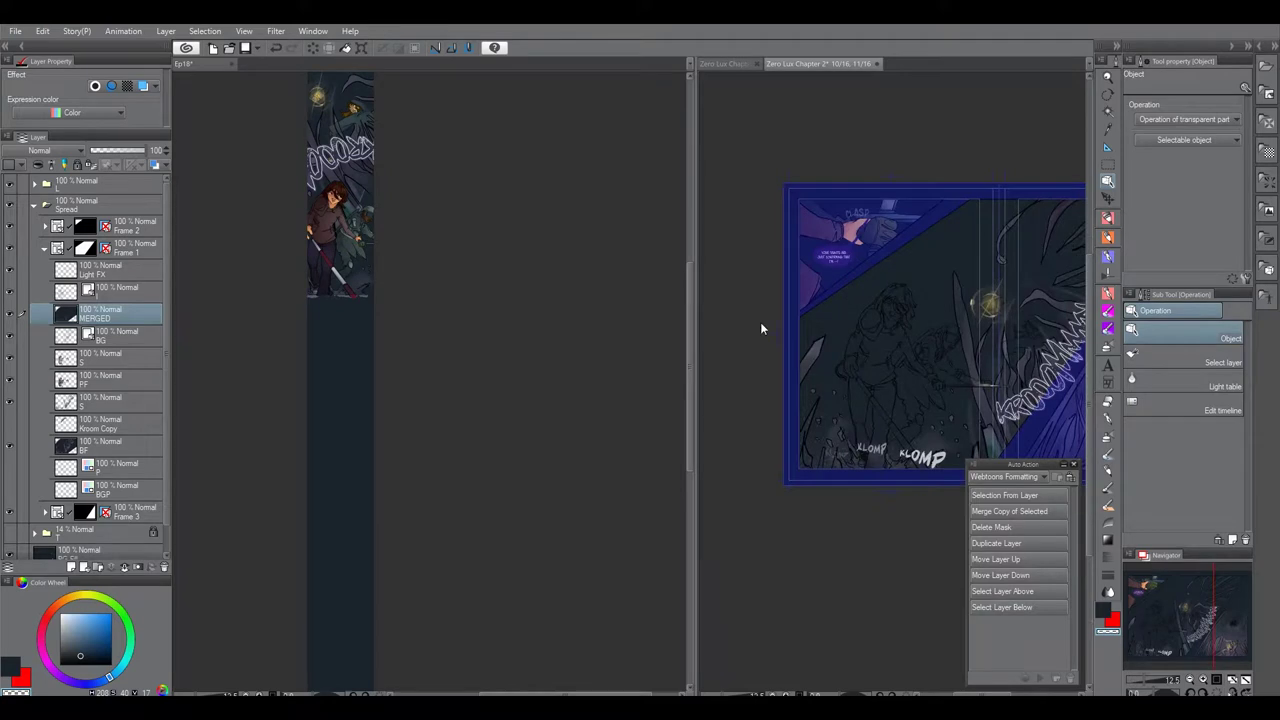
left_click_drag(695, 343, 345, 347)
left_click_drag(244, 484, 311, 479)
left_click(834, 343)
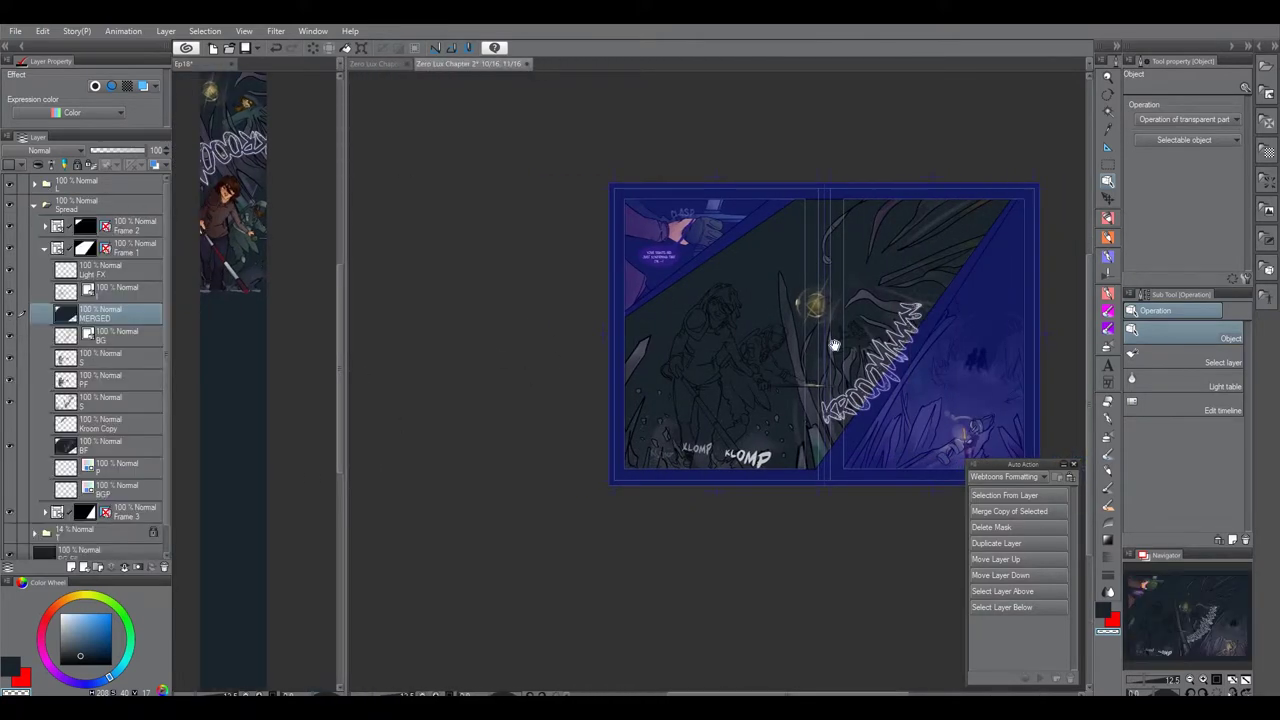
left_click_drag(834, 343, 748, 329)
scroll(850, 337, "up", 2)
left_click_drag(950, 353, 748, 346)
left_click(759, 363)
left_click(765, 370)
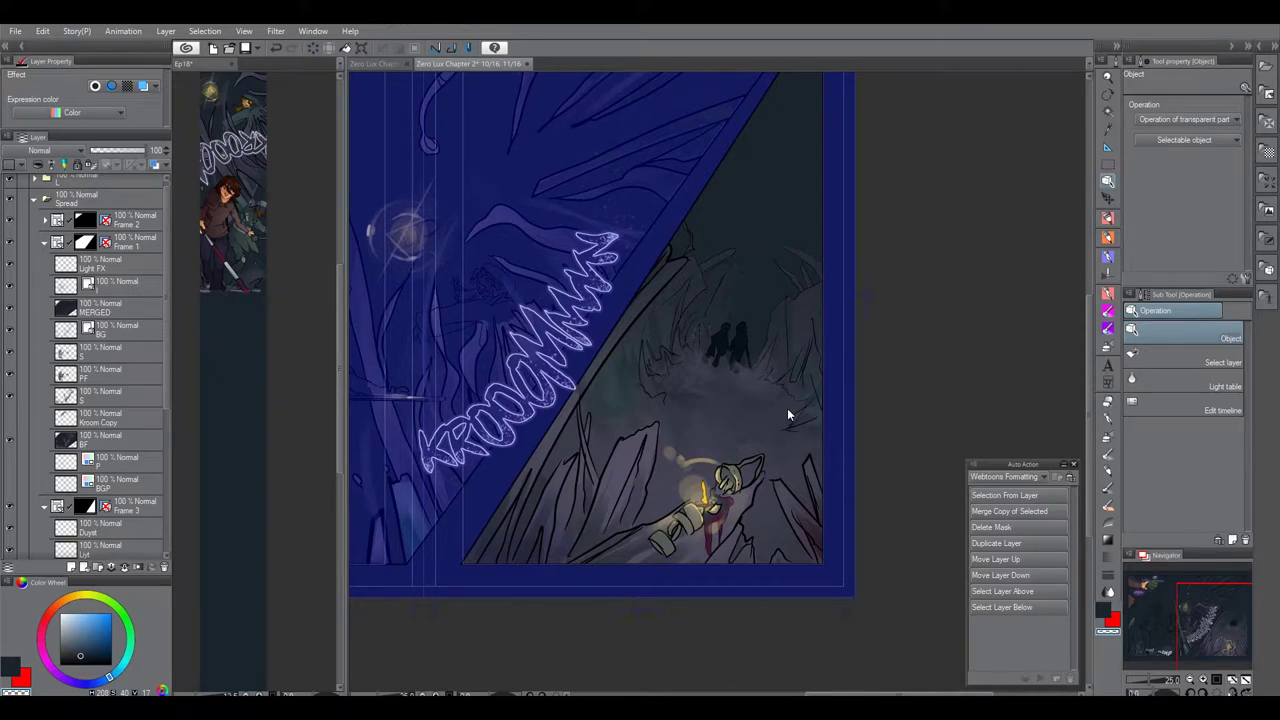
Merge a copy of the Frame 3 artwork layers from Duyst through BF.
left_click_drag(727, 512, 700, 432)
scroll(700, 432, "up", 3)
scroll(700, 434, "down", 2)
scroll(710, 438, "down", 1)
left_click_drag(683, 338, 680, 456)
left_click(702, 380)
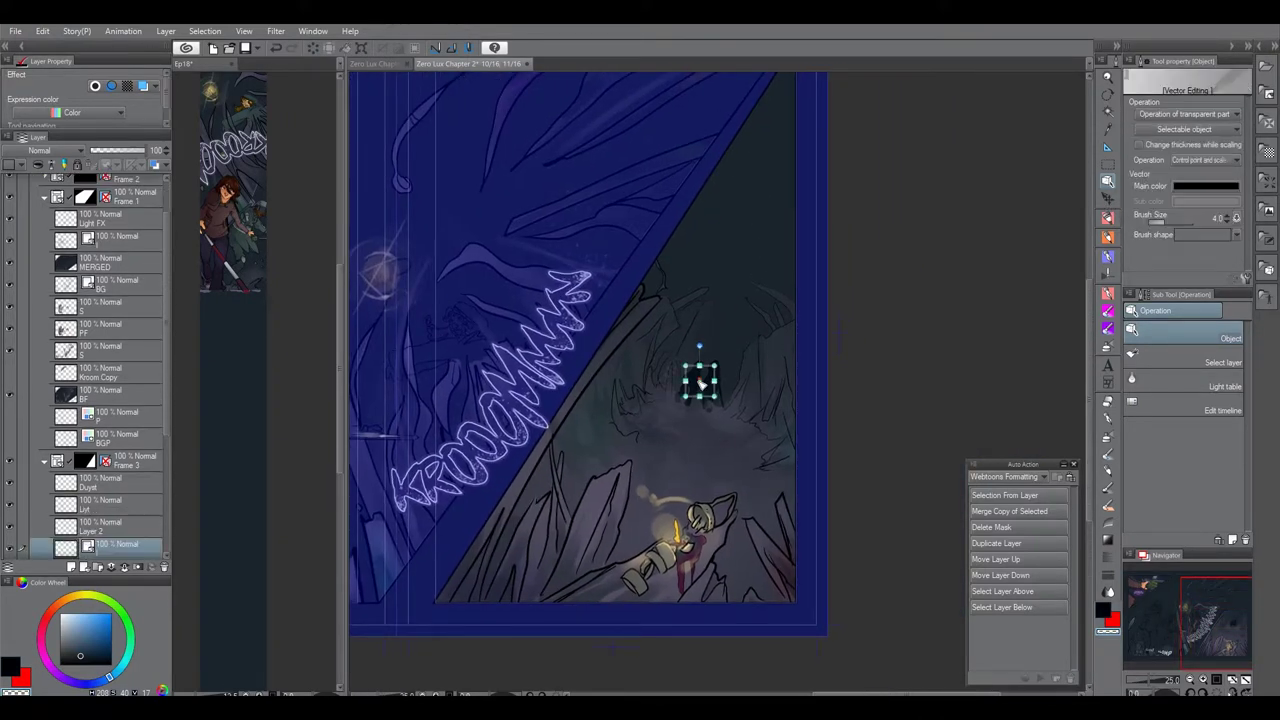
scroll(160, 458, "down", 2)
left_click_drag(168, 421, 166, 474)
left_click(125, 365)
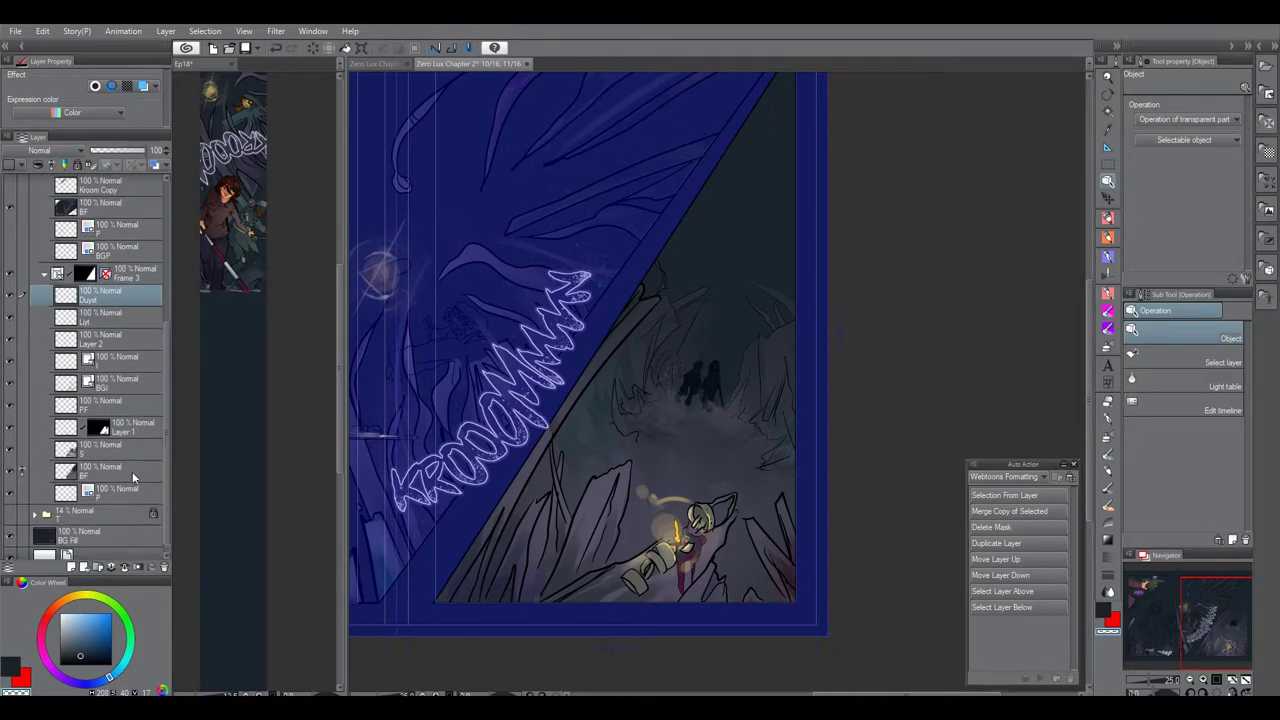
left_click(1009, 511)
Copy the merged Frame 3 artwork and paste it directly above the Paper layer in Ep18.
right_click(652, 440)
left_click(699, 510)
right_click(255, 392)
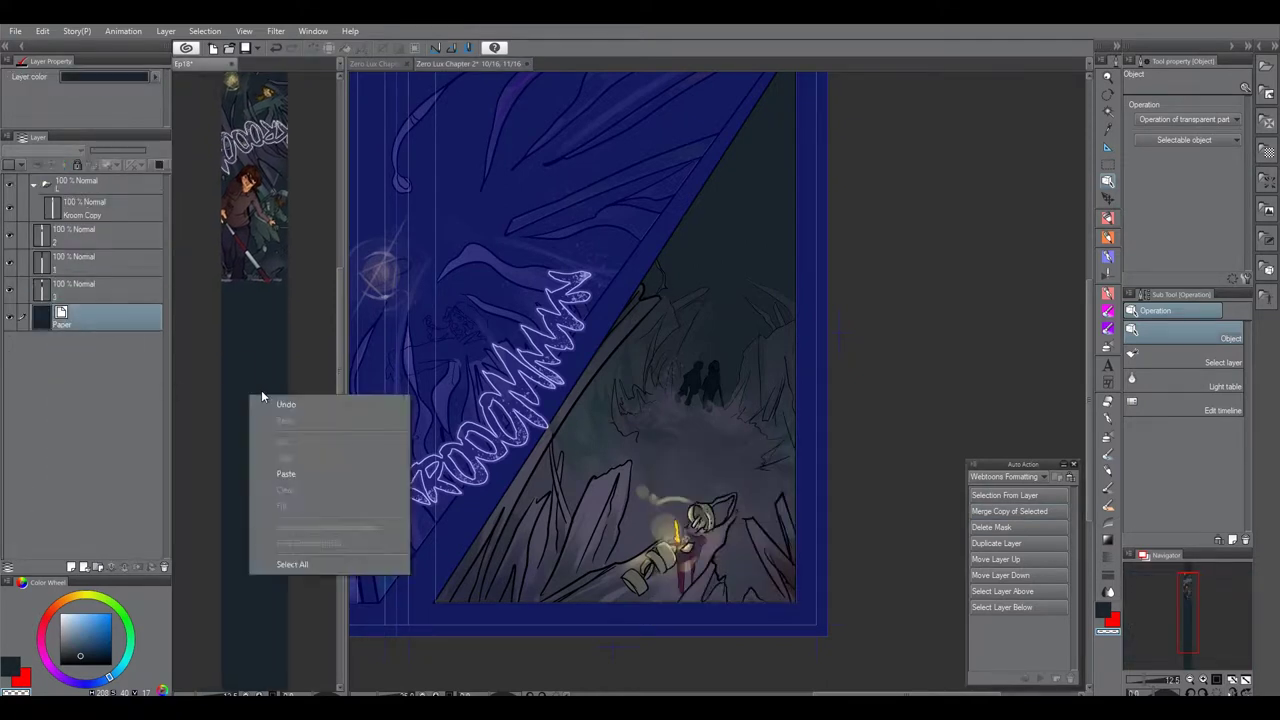
left_click(303, 484)
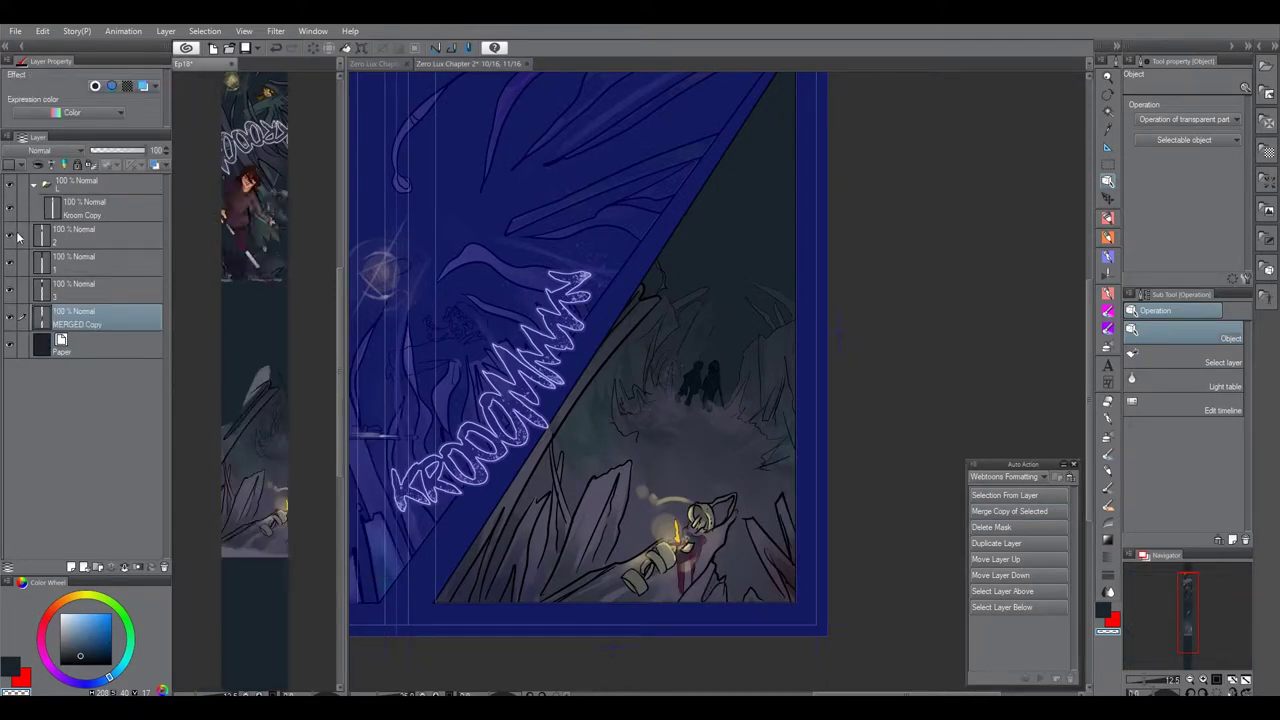
Rename layer 3 as 2a and shift the pasted Frame 3 artwork left within the strip.
left_click(95, 290)
left_click_drag(300, 482, 252, 459)
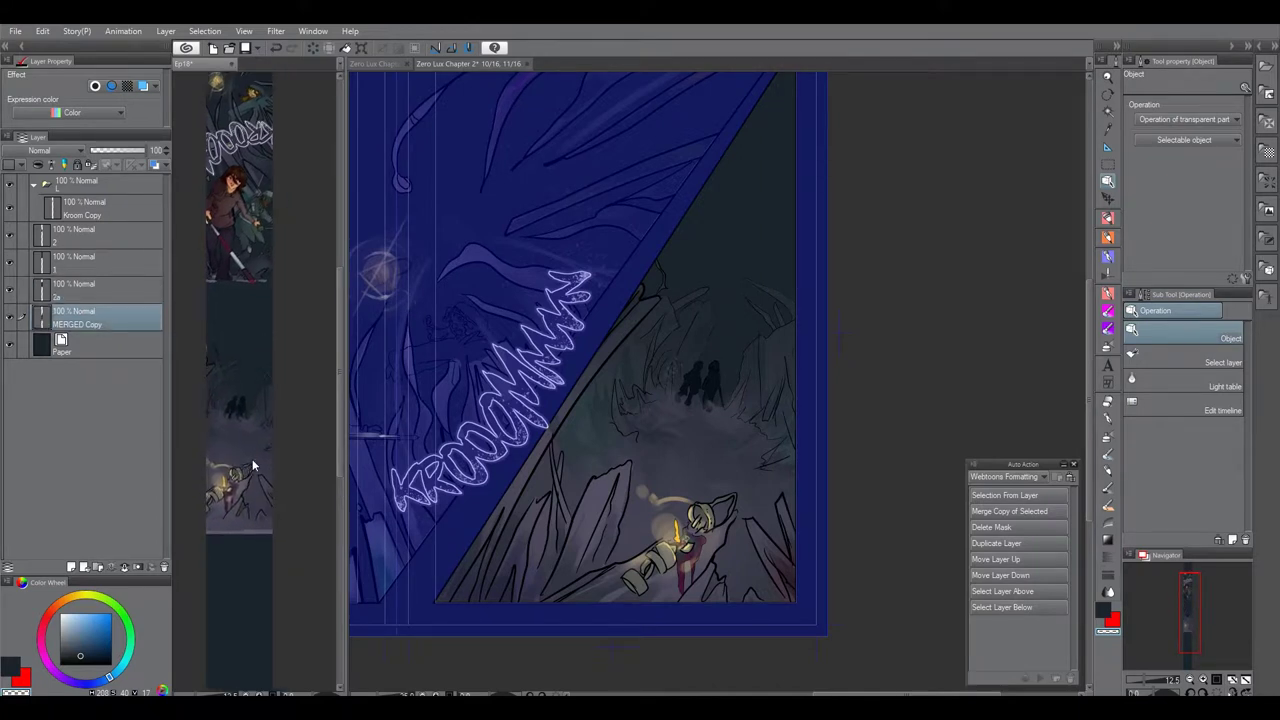
scroll(252, 459, "up", 5)
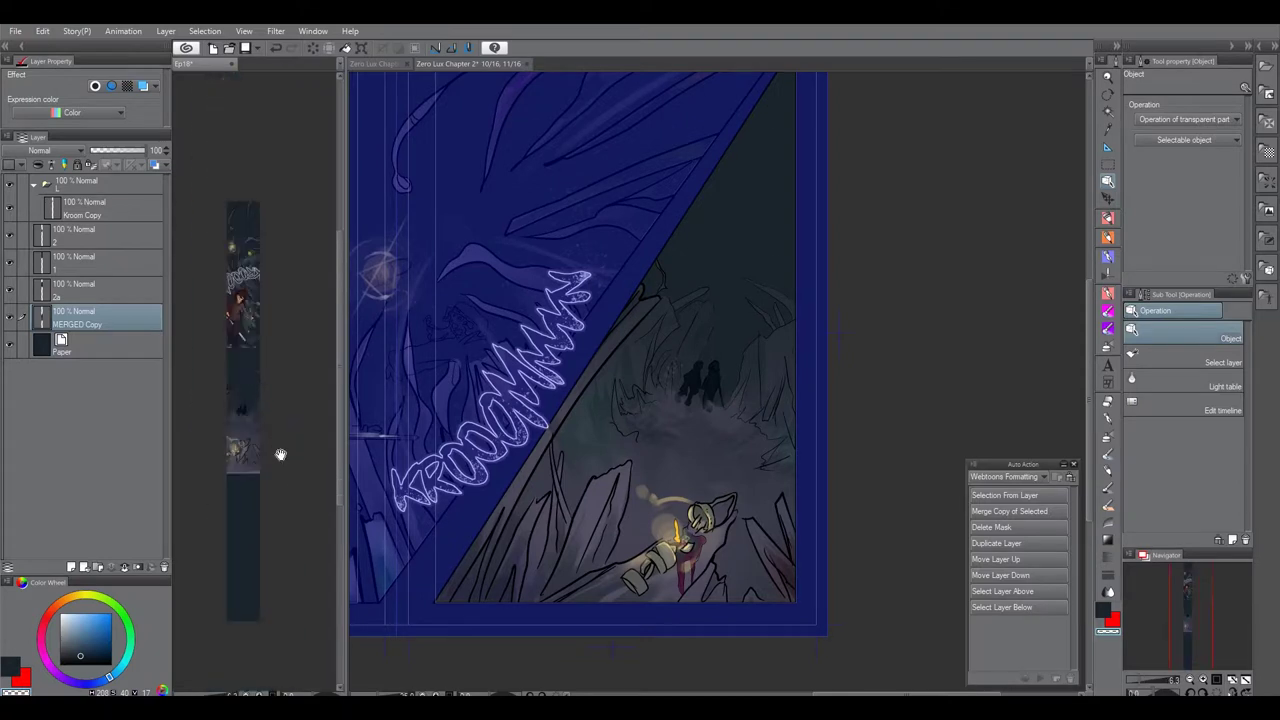
left_click_drag(242, 460, 270, 468)
Widen the Ep18 pane and fine-tune the Frame 3 artwork's position below the walking figures.
left_click_drag(343, 452, 727, 430)
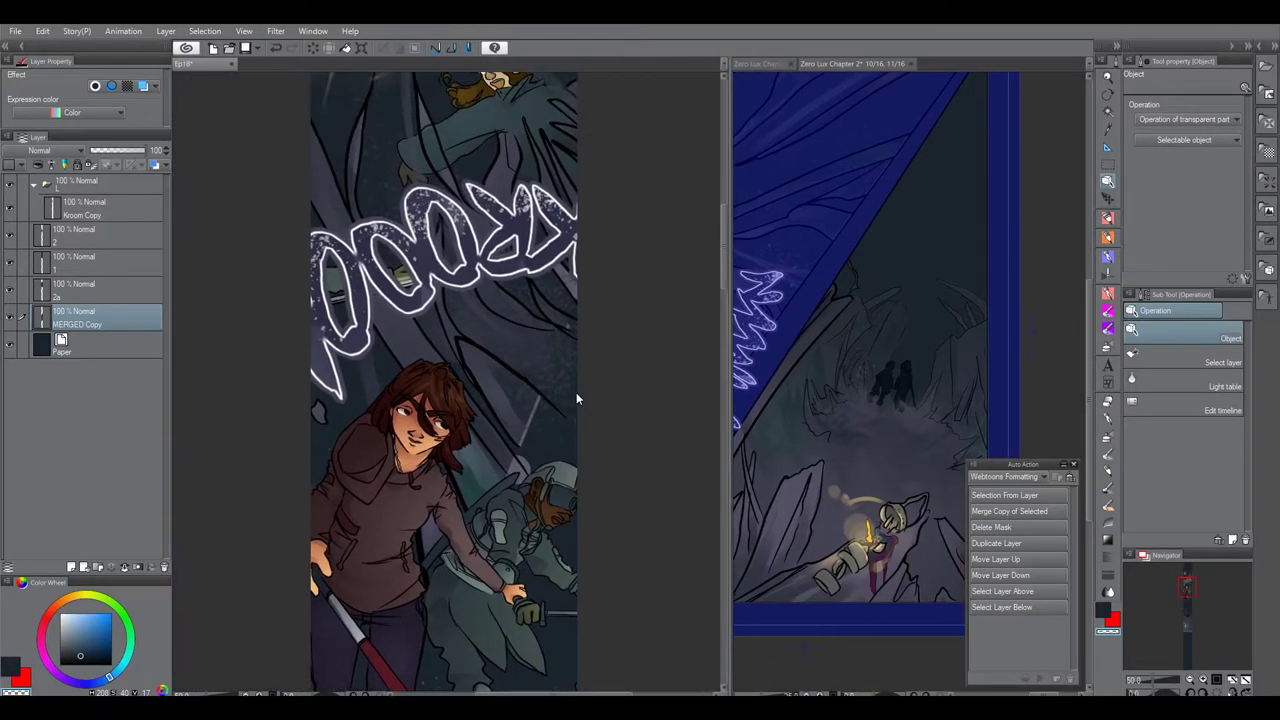
scroll(576, 392, "up", 2)
left_click_drag(577, 334, 647, 650)
left_click_drag(724, 205, 712, 420)
scroll(712, 420, "down", 4)
left_click_drag(544, 335, 376, 458)
mouse_move(570, 446)
left_mouse_down()
mouse_move(515, 459)
mouse_move(550, 456)
left_mouse_up()
left_click_drag(505, 458, 486, 443)
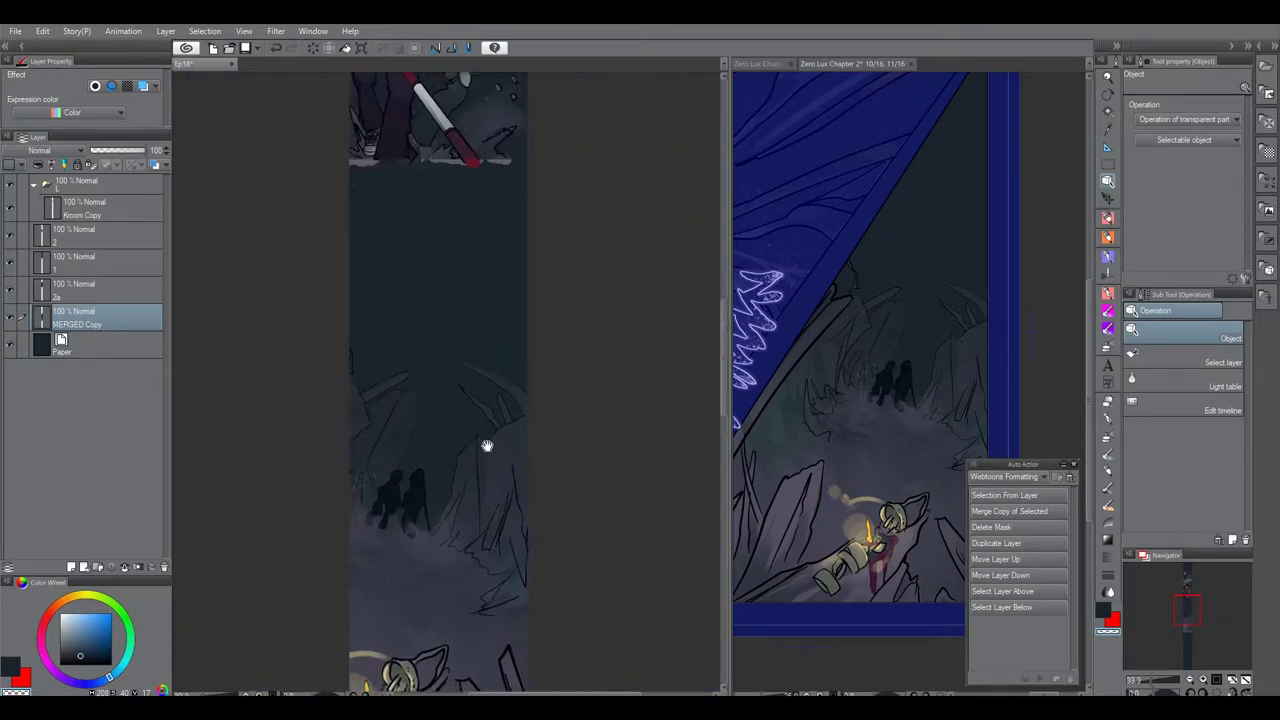
Try scaling the pasted Frame 3 artwork down to 94% in the Ep18 strip.
scroll(486, 452, "down", 3)
right_click(486, 468)
left_click(557, 600)
scroll(506, 470, "up", 2)
scroll(510, 398, "down", 2)
left_click_drag(377, 461, 424, 431)
left_click_drag(353, 531, 370, 512)
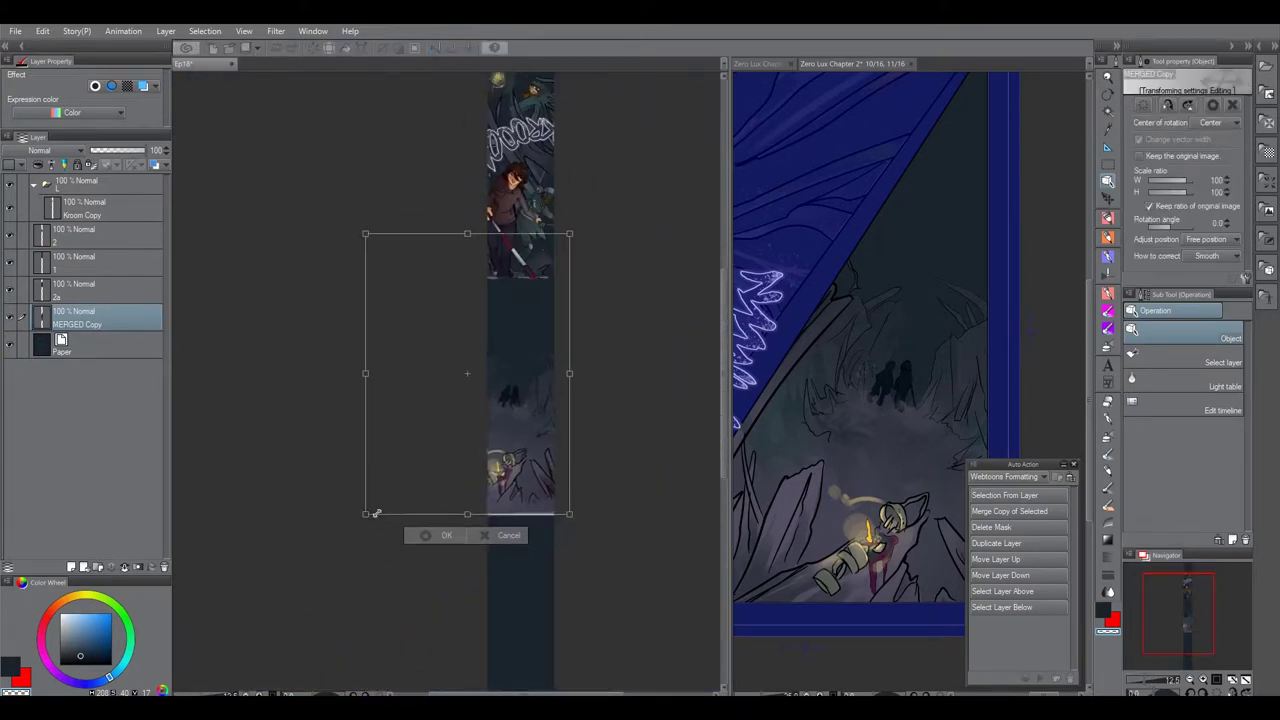
scroll(528, 461, "up", 3)
scroll(531, 461, "down", 5)
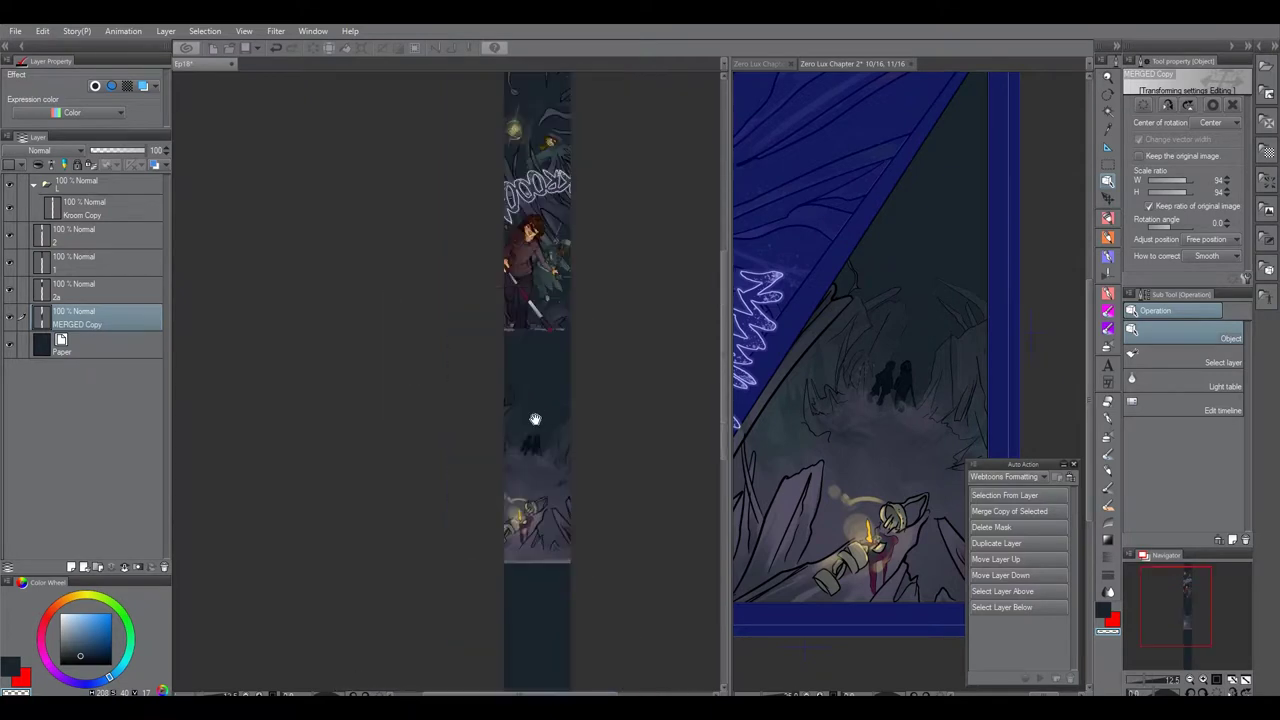
scroll(531, 455, "up", 4)
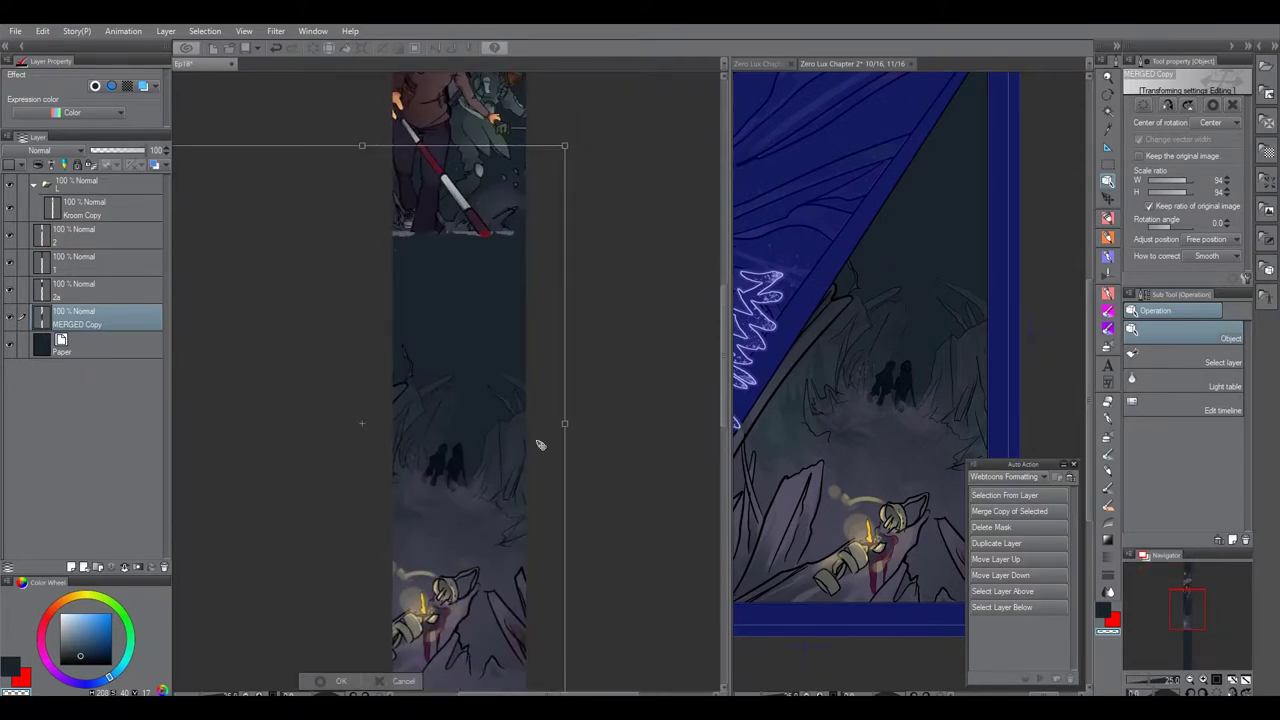
Try reducing the Frame 3 artwork further to 88% and compare it with the empty strip beneath.
left_click_drag(539, 444, 469, 211)
scroll(443, 494, "down", 2)
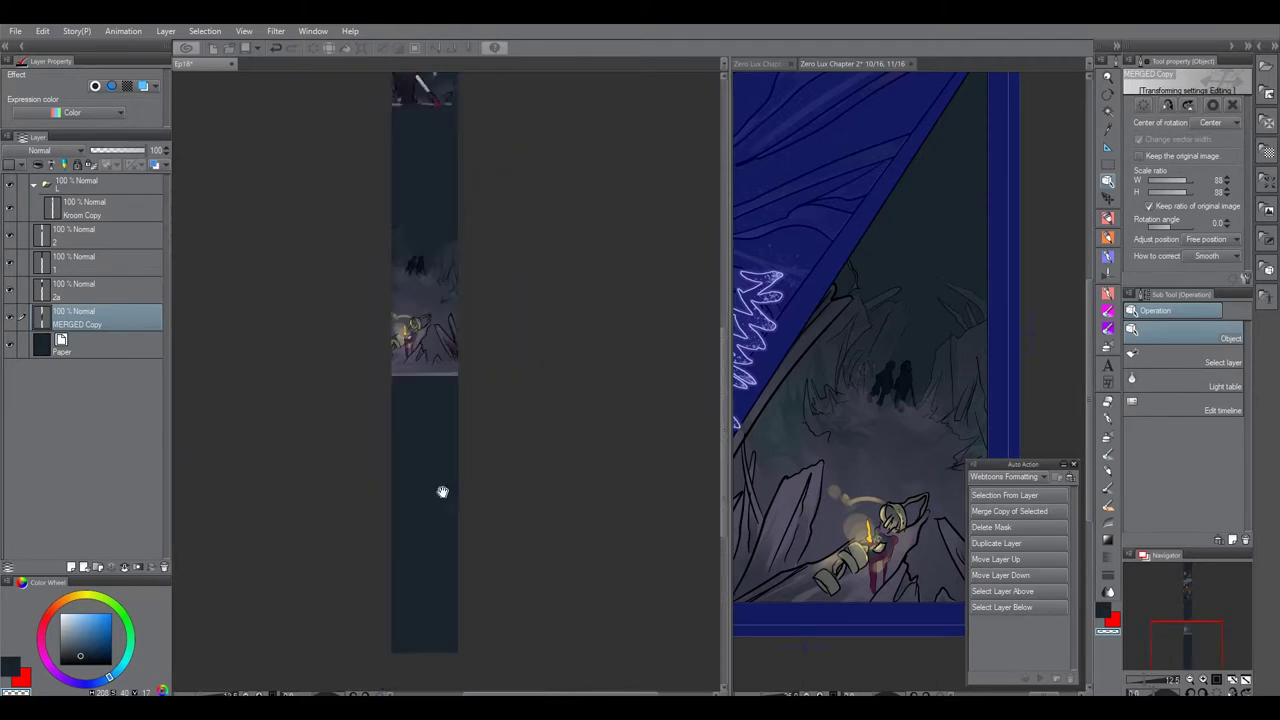
left_click_drag(443, 494, 440, 592)
scroll(450, 400, "up", 2)
left_click_drag(463, 403, 489, 425)
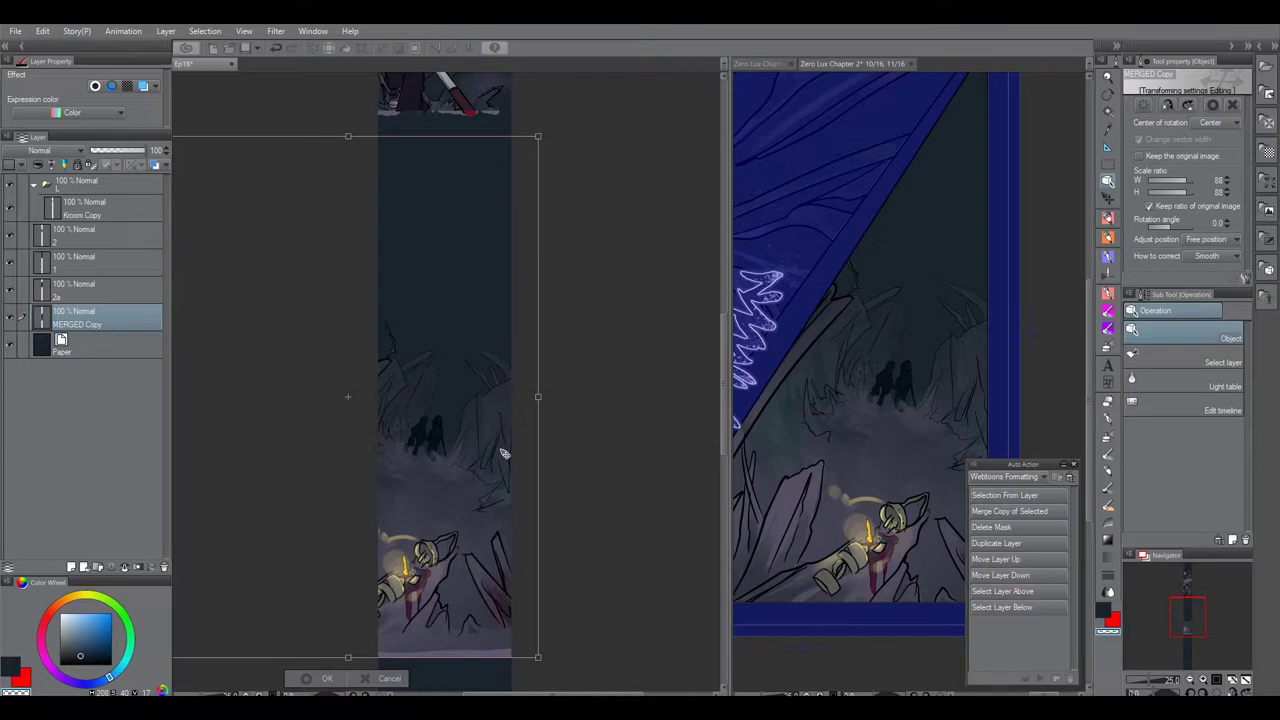
Try enlarging the Frame 3 artwork to 101% and repositioning it lower in the strip.
left_click_drag(483, 572, 502, 478)
left_click_drag(557, 563, 554, 560)
left_click_drag(511, 519, 506, 530)
left_click_drag(491, 482, 467, 508)
left_click_drag(511, 589, 565, 671)
left_click_drag(455, 491, 416, 509)
left_click_drag(453, 490, 490, 244)
Check the two distant figures and the candle hand at 101%, and discard the pending transform.
scroll(446, 420, "up", 4)
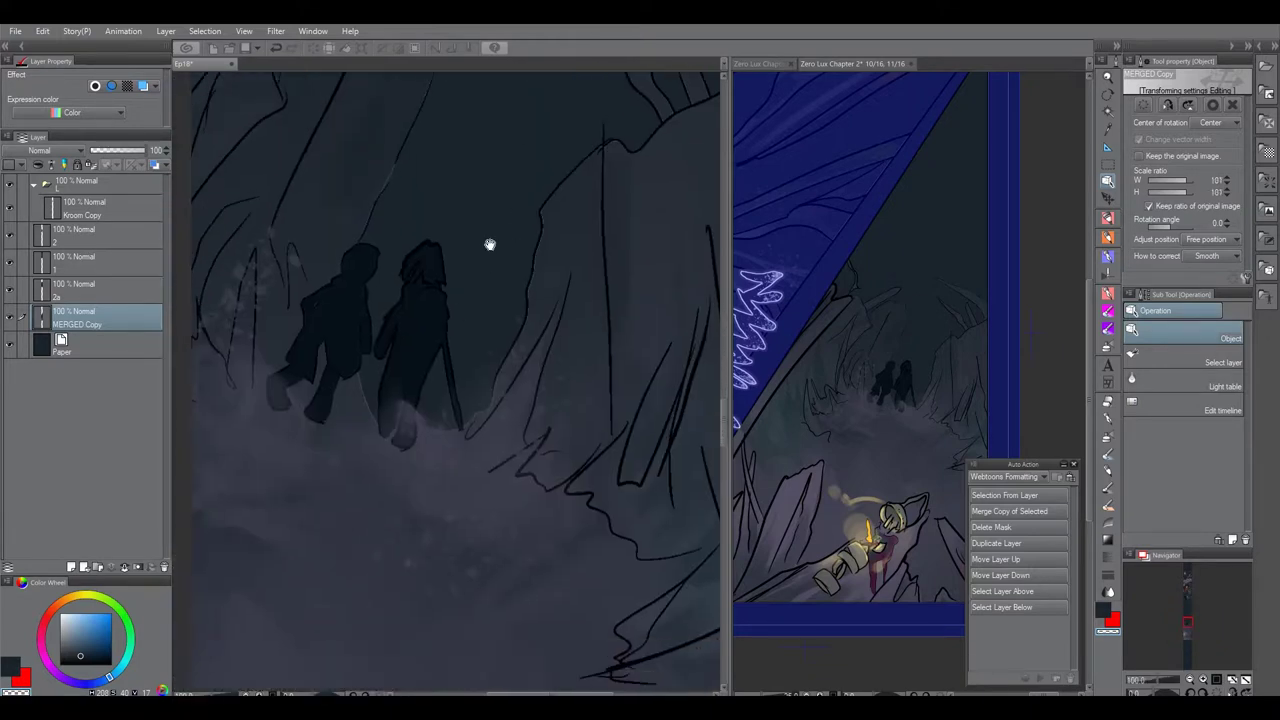
scroll(489, 244, "down", 6)
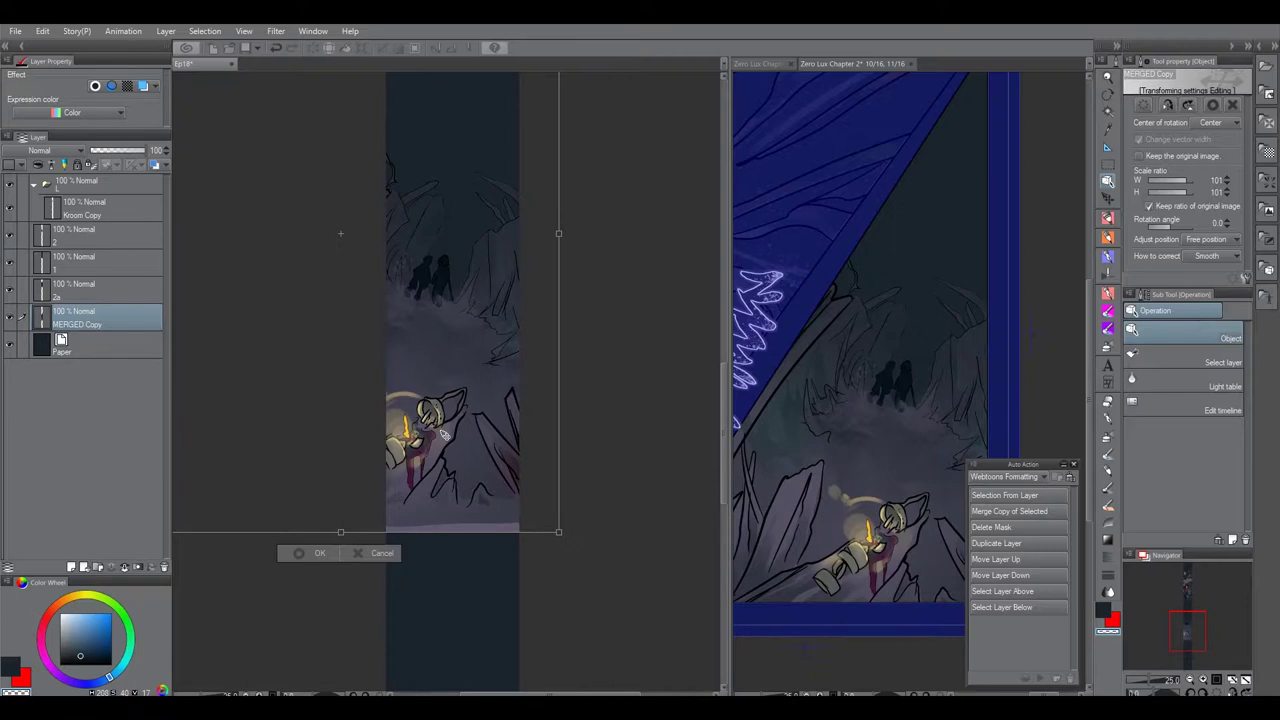
left_click_drag(491, 314, 487, 252)
scroll(480, 374, "down", 2)
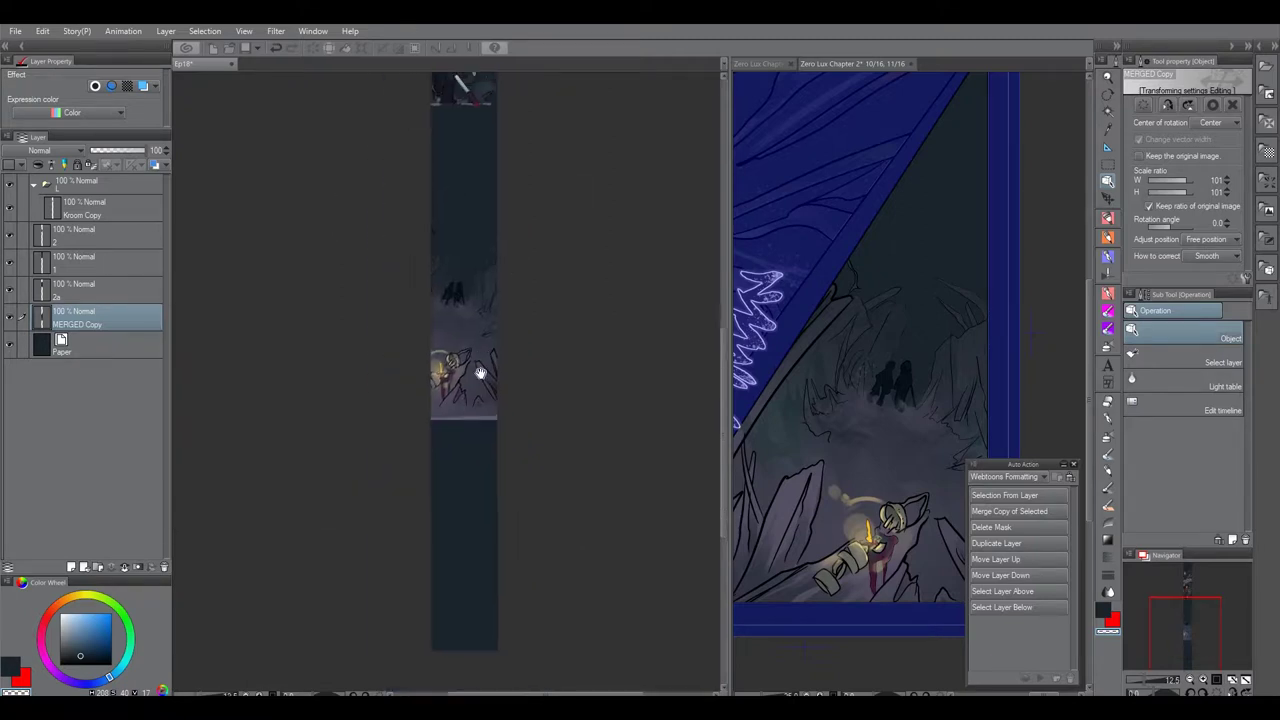
left_click_drag(480, 374, 449, 431)
left_click(86, 326)
left_click(639, 271)
Rename the MERGED Copy layer as 3.
double_click(66, 328)
type("6")
key("BackSpace")
type("3")
key("Return")
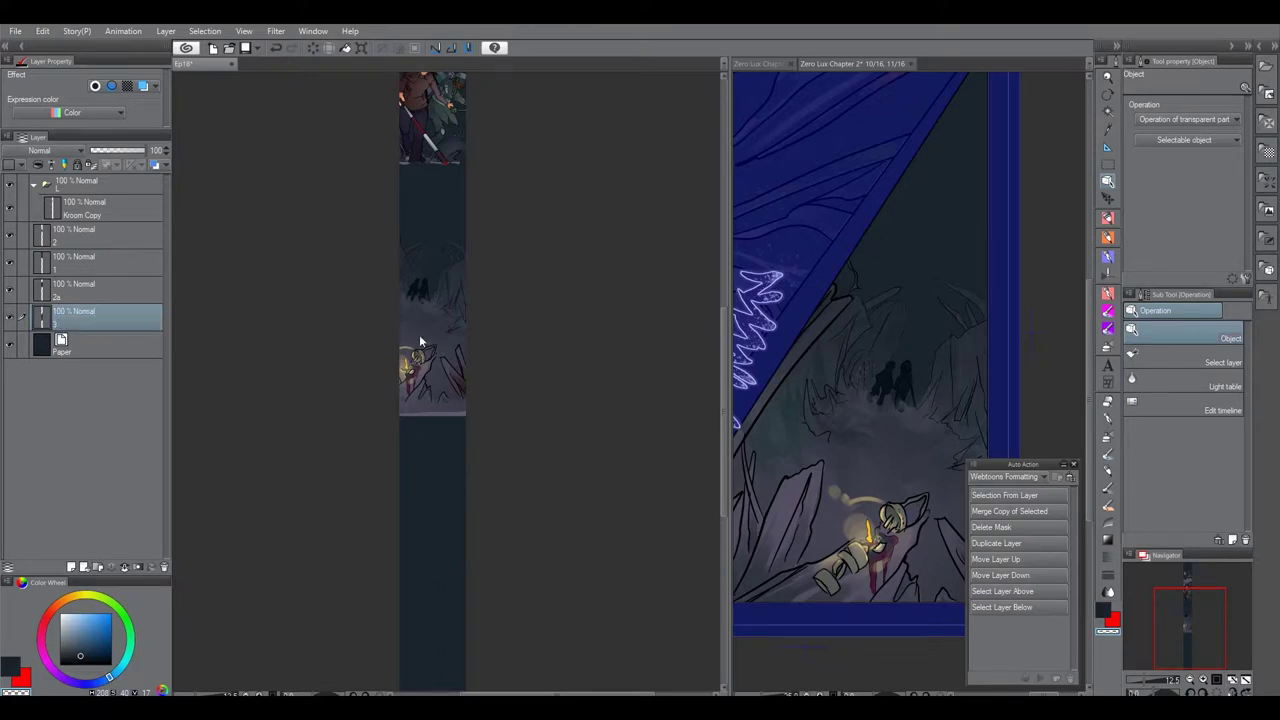
Enlarge the layer 3 artwork, move it further down the strip and apply the transform.
left_click_drag(419, 334, 427, 361)
right_click(441, 357)
left_click(511, 492)
left_click_drag(491, 441, 523, 489)
left_click_drag(466, 428, 470, 340)
key("Return")
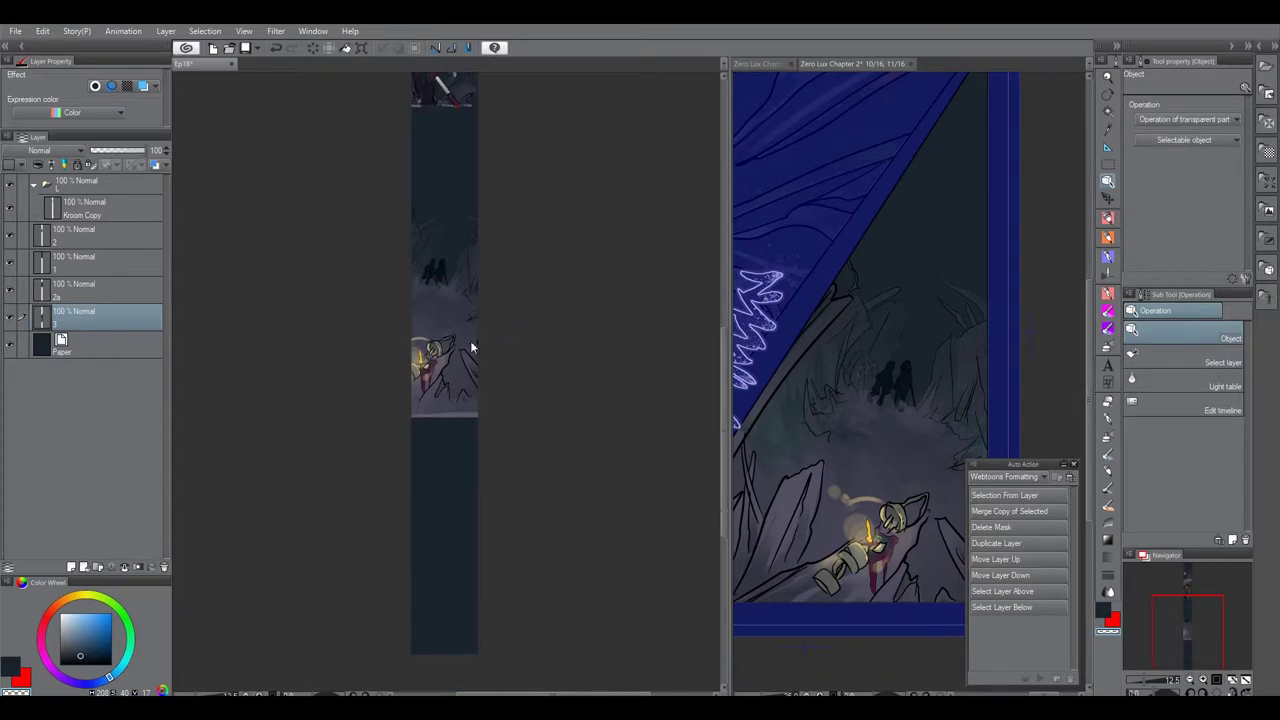
Draw a four-sided polyline frame whose tip overlaps the rocks beside the candle hand and extends below layer 3's artwork.
left_click(105, 345)
left_click(1108, 382)
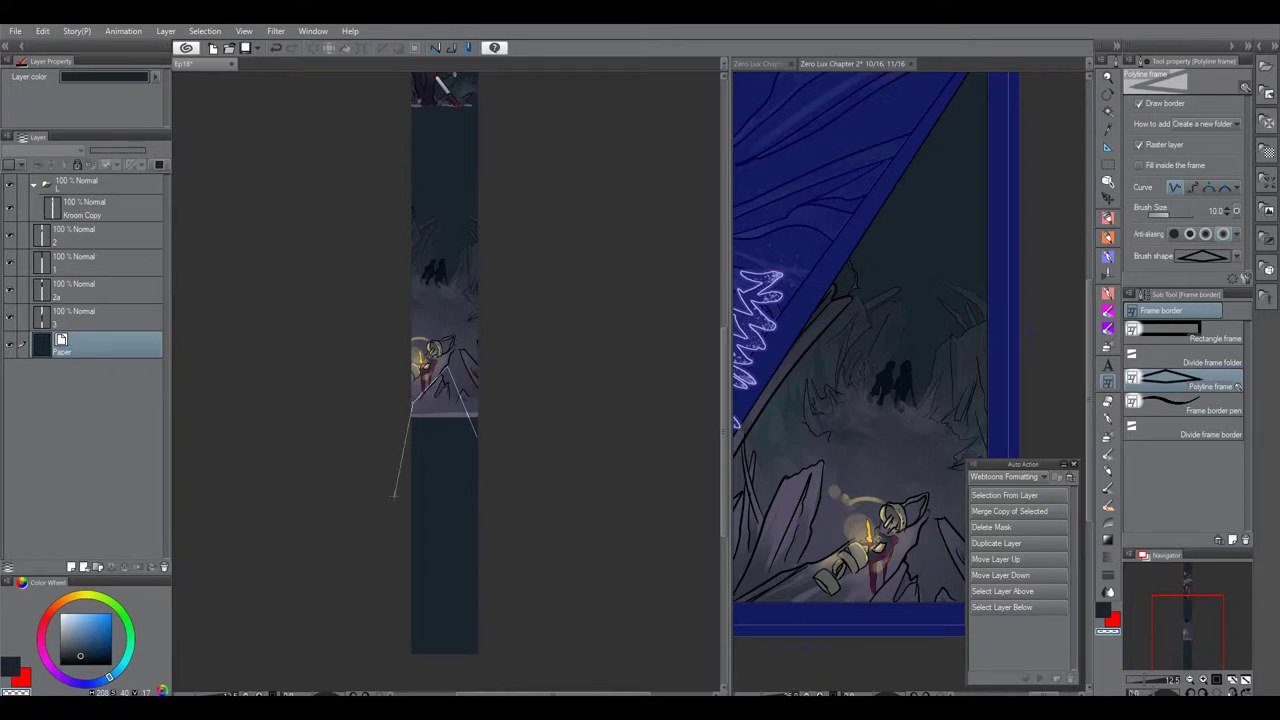
left_click(478, 440)
left_click_drag(478, 440, 503, 484)
scroll(500, 482, "up", 3)
key("o")
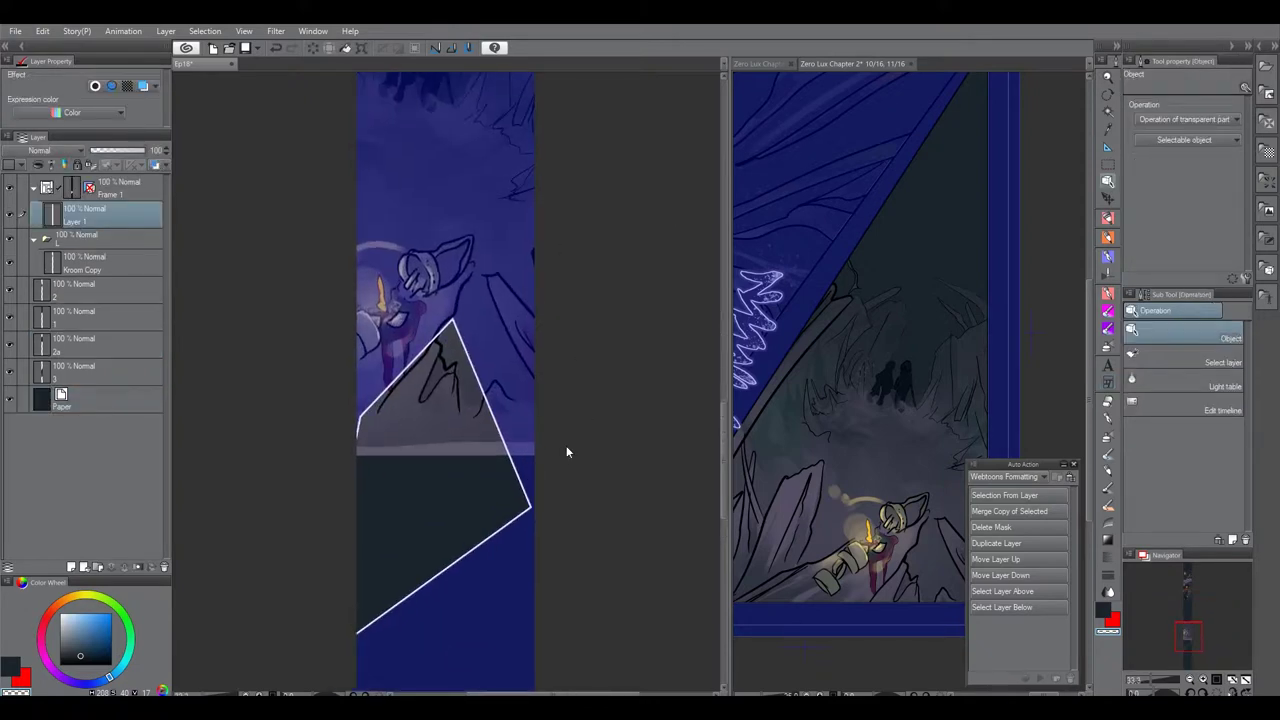
Set the Frame 1 border's main color to black (000000).
left_click(515, 470)
left_click(1205, 202)
left_click(540, 512)
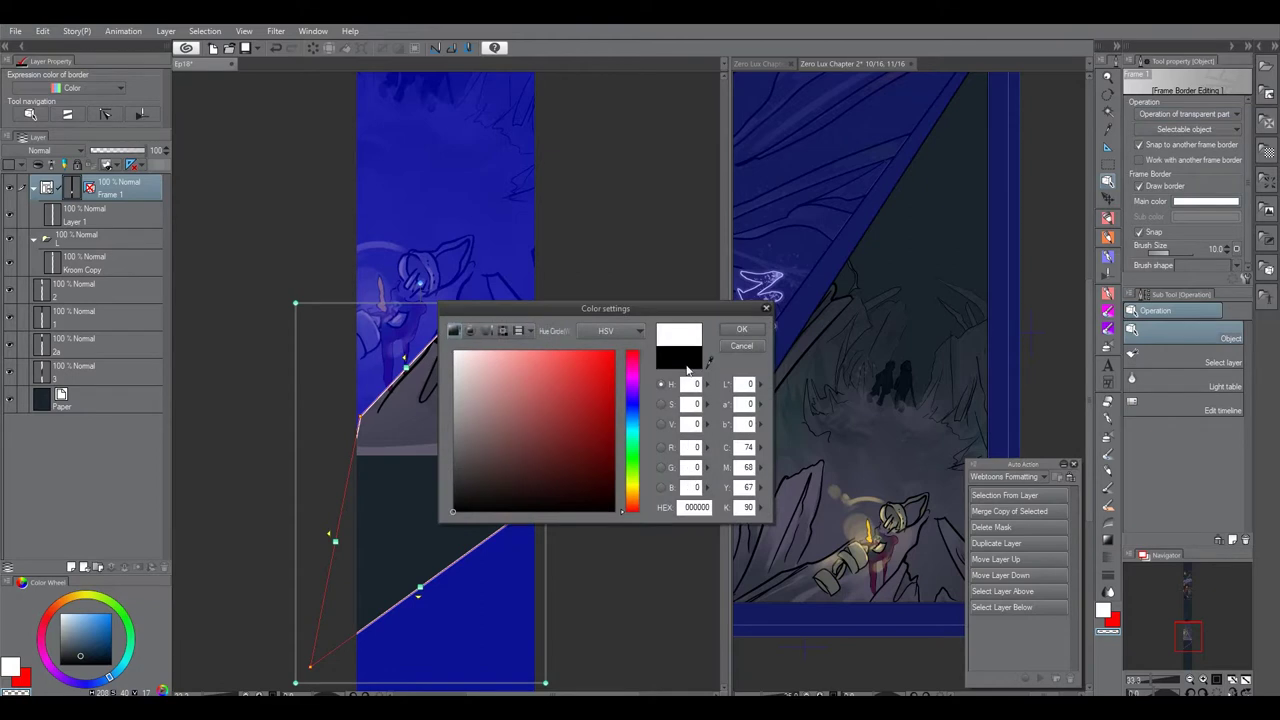
left_click(742, 329)
Move the Frame 1 folder directly below layer 3 and place a duplicate of layer 3 inside it.
left_click_drag(654, 389, 640, 340)
left_click_drag(138, 198, 142, 382)
left_click(90, 327)
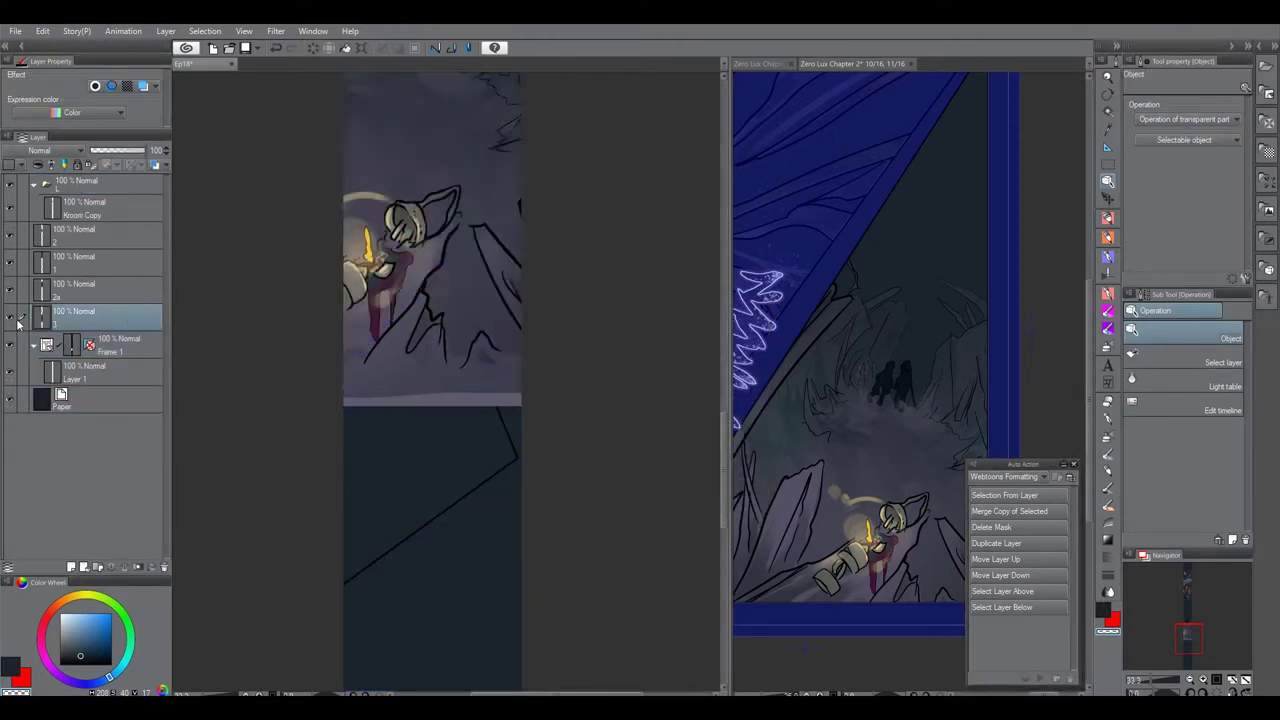
left_click(1028, 546)
left_click_drag(98, 318, 105, 391)
scroll(429, 557, "down", 1)
Move the 3 Copy artwork down into Frame 1, scale it down slightly and apply the transform.
right_click(449, 453)
left_click(539, 627)
key("ctrl+t")
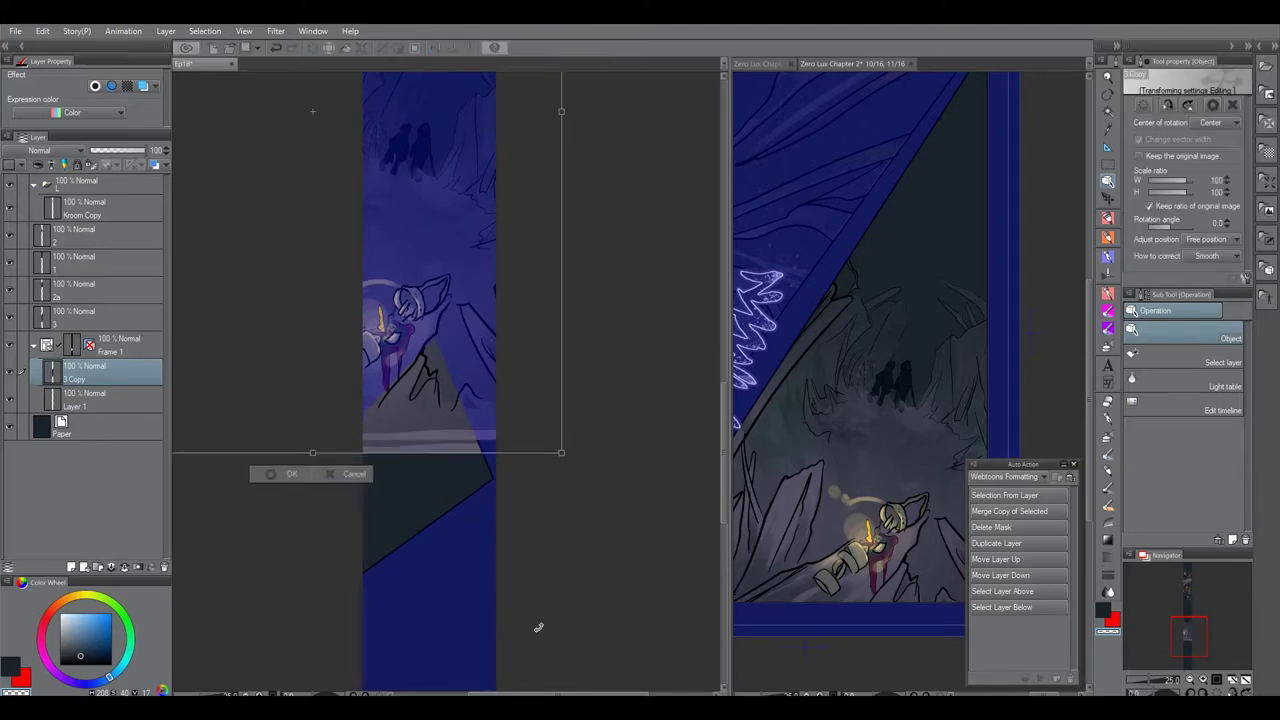
left_click_drag(440, 440, 333, 474)
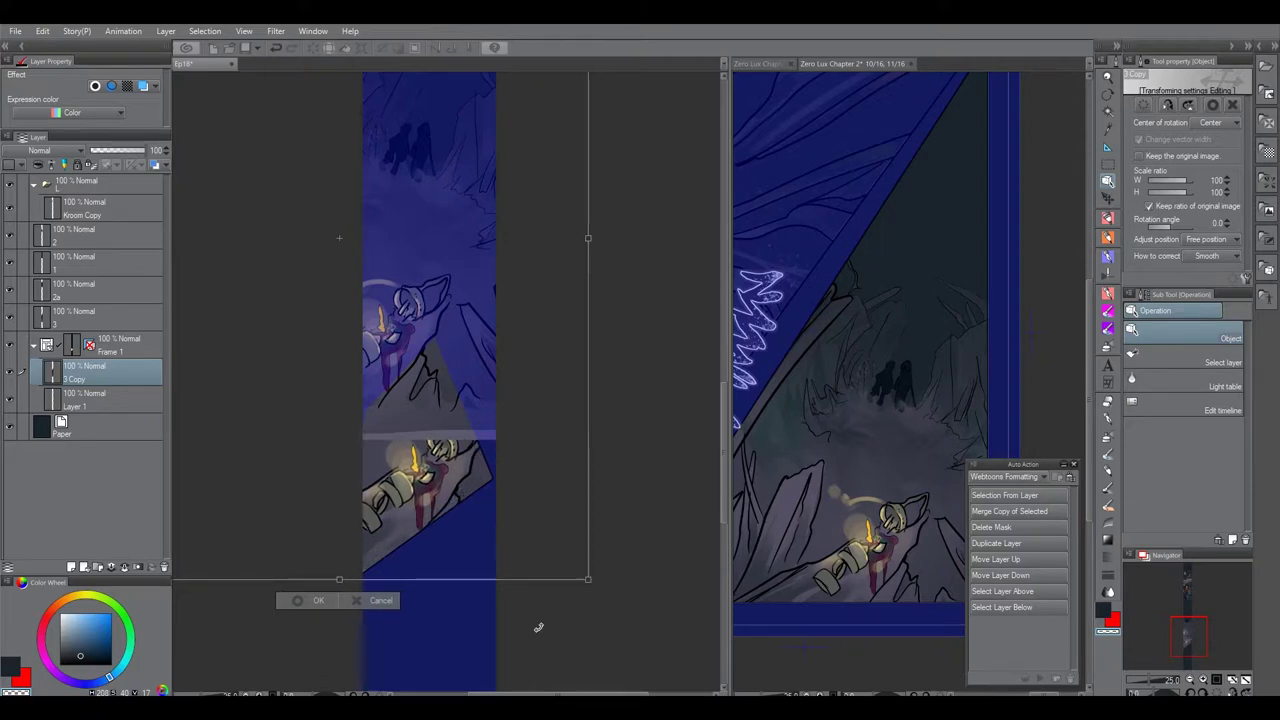
left_click_drag(588, 579, 569, 550)
left_click_drag(457, 494, 456, 514)
left_click_drag(457, 480, 449, 490)
left_click(298, 605)
Move the Frame 1 folder above layer 3 in the layer order.
left_click(107, 346)
left_click(99, 318)
left_click_drag(102, 342, 107, 309)
Try shrinking the 3 Copy artwork so both figures and the candle hand fit inside Frame 1.
left_click_drag(565, 452, 510, 390)
left_click(436, 428, "ctrl+shift")
right_click(436, 428)
left_click(480, 431)
scroll(481, 431, "down", 2)
left_click_drag(481, 431, 454, 504)
left_click_drag(486, 246, 429, 326)
left_click_drag(395, 425, 461, 426)
left_click_drag(494, 327, 452, 384)
mouse_move(413, 522)
left_mouse_down()
mouse_move(424, 496)
mouse_move(424, 508)
left_mouse_up()
Try the 3 Copy artwork at 46% scale inside Frame 1, and discard the pending transform.
scroll(424, 508, "up", 2)
left_click_drag(424, 508, 448, 532)
scroll(437, 431, "up", 1)
scroll(437, 431, "down", 1)
left_click_drag(263, 251, 280, 314)
left_click_drag(456, 523, 432, 524)
left_click_drag(441, 531, 434, 502)
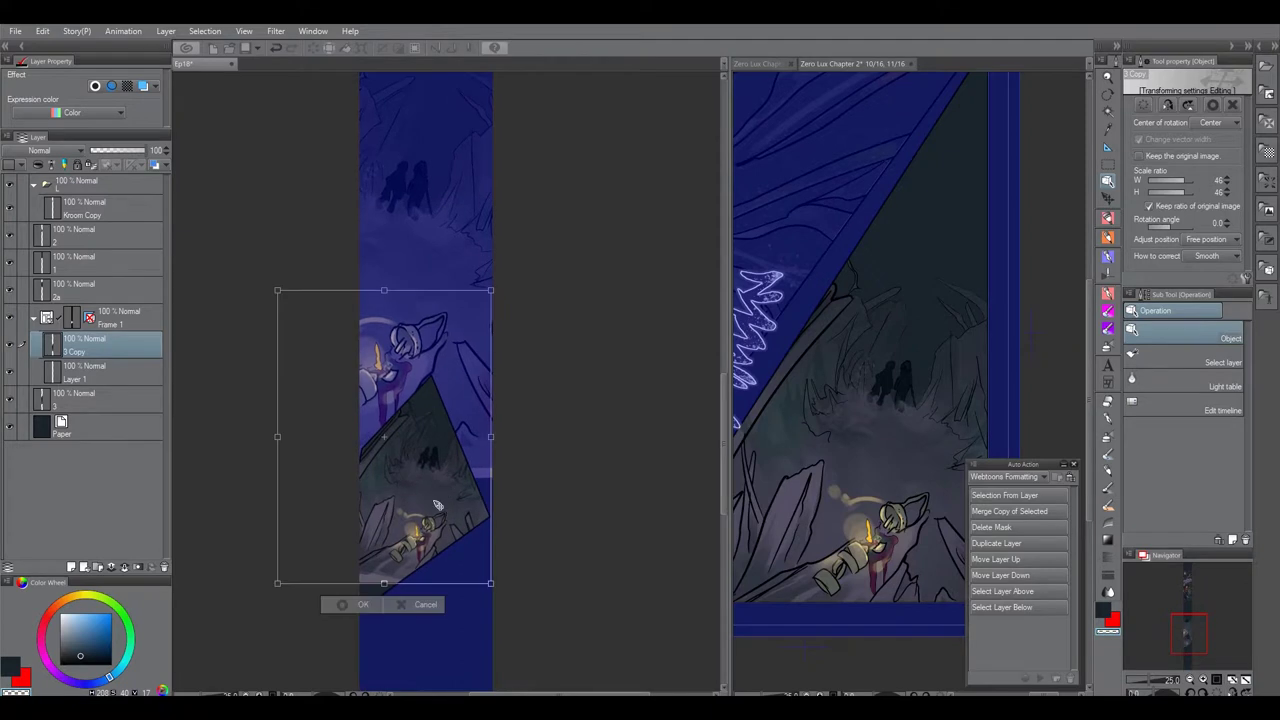
left_click(910, 370)
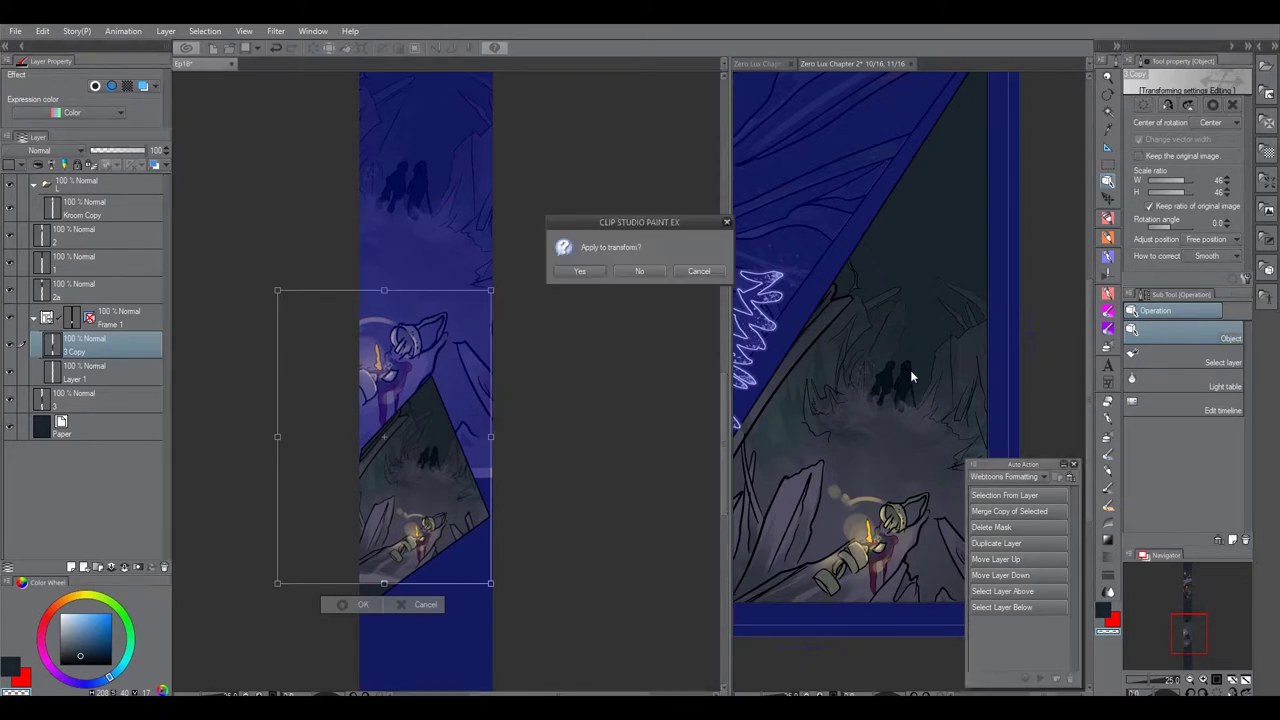
left_click(640, 271)
Narrow the Ep18 pane to show the original page's figure-and-candle panel in full beside it.
scroll(558, 470, "down", 2)
left_click(800, 490)
left_click_drag(800, 490, 836, 460)
left_click_drag(727, 496, 481, 512)
left_click(392, 503)
left_click_drag(392, 503, 364, 447)
scroll(342, 424, "up", 2)
Scale down and reposition the 3 Copy artwork inside Frame 1 to match the original panel's composition.
right_click(342, 426)
left_click(419, 560)
scroll(419, 565, "down", 2)
left_click_drag(419, 480, 391, 600)
left_click_drag(409, 366, 323, 485)
left_click_drag(313, 620, 335, 538)
left_click_drag(367, 383, 346, 412)
left_click_drag(331, 520, 358, 514)
left_click_drag(318, 589, 335, 532)
left_click(328, 533)
Reshape Frame 1 by moving its corners so it encloses the rocks, both figures and the candle hand.
scroll(347, 488, "up", 2)
scroll(380, 575, "up", 1)
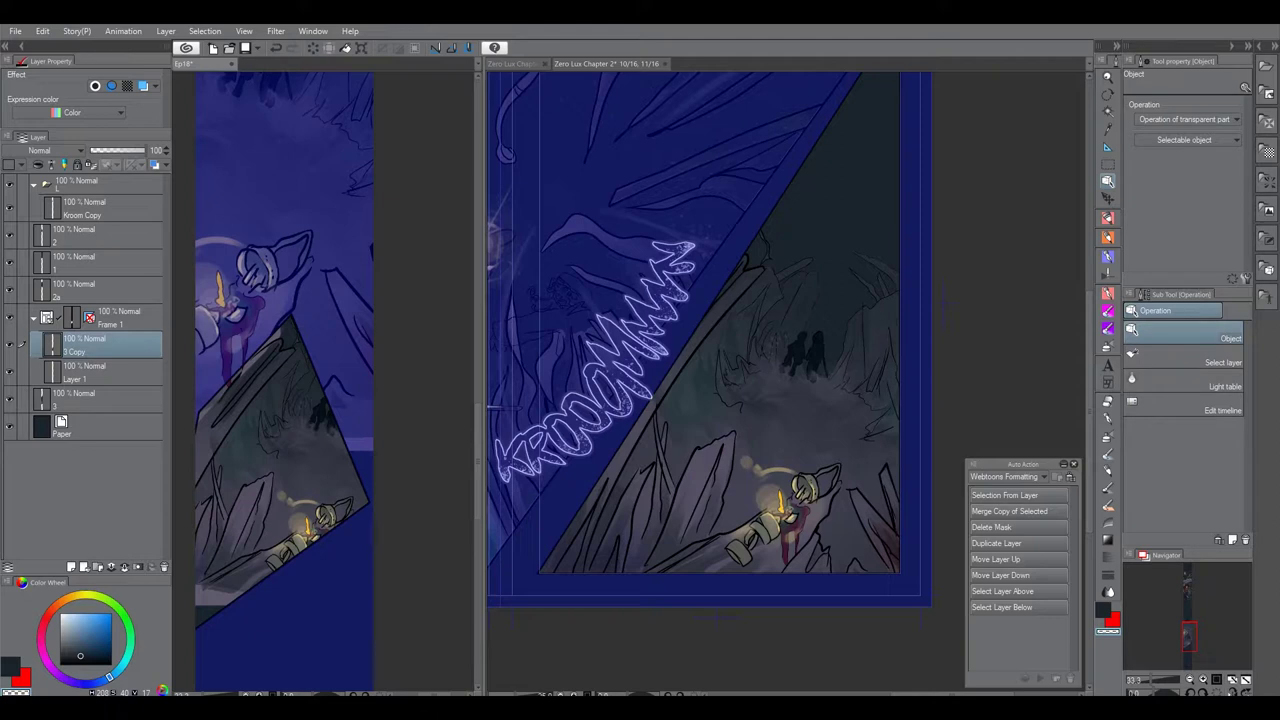
left_click(333, 369)
left_click_drag(333, 369, 403, 359)
left_click(358, 434)
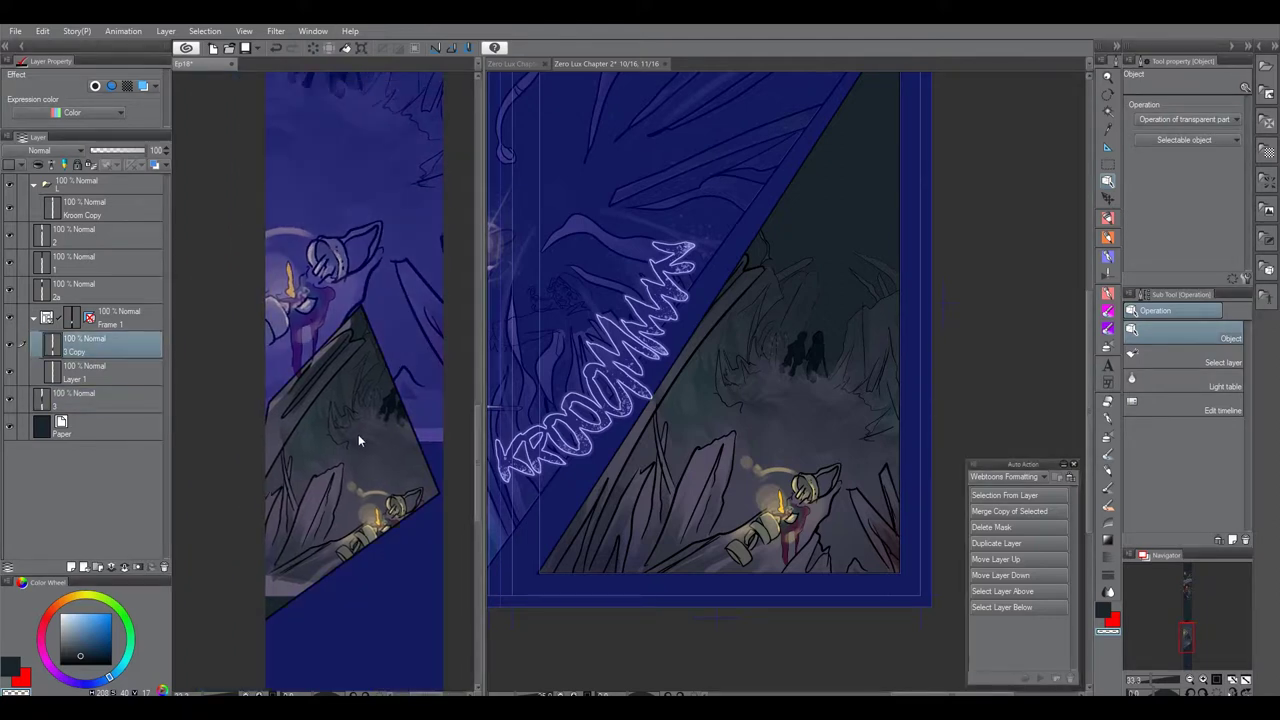
left_click(364, 463)
left_click_drag(273, 528, 272, 518)
left_click_drag(444, 422, 461, 489)
left_click_drag(439, 440, 385, 411)
left_click_drag(361, 333, 374, 326)
left_click_drag(361, 396, 381, 577)
Delete the empty Layer 1 from the Frame 1 folder.
scroll(351, 490, "down", 1)
left_click(84, 373)
left_click(162, 567)
Widen the Ep18 pane and review the reshaped Frame 1 against the artwork above it.
left_click(118, 318)
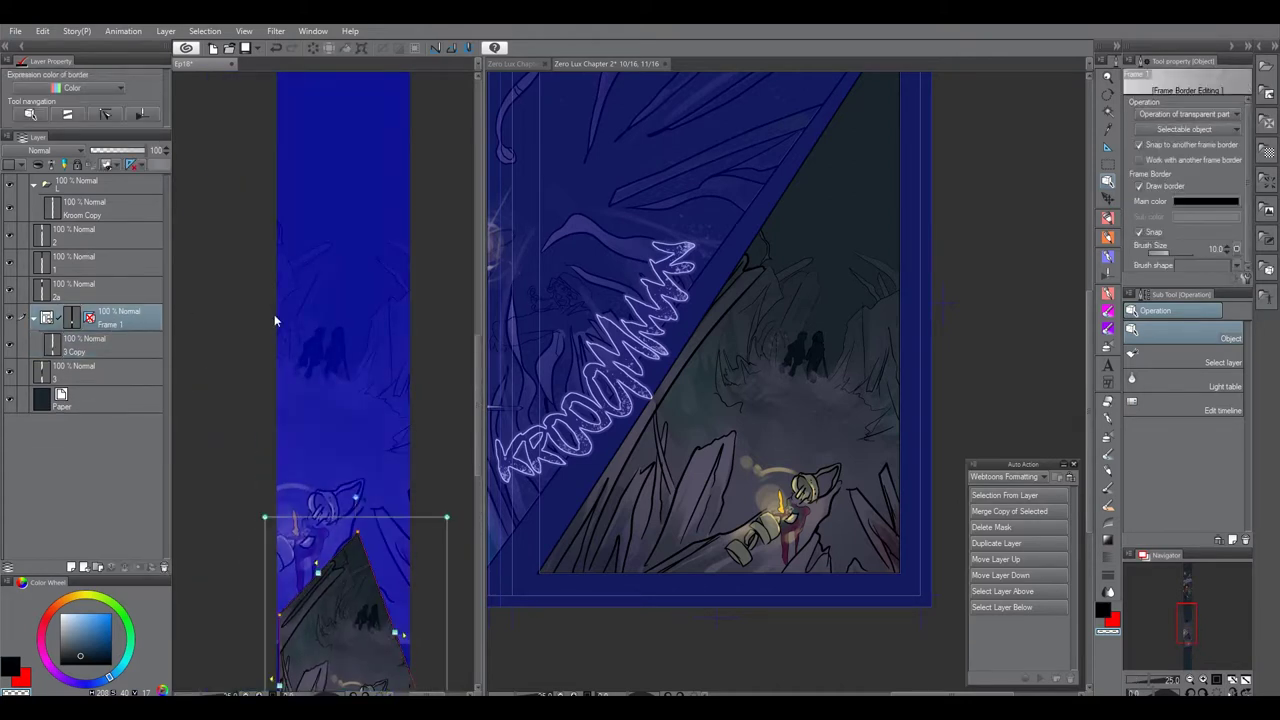
left_click_drag(404, 380, 423, 380)
left_click(426, 386)
scroll(384, 286, "up", 1)
left_click_drag(384, 286, 434, 523)
left_click_drag(484, 322, 790, 320)
left_click_drag(789, 386, 798, 507)
scroll(730, 465, "down", 3)
left_click_drag(676, 380, 500, 462)
scroll(510, 468, "down", 1)
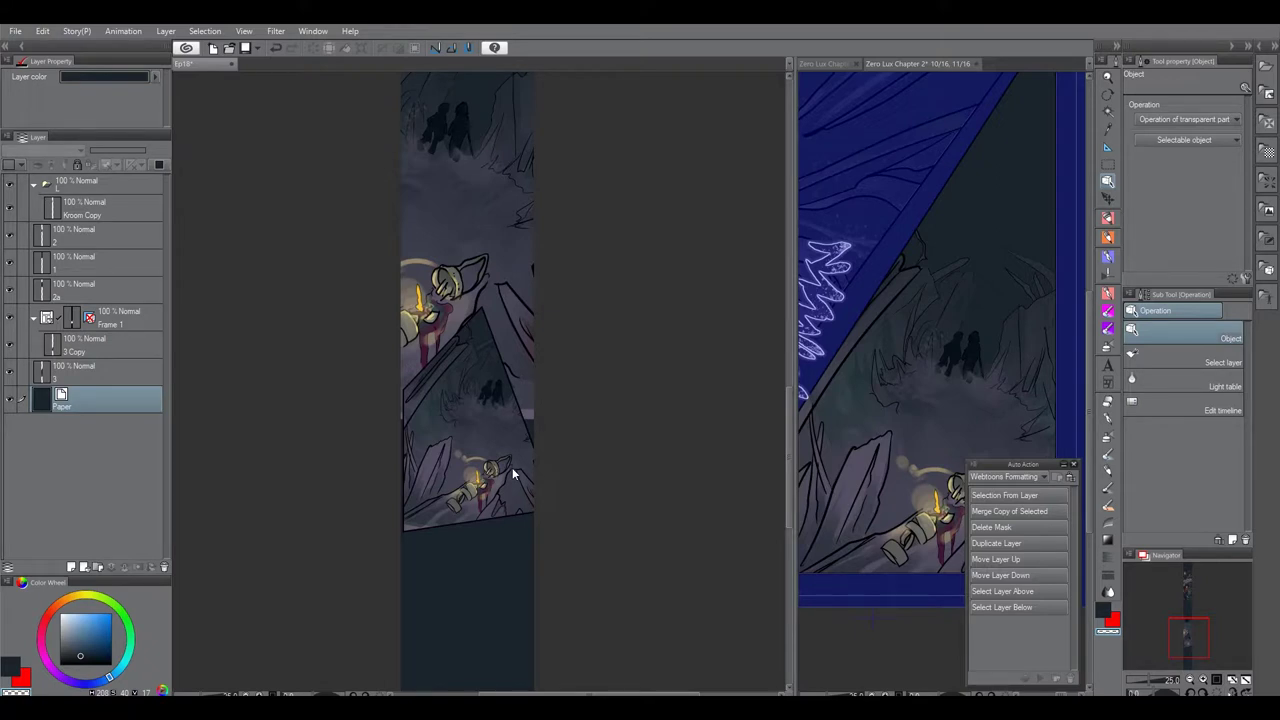
Nudge Frame 1 and its 3 Copy artwork further down the strip to uncover more of layer 3.
left_click_drag(523, 398, 475, 387)
scroll(472, 390, "down", 2)
scroll(465, 388, "up", 2)
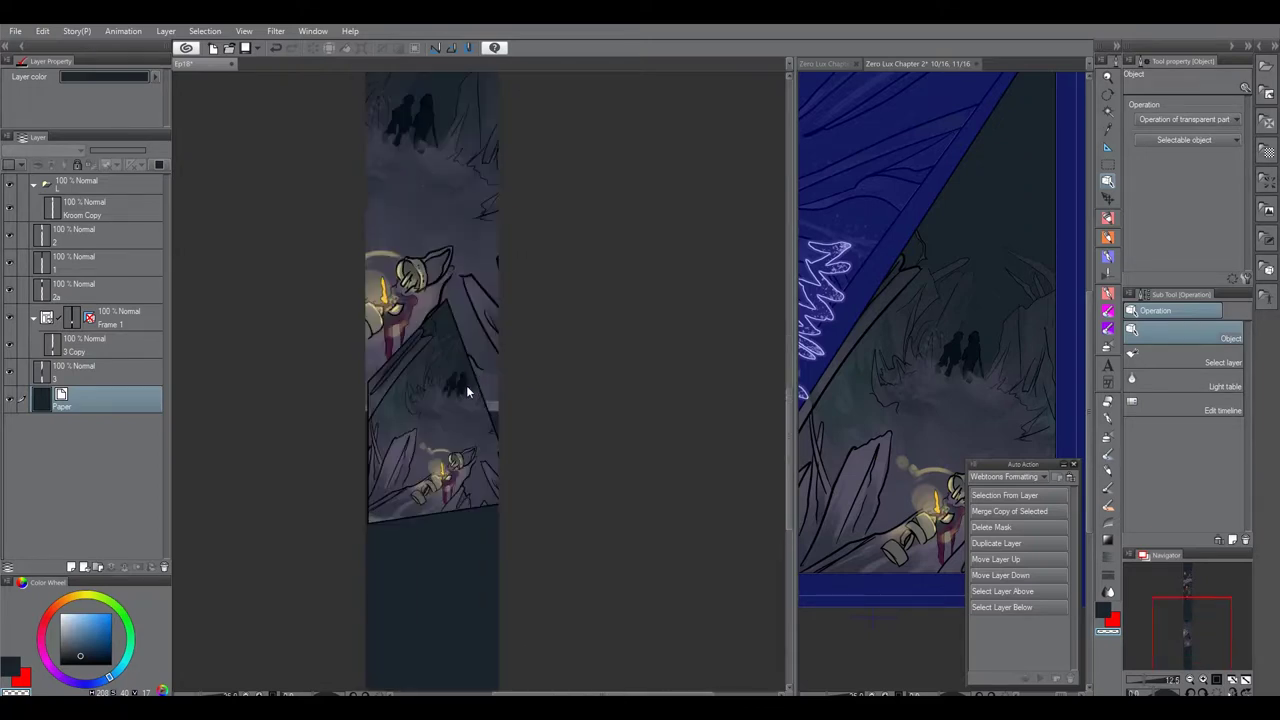
left_click(468, 387)
left_click(120, 323)
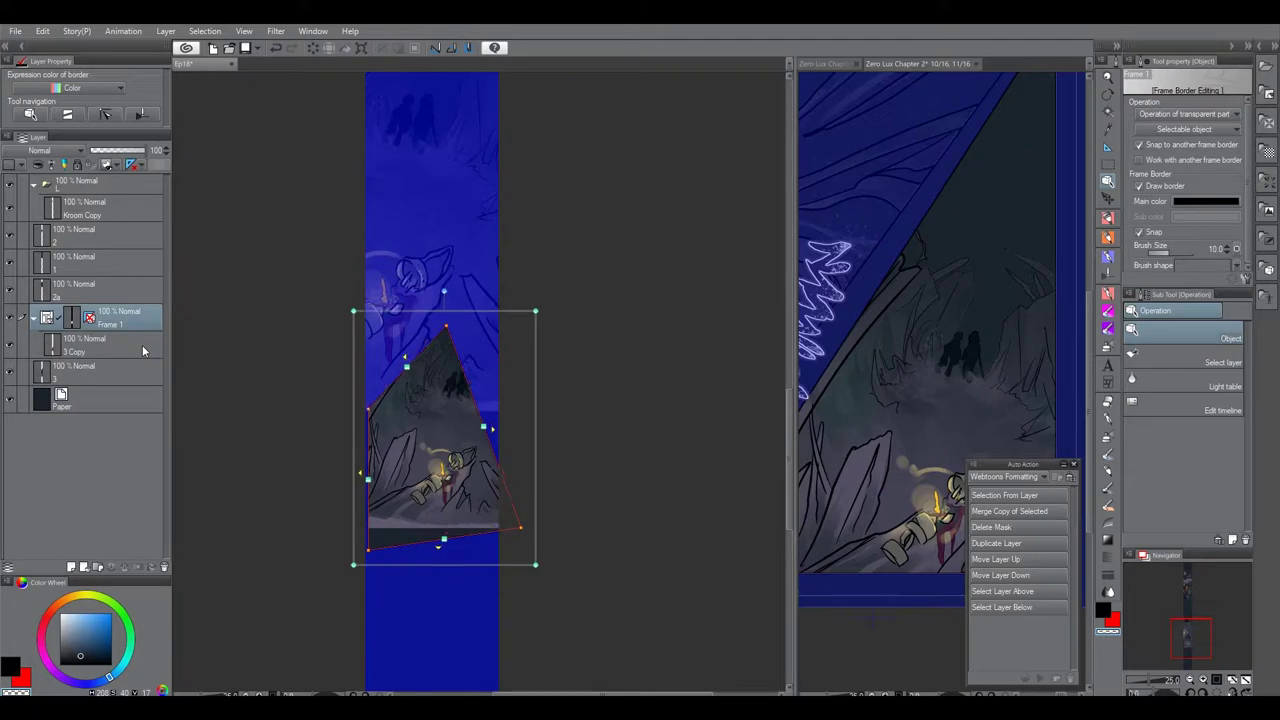
left_click(142, 345)
key("shift+Down")
key("shift+Down")
key("shift+Down")
key("shift+Down")
key("shift+Down")
key("shift+Down")
key("shift+Down")
key("shift+Down")
key("shift+Down")
key("shift+Down")
key("shift+Down")
key("shift+Down")
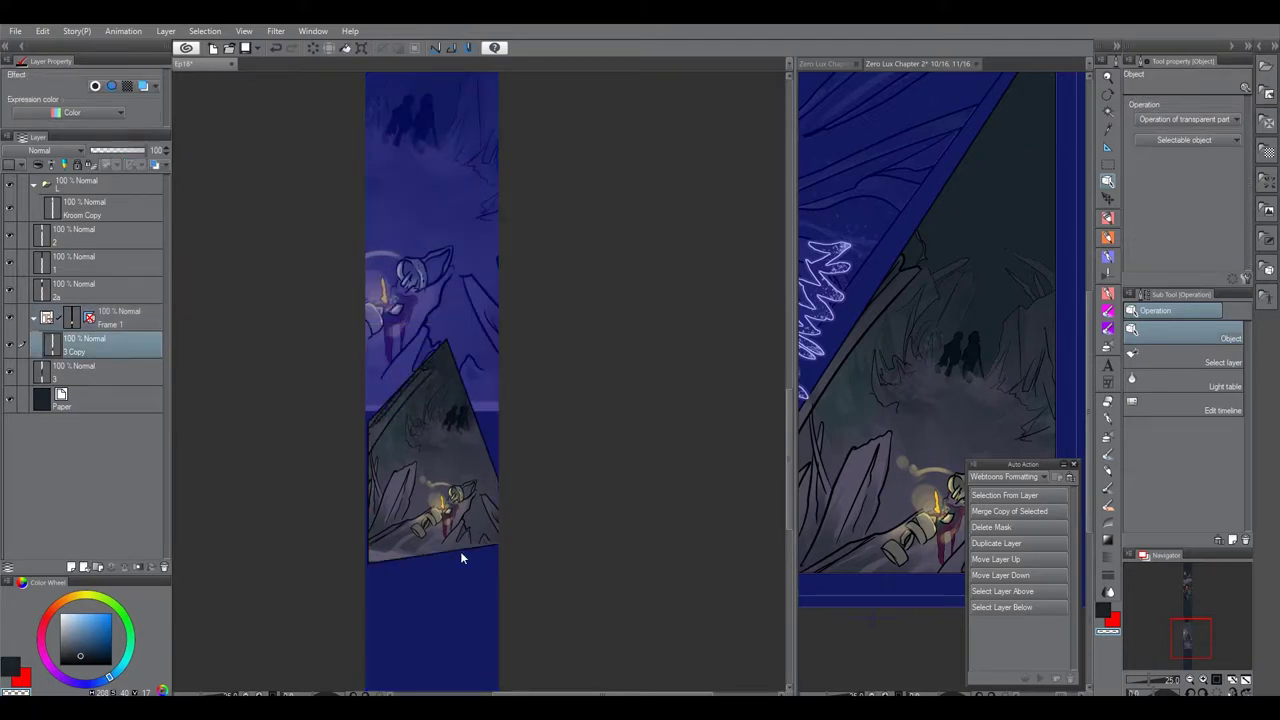
Move the top corner of Frame 1 up and toward the right edge of the strip.
left_click_drag(511, 386, 504, 385)
scroll(505, 392, "down", 1)
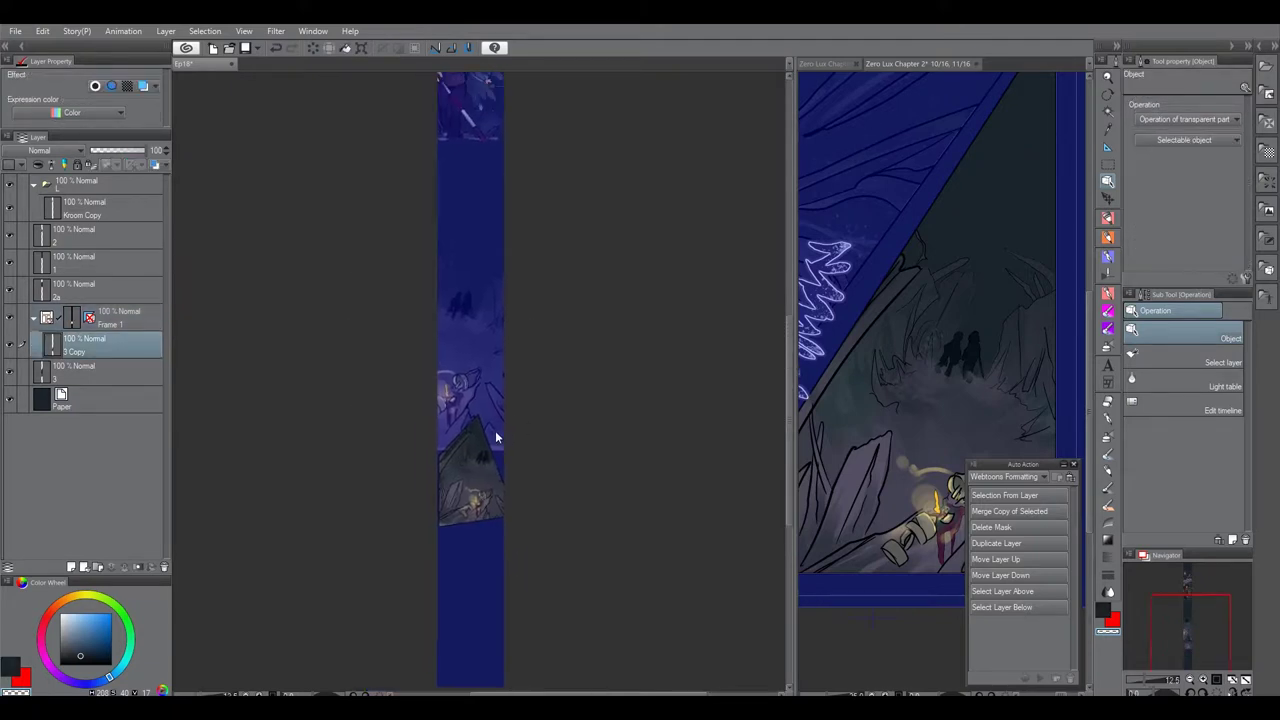
left_click(142, 372)
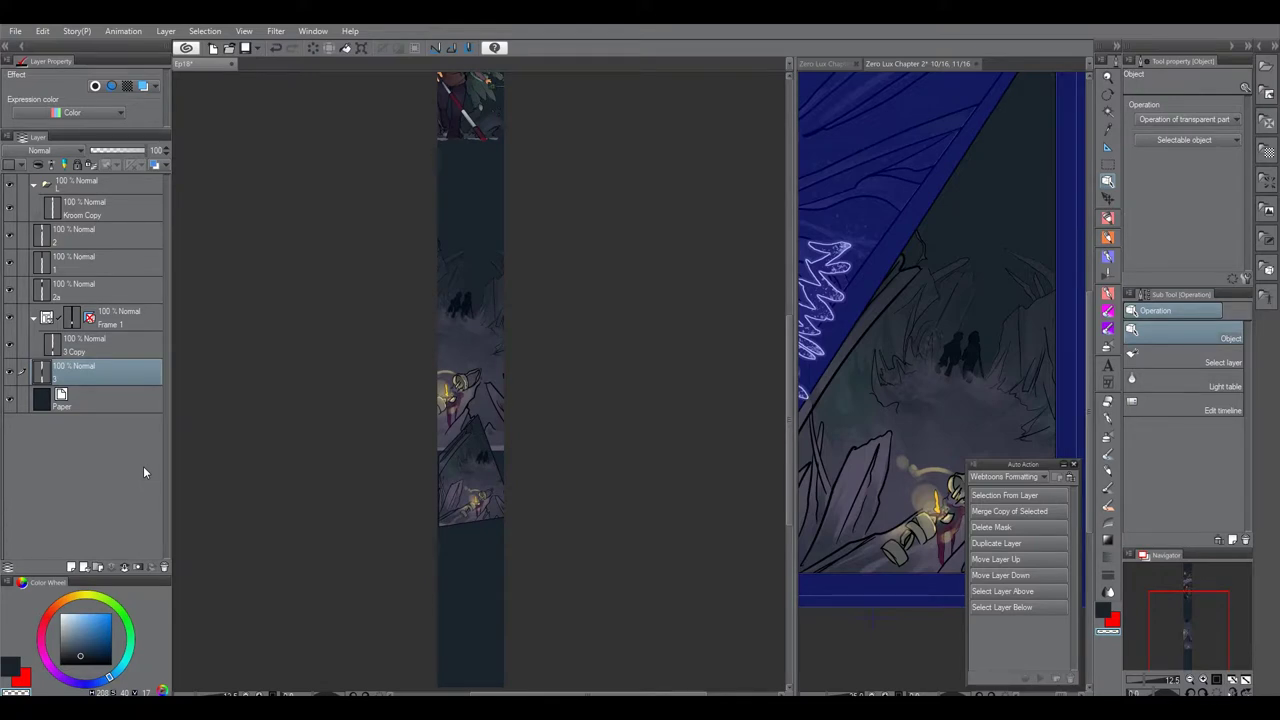
left_click_drag(471, 526, 429, 511)
scroll(464, 412, "up", 1)
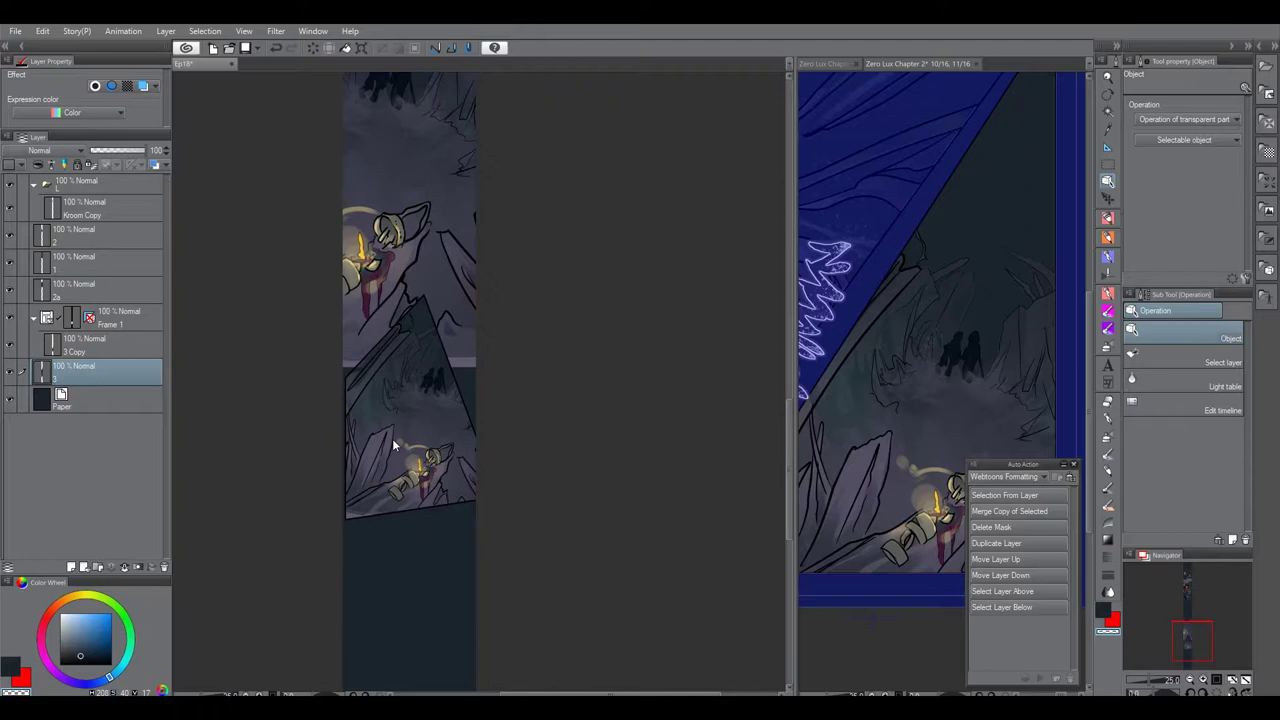
left_click(428, 293)
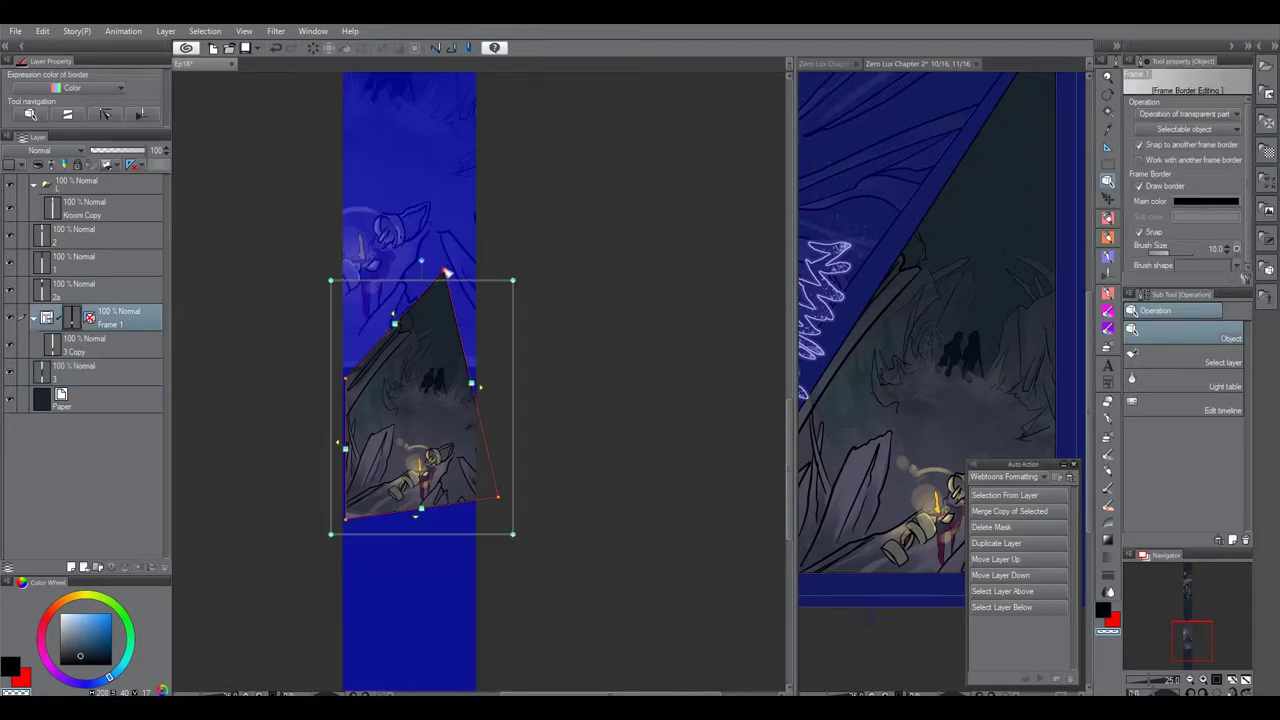
left_click_drag(444, 282, 445, 279)
left_click_drag(474, 384, 546, 217)
scroll(532, 324, "down", 1)
left_click_drag(532, 324, 485, 427)
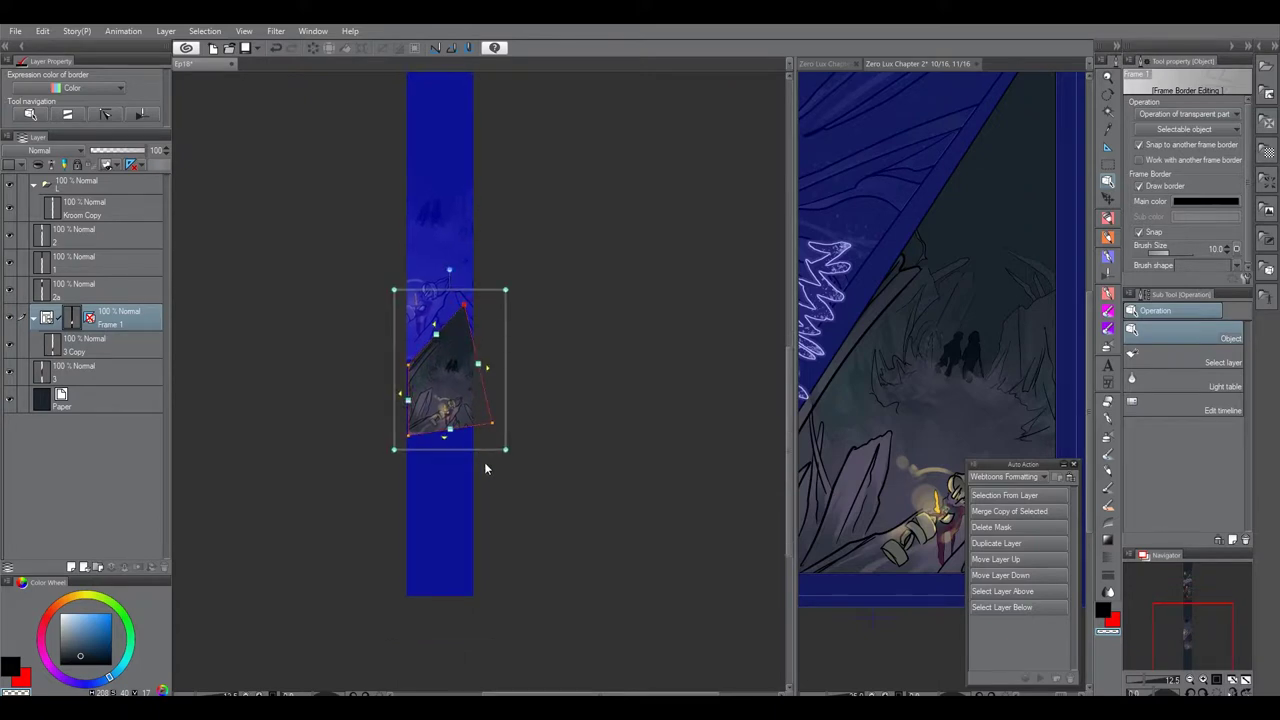
Save the Ep18 file and rename the Frame 1 folder as 4.
key("ctrl+s")
left_click_drag(492, 357, 477, 332)
double_click(93, 327)
type("4")
key("Return")
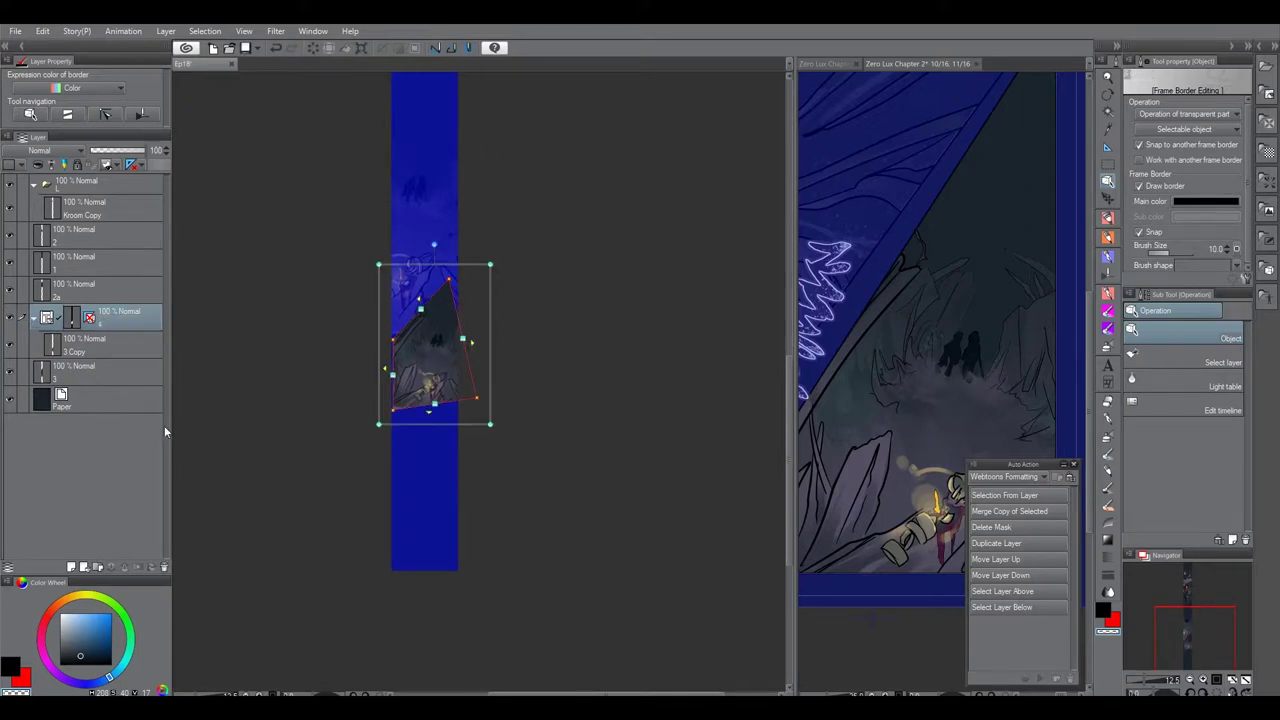
Check the Ep18 strip's canvas size settings and close them with the dimensions as they are.
scroll(480, 398, "down", 2)
left_click_drag(480, 398, 527, 397)
left_click(105, 400)
left_click(42, 31)
left_click(133, 325)
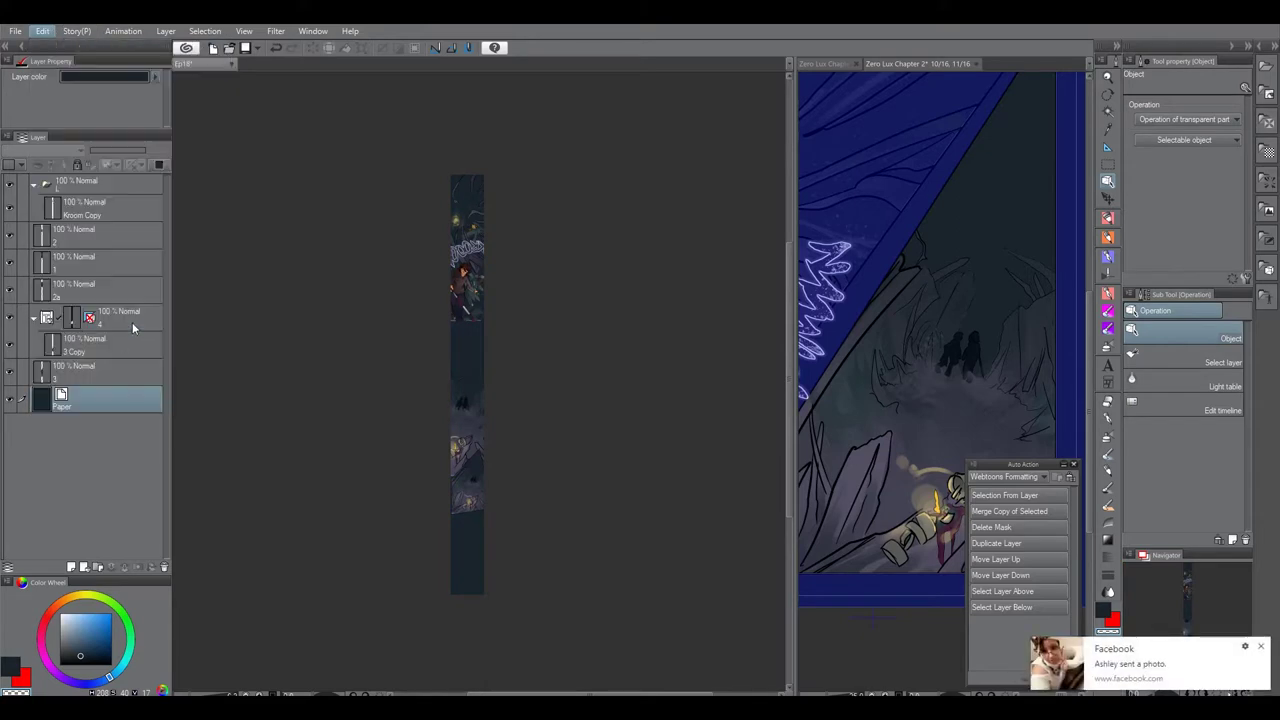
left_click_drag(911, 117, 701, 274)
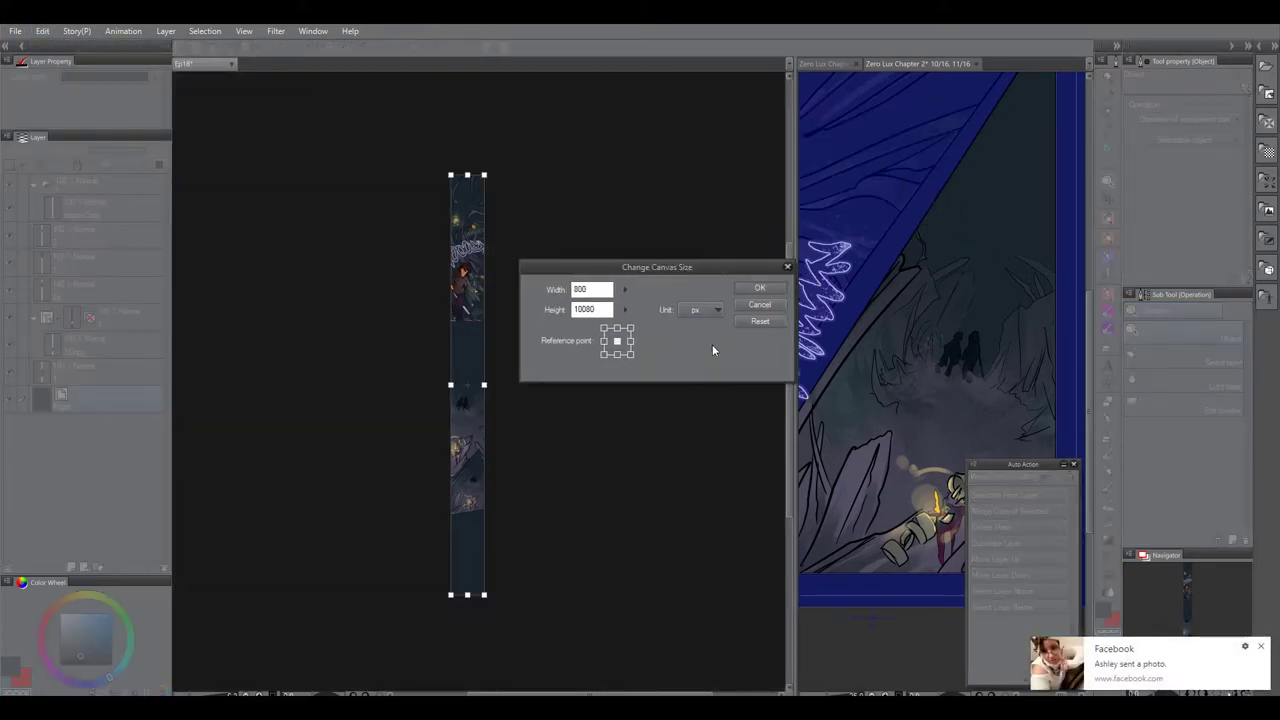
left_click(745, 292)
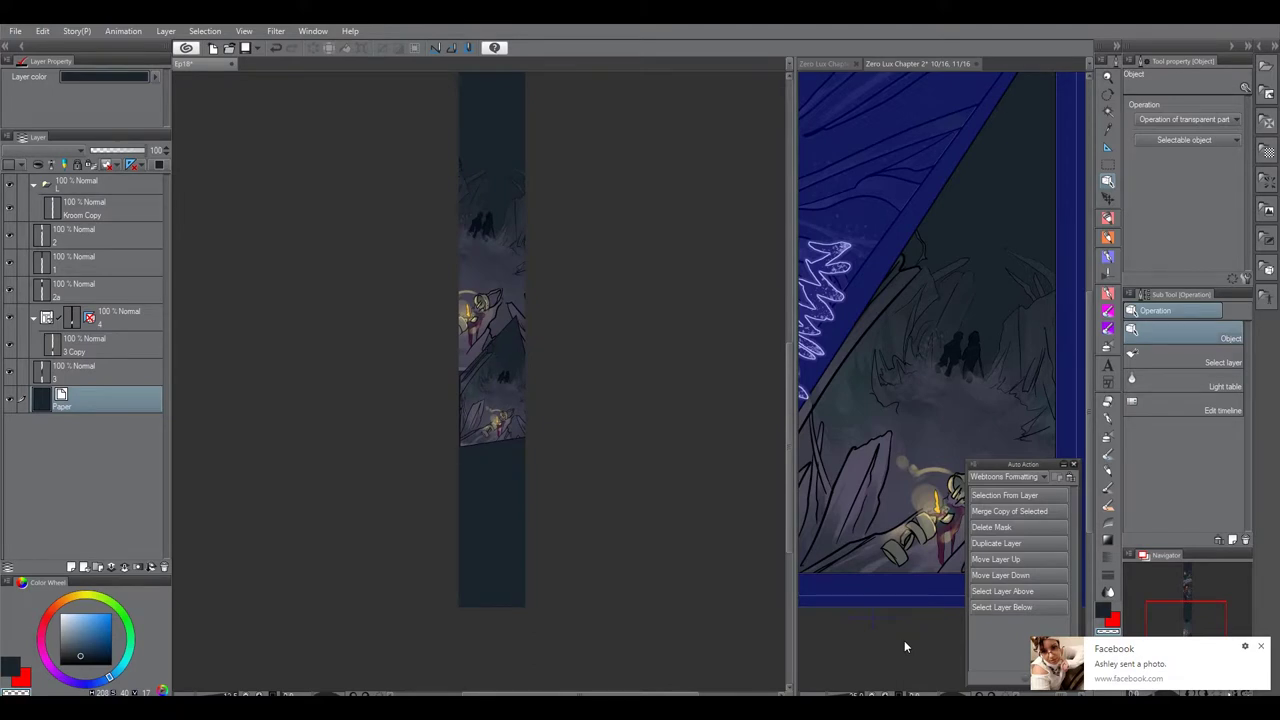
Widen the page 10–11 spread's pane and paste its KROOOMMM lettering into Ep18, across the lower edge of the white-cane character's panel.
scroll(562, 368, "up", 5)
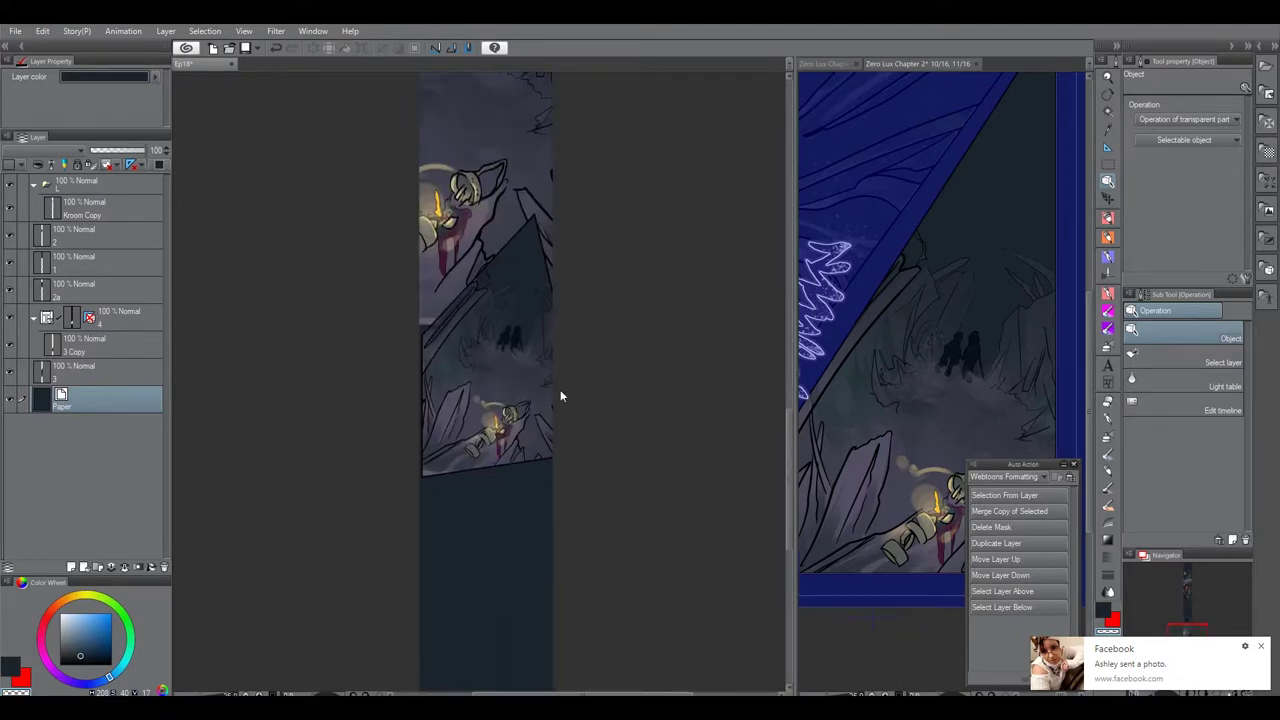
left_click_drag(559, 395, 617, 336)
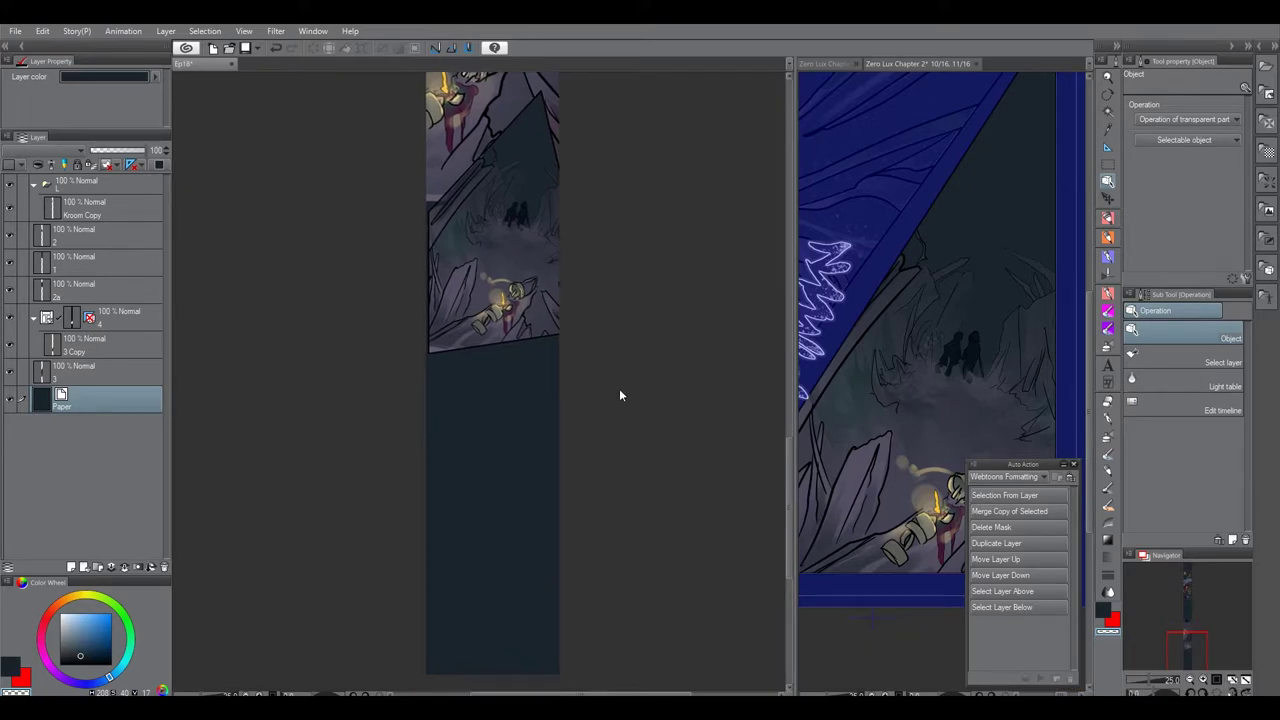
scroll(629, 354, "down", 3)
left_click(948, 296)
left_click_drag(792, 341, 460, 341)
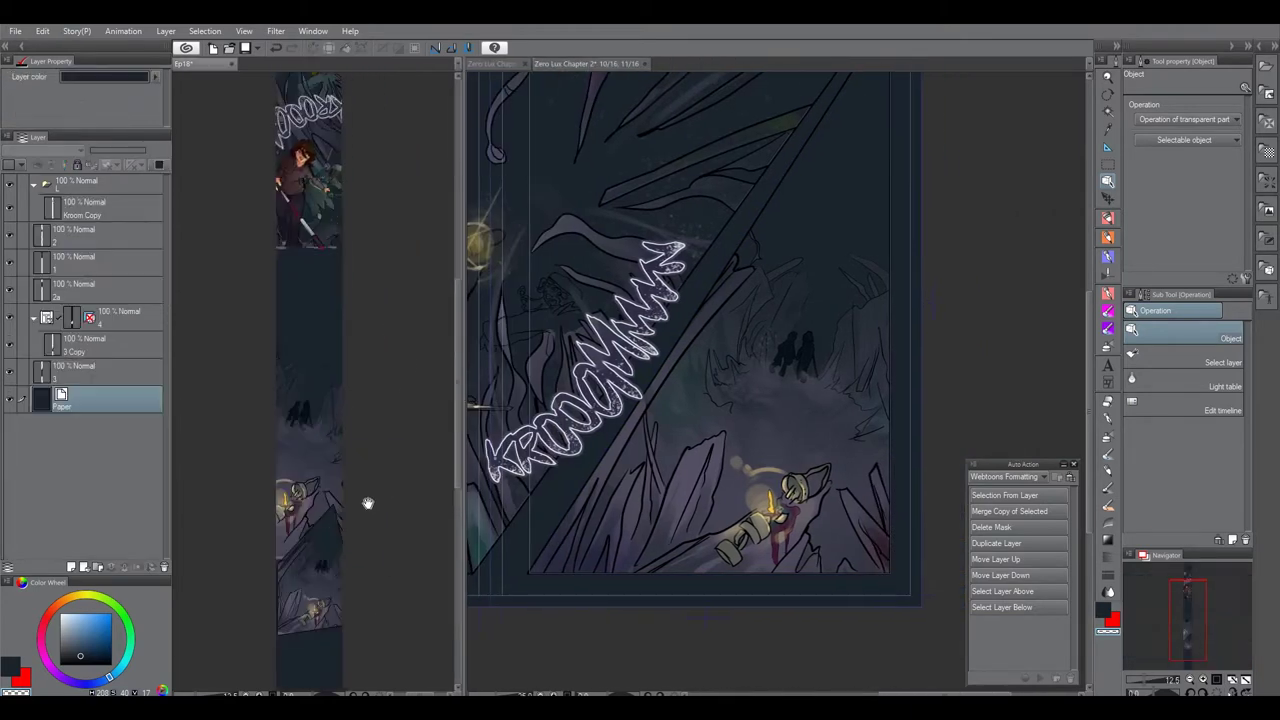
right_click(624, 350)
left_click(372, 454)
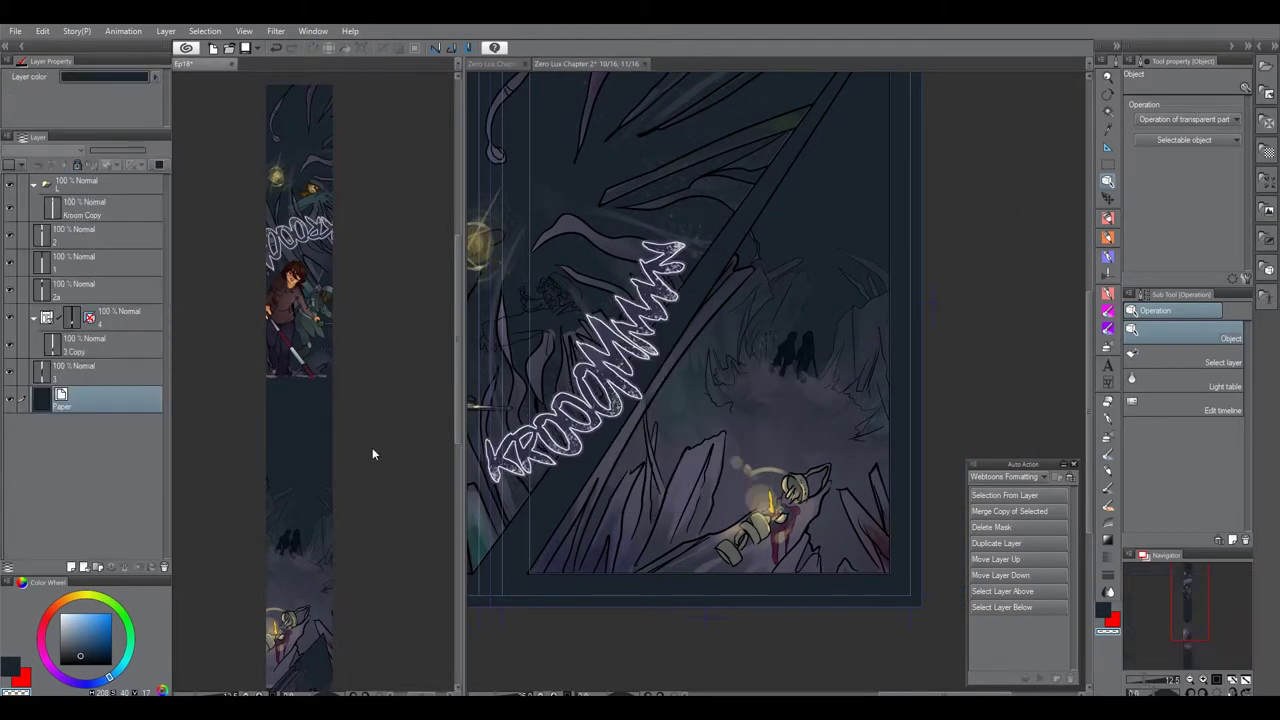
right_click(350, 380)
left_click(389, 454)
left_click_drag(311, 501, 352, 383)
scroll(337, 506, "up", 3)
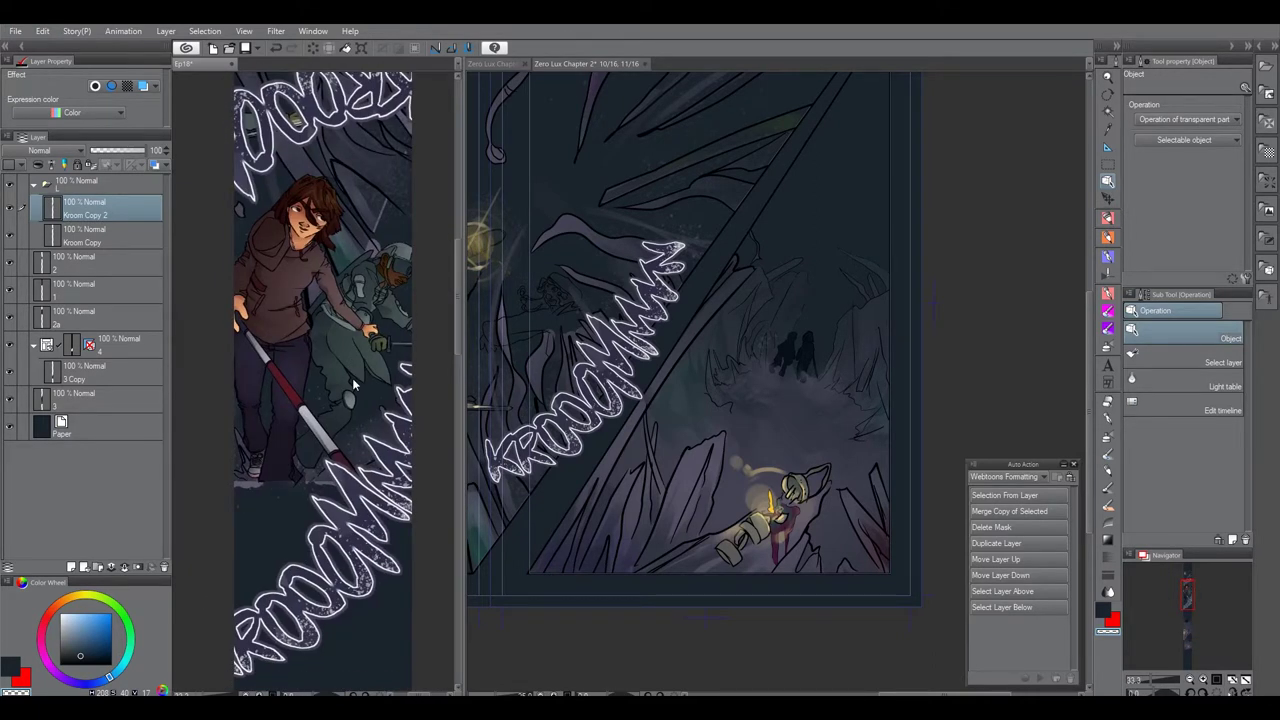
Scale down the layer 2 artwork and reposition it between the two KROOOMMM sound effects in the strip.
left_click(527, 373)
left_click_drag(529, 374, 874, 359)
left_click(312, 320)
left_click_drag(312, 320, 319, 439)
left_click(305, 407, "ctrl+shift")
right_click(319, 395)
left_click(372, 527)
scroll(375, 461, "down", 1)
left_click_drag(257, 333, 277, 352)
left_click_drag(432, 387, 382, 362)
left_click_drag(378, 347, 345, 372)
left_click_drag(211, 440, 355, 410)
left_click(329, 558)
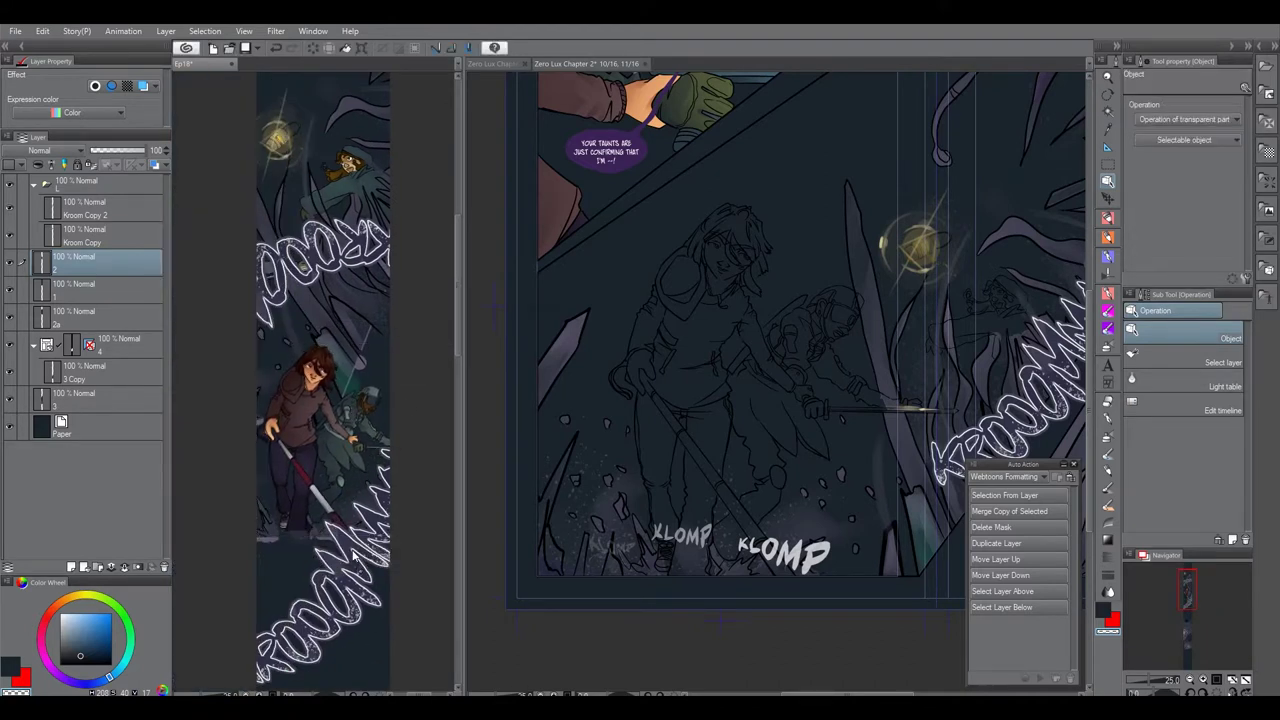
left_click_drag(329, 555, 309, 402)
left_click(708, 540)
left_click(786, 553, "ctrl+shift")
left_click(130, 311, "shift")
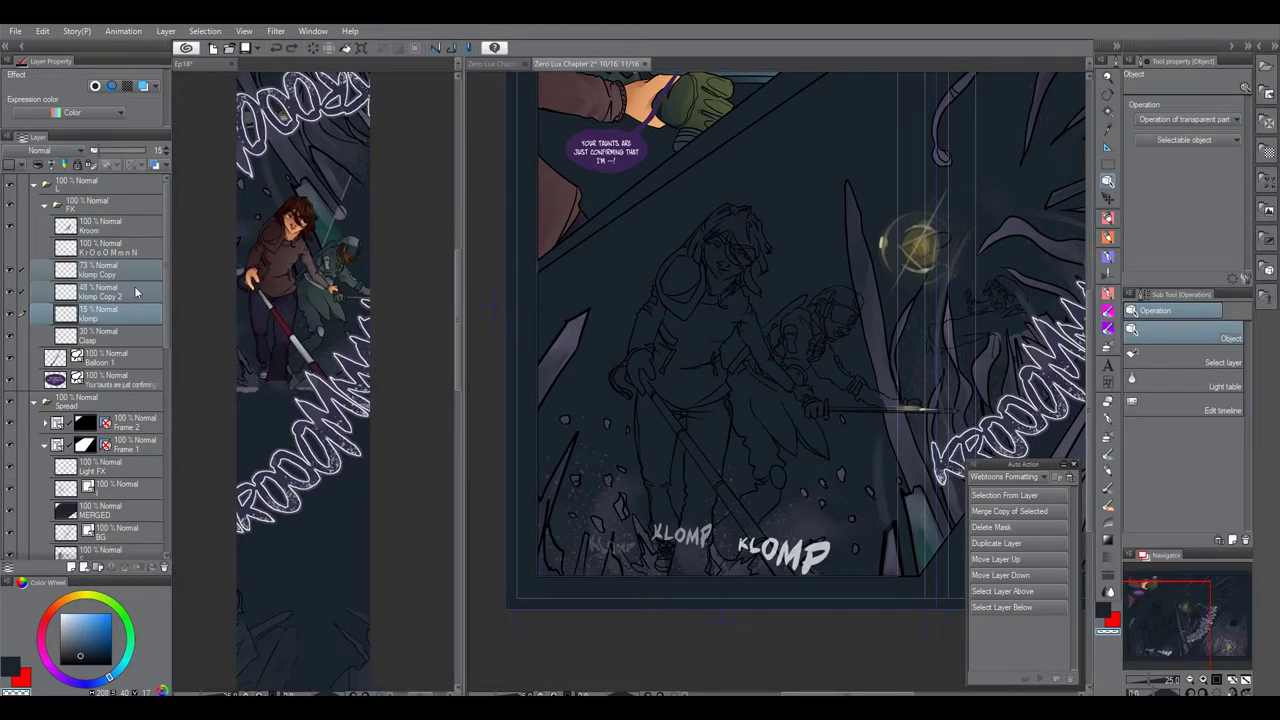
left_click(1017, 497)
left_click(676, 596)
Copy the brightest KLOMP lettering from the spread into Ep18 and place it below the white-cane character's feet.
right_click(810, 556)
left_click(862, 443)
left_click_drag(398, 443, 390, 287)
right_click(363, 403)
left_click(407, 483)
left_click_drag(343, 493, 324, 414)
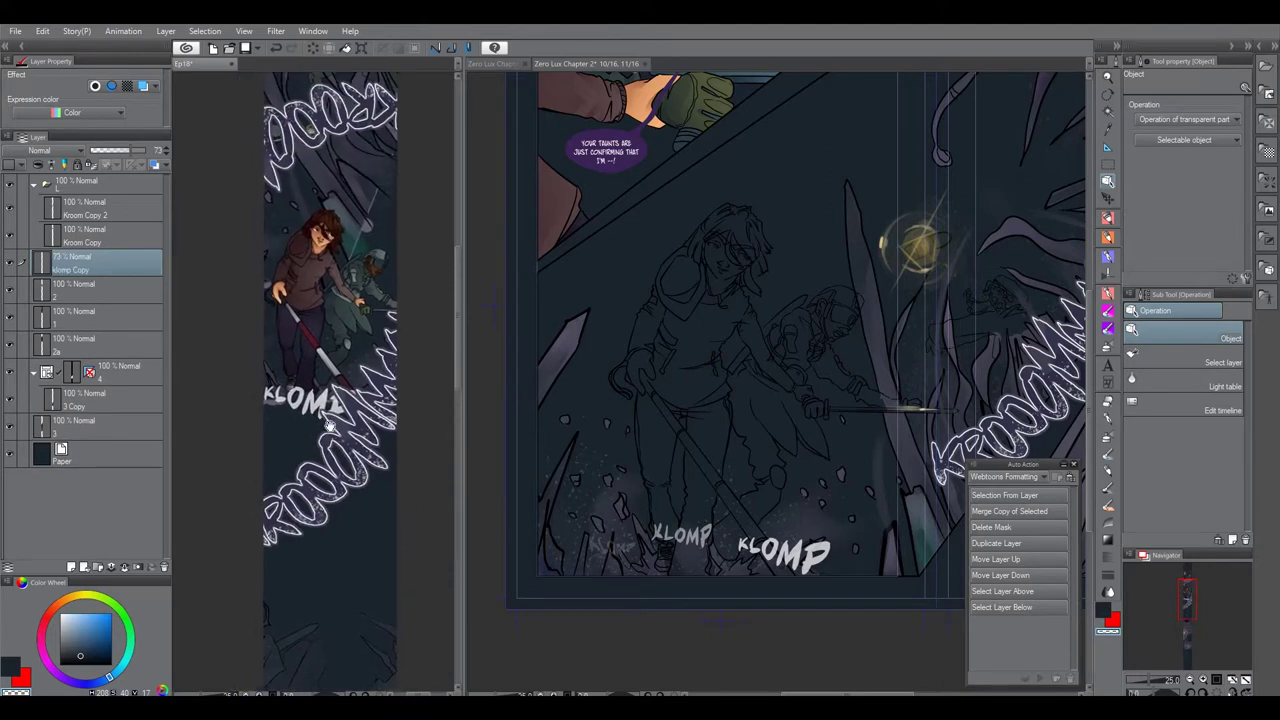
Try to bring the middle KLOMP lettering from the spread into Ep18, and undo the attempt.
right_click(697, 535)
left_click(760, 419)
left_click(411, 453)
right_click(413, 450)
left_click(450, 529)
left_click_drag(363, 662, 326, 393)
key("ctrl+z")
key("ctrl+z")
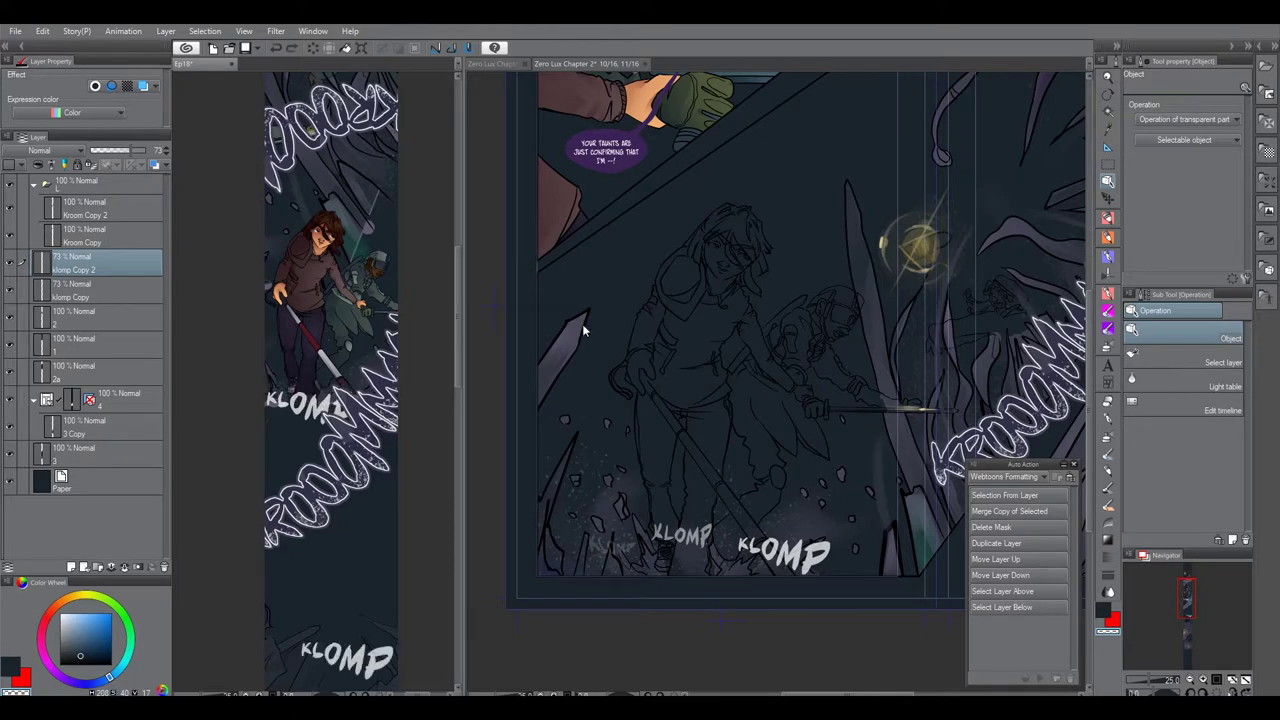
Copy the 48% opacity KLOMP lettering from the spread into Ep18 and place it just above the brightest KLOMP.
left_click(694, 540)
left_click(694, 541)
right_click(696, 540)
left_click(731, 419)
left_click(412, 441)
right_click(412, 441)
left_click(426, 508)
left_click_drag(331, 661, 308, 386)
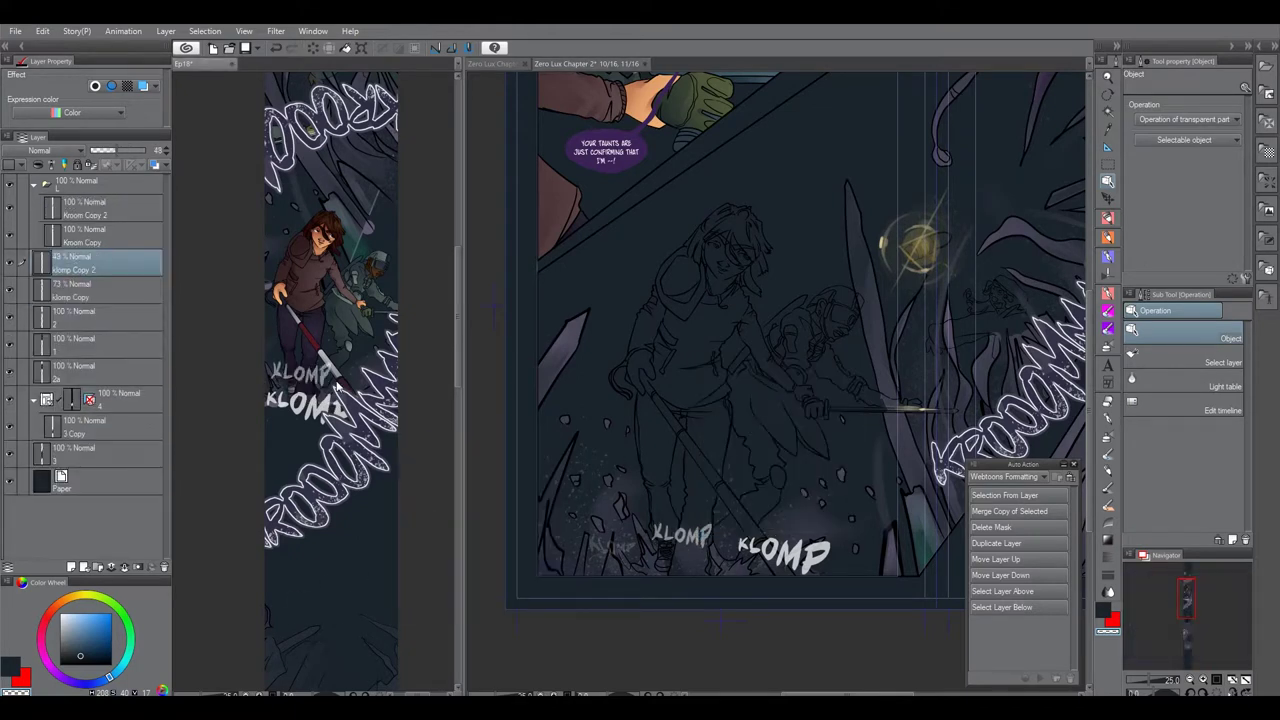
Move the faintest KLOMP in the spread up beside the sketched character's head and paste a copy of it into Ep18.
left_click(617, 553)
left_click(604, 550)
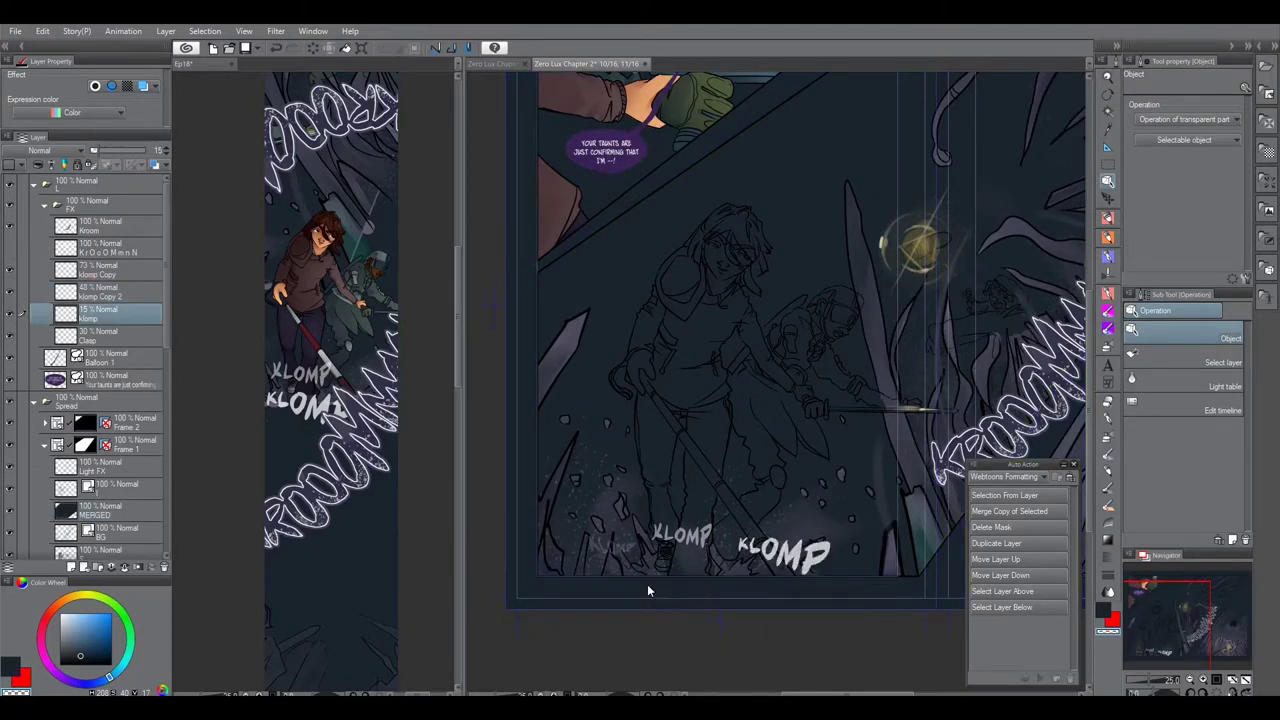
left_click_drag(604, 548, 622, 258)
right_click(622, 258)
left_click(640, 328)
left_click(402, 414)
right_click(402, 414)
left_click(430, 507)
Shift the faintest KLOMP down the Ep18 strip and tilt it upward beside the white-cane character's head.
scroll(410, 451, "down", 2)
left_click_drag(410, 451, 391, 468)
right_click(391, 472)
left_click(500, 630)
key("Down")
key("Down")
key("Down")
key("Down")
key("Down")
key("Down")
key("Down")
key("Down")
key("Down")
key("Down")
key("Down")
key("Down")
key("Down")
key("Down")
key("Down")
key("Down")
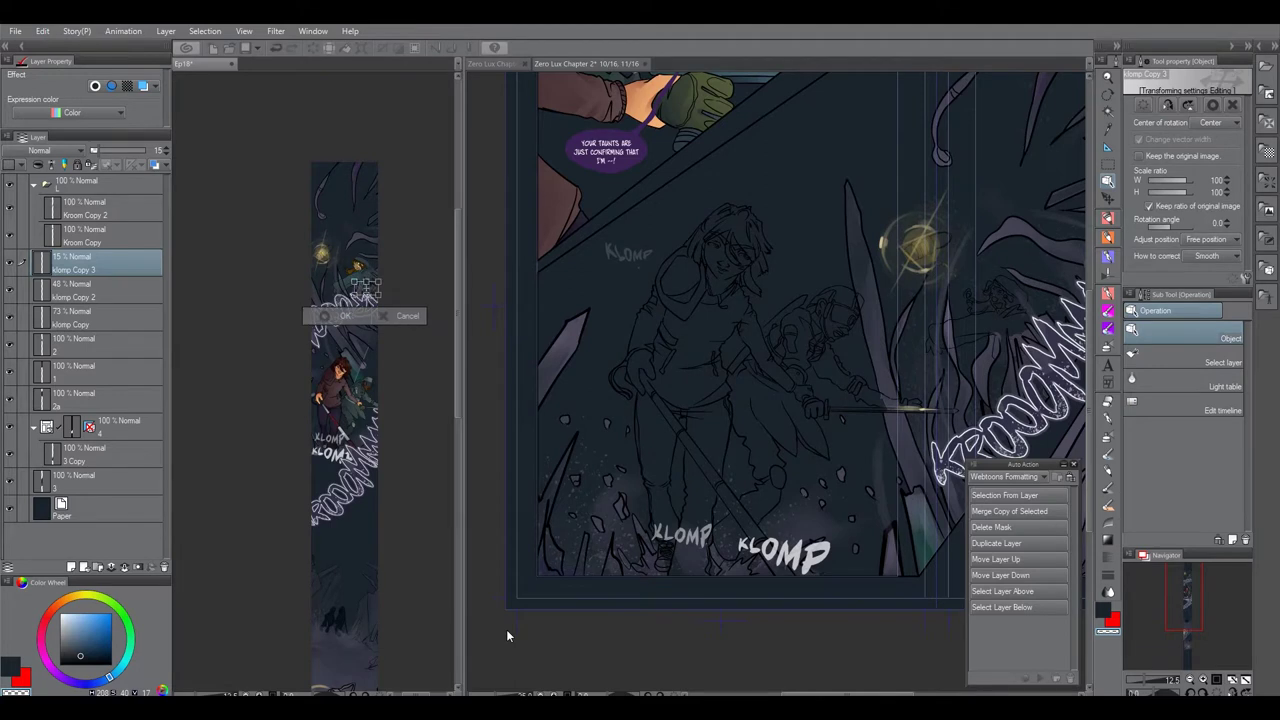
left_click_drag(372, 309, 323, 362)
scroll(335, 347, "up", 4)
left_click_drag(322, 692, 366, 384)
Rotate the 48% opacity KLOMP lettering by about 38.8° and place it across the character's torso.
left_click(316, 316)
right_click(368, 388)
left_click(443, 521)
scroll(331, 384, "down", 3)
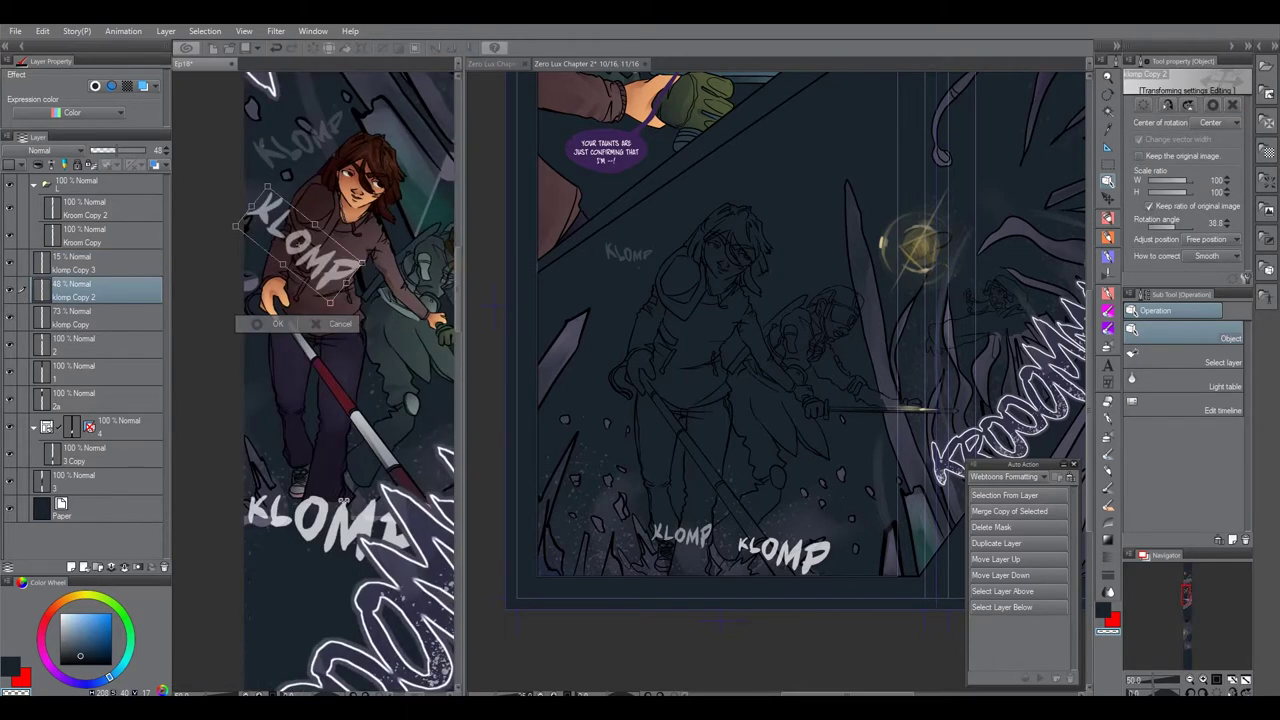
key("Return")
key("ctrl+minus")
left_click_drag(300, 300, 306, 466)
key("ctrl+minus")
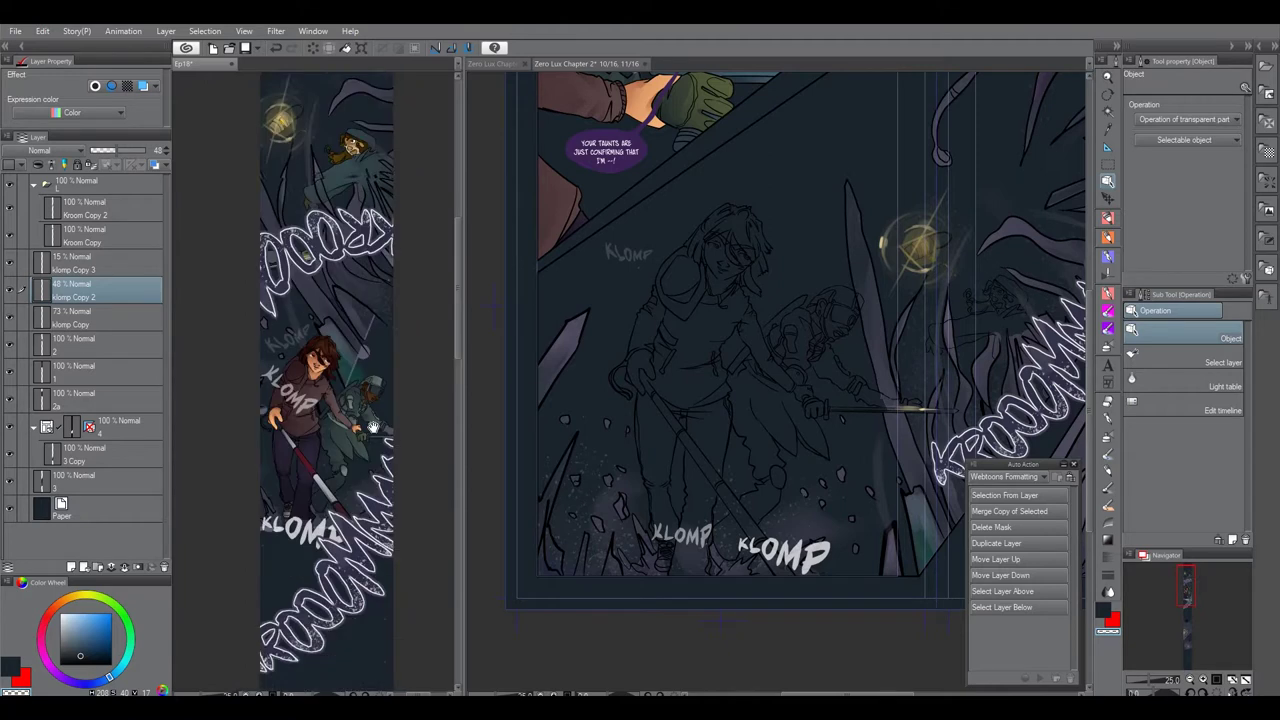
Move the three KLOMP layers into the L folder and toggle layer visibility to identify the lettering.
left_click_drag(357, 686, 366, 243)
scroll(366, 242, "down", 10)
left_click(320, 345)
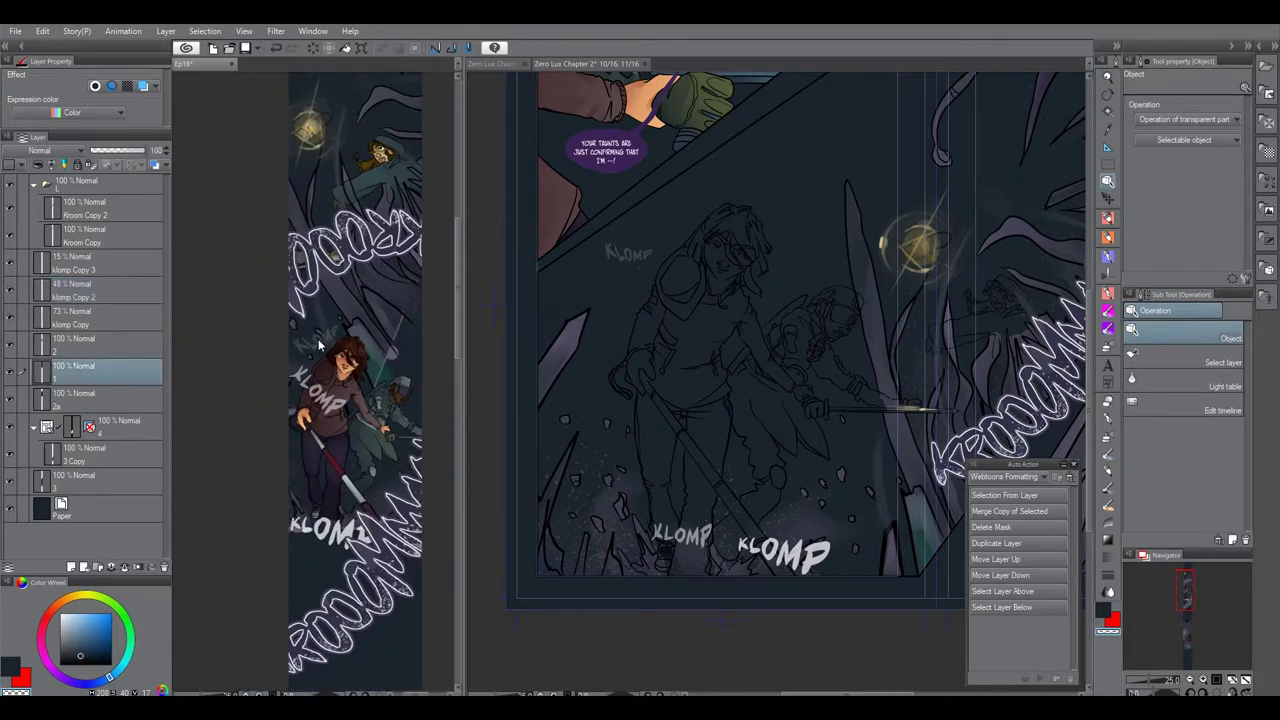
left_click(108, 296)
left_click(107, 318)
left_click(105, 260, "shift")
left_click_drag(105, 260, 108, 190)
left_click(100, 262)
left_click(9, 264)
left_click(9, 264)
left_click(9, 236)
left_click(9, 236)
Duplicate the 15% opacity KLOMP layer and move the duplicate down the strip to the two distant silhouettes.
left_click(105, 209)
left_click(1020, 543)
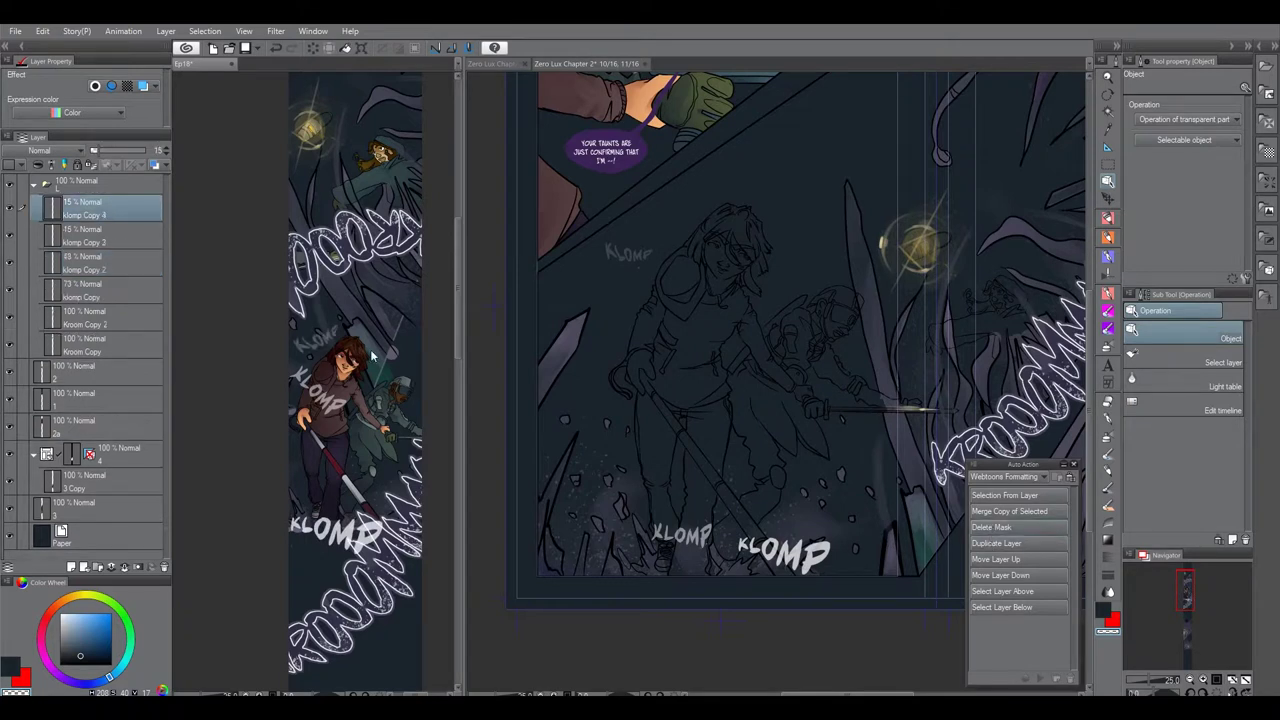
scroll(310, 340, "down", 3)
key("ctrl+t")
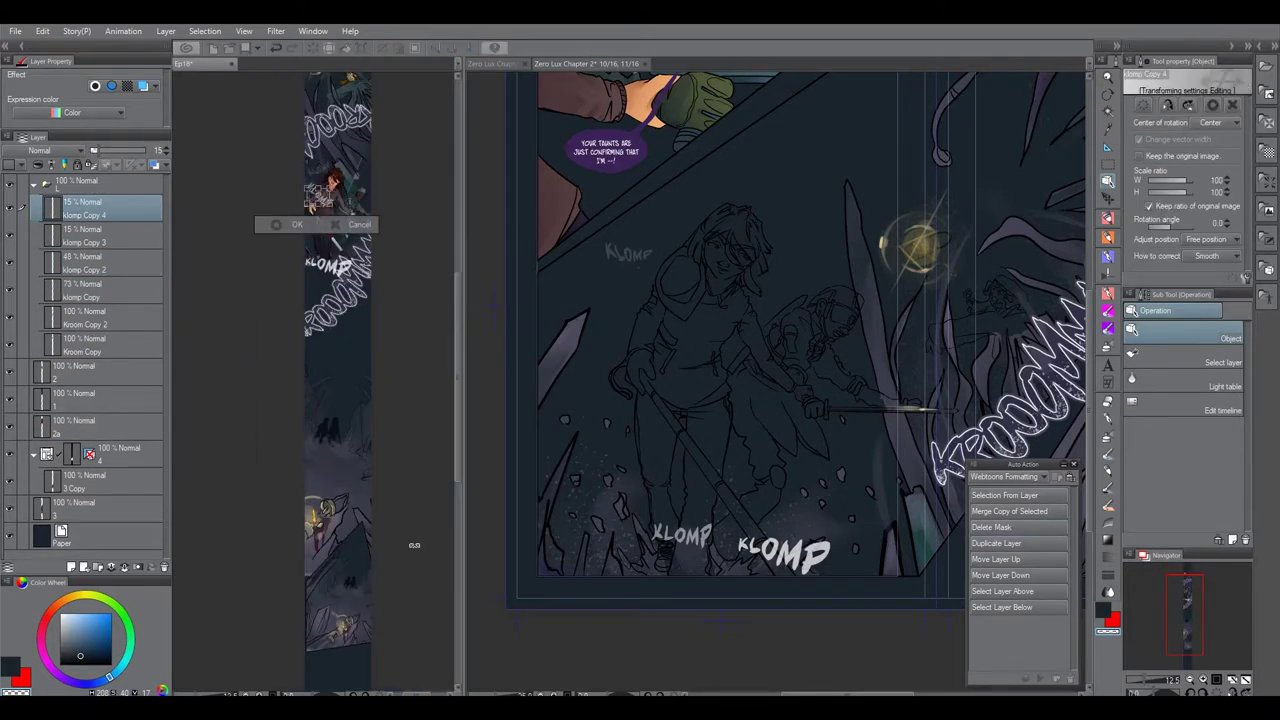
key("Down")
key("Down")
key("Down")
key("Down")
key("Down")
key("Down")
key("Down")
key("Down")
key("Down")
key("Down")
key("Return")
scroll(344, 427, "up", 4)
Transform the duplicated KLOMP with Scale/Rotate so that it sits below the silhouettes' feet.
right_click(360, 421)
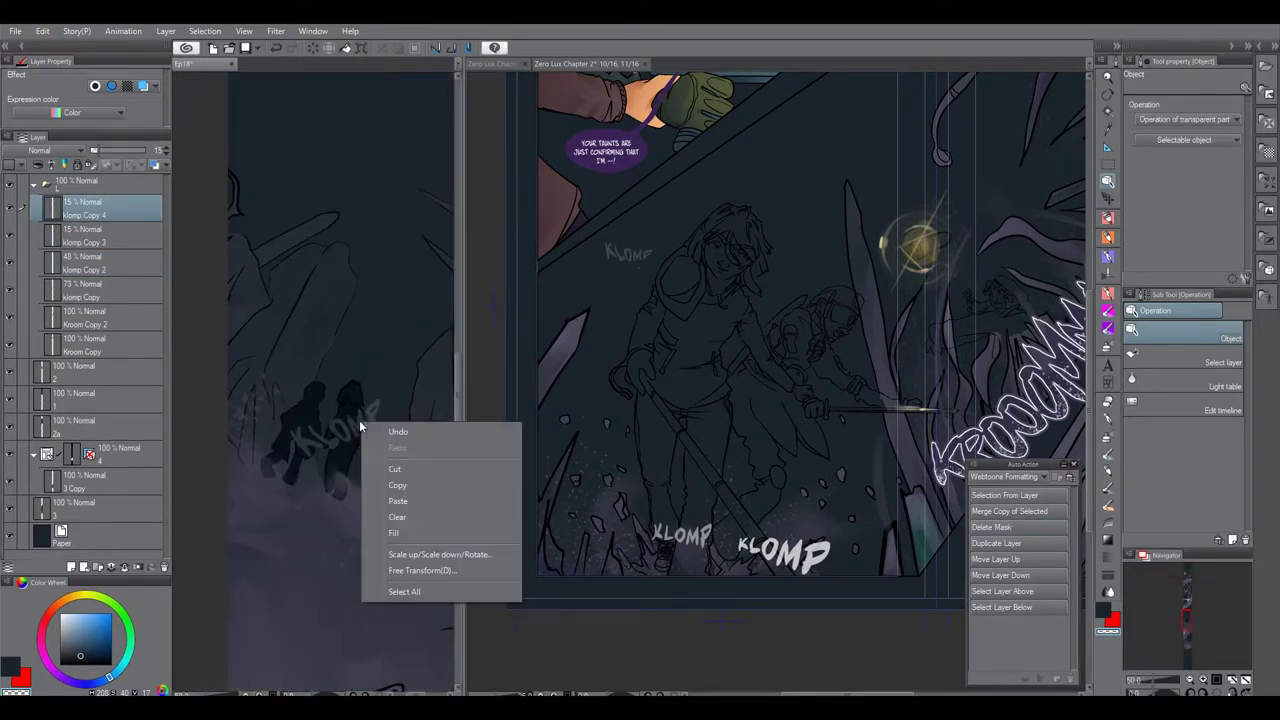
left_click(388, 556)
left_click_drag(367, 427, 337, 497)
key("Return")
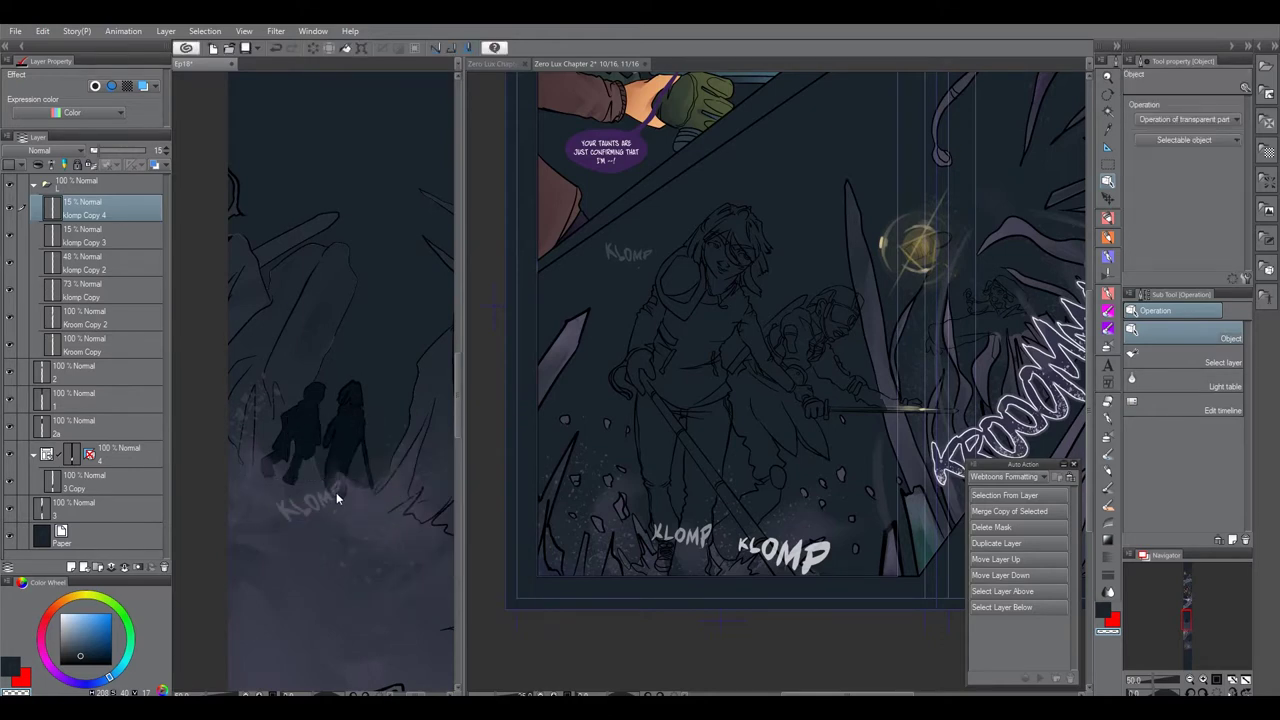
Duplicate the KLOMP at the silhouettes' feet, and rotate and place the new copy beside the figure nearer the strip's right edge.
left_click(995, 546)
right_click(364, 490)
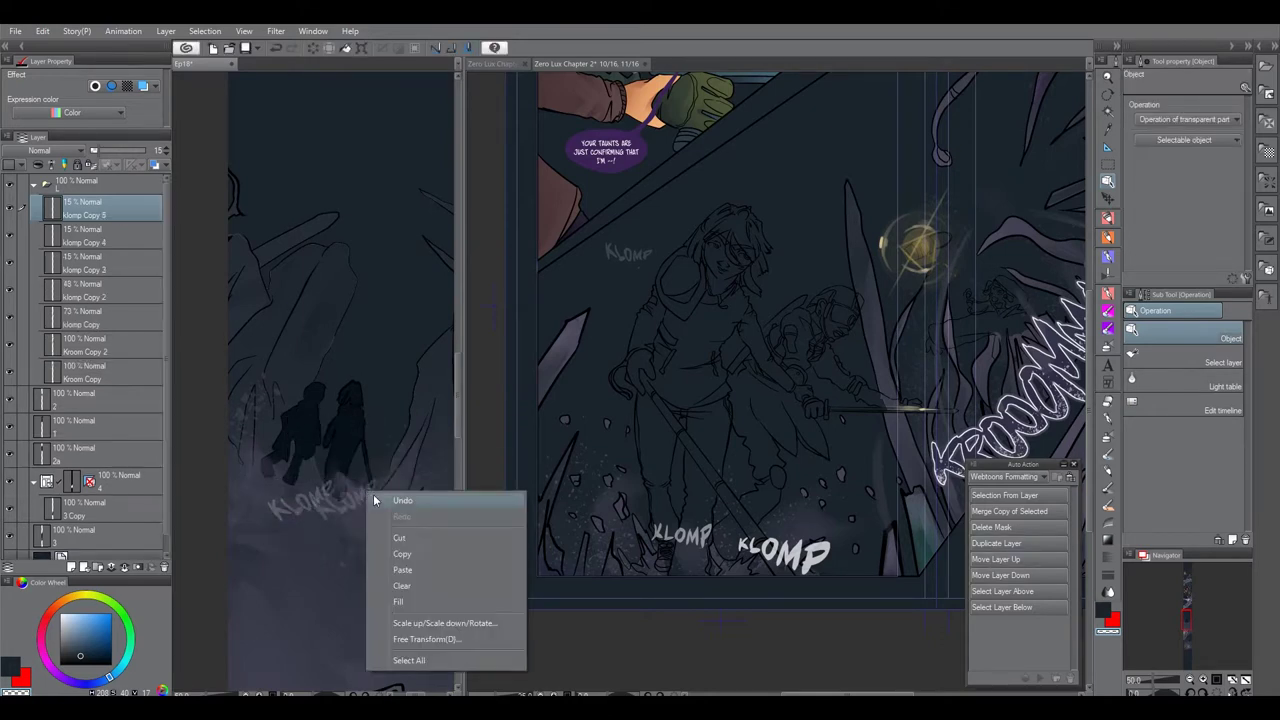
left_click(392, 624)
left_click_drag(389, 470, 380, 538)
left_click_drag(360, 528, 388, 493)
key("Return")
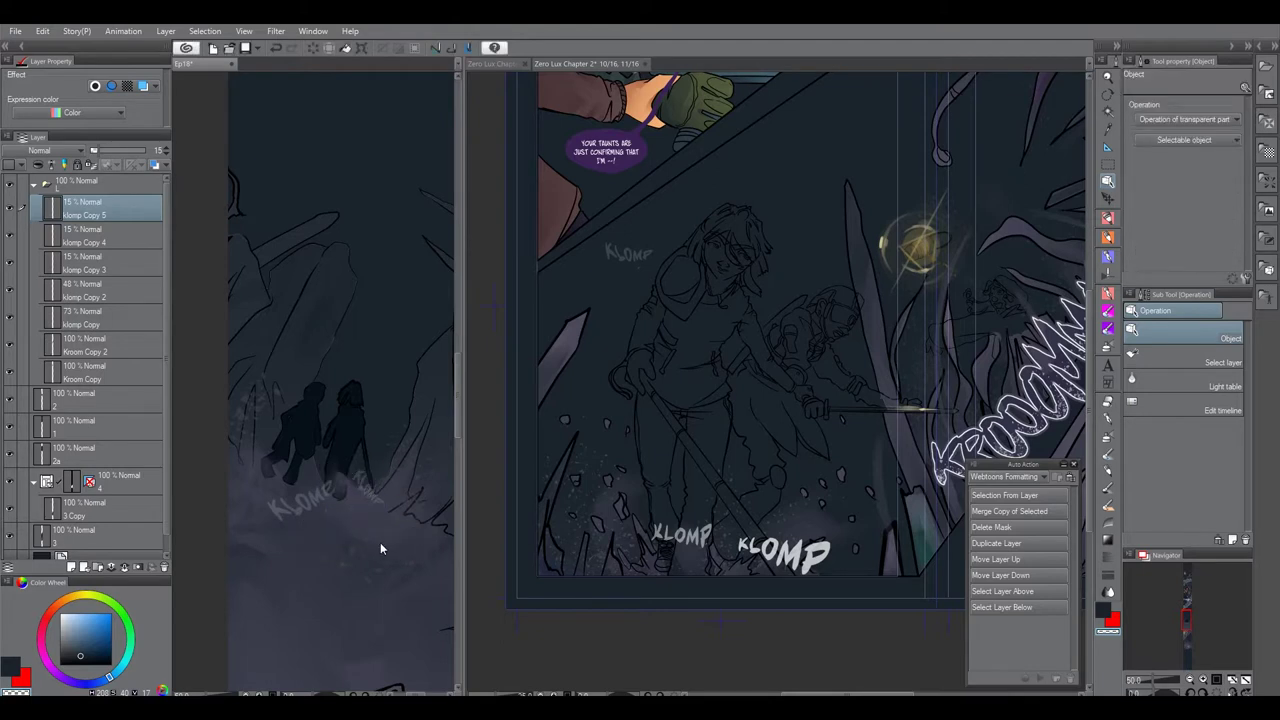
Save the Ep18 file and close the page 10–11 spread.
scroll(380, 542, "down", 6)
scroll(369, 449, "up", 4)
left_click_drag(366, 420, 389, 353)
scroll(389, 353, "down", 4)
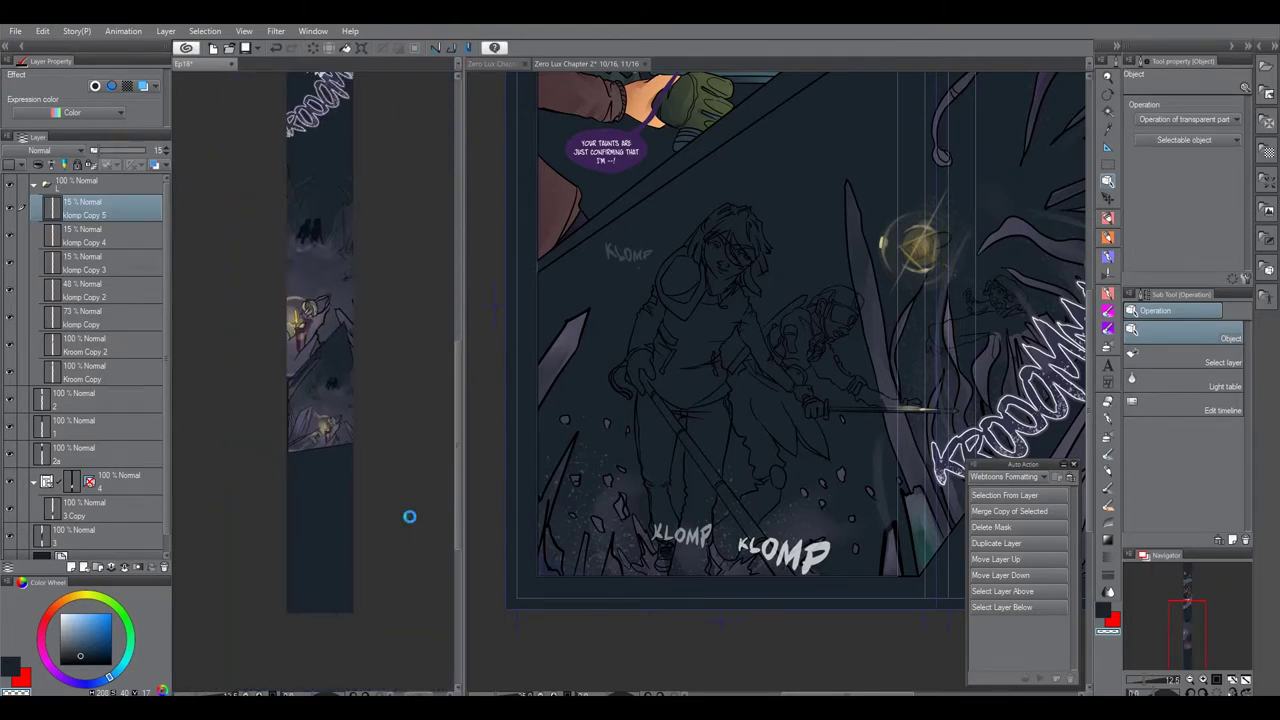
left_click_drag(373, 458, 330, 443)
left_click_drag(712, 386, 668, 379)
scroll(660, 382, "down", 4)
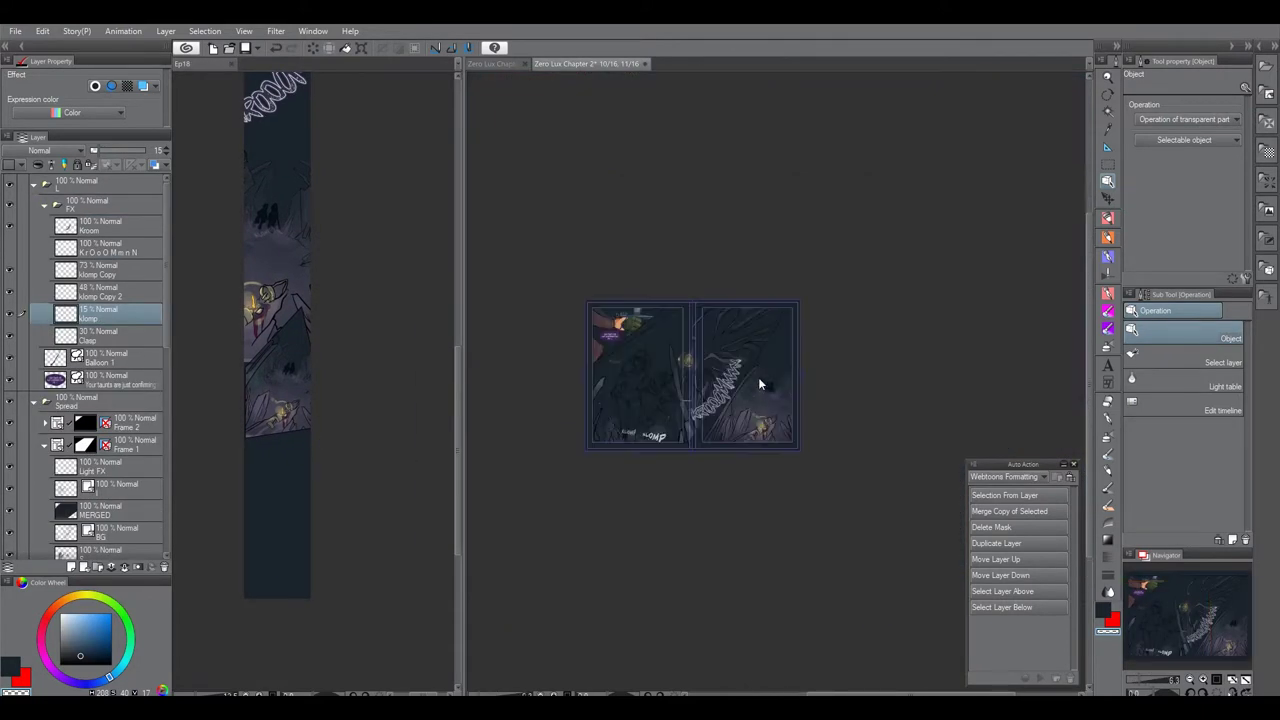
key("ctrl+w")
left_click(699, 271)
Open the page 12–13 spread of Zero Lux Chapter 2 and dock it as a tab beside the chapter overview.
scroll(736, 400, "down", 5)
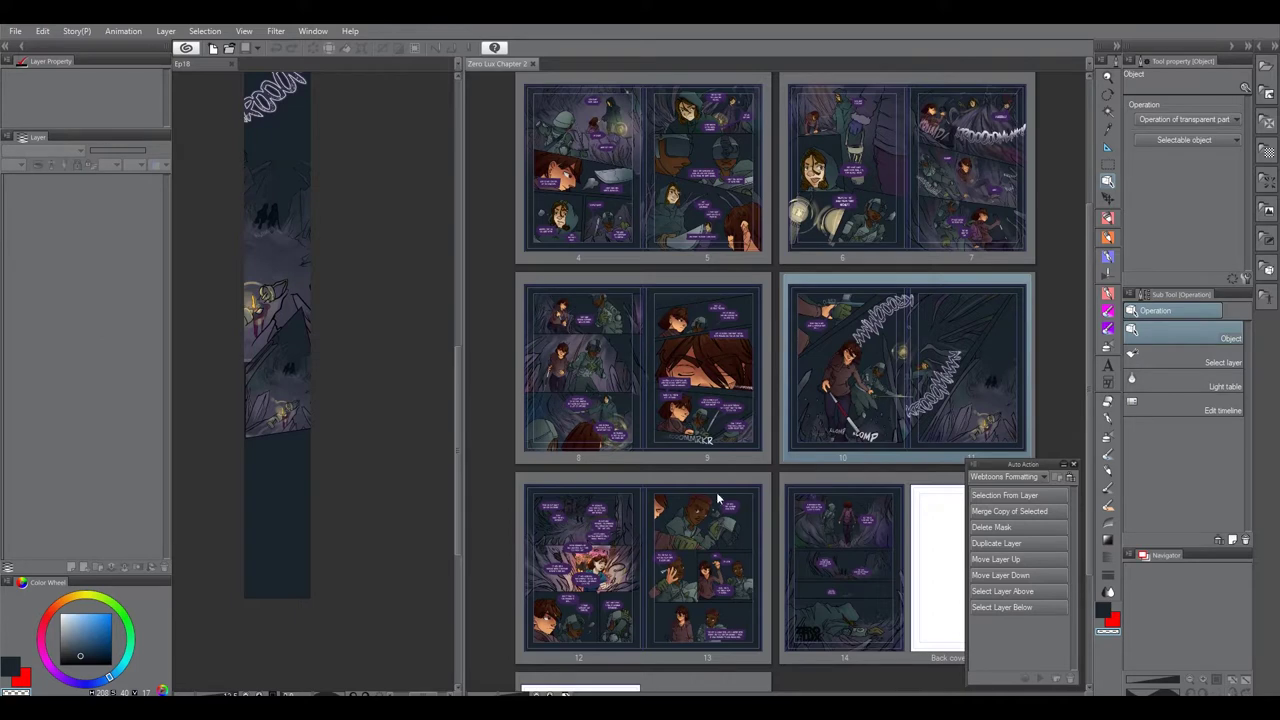
left_click(609, 527)
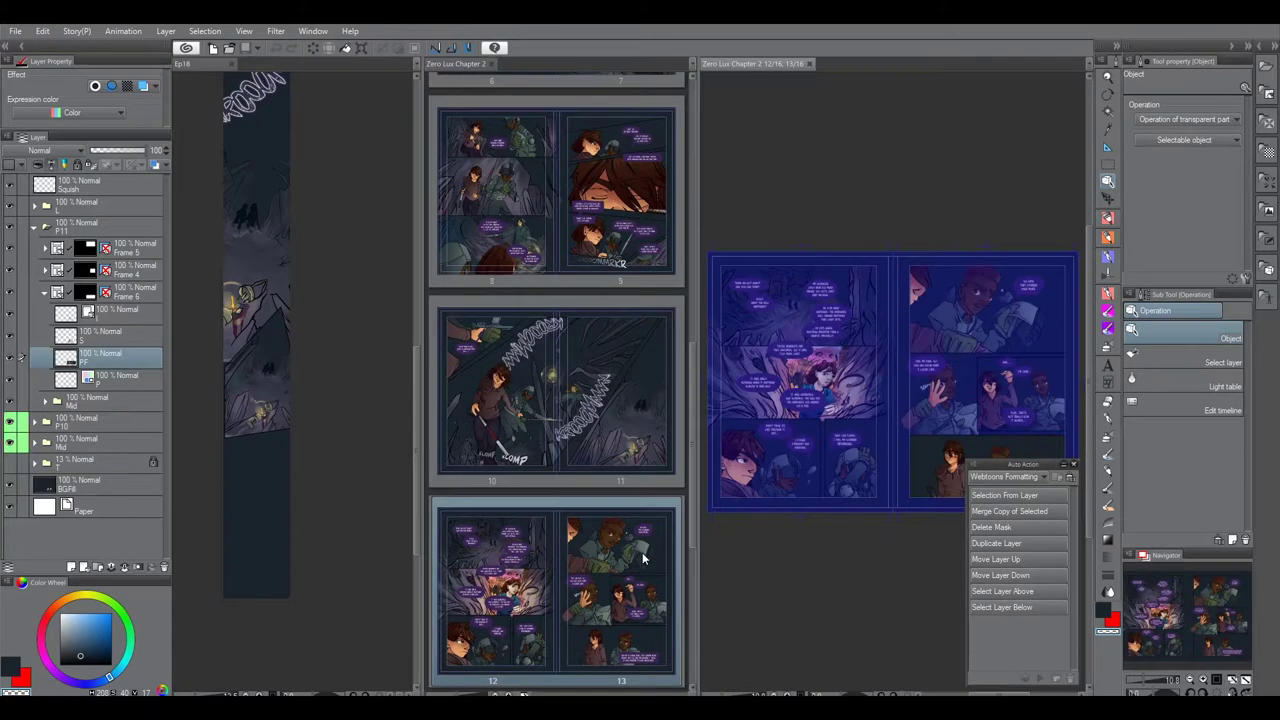
left_click_drag(730, 67, 600, 66)
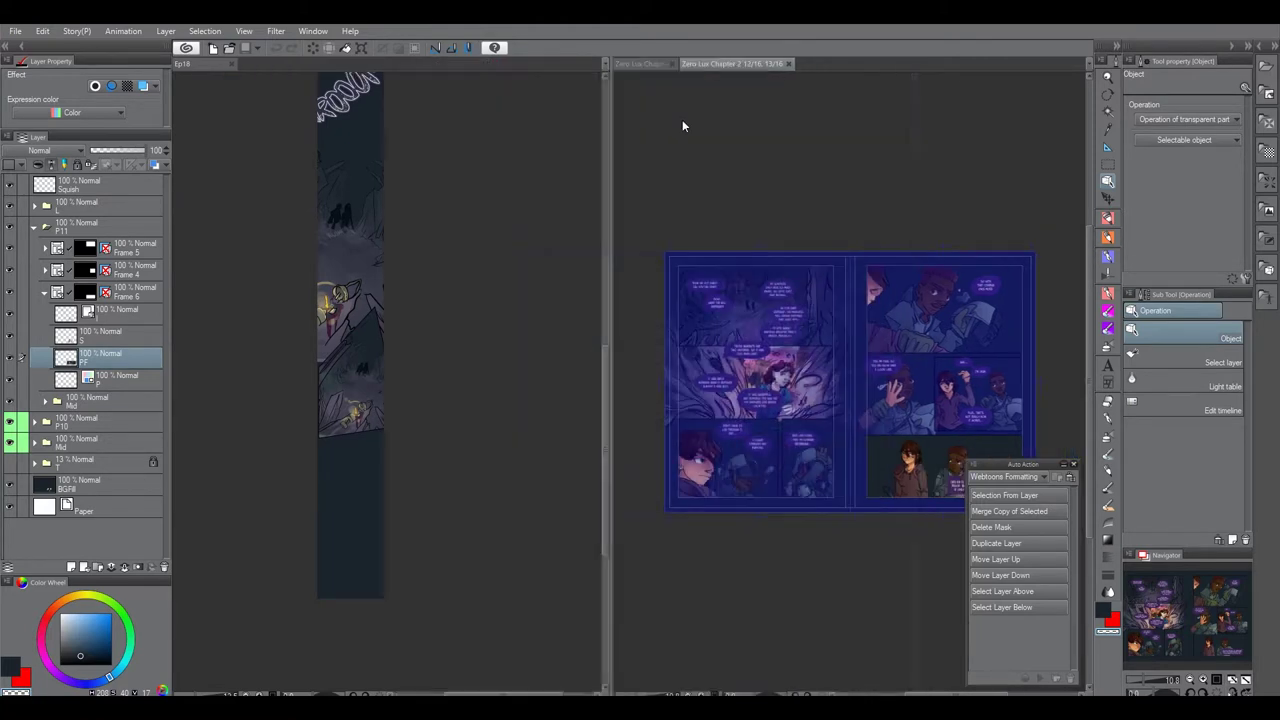
left_click(451, 389)
Examine the panels and dialogue on the first page of the page 12–13 spread.
scroll(451, 389, "up", 3)
left_click_drag(731, 309, 760, 334)
scroll(760, 335, "up", 6)
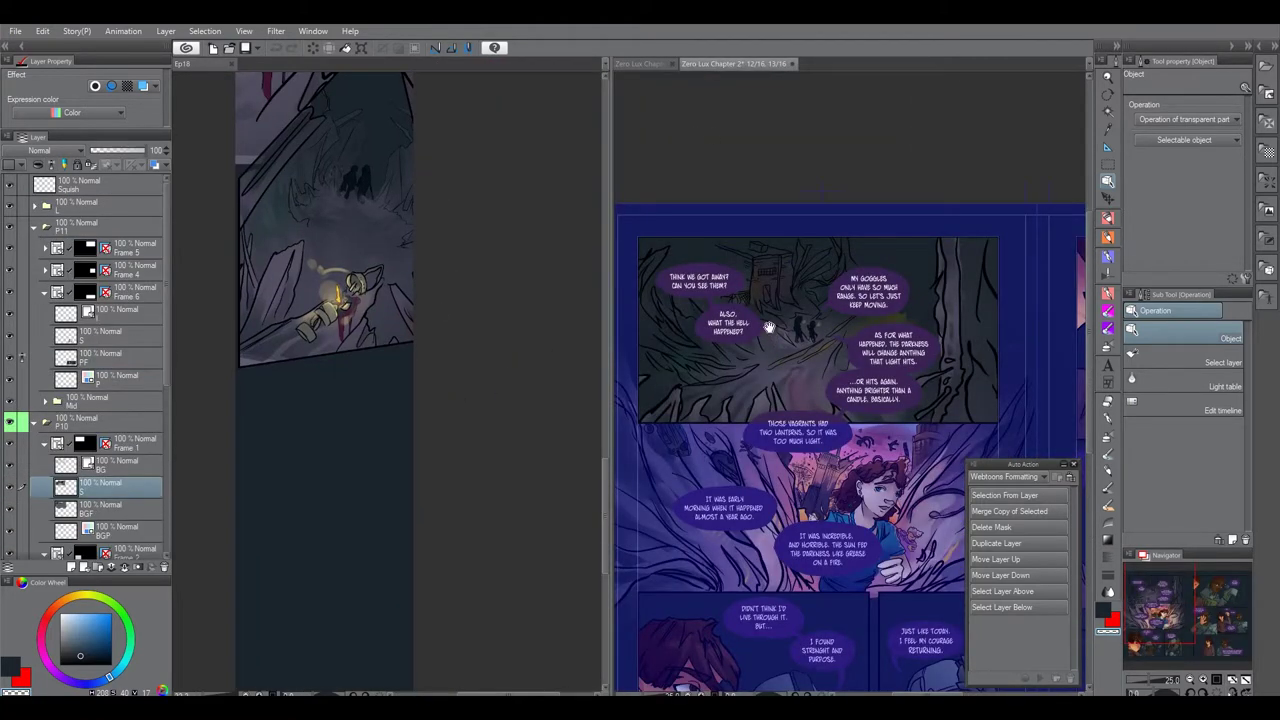
left_click_drag(792, 445, 960, 350)
scroll(783, 377, "up", 2)
left_click_drag(1030, 440, 764, 333)
scroll(764, 333, "down", 6)
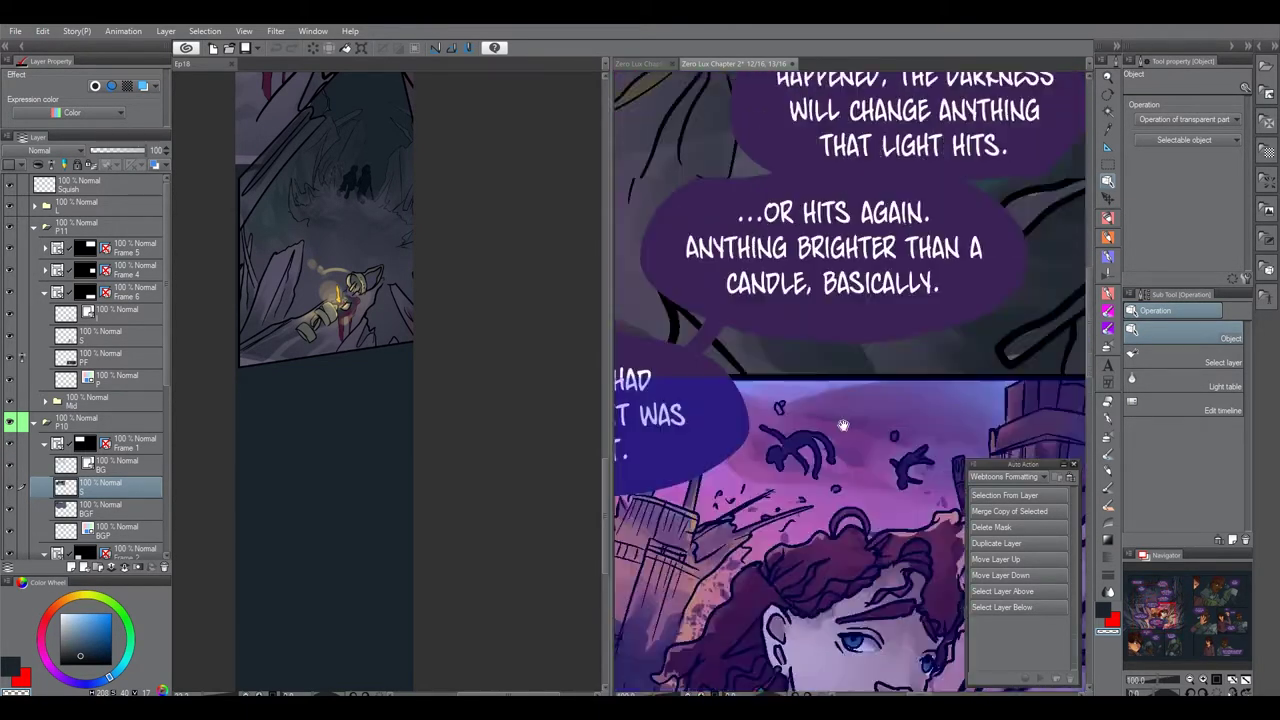
right_click(803, 364)
left_click(846, 430)
Return to the lower end of the Ep18 strip, collapse the L lettering folder and select the Paper layer.
left_click(476, 368)
left_click_drag(490, 412, 500, 166)
scroll(483, 561, "down", 1)
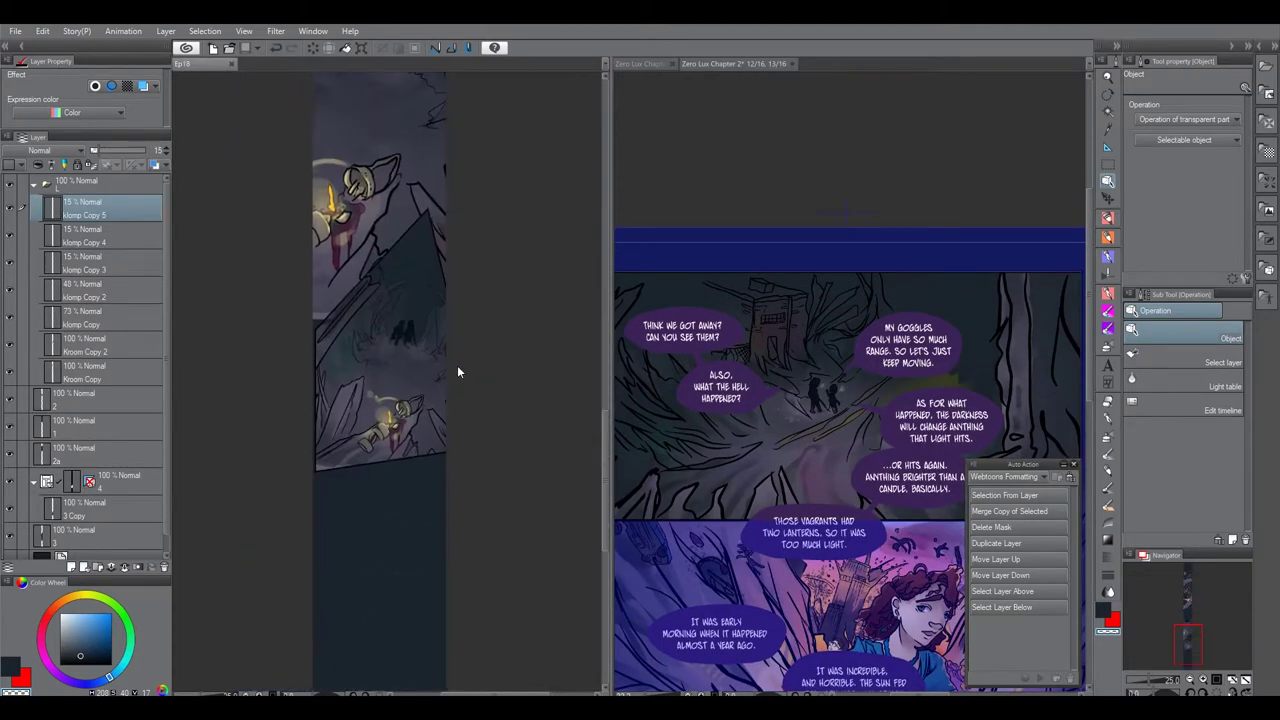
left_click_drag(511, 399, 526, 203)
left_click(35, 185)
left_click(110, 372)
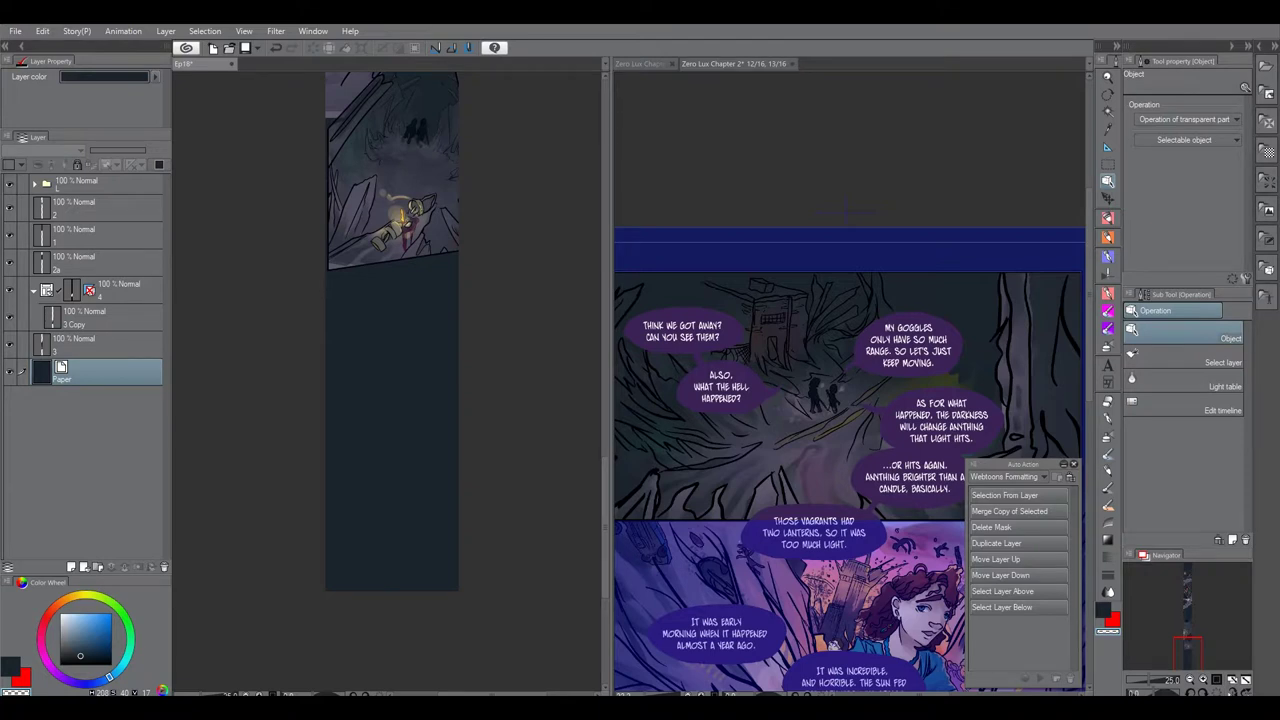
left_click_drag(486, 306, 524, 382)
right_click(509, 391)
left_click(552, 472)
key("ctrl+z")
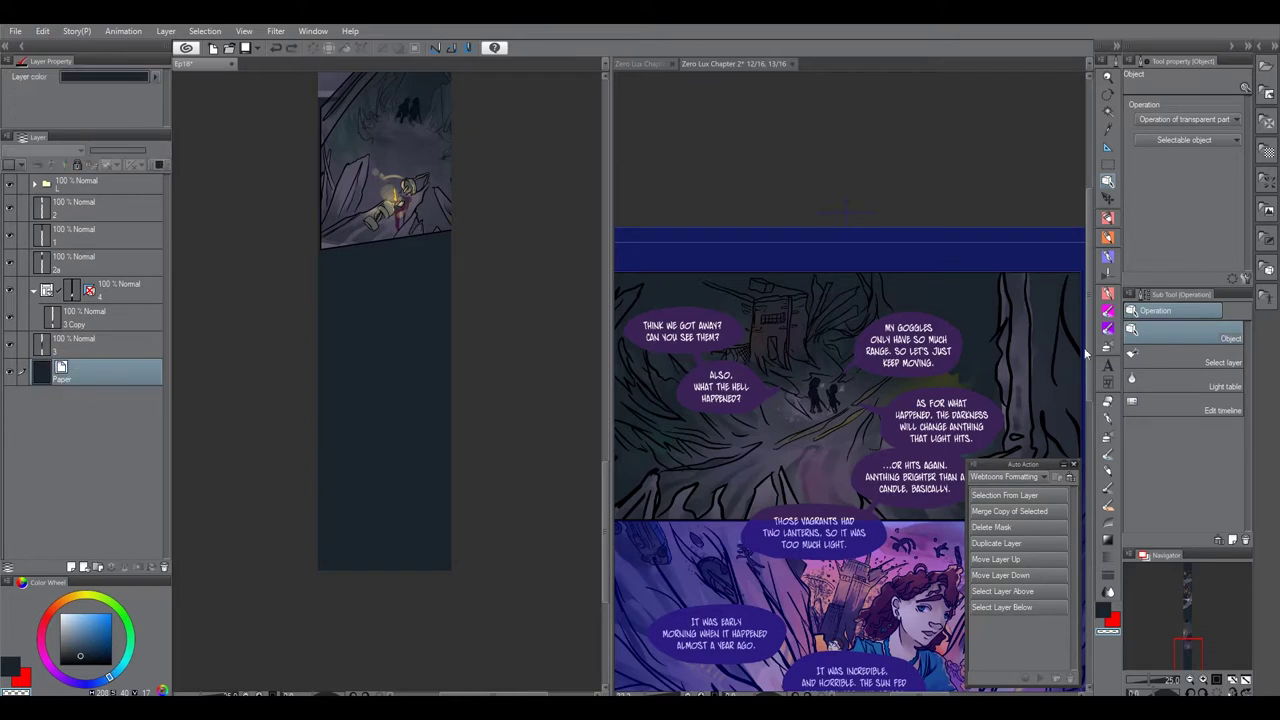
Make a merged copy of the artwork layers in page 12's first panel and paste it into Ep18 just above the Paper layer.
left_click(1072, 350)
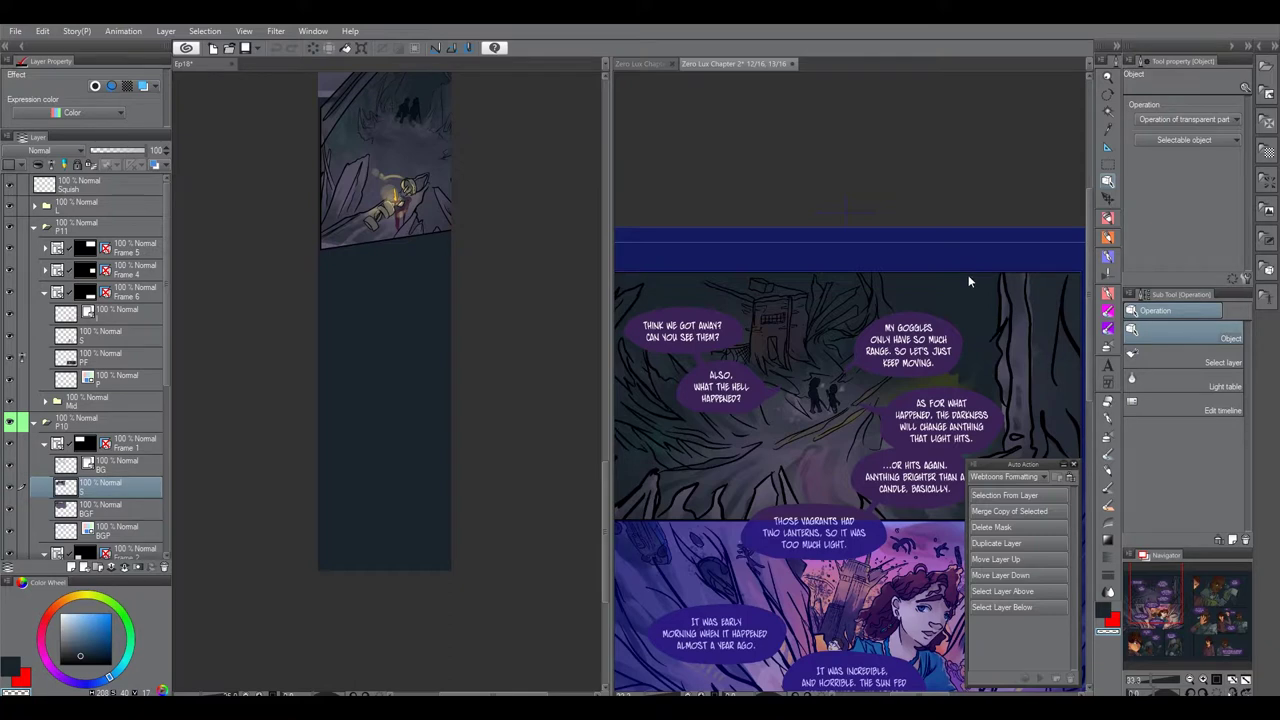
left_click(14, 488)
left_click(14, 488)
left_click(110, 508)
left_click(130, 470, "shift")
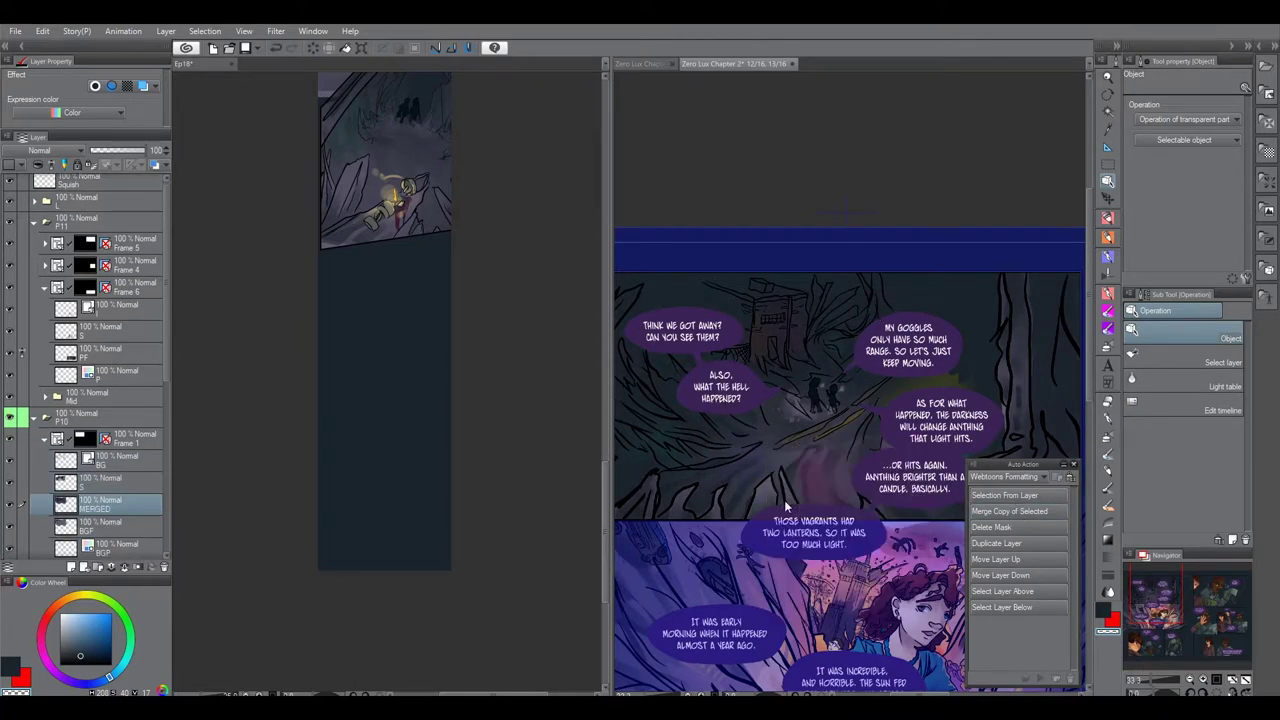
left_click(493, 413)
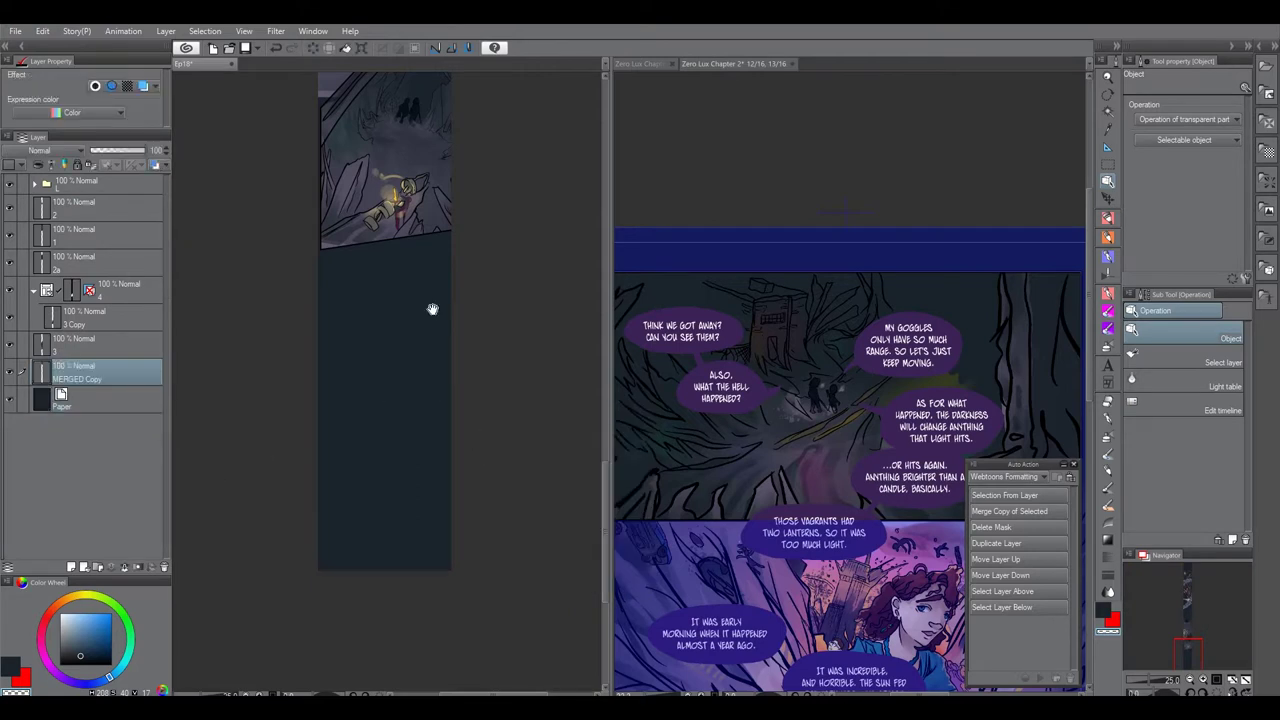
Transform the pasted forest artwork, placing it near the lower end of the strip with the building side inside the canvas.
scroll(434, 474, "down", 3)
key("ctrl+t")
left_click_drag(448, 174, 408, 519)
scroll(408, 519, "up", 2)
scroll(430, 532, "up", 2)
left_click_drag(370, 457, 429, 504)
left_click(461, 624)
left_click_drag(520, 520, 539, 473)
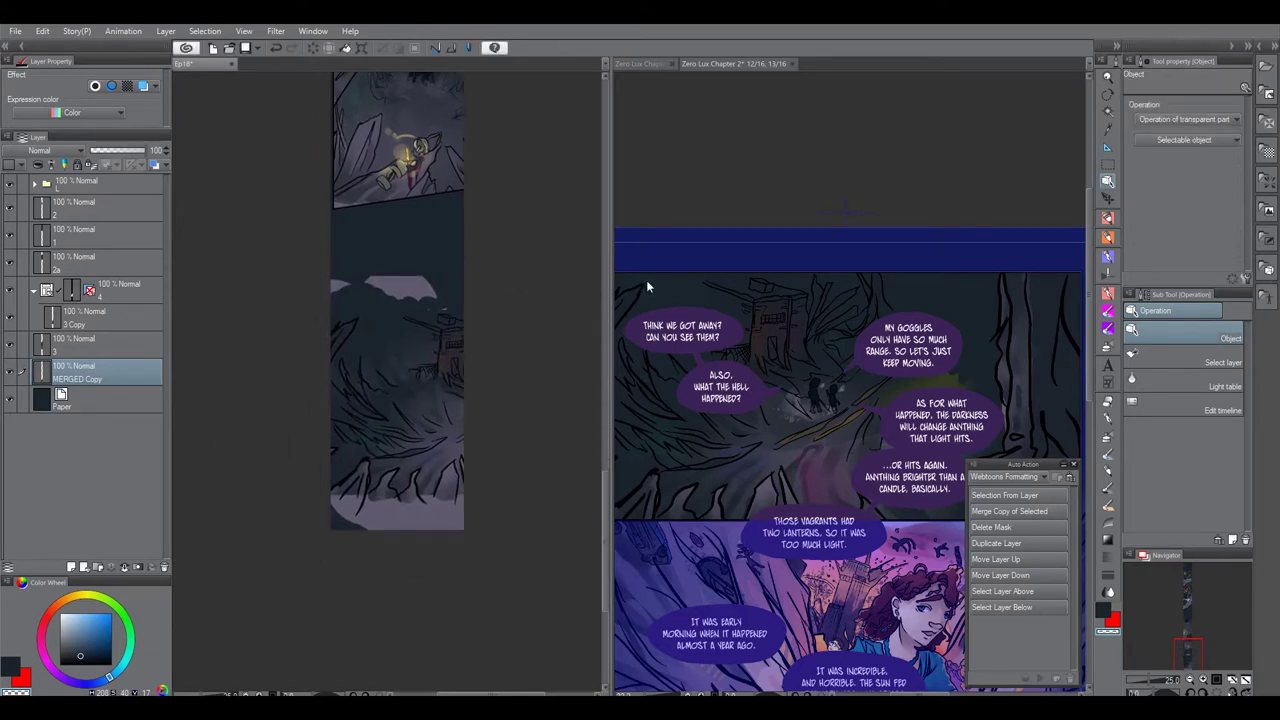
Draw a four-sided polyline frame with slanted edges around the pasted forest artwork and select its border with the Object tool.
left_click(1108, 382)
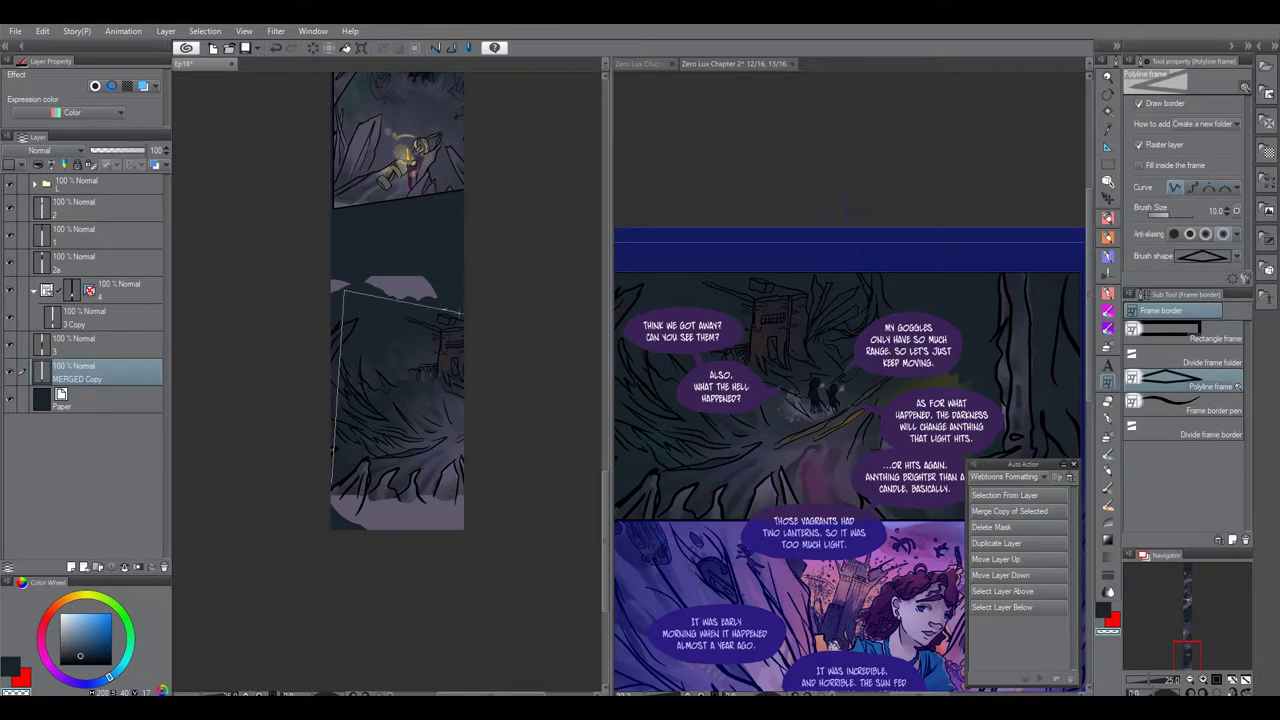
double_click(333, 484)
left_click(1108, 181)
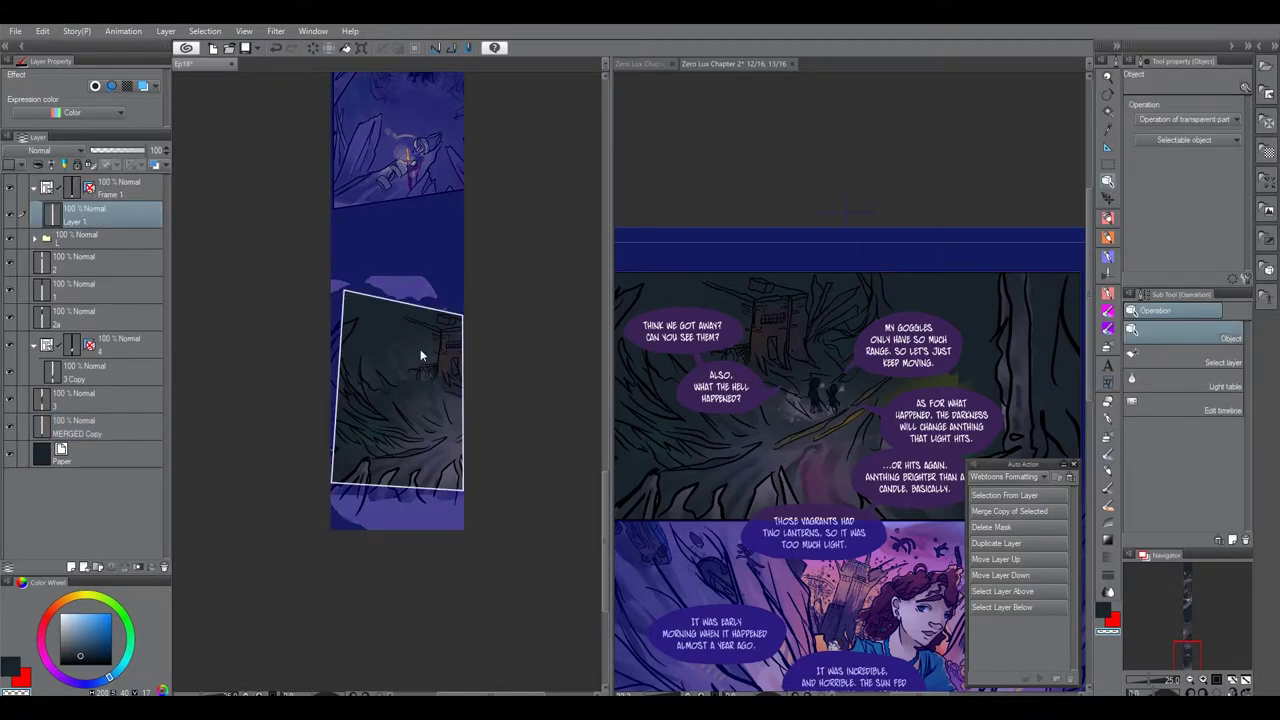
left_click(438, 308)
left_click(461, 315)
left_click(1194, 201)
left_click(478, 472)
left_click(743, 331)
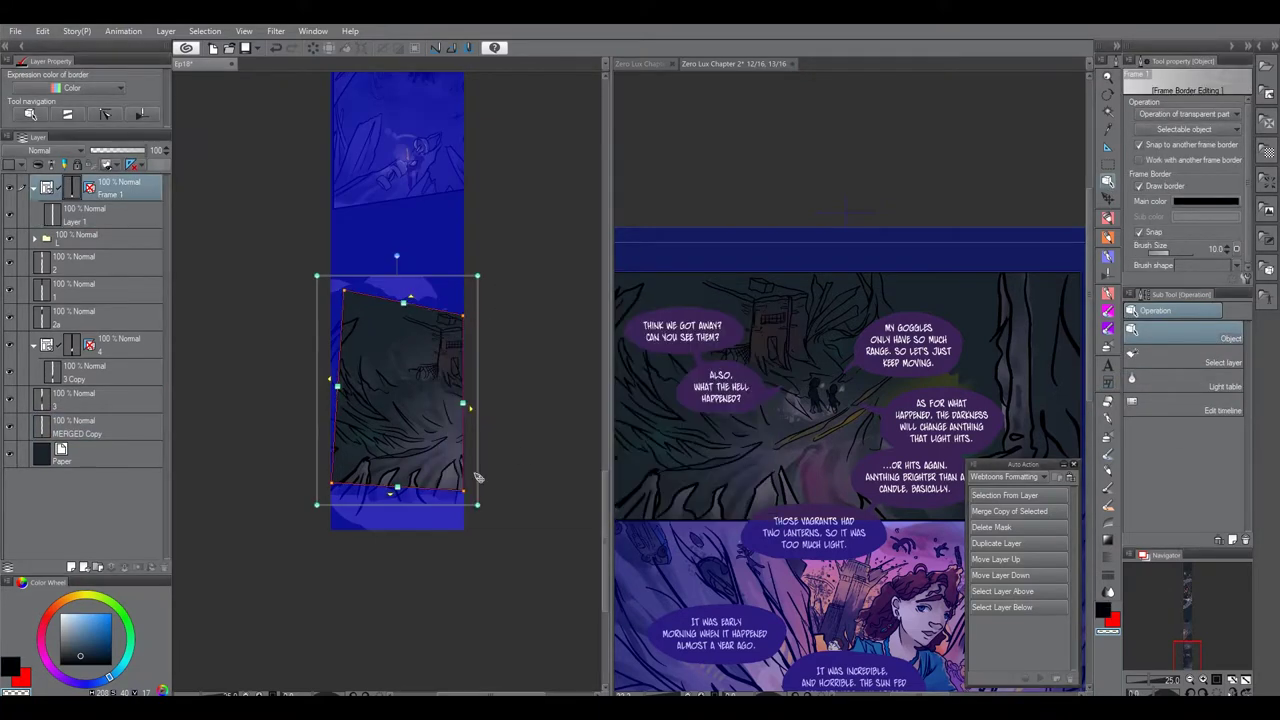
Move the new frame folder below layer 3, put MERGED Copy inside it and delete the folder's empty layer.
left_click_drag(112, 190, 119, 440)
left_click_drag(116, 375, 116, 411)
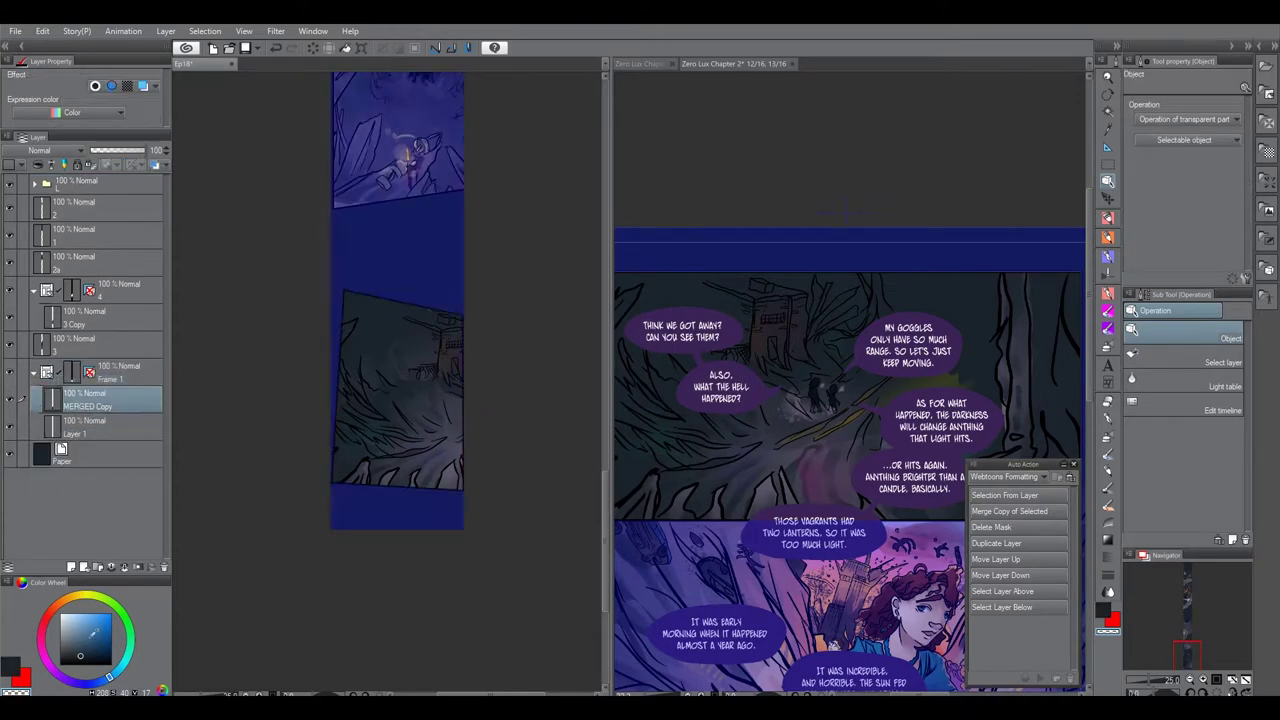
left_click(107, 431)
left_click(164, 567)
left_click(34, 373)
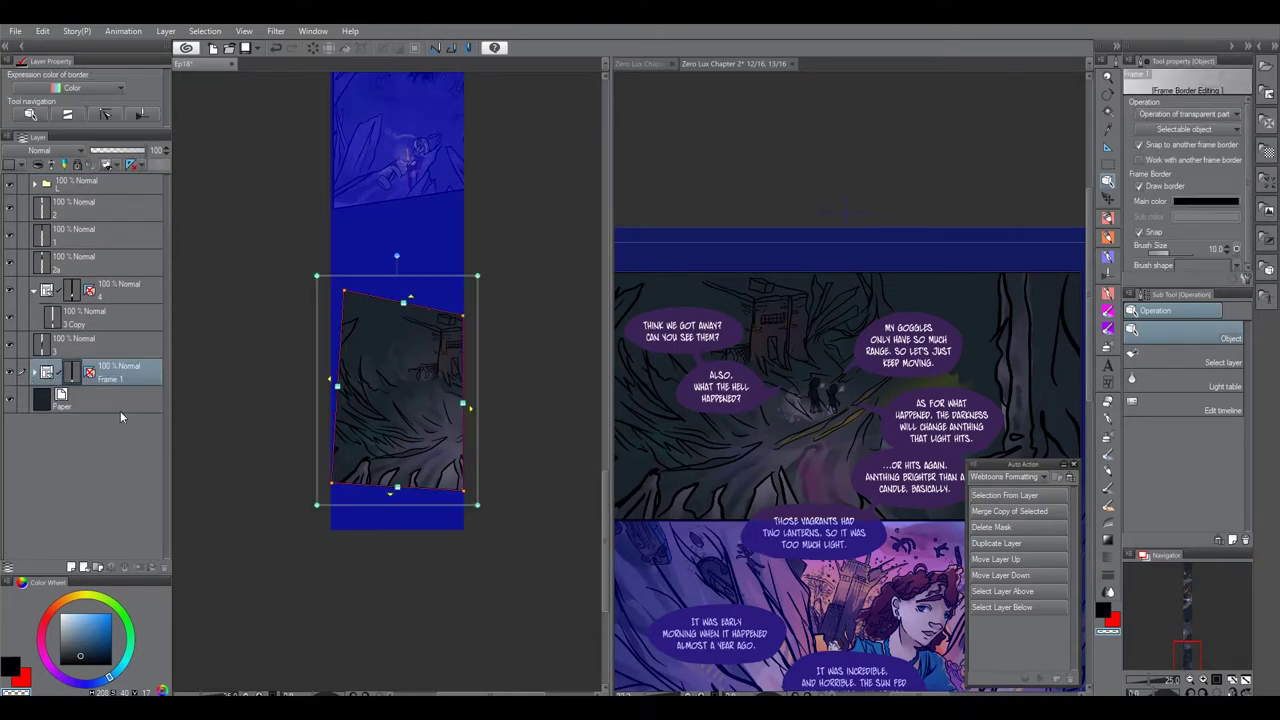
Add a raster layer above MERGED Copy in the frame folder and paint out the leftover bubble edge beside the roof with PatOfButter.
scroll(460, 290, "up", 3)
left_click_drag(451, 343, 514, 326)
left_click(34, 373)
key("ctrl+shift+n")
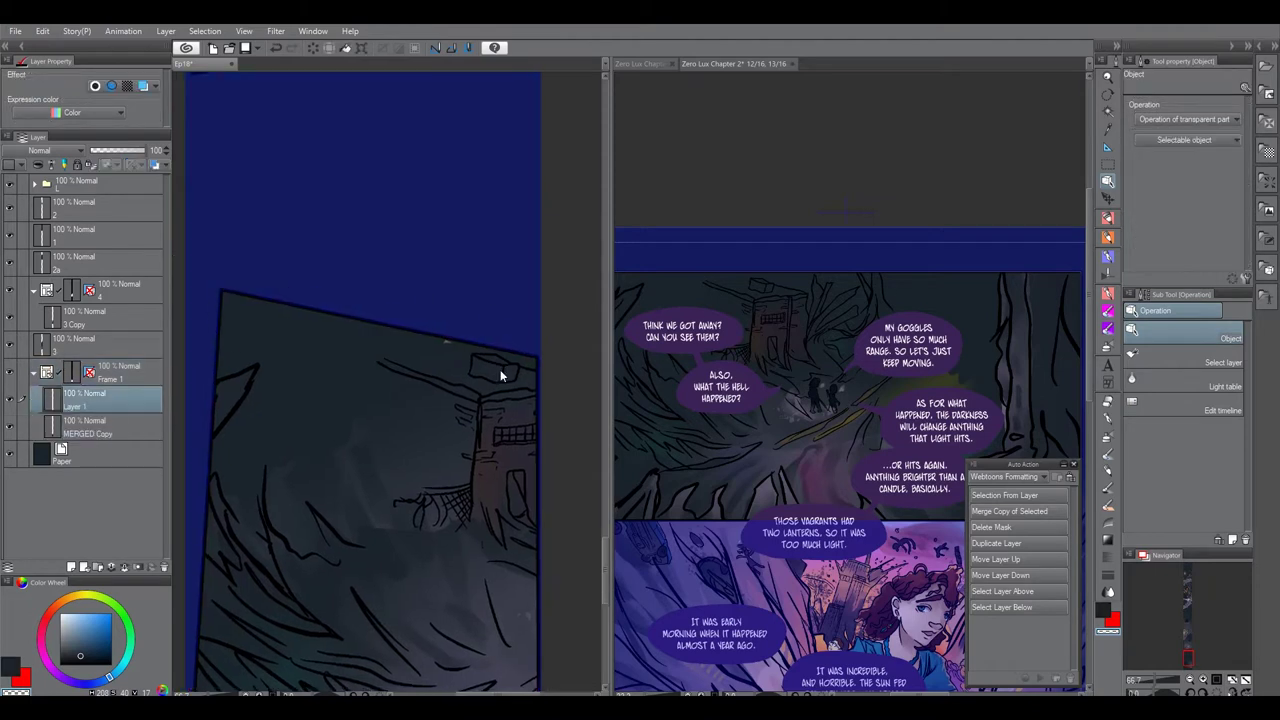
key("b")
scroll(448, 343, "up", 2)
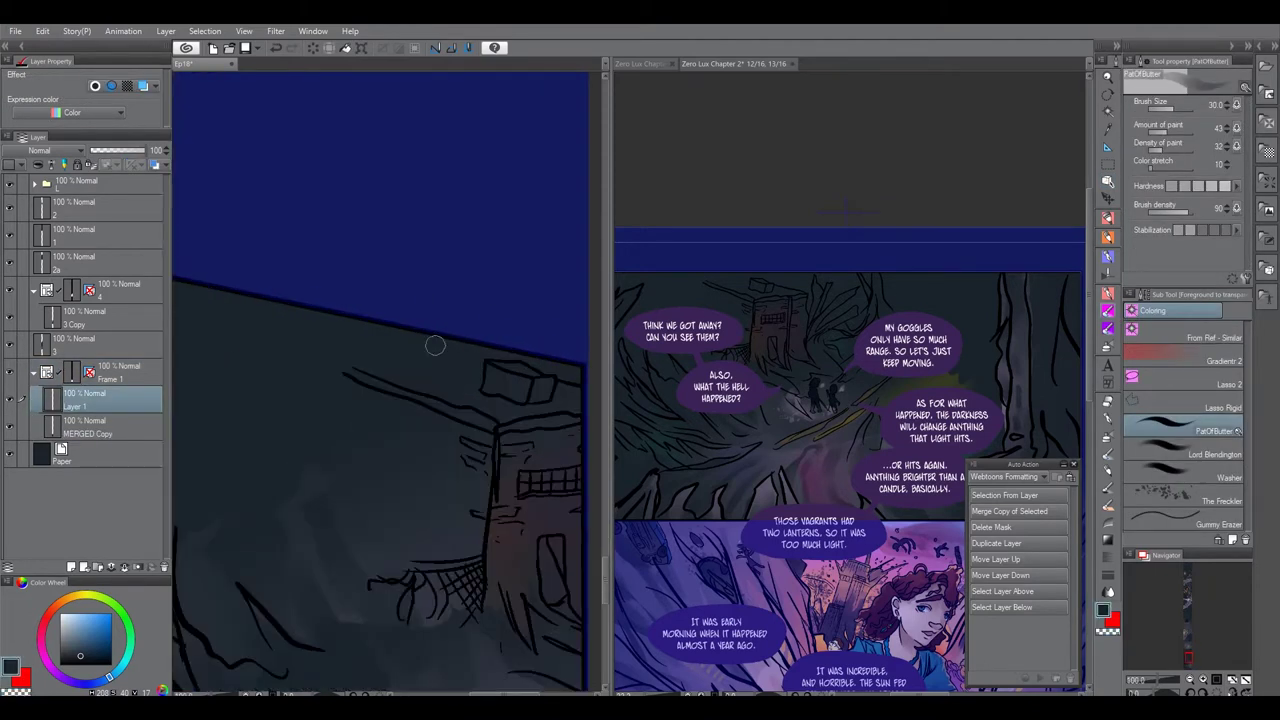
scroll(478, 340, "down", 4)
left_click_drag(474, 407, 428, 426)
scroll(438, 450, "up", 4)
left_click(428, 406, "alt")
scroll(423, 324, "down", 4)
left_click_drag(421, 305, 422, 446)
Rename the frame folder 5, collapse it and select the Paper layer.
double_click(108, 377)
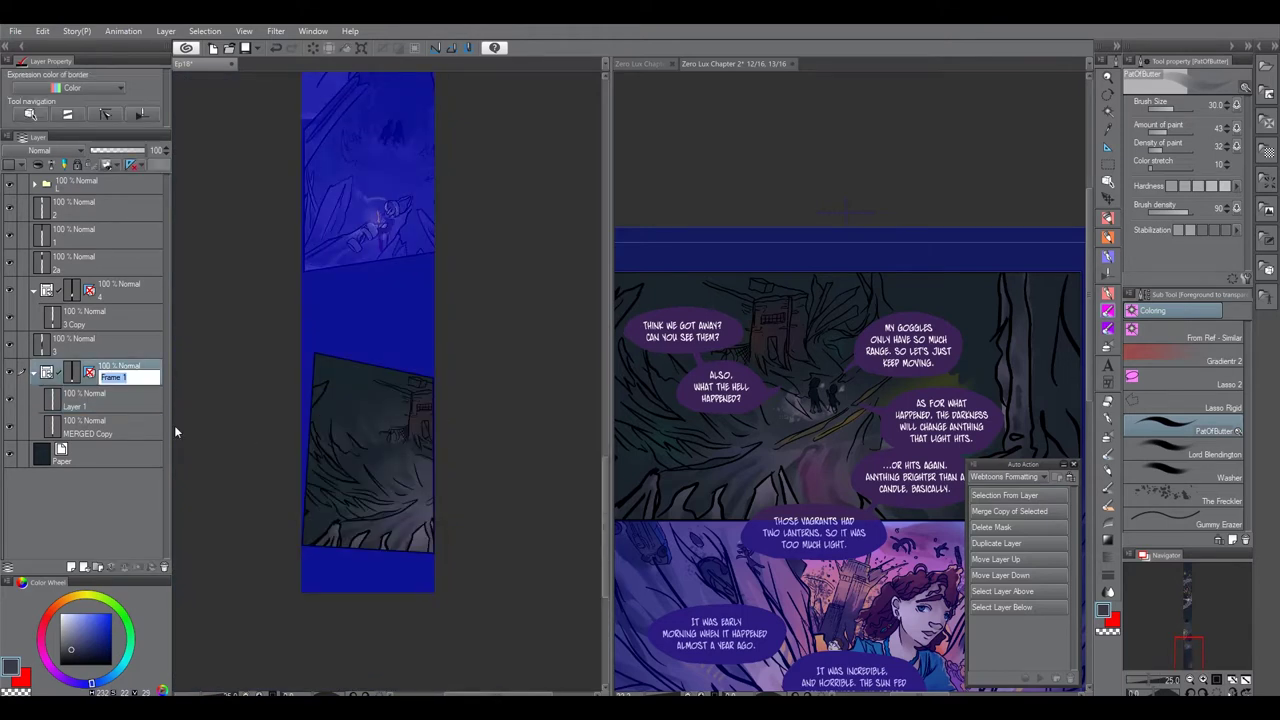
type("5")
key("Return")
left_click(34, 372)
left_click(125, 399)
Extend the Ep18 canvas downward to a height of about 13,900 px, keeping the 800 px width.
scroll(460, 260, "down", 1)
left_click_drag(460, 260, 443, 481)
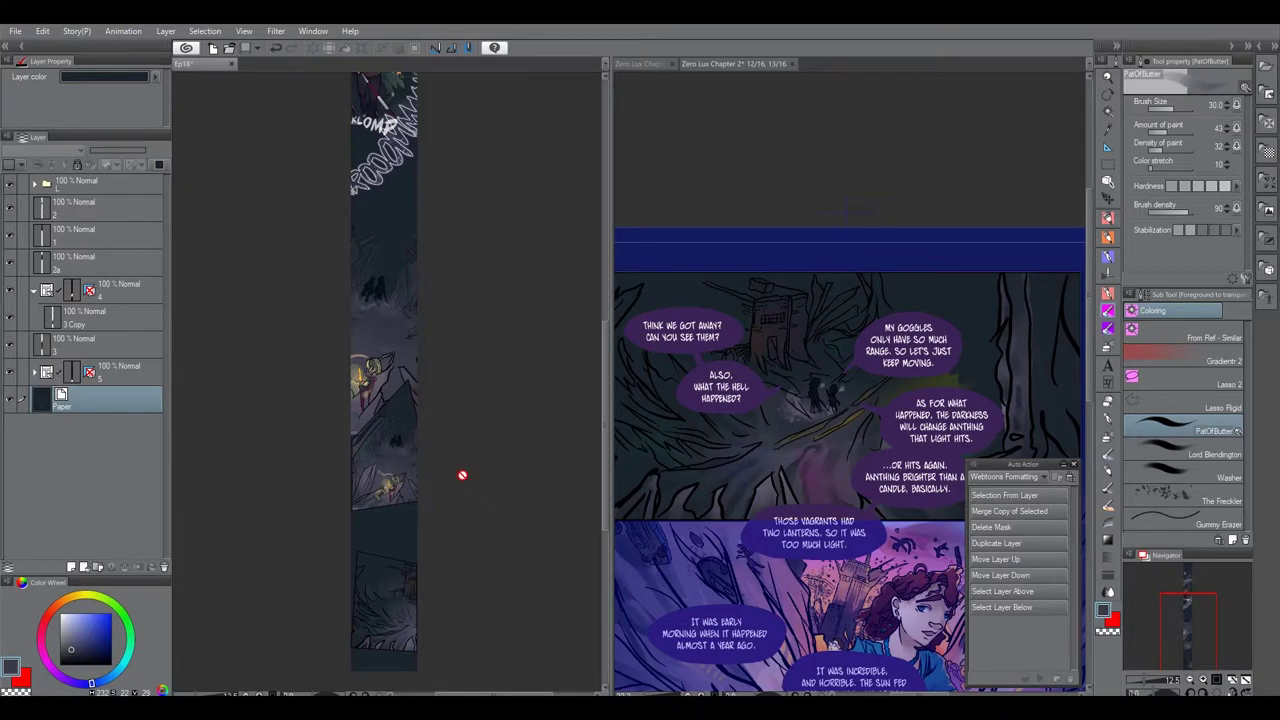
key("ctrl+minus")
left_click_drag(461, 427, 437, 355)
left_click(42, 31)
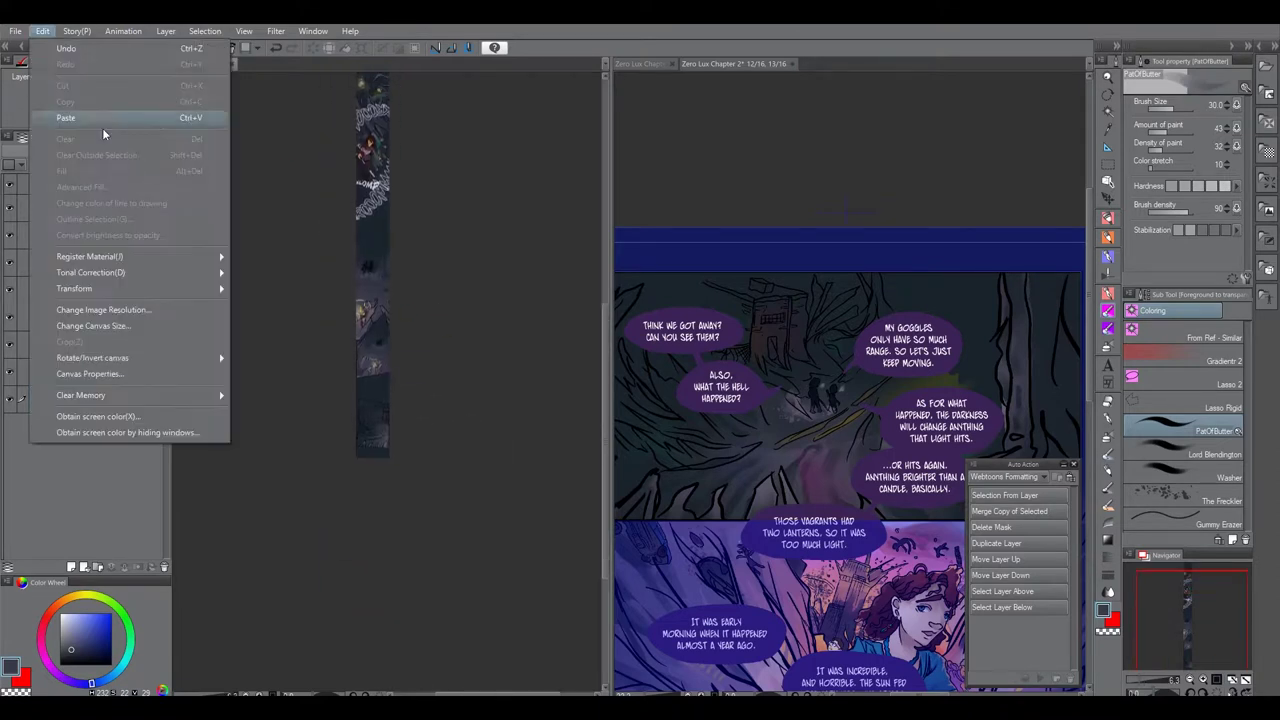
left_click(130, 326)
left_click_drag(374, 458, 374, 618)
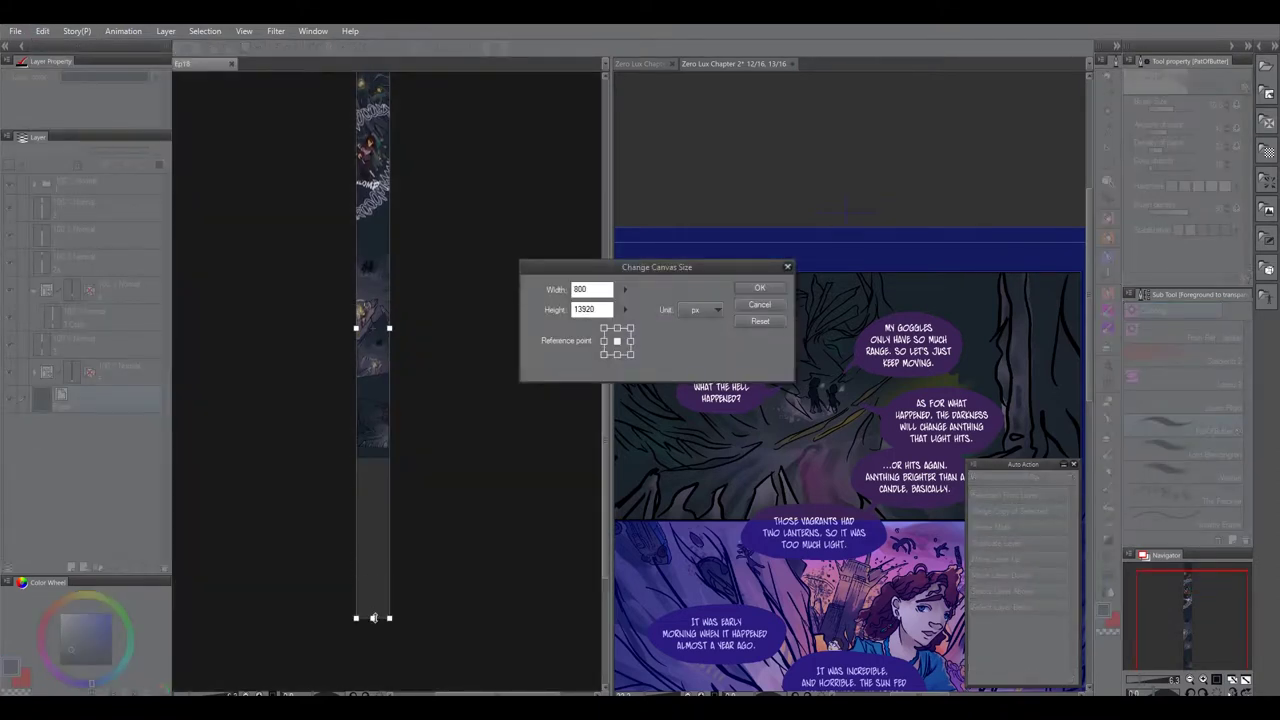
key("Return")
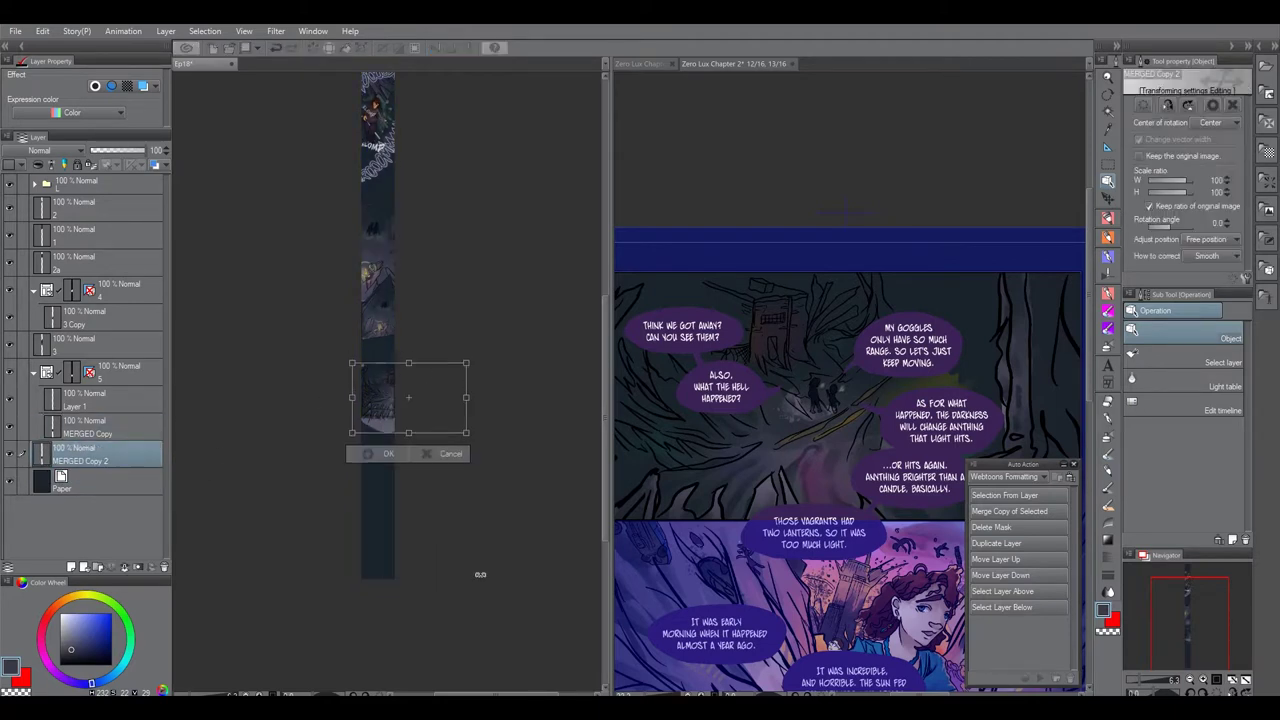
Place a second merged copy of the forest panel below frame 5 with the two silhouettes inside the strip.
scroll(384, 465, "up", 5)
left_click_drag(422, 443, 420, 315)
left_click_drag(414, 295, 362, 556)
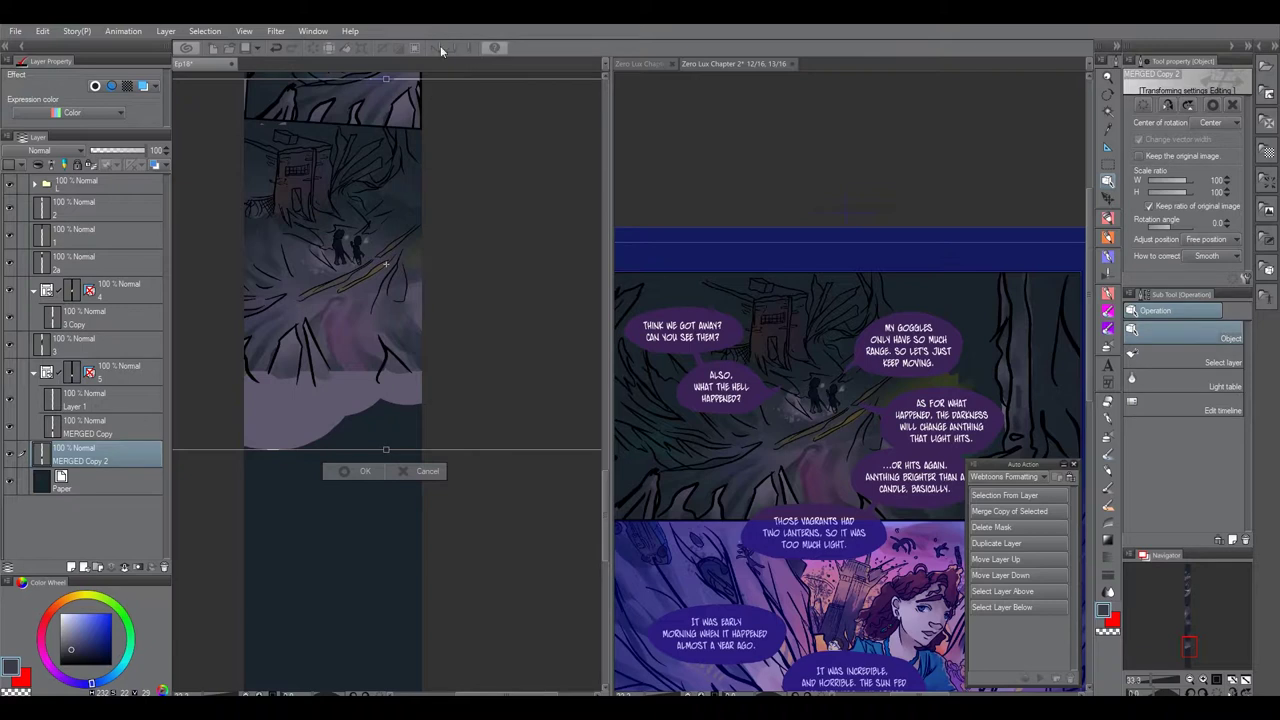
left_click_drag(445, 361, 417, 462)
left_click_drag(388, 416, 388, 443)
Scale the second forest copy to 137%, position it with a gap below frame 5 and apply the transform.
scroll(387, 456, "down", 3)
left_click_drag(453, 485, 540, 538)
left_click_drag(340, 469, 301, 535)
left_click_drag(326, 541, 351, 534)
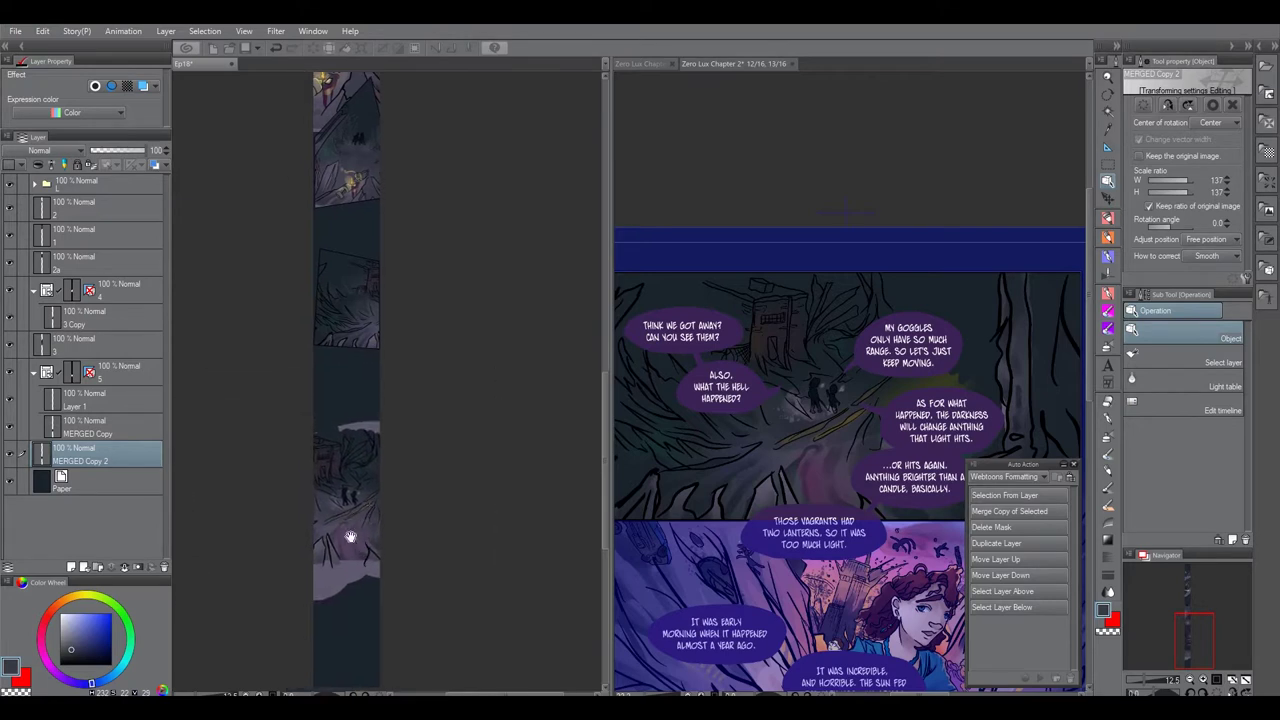
scroll(351, 534, "up", 2)
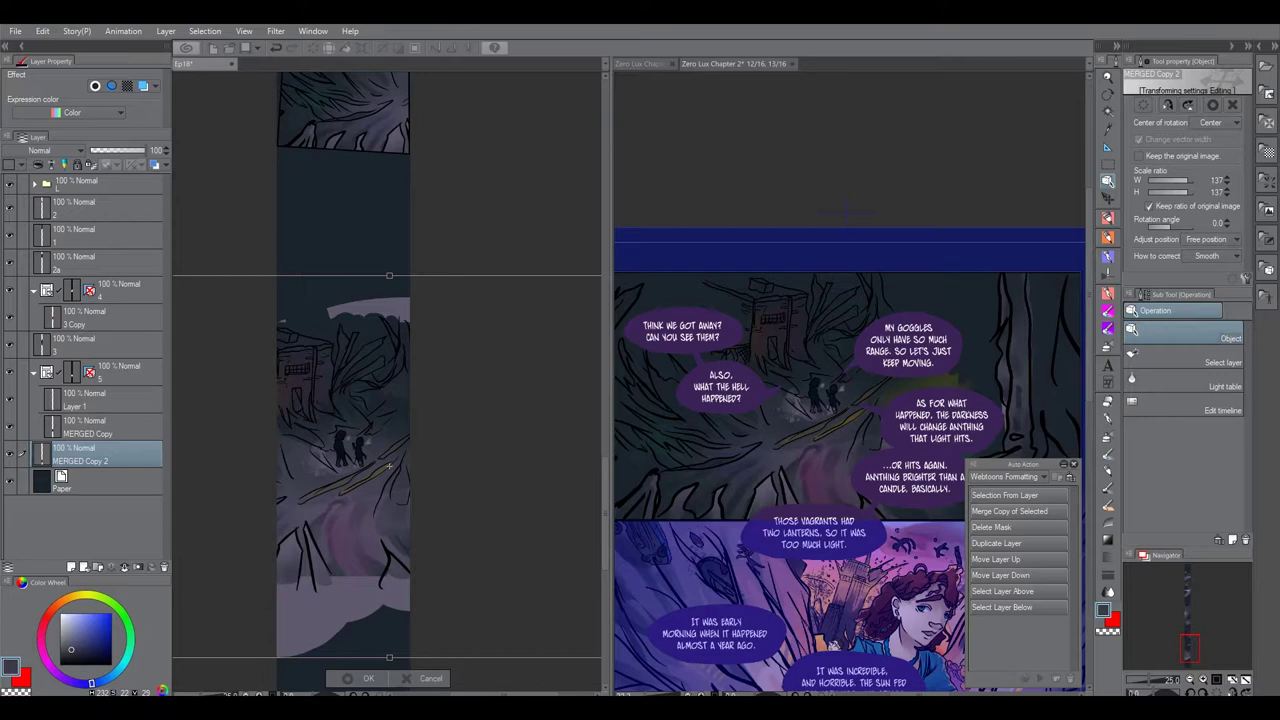
left_click_drag(437, 357, 499, 420)
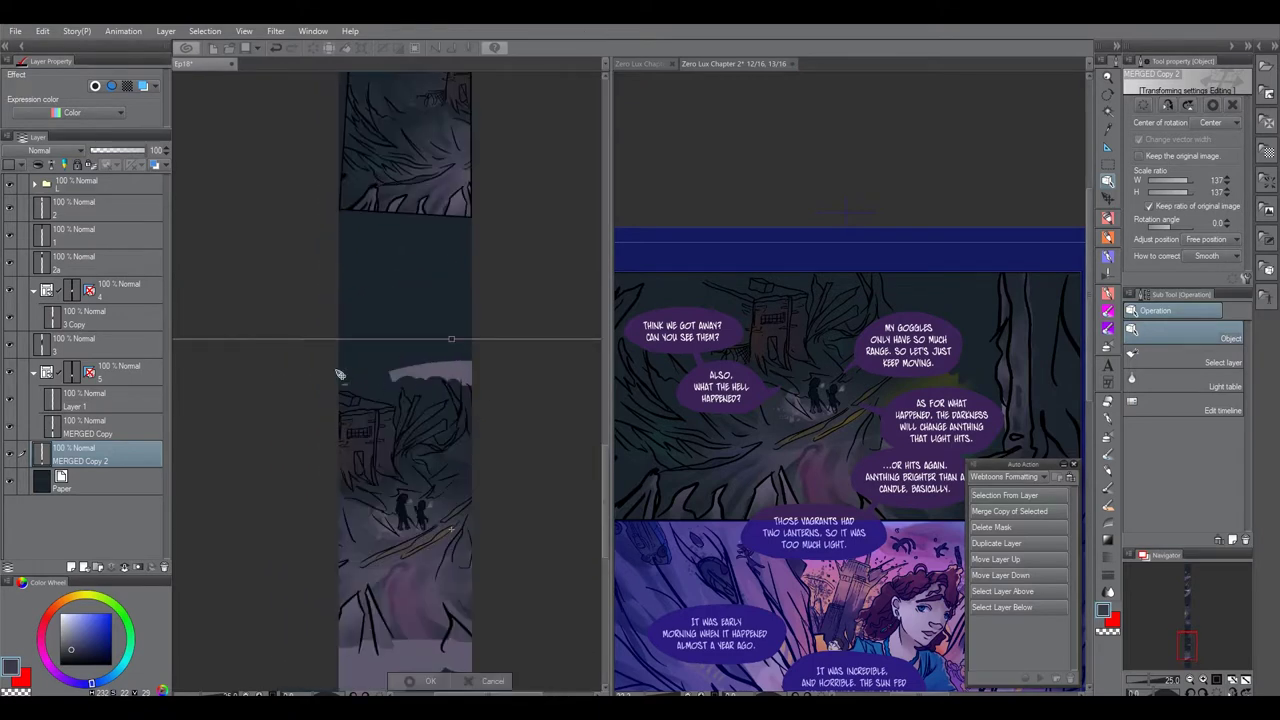
scroll(463, 355, "down", 5)
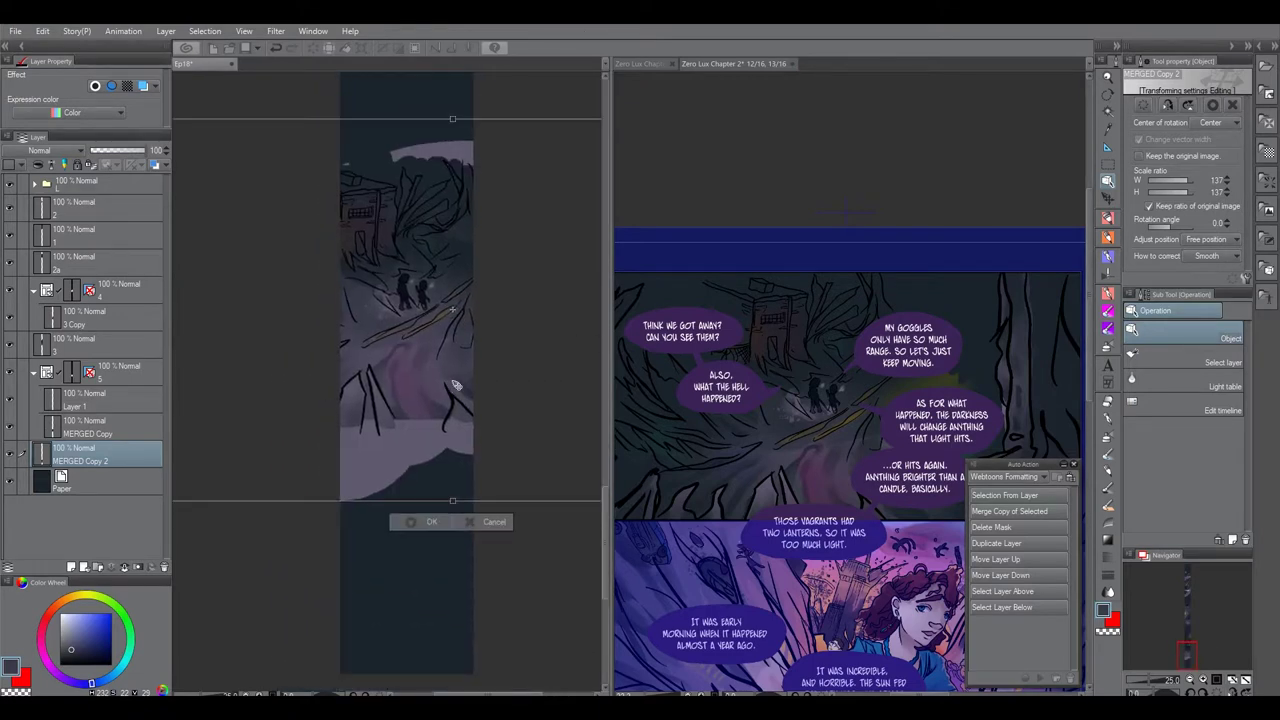
left_click_drag(506, 435, 477, 383)
scroll(408, 471, "down", 2)
left_click(395, 502)
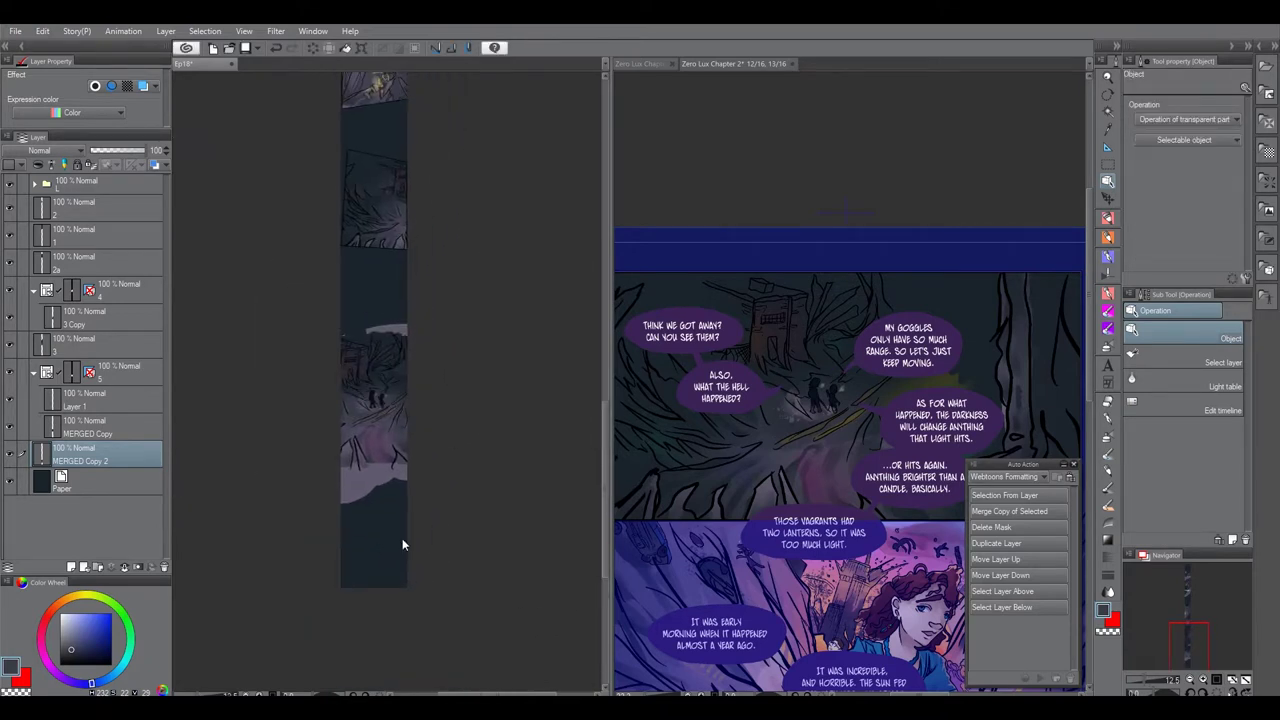
Duplicate the enlarged forest layer MERGED Copy 2 for the remaining tree section of the panel.
left_click_drag(440, 397, 434, 371)
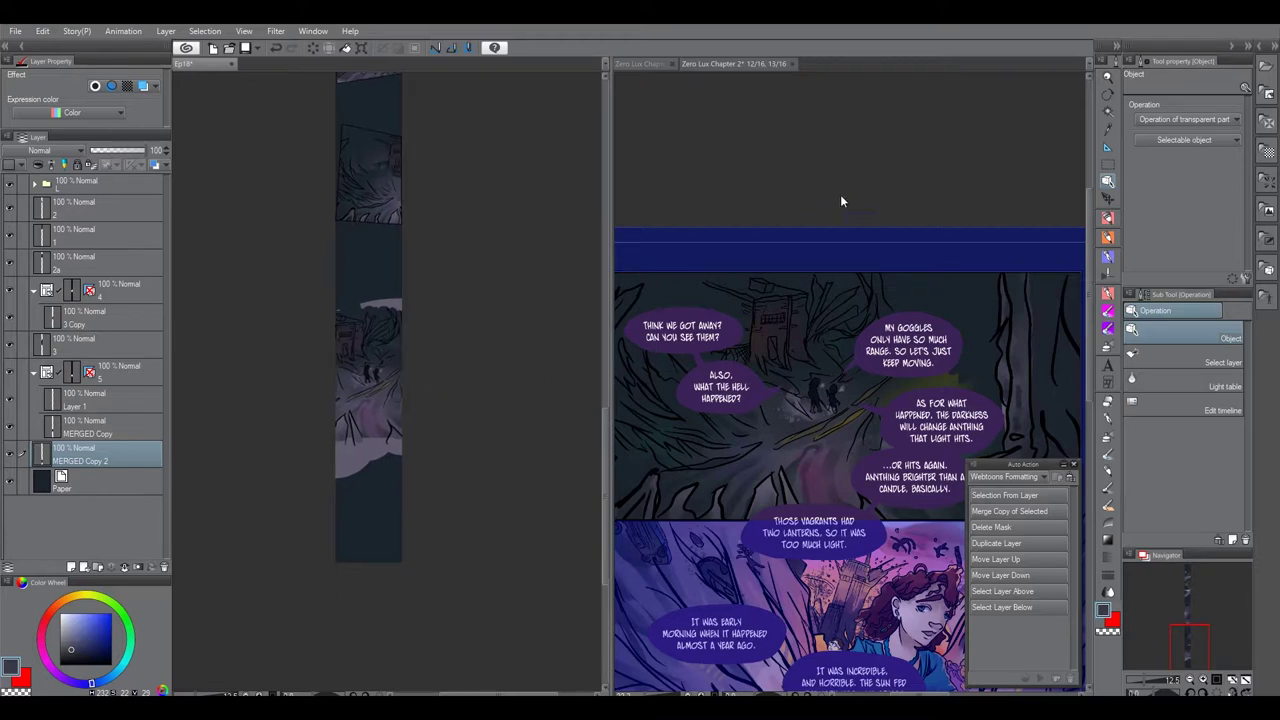
left_click_drag(842, 198, 858, 120)
left_click(377, 391)
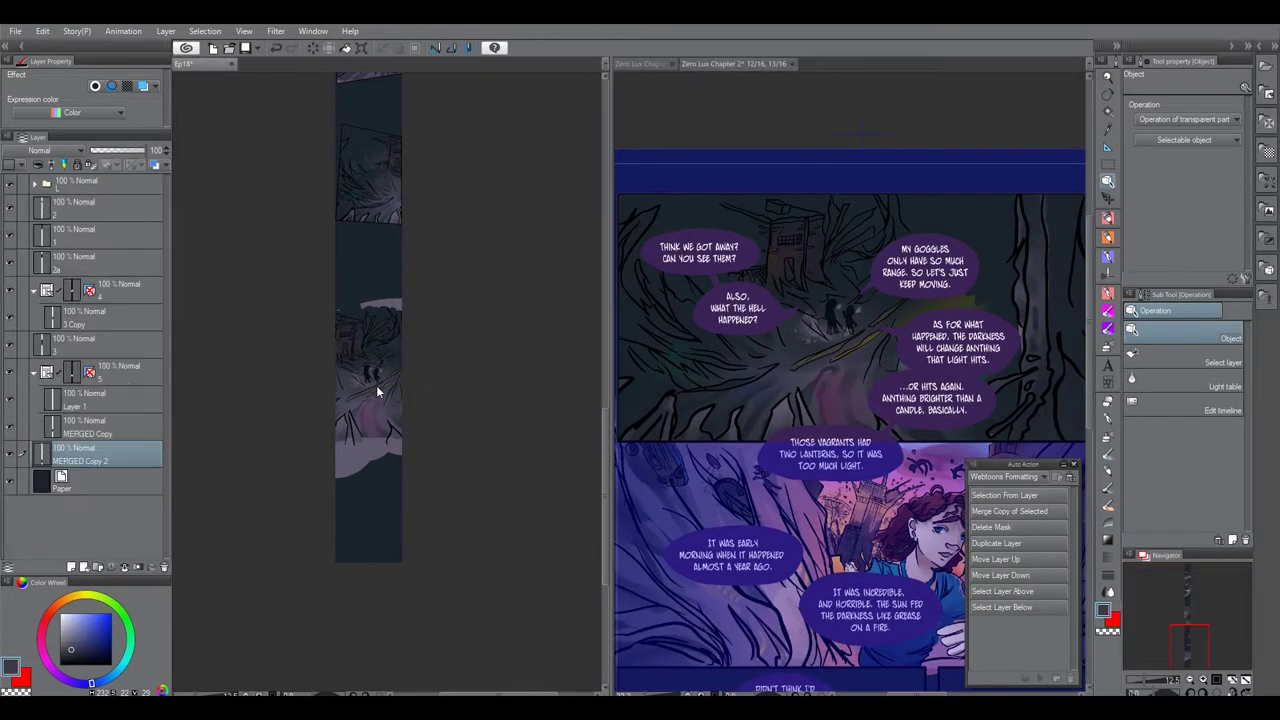
left_click(1015, 542)
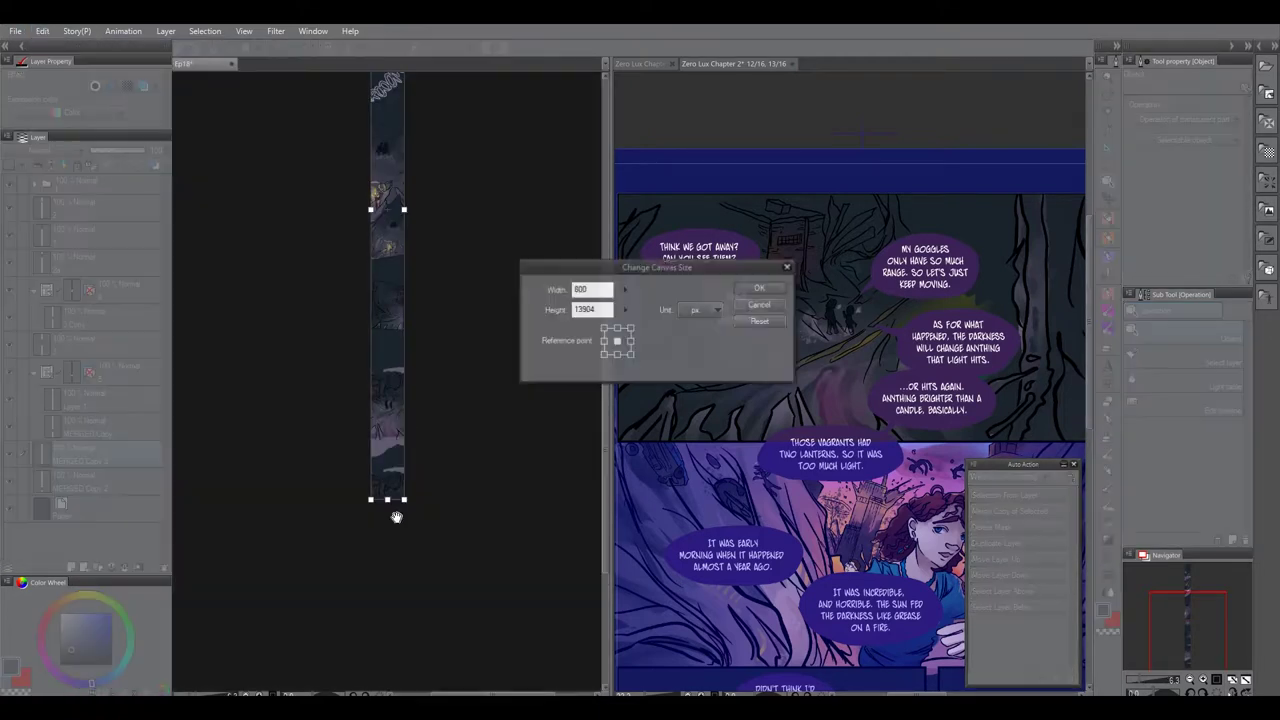
Extend the Ep18 canvas farther downward to make room for the tree section of the duplicated artwork.
left_click_drag(387, 499, 387, 581)
left_click(758, 289)
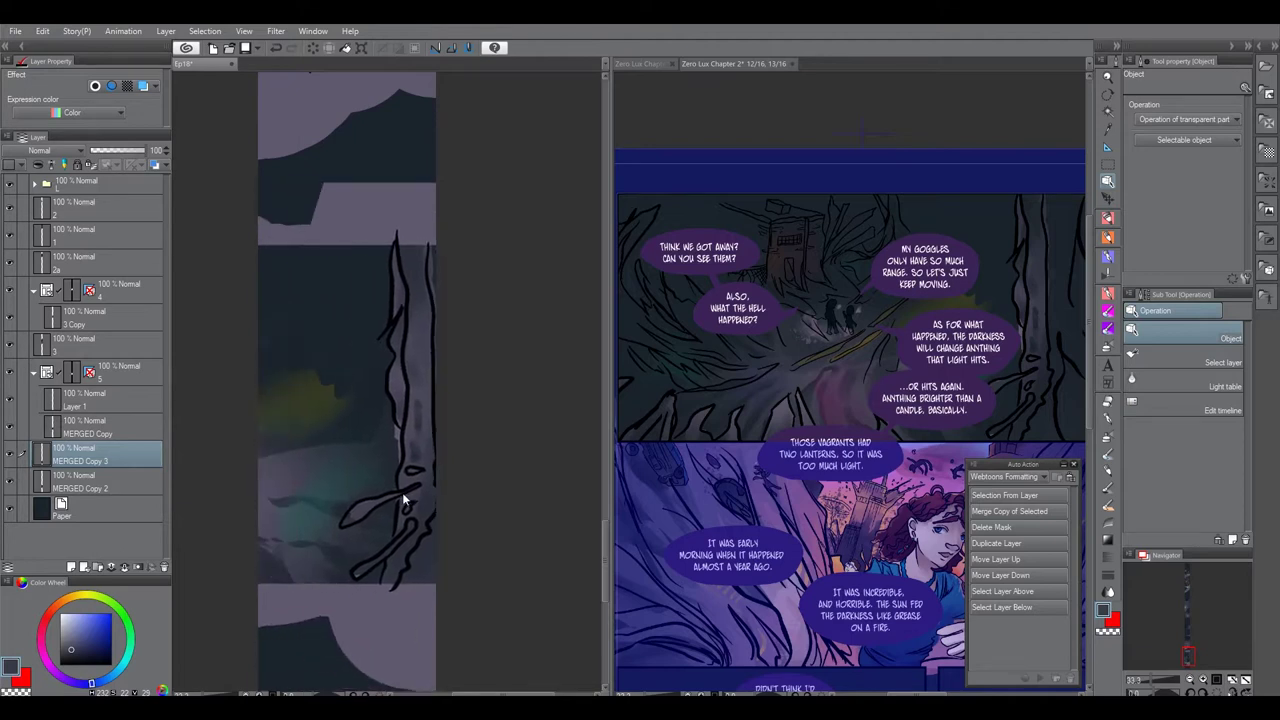
left_click_drag(375, 517, 389, 533)
Draw a polyline frame with a slanted upper edge around the tree section of MERGED Copy 3, redoing the misdrawn first attempt.
left_click(1107, 381)
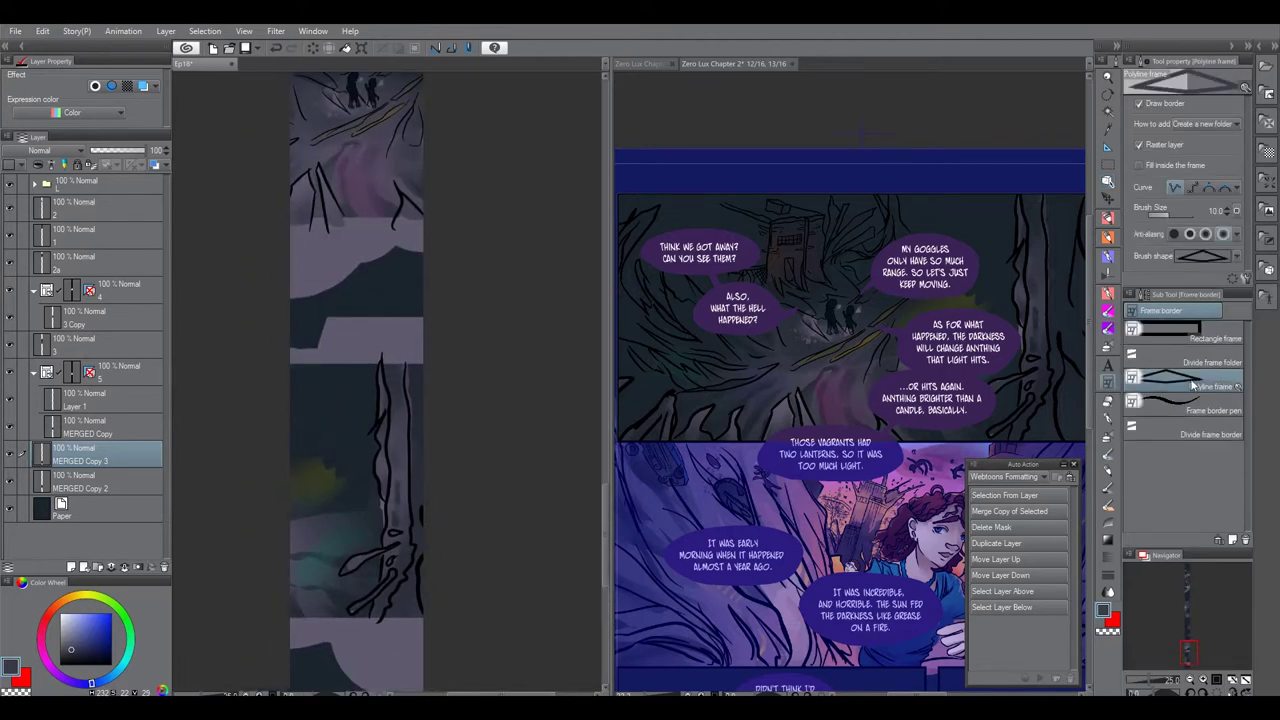
double_click(418, 380)
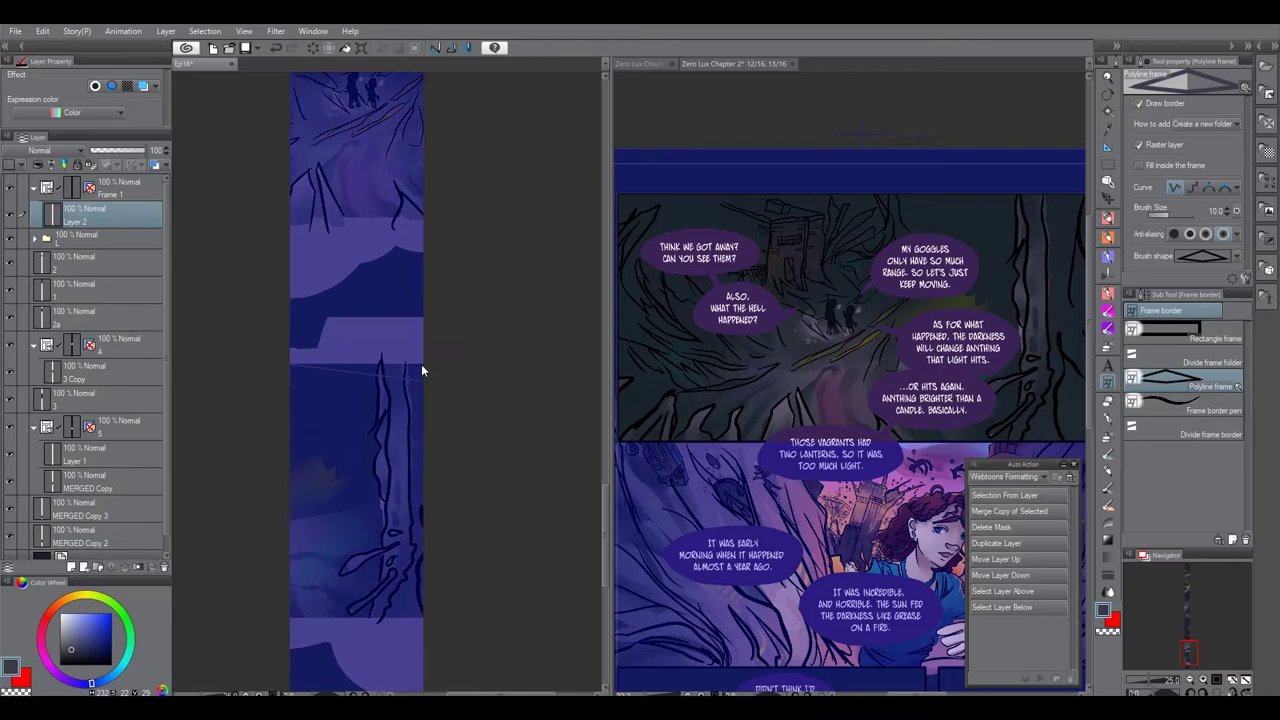
key("ctrl+z")
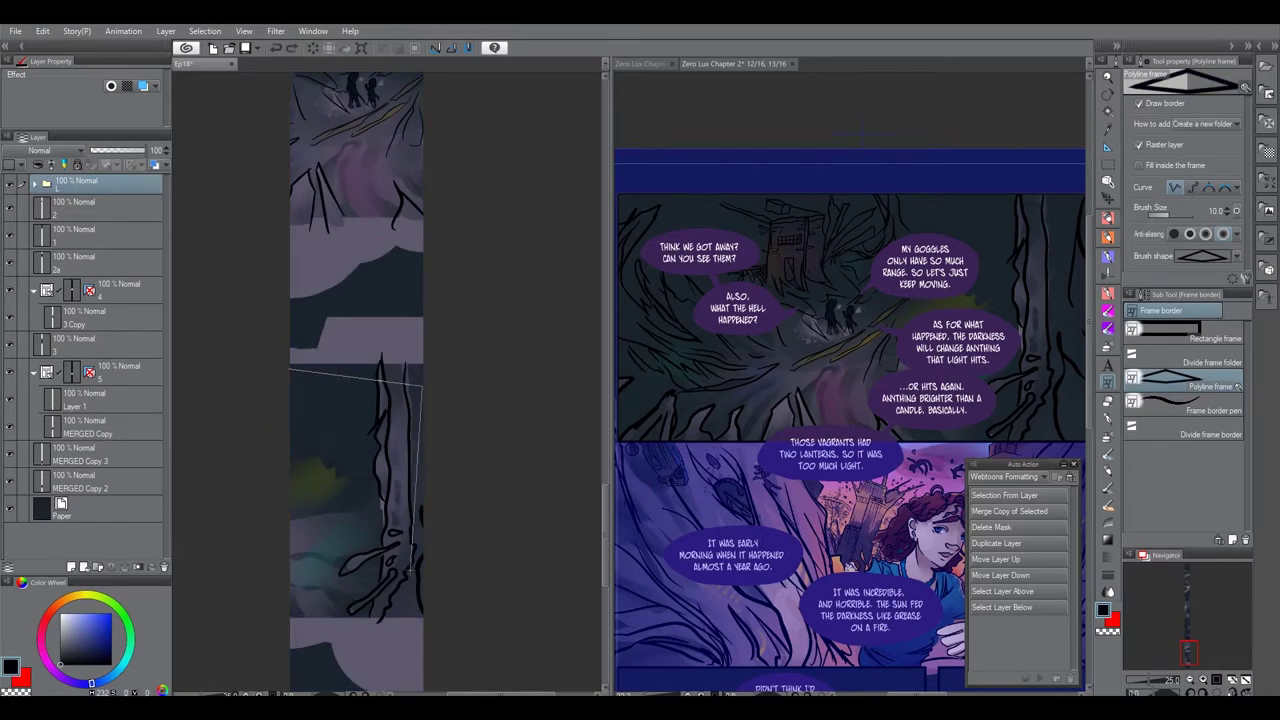
left_click(287, 616)
left_click(287, 369)
scroll(400, 460, "down", 1)
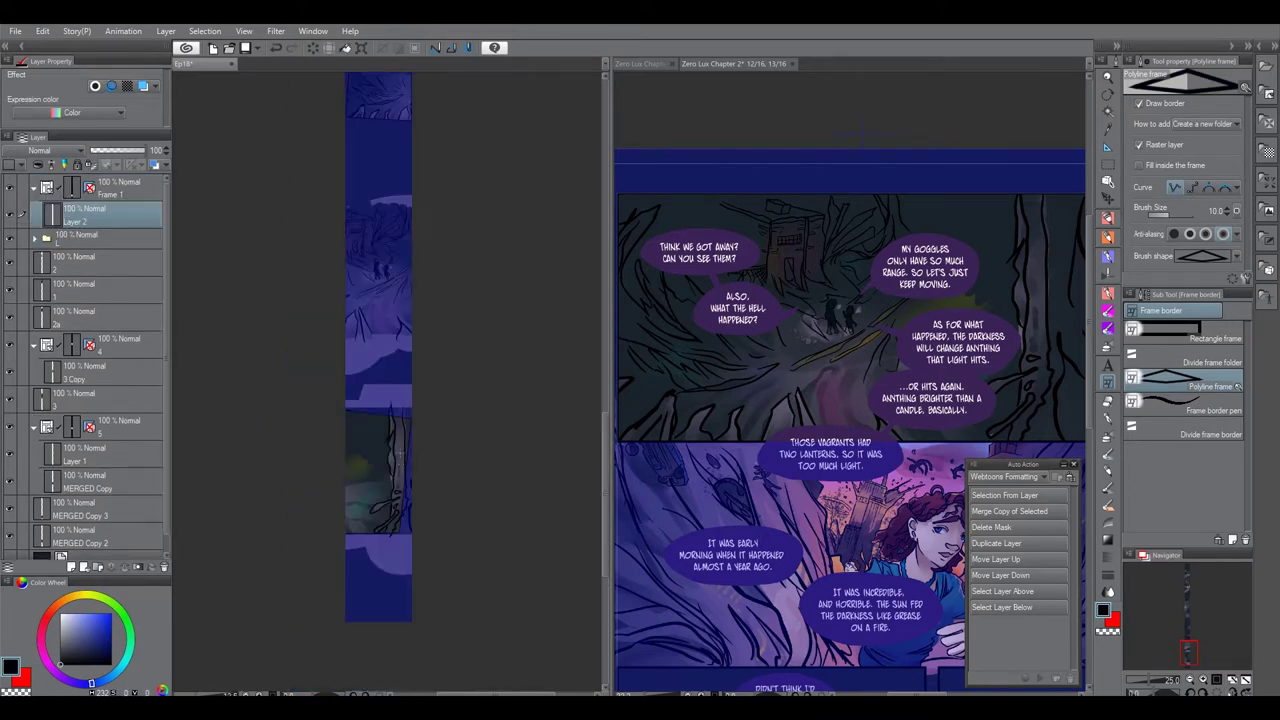
Move Frame 1 below MERGED Copy 2 in the layer stack and place MERGED Copy 3 inside its frame folder.
left_click_drag(126, 197, 129, 549)
left_click_drag(166, 449, 131, 506)
left_click(143, 526)
left_click(124, 465)
key("ctrl+z")
left_click_drag(110, 446, 109, 505)
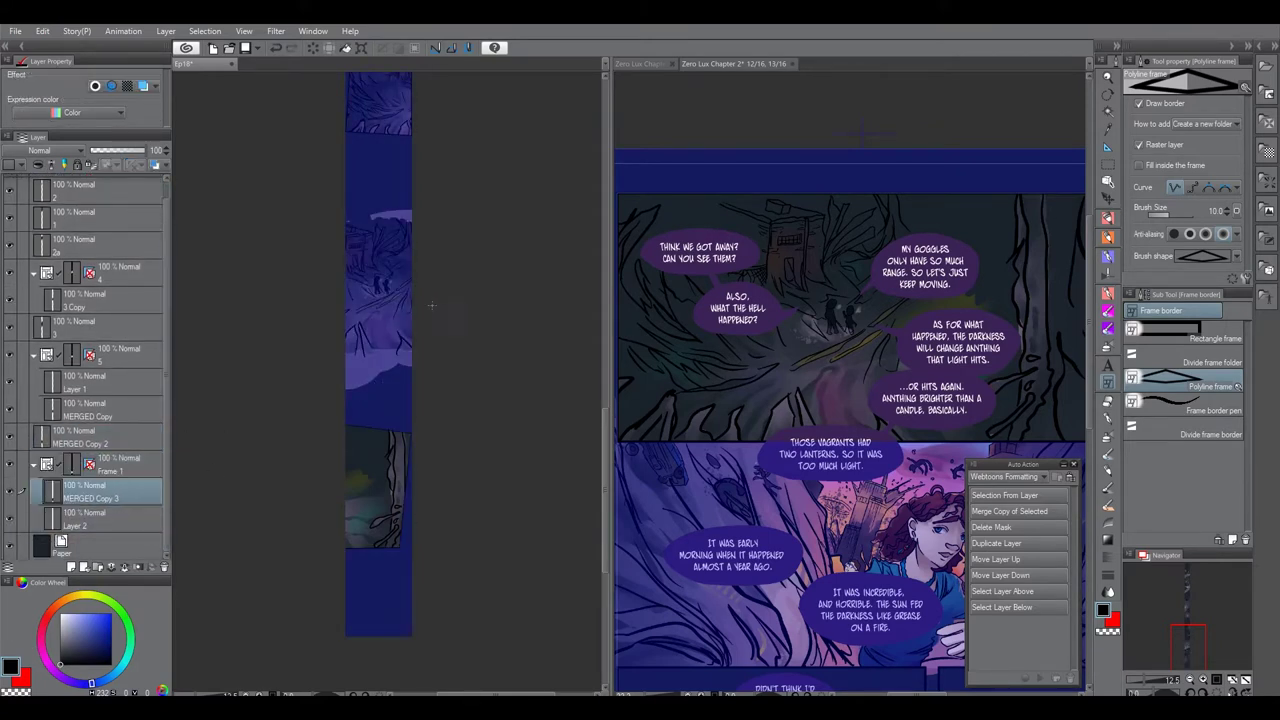
Transform MERGED Copy 3 inside Frame 1 so the two figures and the path fill the frame, and apply the transform.
scroll(347, 553, "up", 2)
left_click_drag(347, 553, 290, 540)
left_click(1107, 182)
left_click(431, 516)
scroll(422, 505, "down", 2)
left_click_drag(417, 497, 526, 476)
left_click_drag(275, 361, 390, 400)
left_click_drag(514, 469, 407, 406)
left_click_drag(458, 375, 509, 343)
left_click_drag(391, 457, 358, 469)
left_click_drag(476, 517, 496, 529)
left_click_drag(356, 480, 349, 486)
left_click_drag(489, 359, 508, 344)
left_click_drag(382, 474, 352, 489)
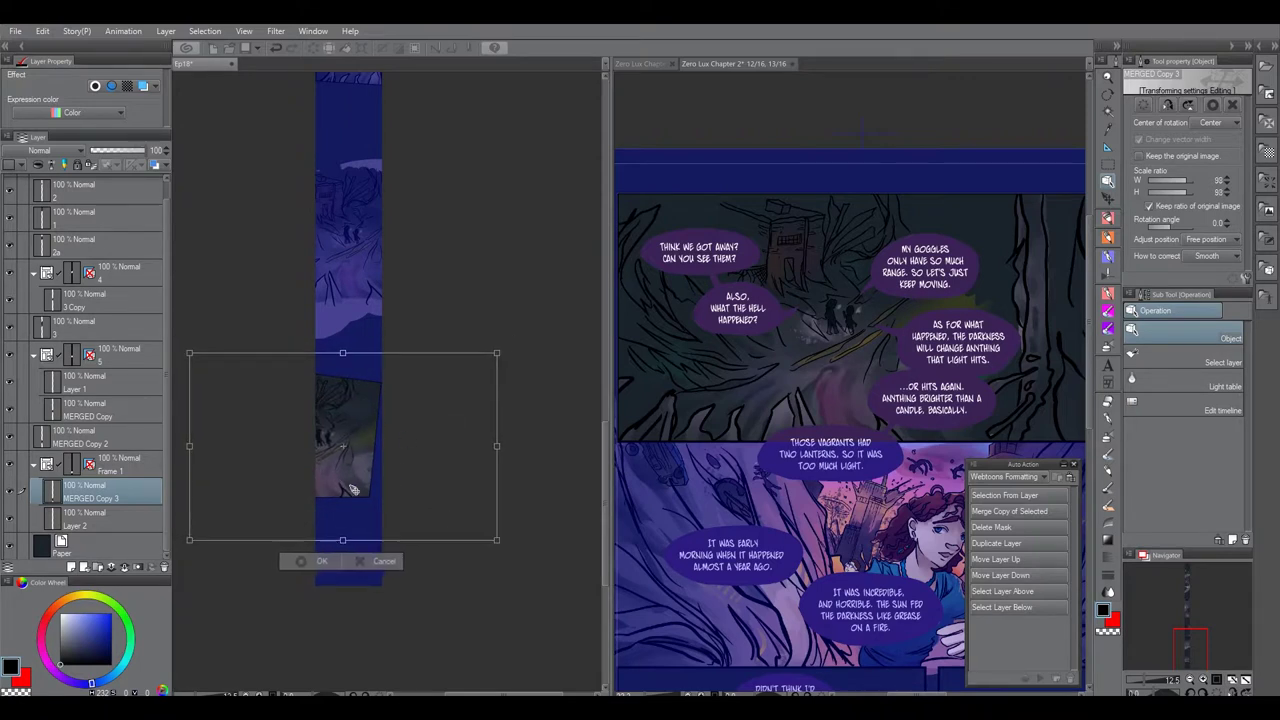
left_click(330, 560)
Widen the slanted side of Frame 1 to the strip's edge, collapse its folder and select MERGED Copy 2.
left_click(373, 450)
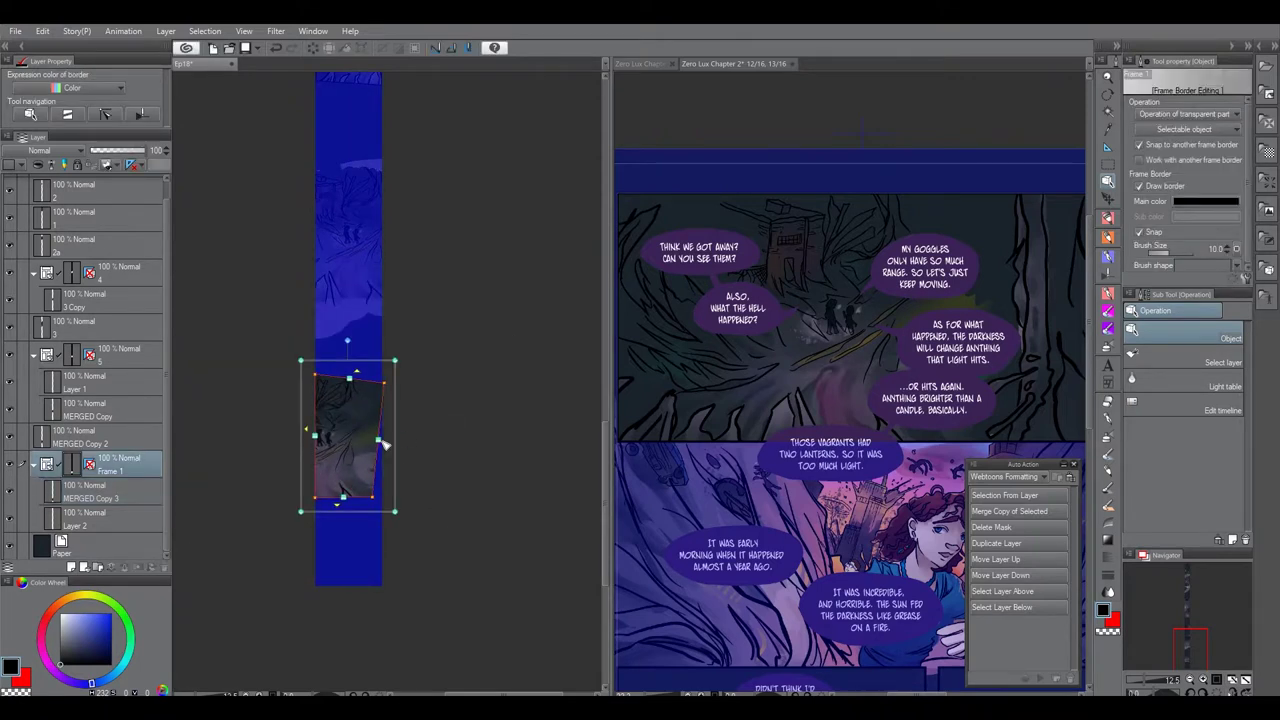
left_click_drag(391, 441, 393, 443)
left_click(125, 493)
left_click(128, 524)
left_click_drag(421, 346, 476, 440)
left_click(118, 465)
left_click(34, 465)
left_click(112, 456)
Try to paint over the pale shape above MERGED Copy 2 with the square brush in the sampled dark background colour.
left_click_drag(287, 388, 286, 450)
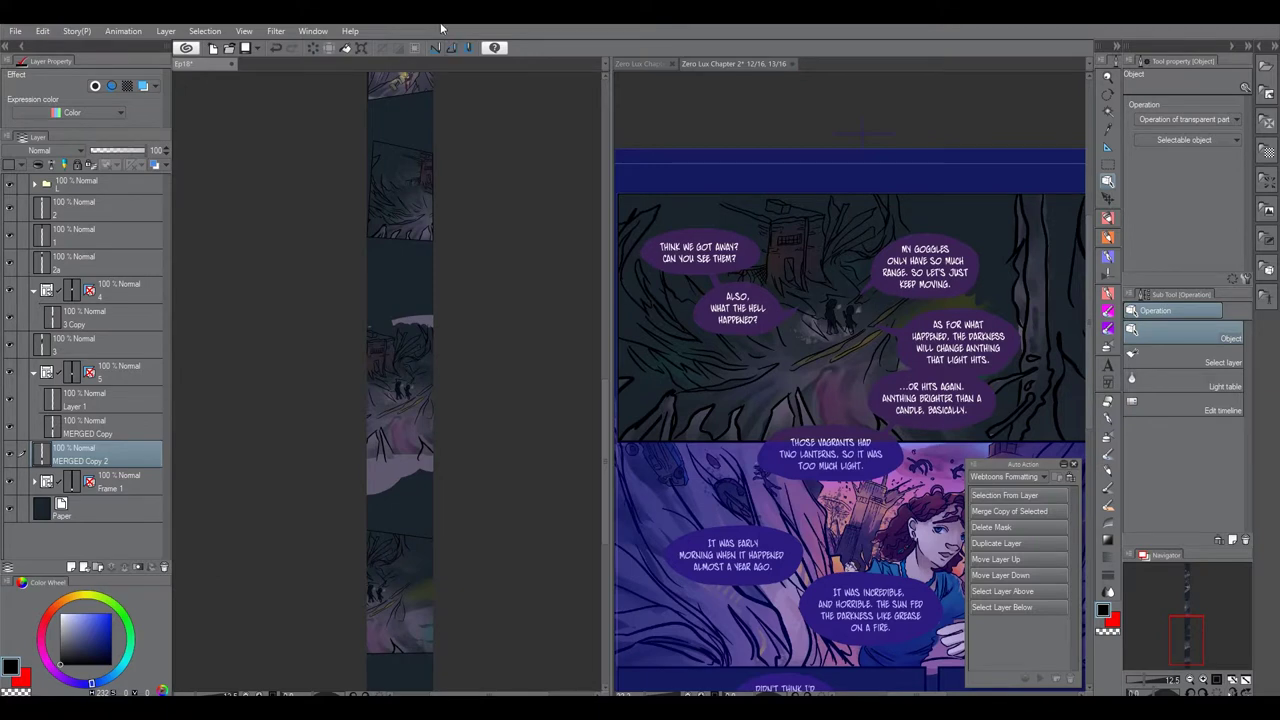
scroll(423, 314, "up", 1)
scroll(486, 277, "down", 1)
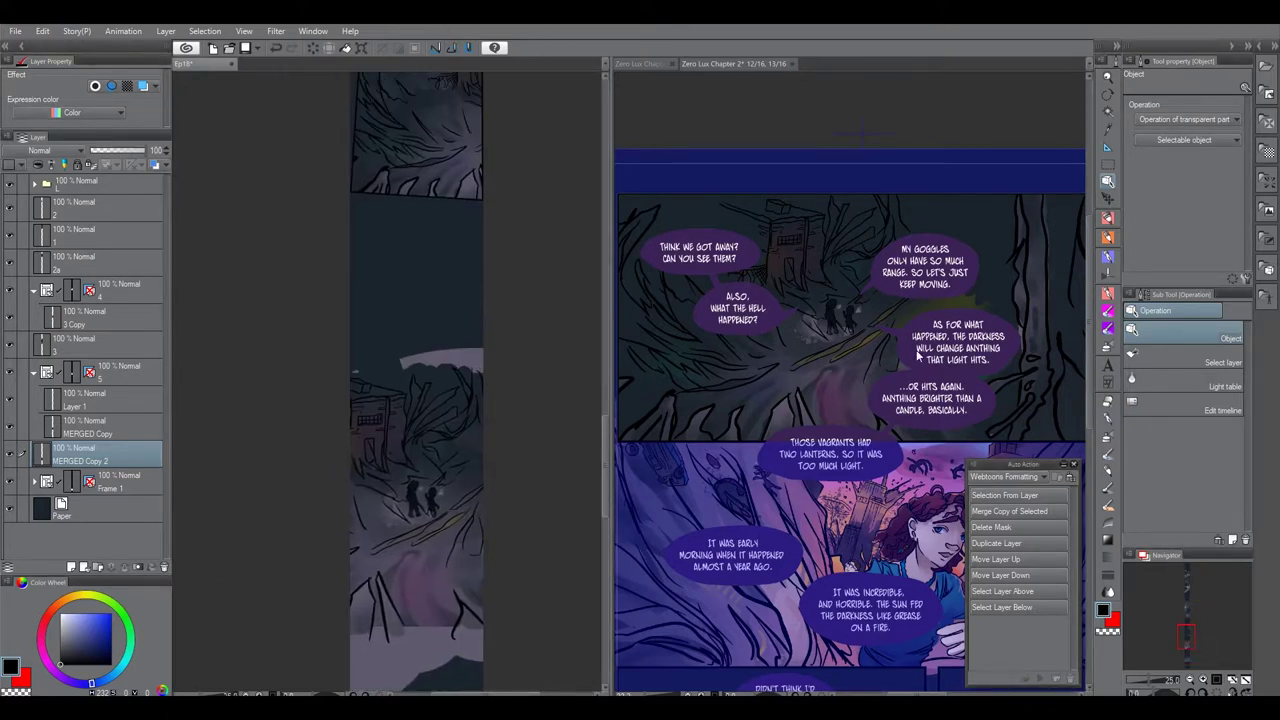
left_click(1109, 347)
left_click(1109, 346)
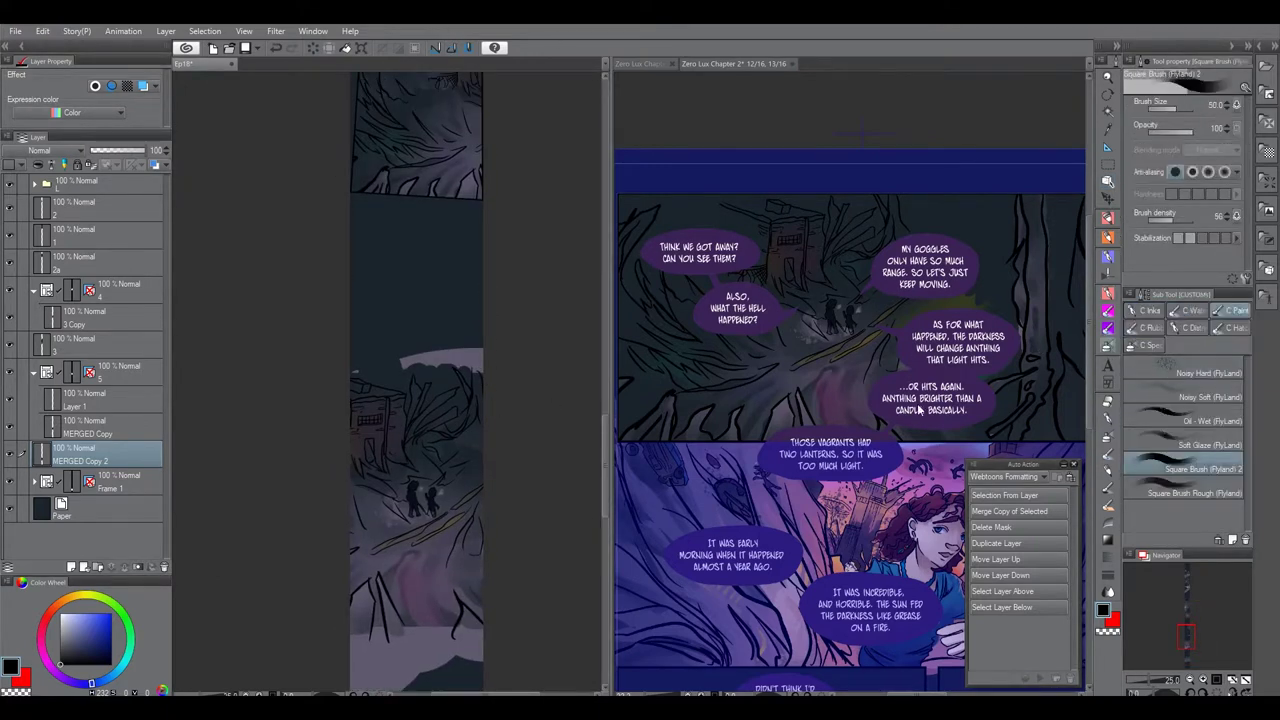
left_click_drag(494, 355, 468, 377)
left_click(372, 391, "alt")
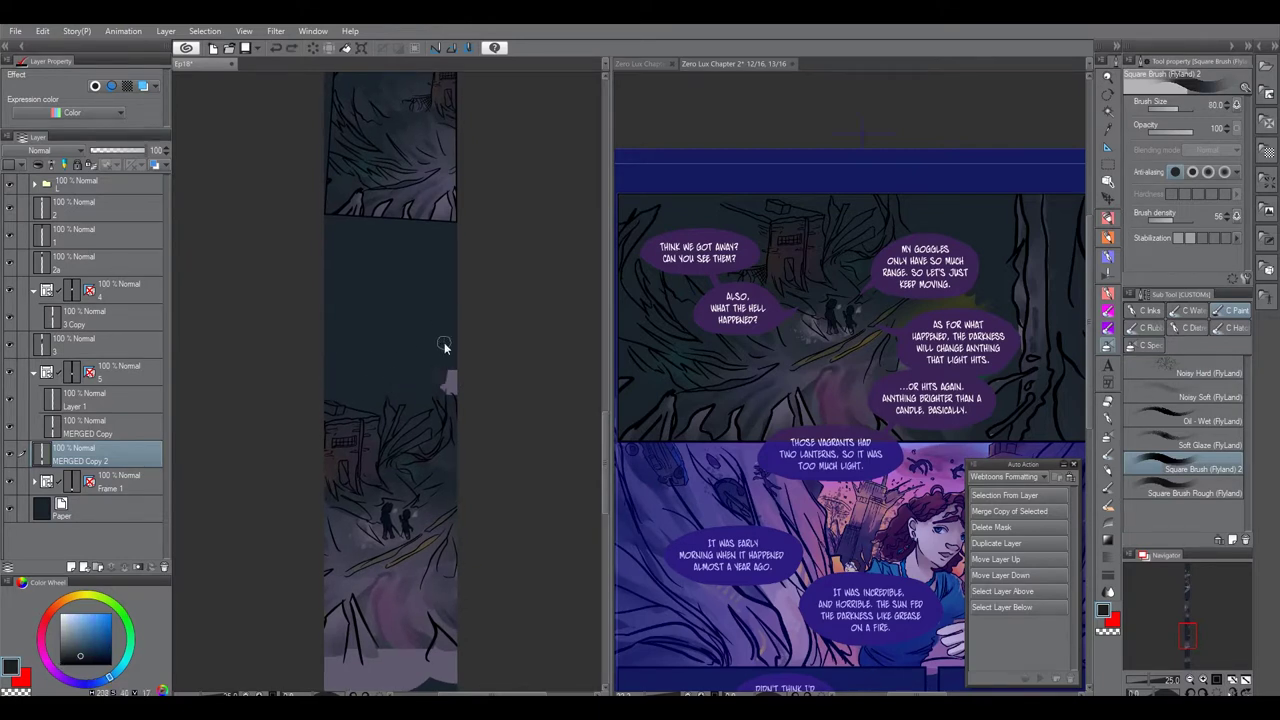
key("ctrl+z")
left_click_drag(444, 343, 430, 362)
scroll(428, 366, "up", 1)
left_click_drag(592, 355, 579, 333)
Copy page 12's three first-panel balloon layers, from "Think we got away?" to "As for what happened", into Ep18's L folder.
left_click(1108, 181)
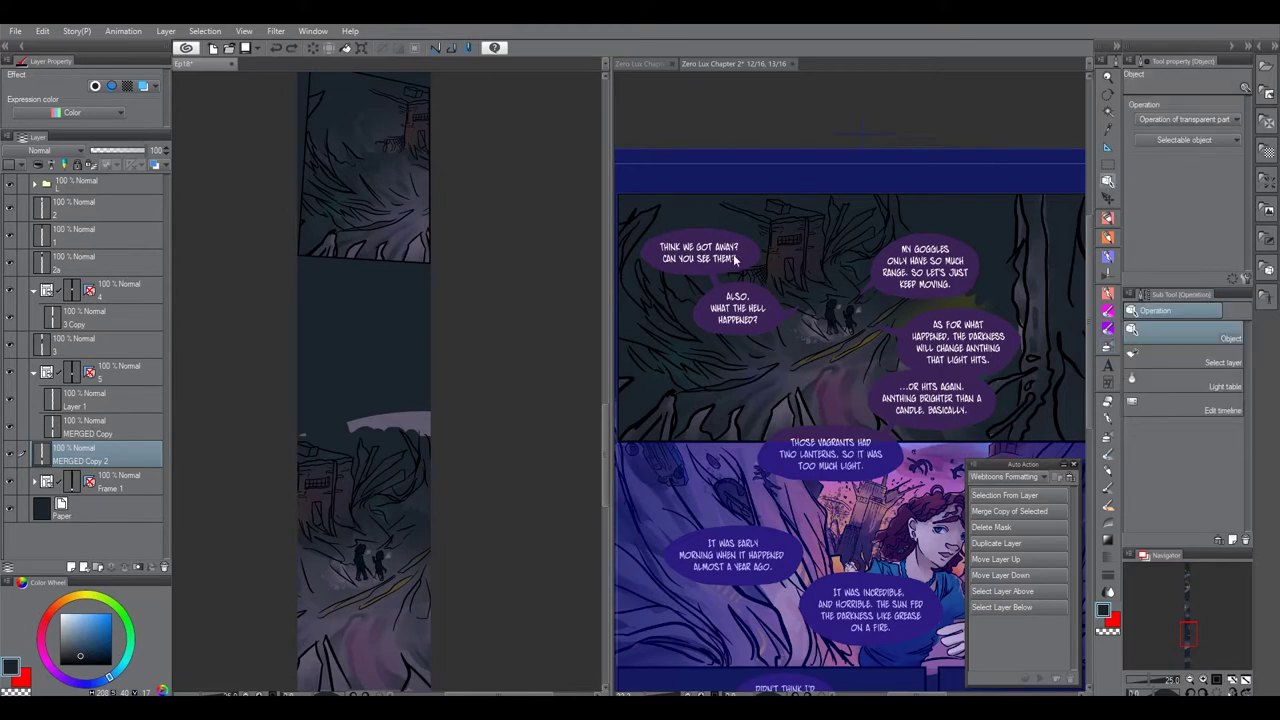
left_click(735, 259)
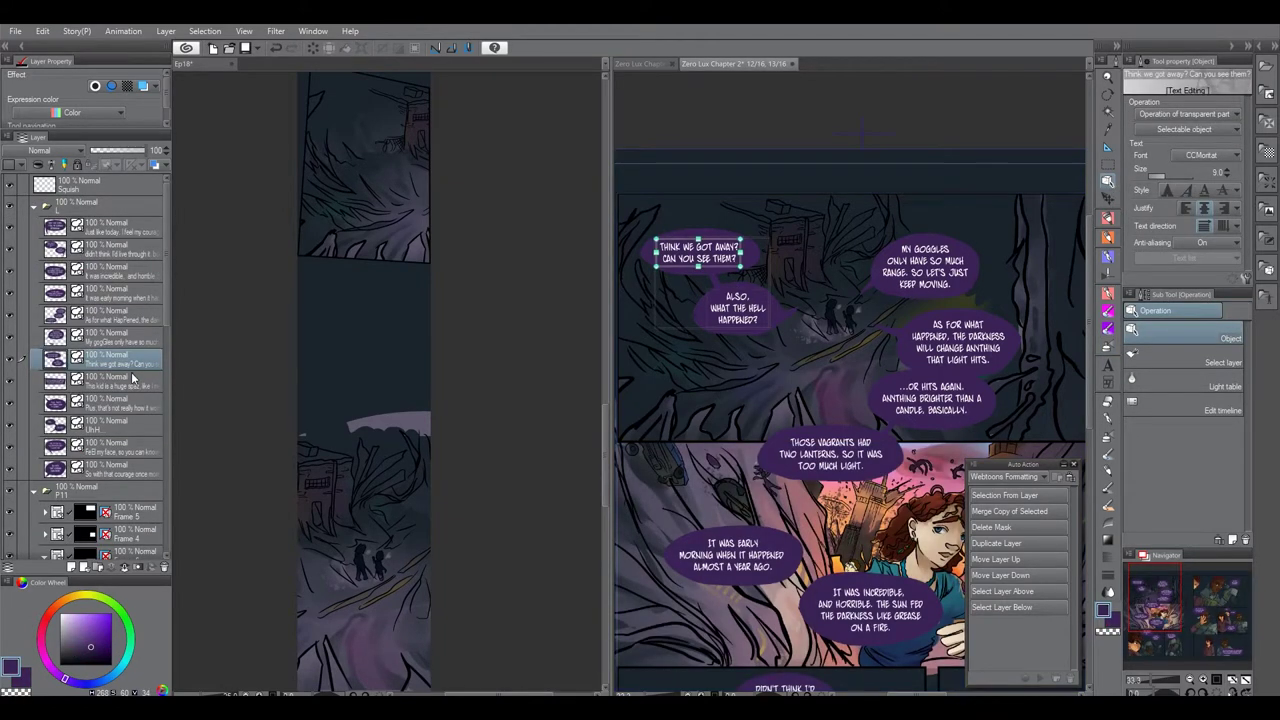
left_click(126, 318)
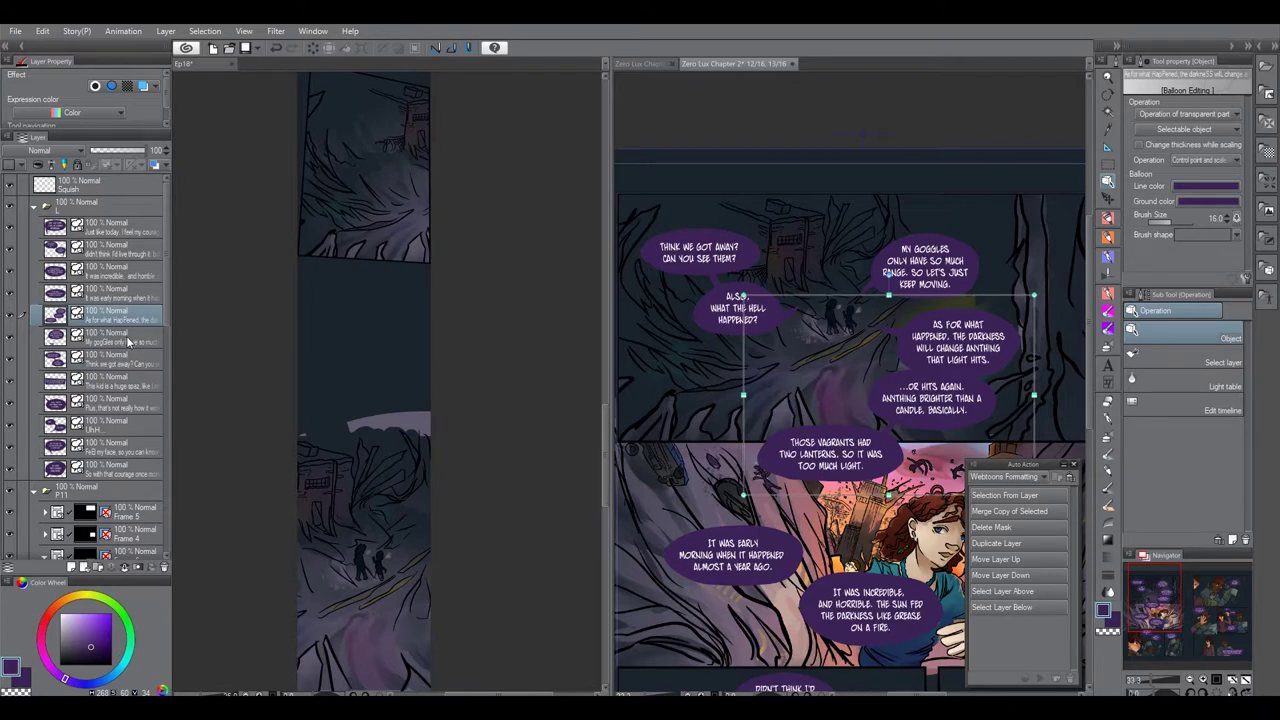
left_click(131, 360)
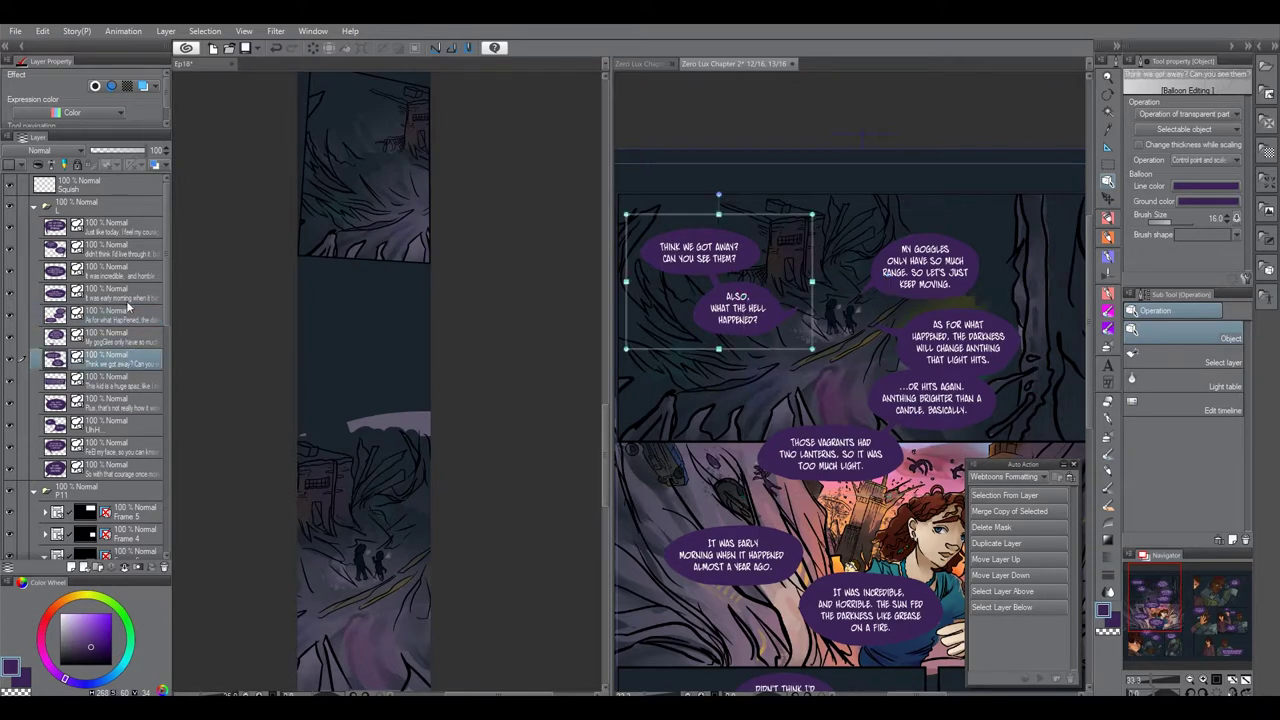
left_click(127, 336)
left_click(131, 362)
left_click(128, 339)
left_click(123, 317)
left_click(125, 356)
left_click(123, 319, "shift")
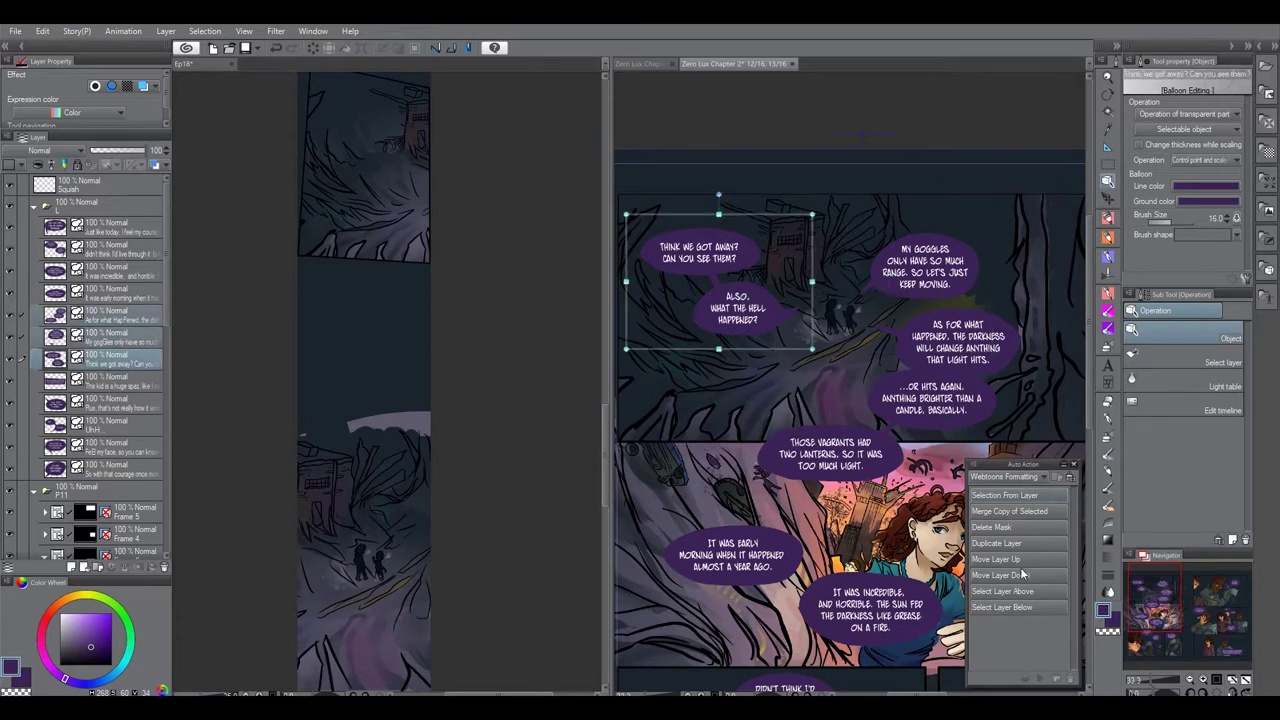
left_click_drag(521, 336, 540, 259)
left_click(121, 190)
left_click(34, 185)
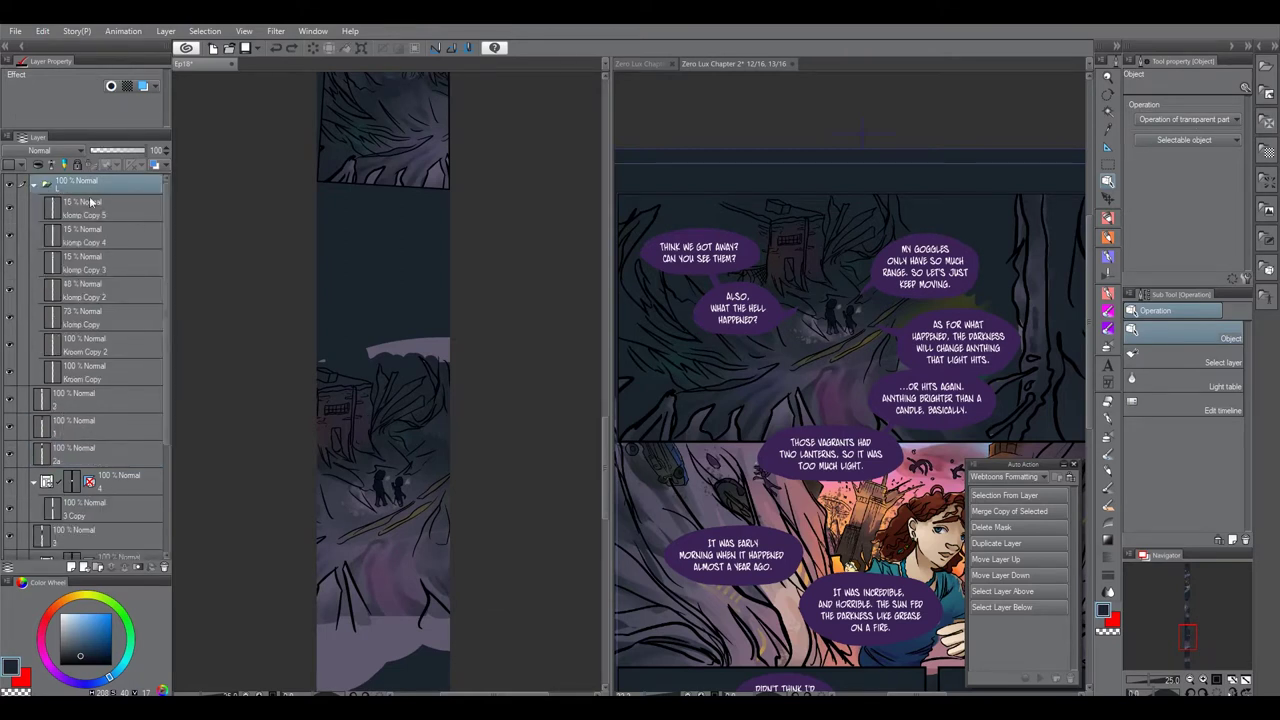
right_click(484, 294)
left_click(512, 368)
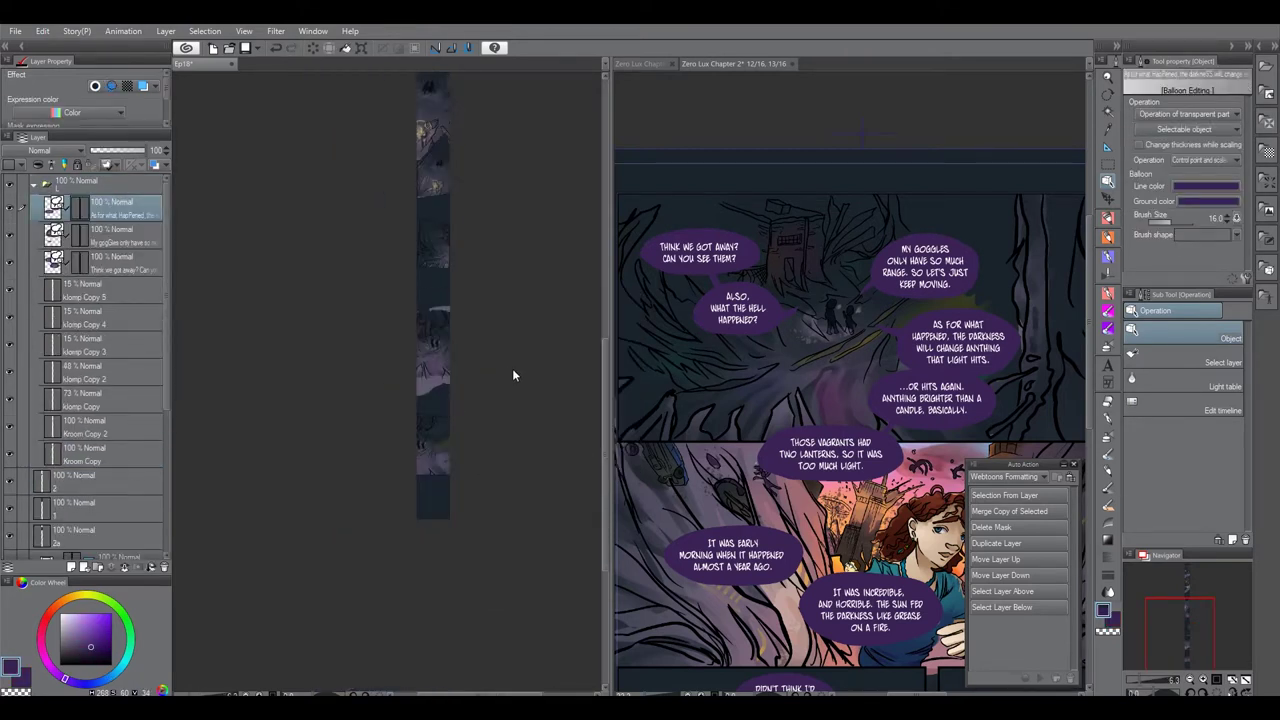
Delete the layer masks from the three pasted dialogue layers.
scroll(503, 357, "down", 3)
scroll(462, 317, "down", 1)
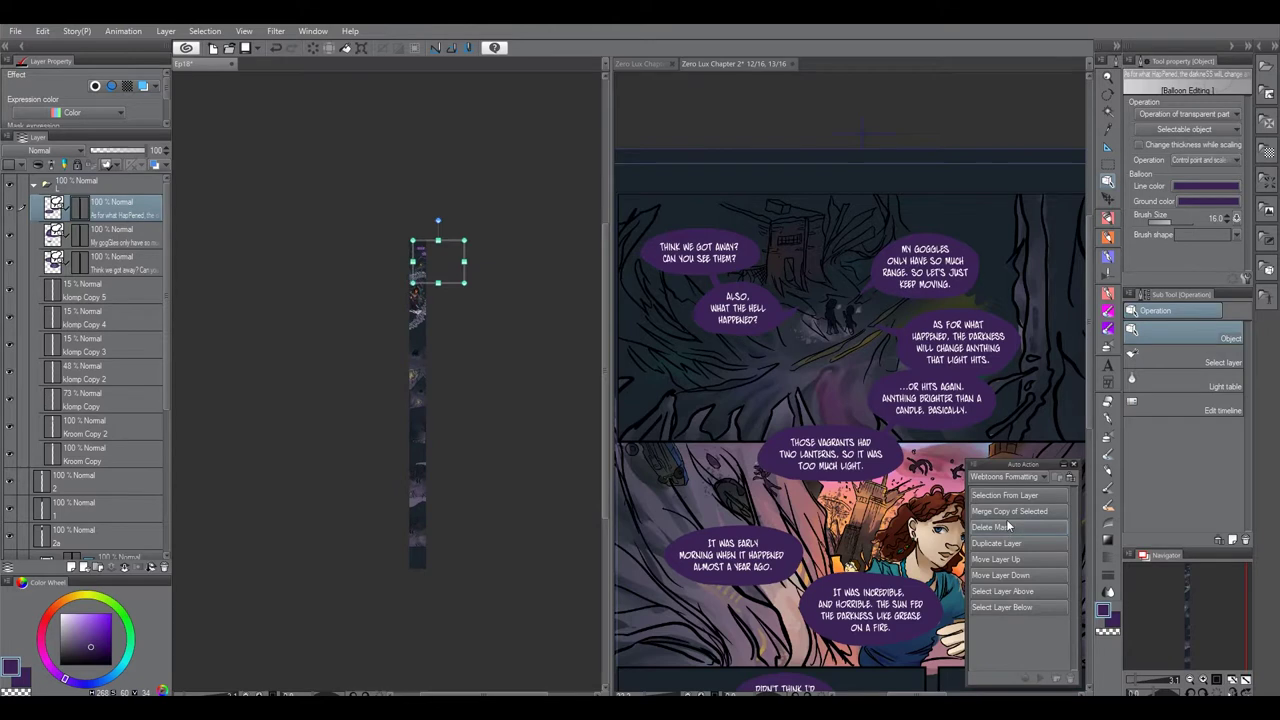
left_click(128, 238)
left_click(140, 262)
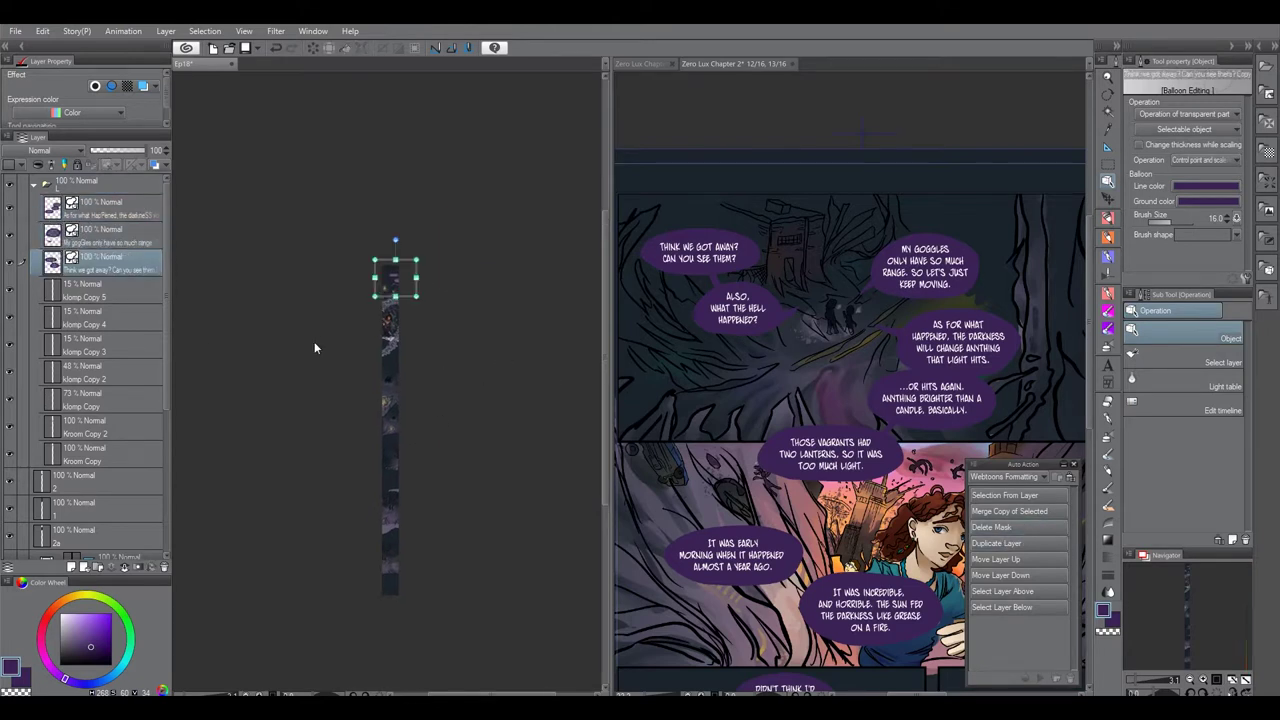
Move the three pasted dialogue layers from the head of the strip down to the forest panels.
left_click_drag(395, 278, 390, 478)
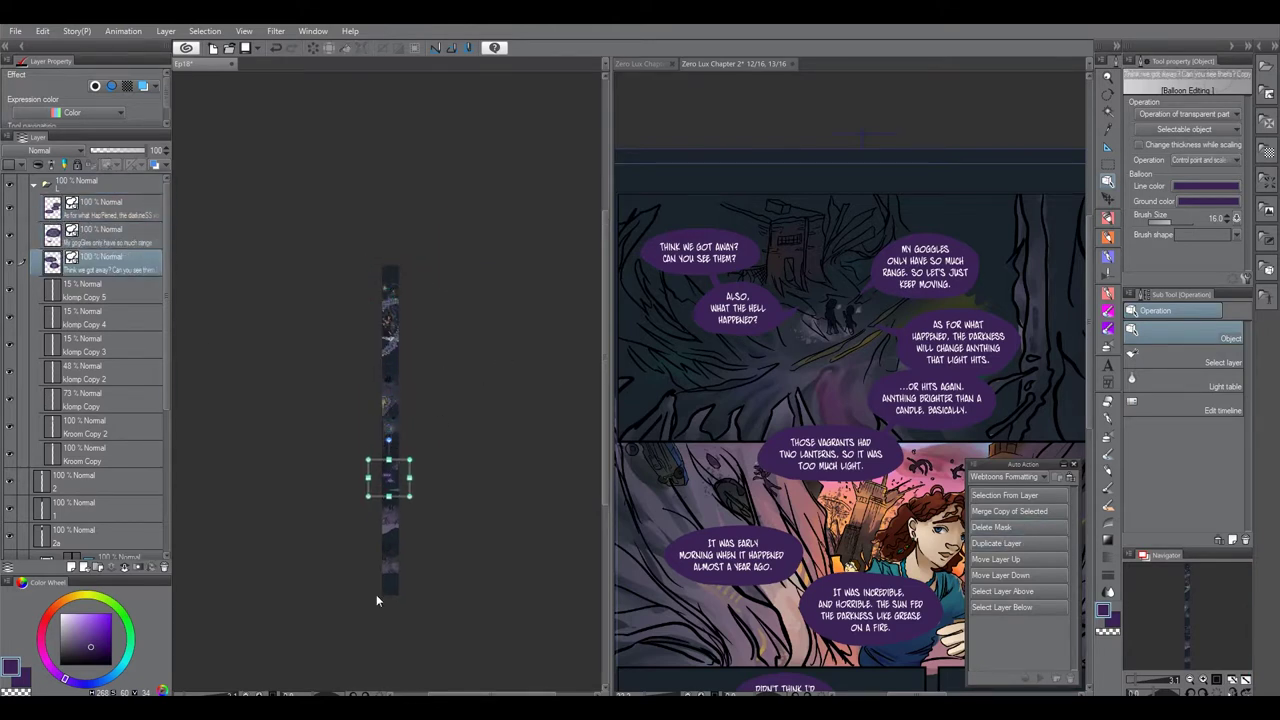
left_click(120, 234)
left_click_drag(414, 277, 388, 464)
left_click(120, 208)
left_click_drag(409, 280, 391, 495)
scroll(397, 478, "up", 6)
left_click_drag(397, 445, 464, 643)
Position the "Think we got away?" and "Also, what the hell happened?" balloons over the upper part of the frame 5 panel.
left_click(402, 478)
left_click(136, 265)
left_click_drag(386, 500, 392, 280)
left_click_drag(448, 363, 395, 421)
scroll(431, 429, "up", 3)
left_click_drag(491, 414, 410, 402)
left_click(410, 397)
left_click_drag(449, 373, 442, 457)
left_click_drag(442, 397, 405, 494)
left_click(407, 402)
left_click(393, 435)
key("ctrl+minus")
key("ctrl+minus")
left_click_drag(415, 560, 426, 293)
left_click(372, 219)
left_click_drag(369, 334, 380, 408)
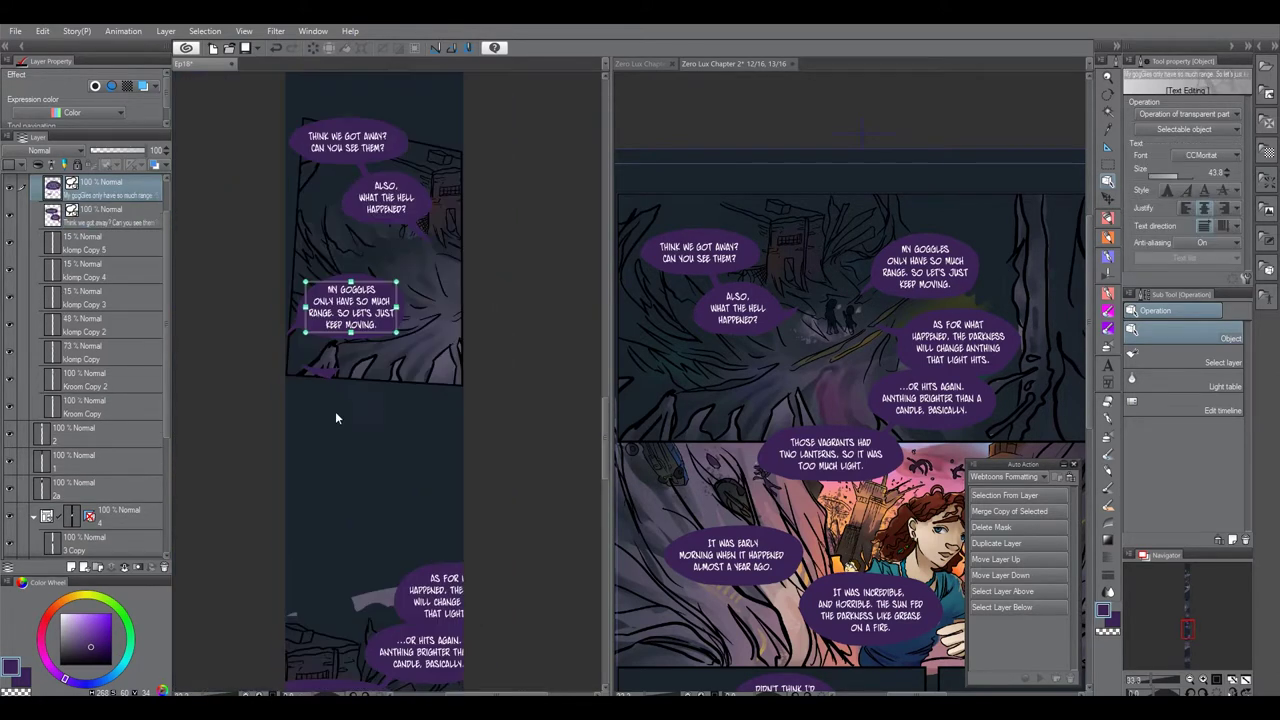
Move the "My goggles only have so much range" balloon into the gap between frame 5 and the MERGED Copy 2 forest.
left_click(113, 195)
left_click_drag(350, 310, 370, 537)
left_click_drag(426, 452, 431, 161)
left_click(352, 308)
scroll(357, 304, "up", 2)
left_click_drag(357, 305, 450, 311)
scroll(450, 340, "down", 1)
left_click_drag(450, 343, 378, 368)
Move the "As for what happened" balloon layer down and slightly sideways, beside and below the two figures in MERGED Copy 2.
scroll(378, 346, "up", 2)
scroll(373, 330, "down", 3)
scroll(396, 352, "up", 4)
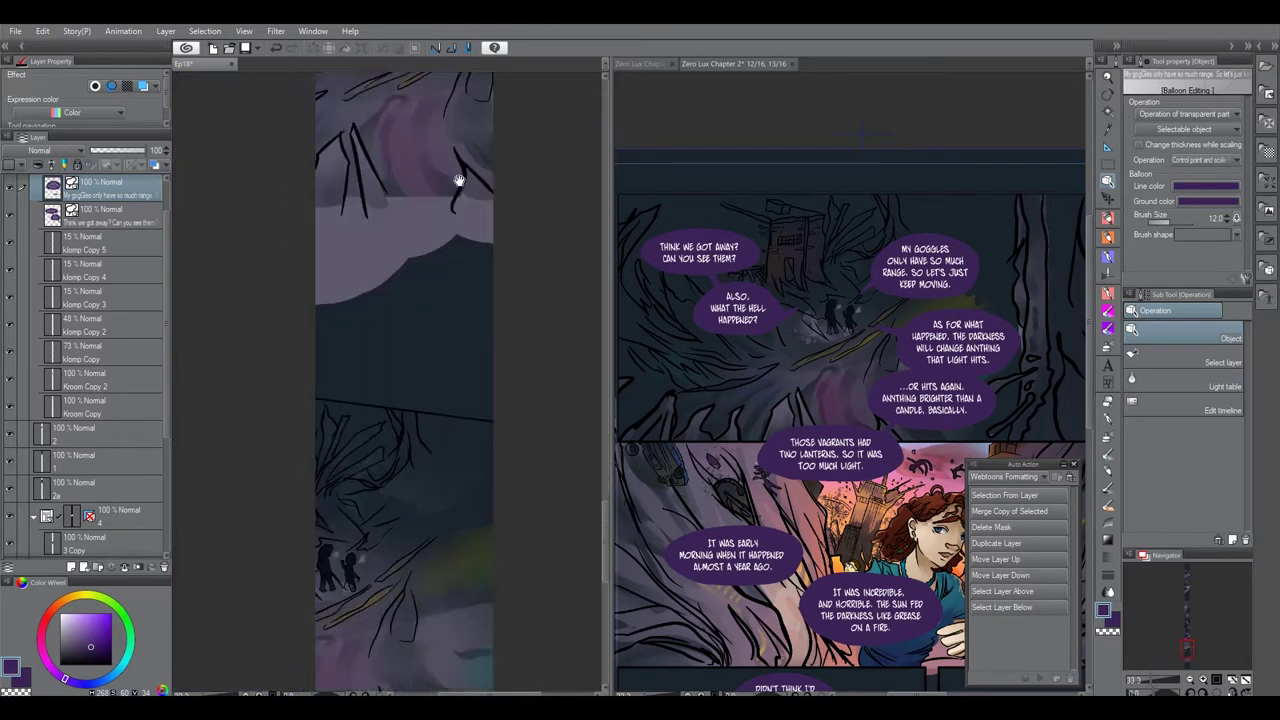
scroll(420, 243, "down", 4)
left_click(126, 222)
left_click_drag(167, 236, 167, 206)
left_click(113, 204, "shift")
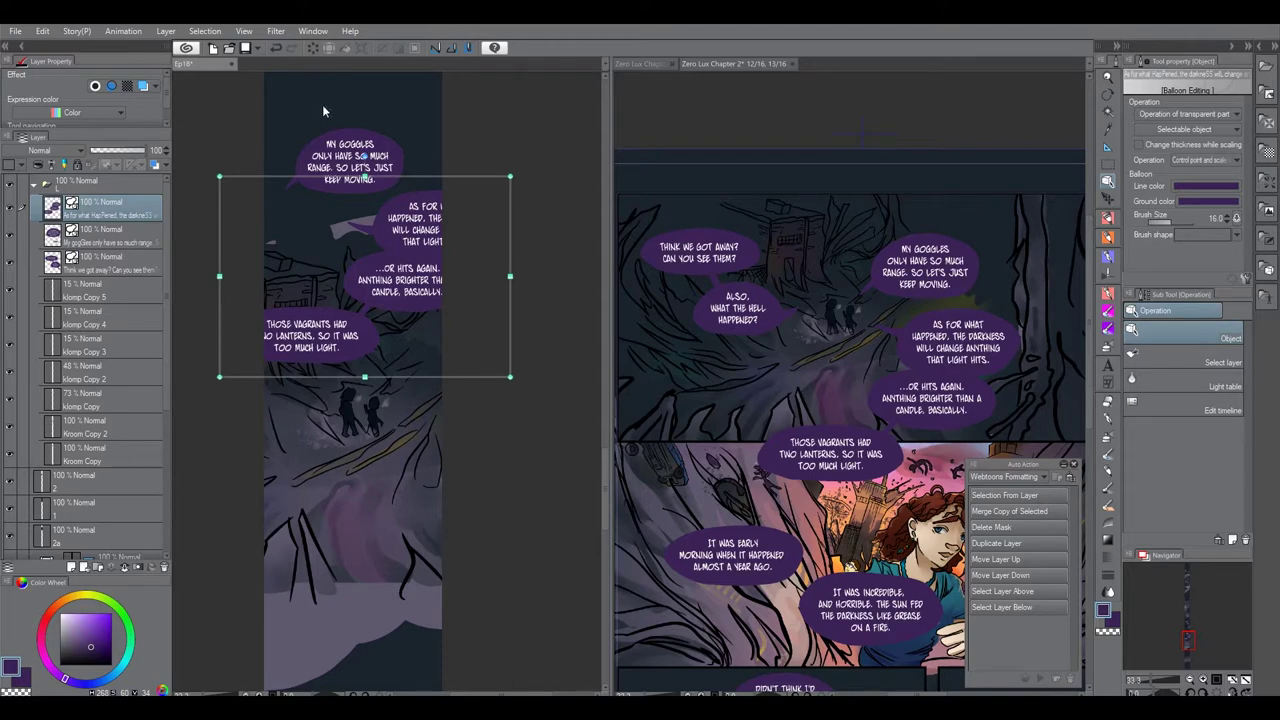
left_click_drag(423, 397, 476, 630)
left_click(423, 383)
left_click_drag(456, 488, 439, 338)
left_click(422, 327)
left_click(135, 236)
left_click(130, 222)
key("shift+Down")
key("shift+Down")
key("shift+Down")
key("shift+Down")
key("shift+Down")
key("shift+Down")
key("shift+Down")
key("shift+Down")
key("shift+Down")
key("shift+Down")
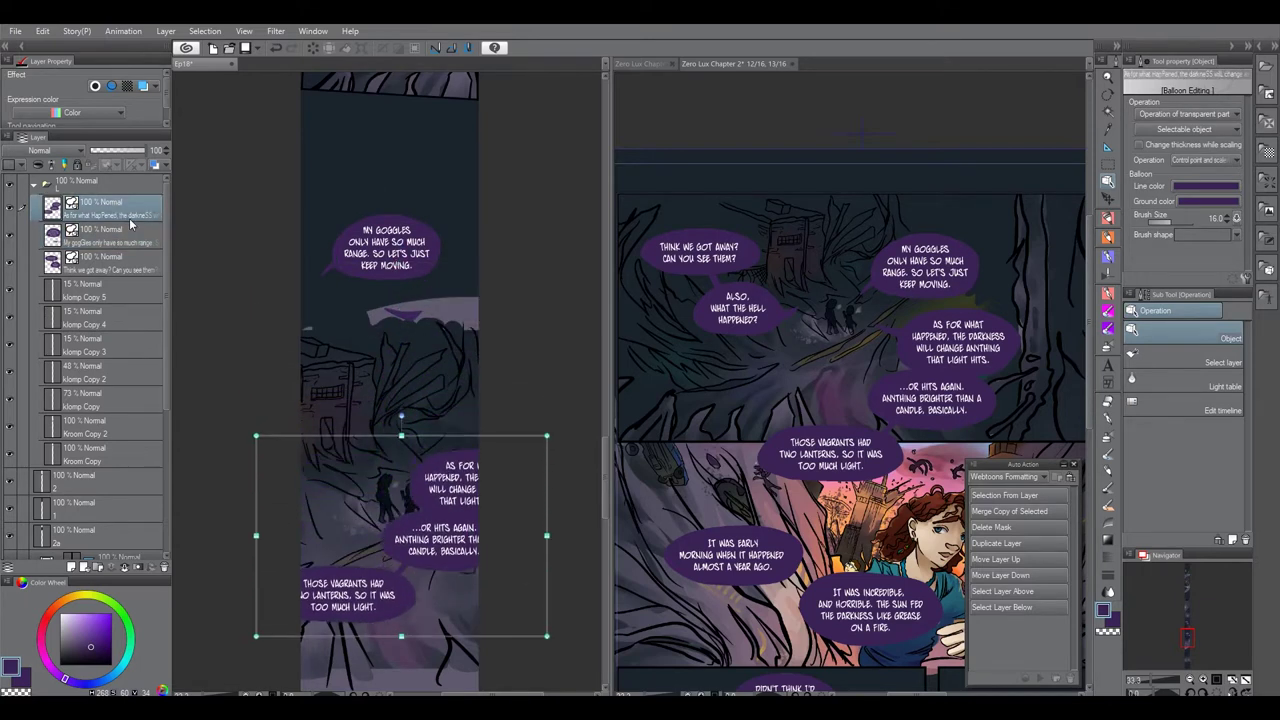
key("Down")
key("Down")
key("Down")
key("Down")
key("Right")
key("Right")
Delete the old tail of the "My goggles" balloon and the stray tail piece above the forest.
left_click_drag(487, 315, 475, 456)
scroll(440, 450, "down", 1)
left_click(418, 382)
mouse_move(399, 413)
left_mouse_down()
mouse_move(402, 435)
mouse_move(410, 401)
left_mouse_up()
left_click(350, 408)
key("Delete")
left_click(405, 439)
key("Delete")
Draw a long Tail Pen tail from the "My goggles" balloon down to the figures and merge it into the balloon's layer.
left_click(1108, 366)
left_click(1178, 381)
mouse_move(408, 431)
left_mouse_down()
mouse_move(419, 367)
mouse_move(375, 381)
left_mouse_up()
key("ctrl+z")
scroll(369, 321, "up", 1)
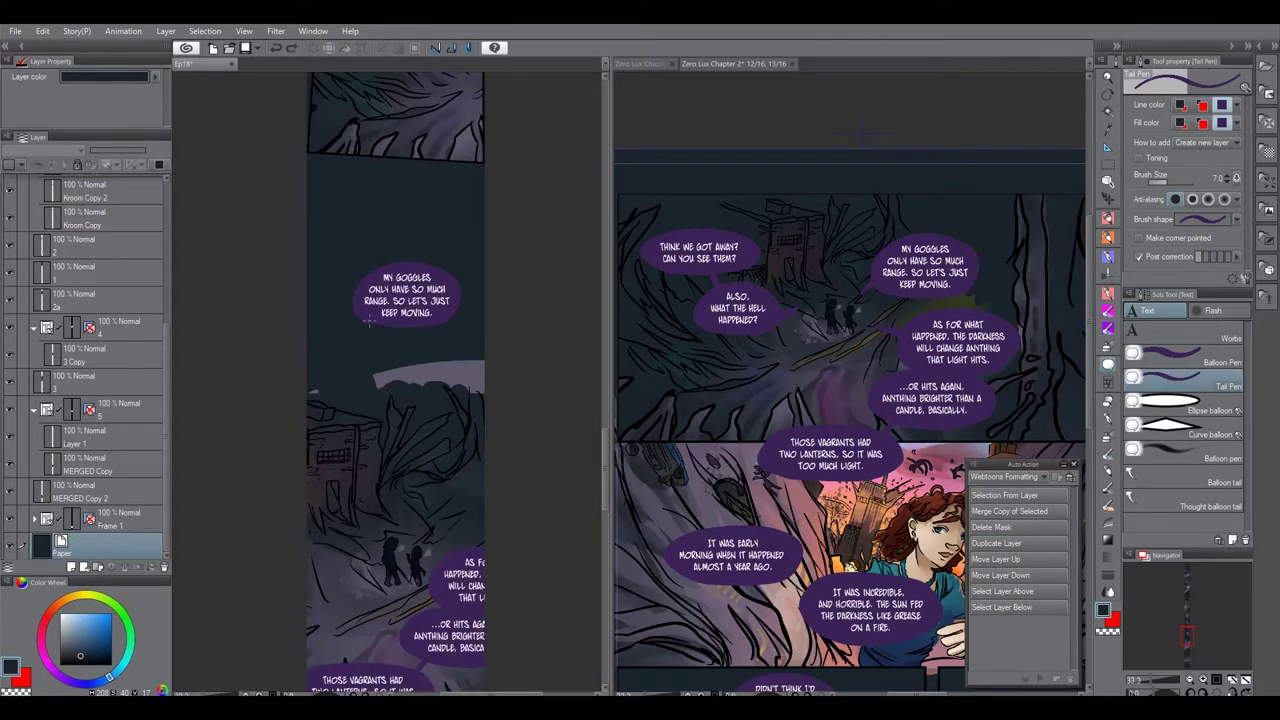
left_click_drag(372, 326, 376, 318)
left_click_drag(418, 364, 410, 380)
mouse_move(128, 541)
left_mouse_down()
mouse_move(128, 184)
mouse_move(135, 225)
mouse_move(137, 211)
left_mouse_up()
key("ctrl+e")
Set the text size of "Think we got away?" and "Also, what the hell happened?" to 35.
left_click_drag(484, 424, 473, 239)
scroll(473, 237, "up", 5)
key("t")
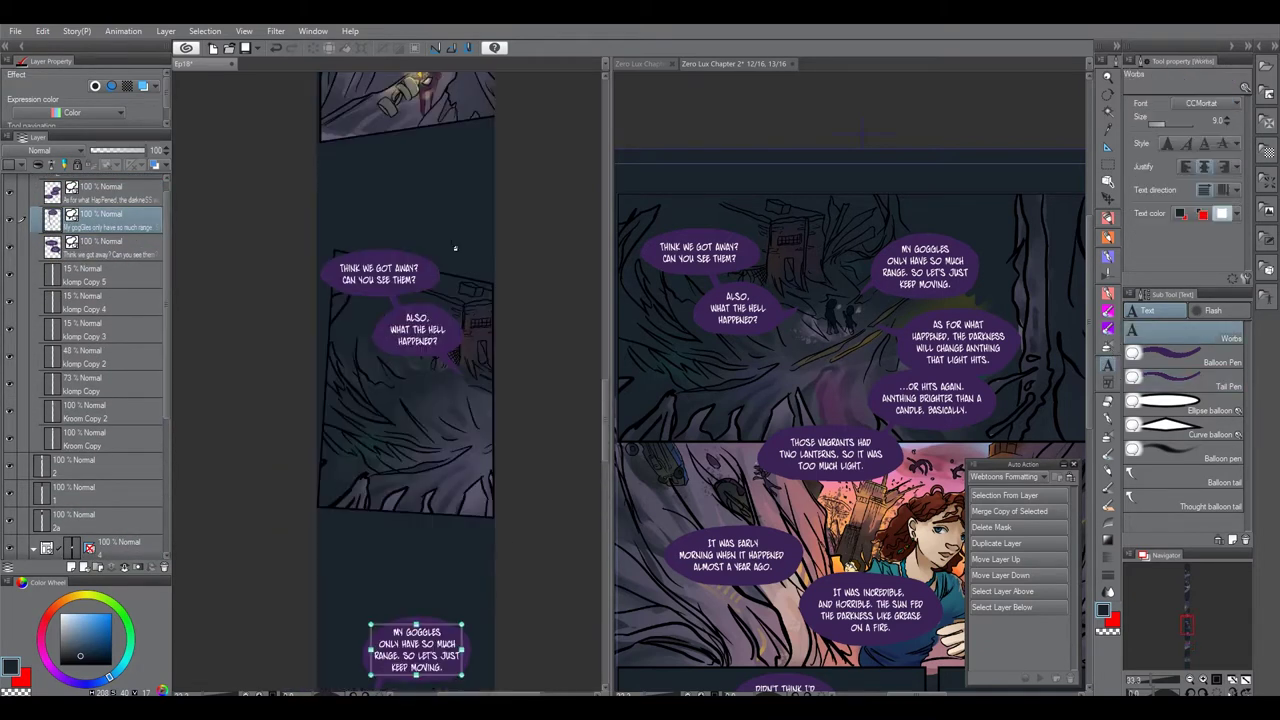
left_click(378, 274)
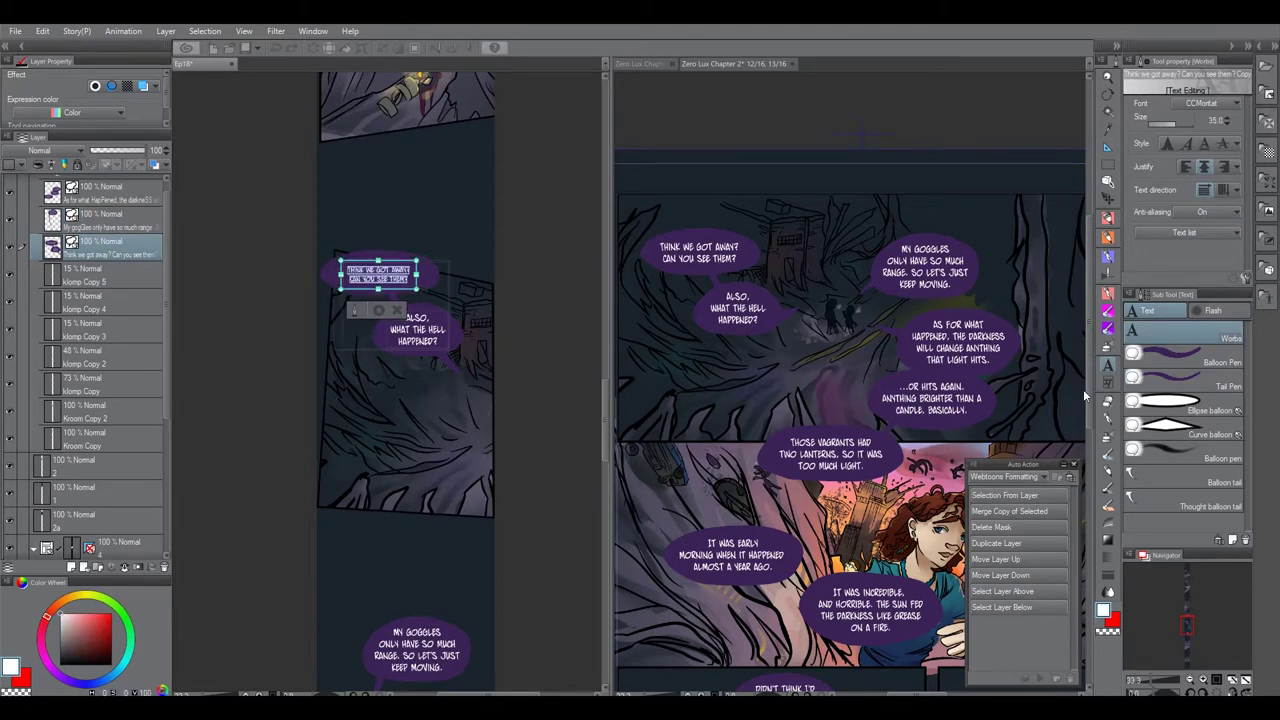
left_click(417, 329)
type("35")
key("Return")
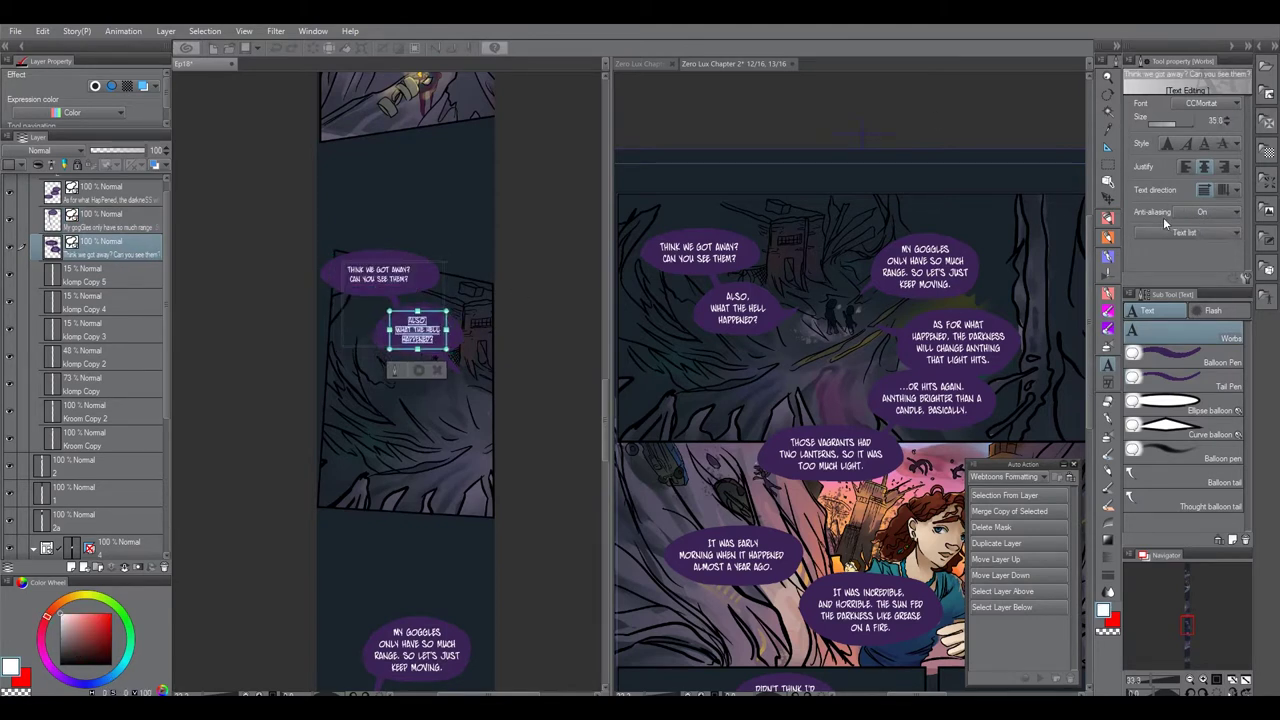
left_click(418, 373)
Adjust the position of the "Think we got away?" balloon layer over the frame 5 panel.
left_click(1108, 181)
left_click_drag(477, 237, 455, 257)
left_click(135, 271)
left_click(137, 254)
left_click_drag(405, 335, 422, 343)
Set the text size of the "My goggles only have so much range" balloon to 35.
left_click_drag(444, 668, 422, 326)
scroll(425, 320, "down", 5)
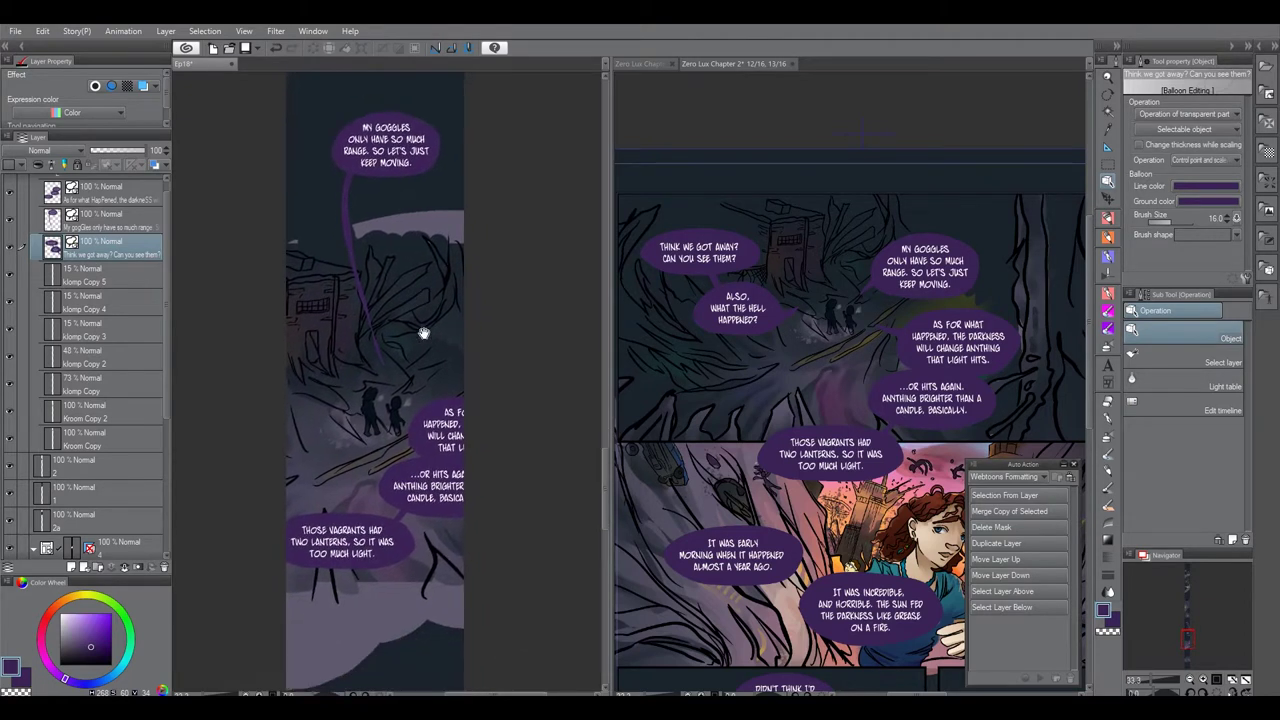
left_click_drag(290, 365, 298, 479)
left_click(430, 192)
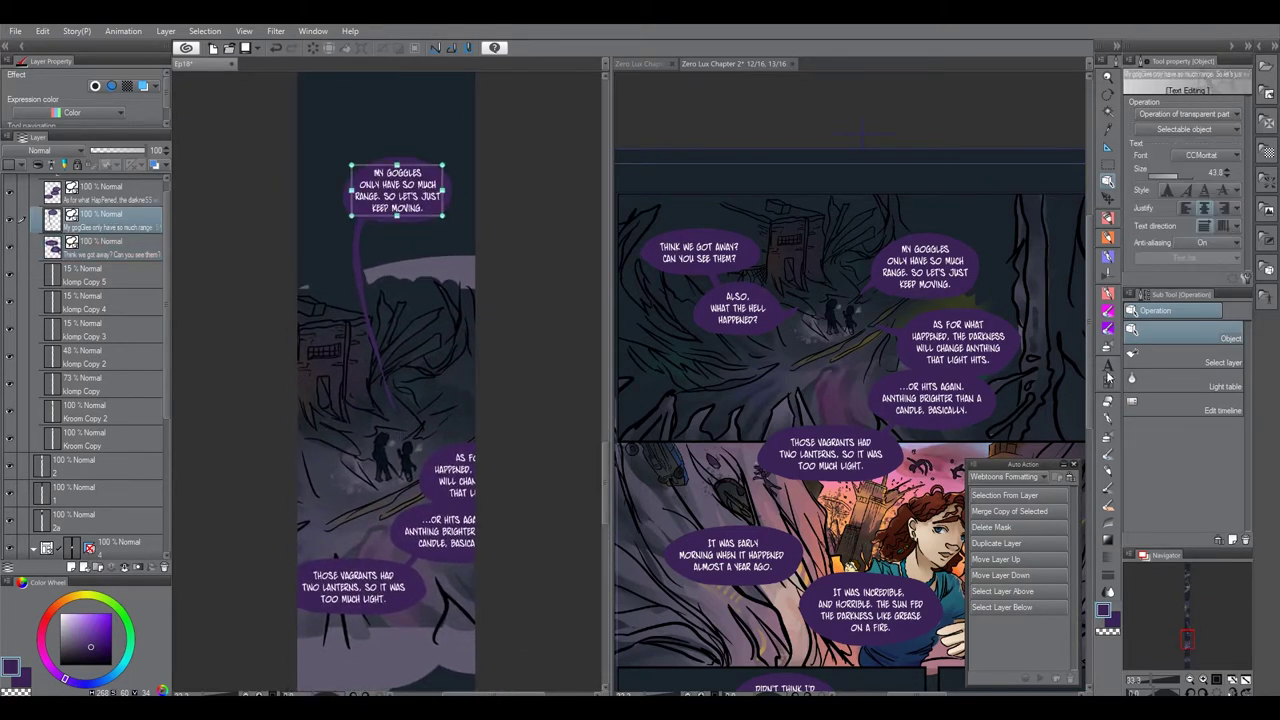
left_click(1108, 370)
left_click(400, 192)
key("ctrl+a")
left_click(1214, 121)
type("35")
key("Return")
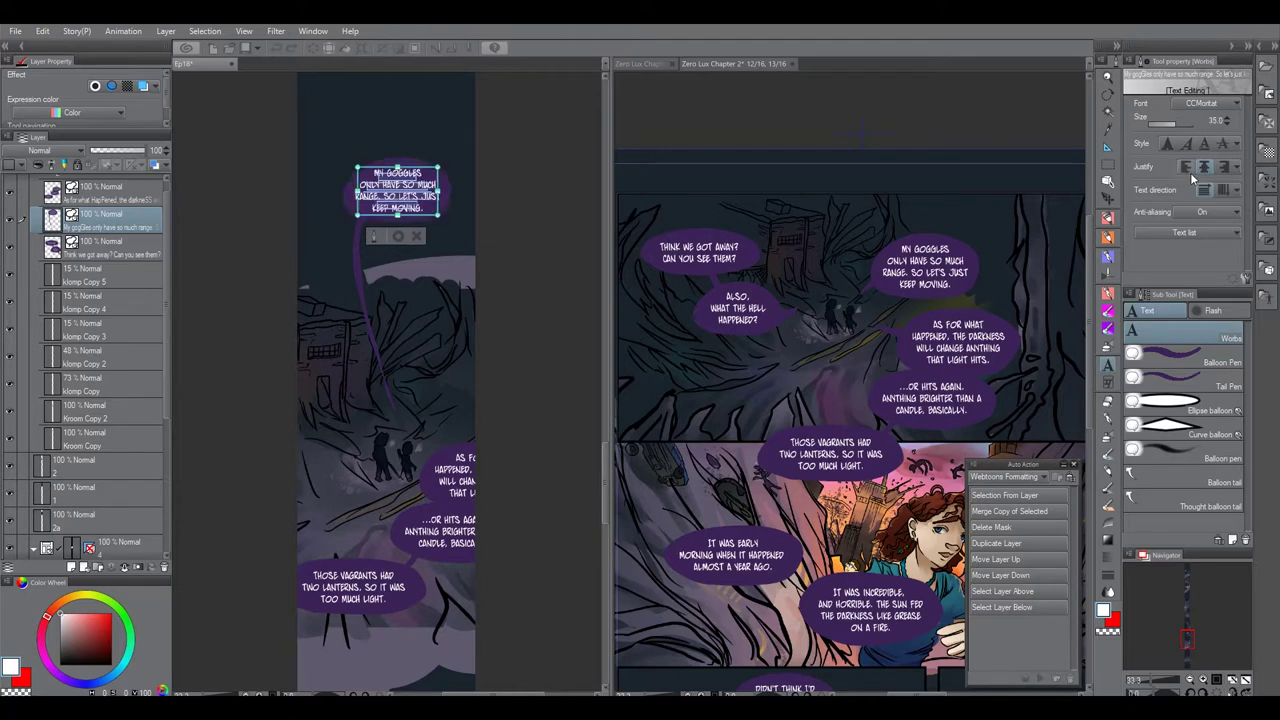
Shrink and reposition the "My goggles only have so much range" balloon so it fits its reduced text.
left_click(400, 237)
left_click(1109, 186)
left_click(440, 185)
left_click_drag(448, 143, 471, 84)
left_click_drag(465, 414, 451, 177)
left_click_drag(431, 270, 406, 502)
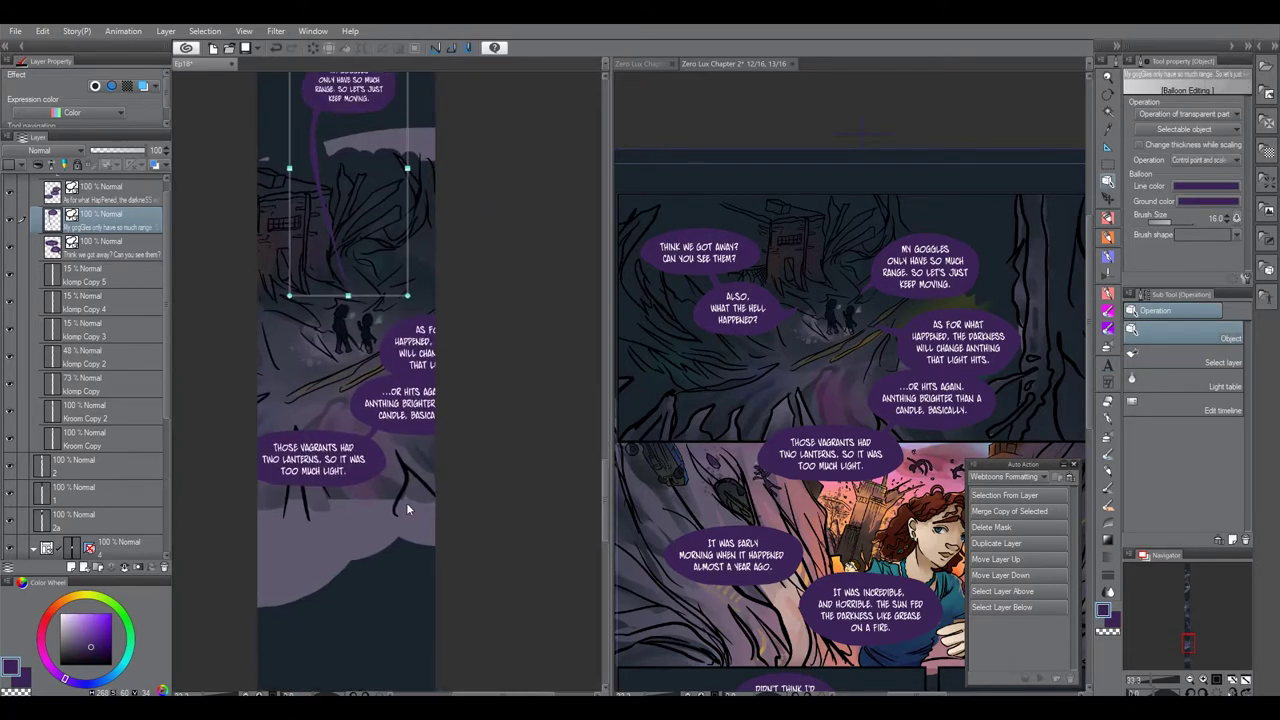
Move the "Those vagrants had two lanterns" balloon down into the dark gap below the figures panel.
left_click_drag(339, 438, 364, 449)
left_click(366, 448)
scroll(371, 430, "down", 4)
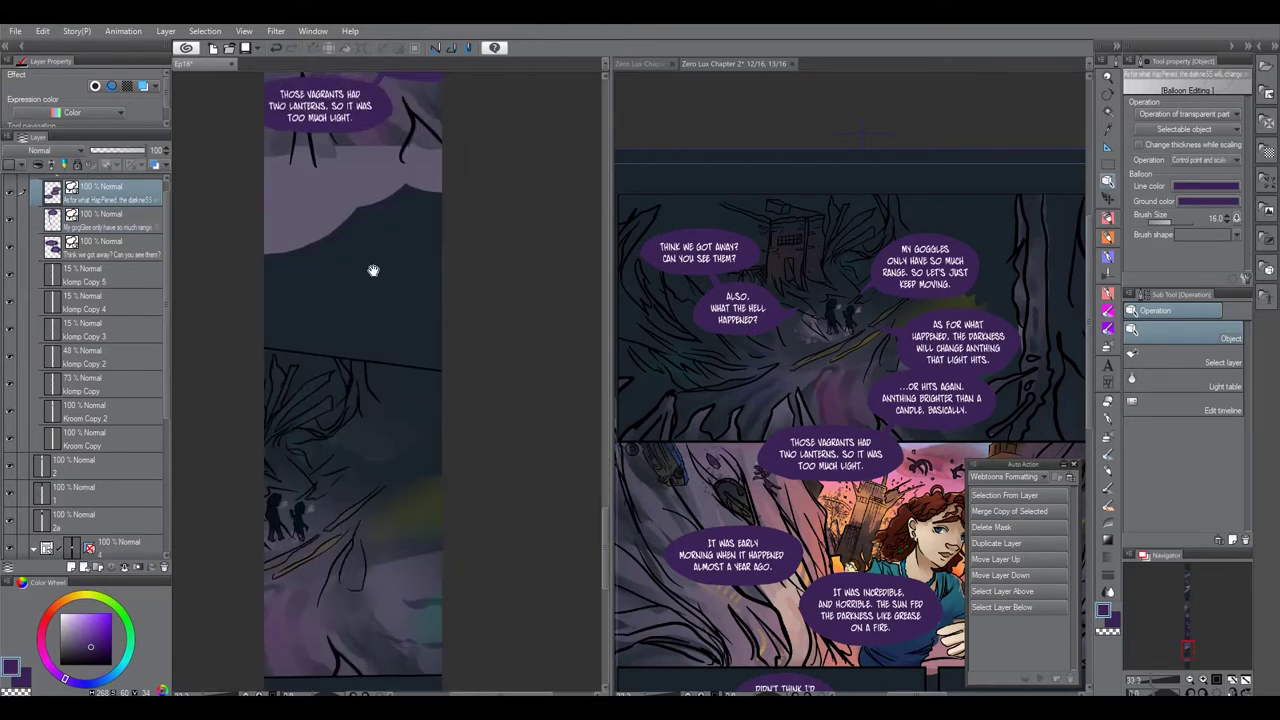
scroll(380, 517, "up", 3)
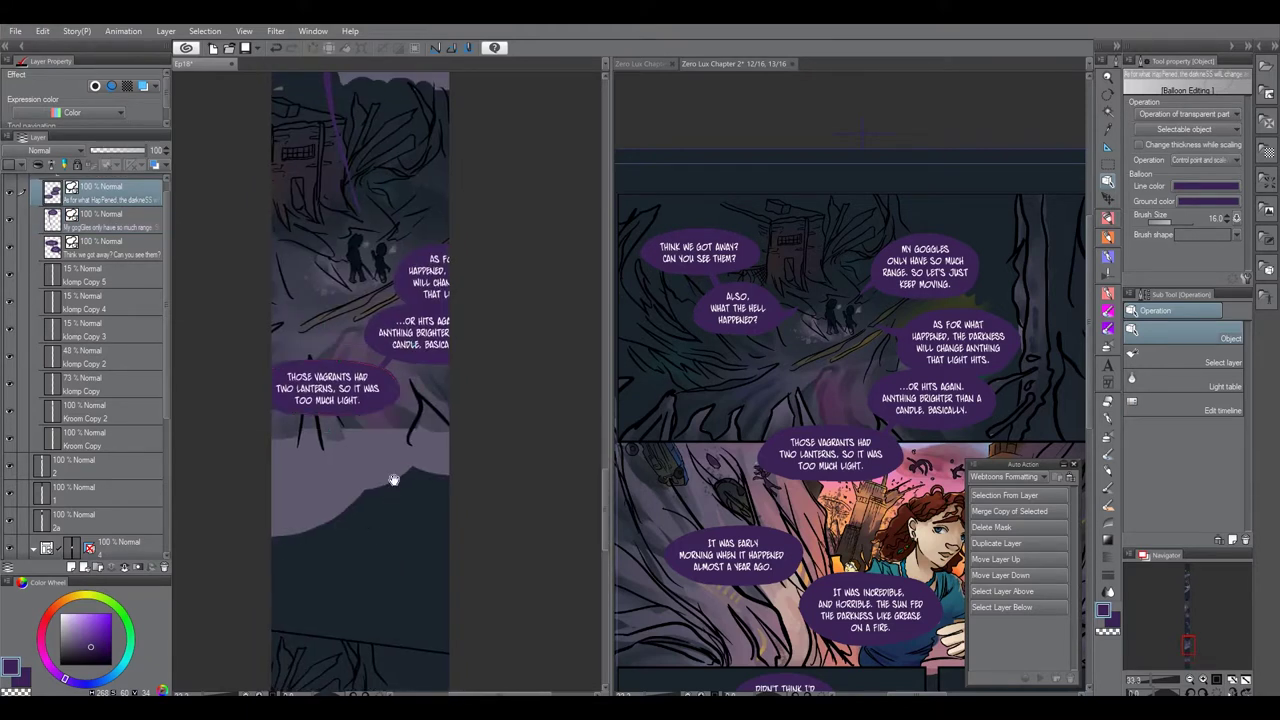
scroll(380, 490, "up", 1)
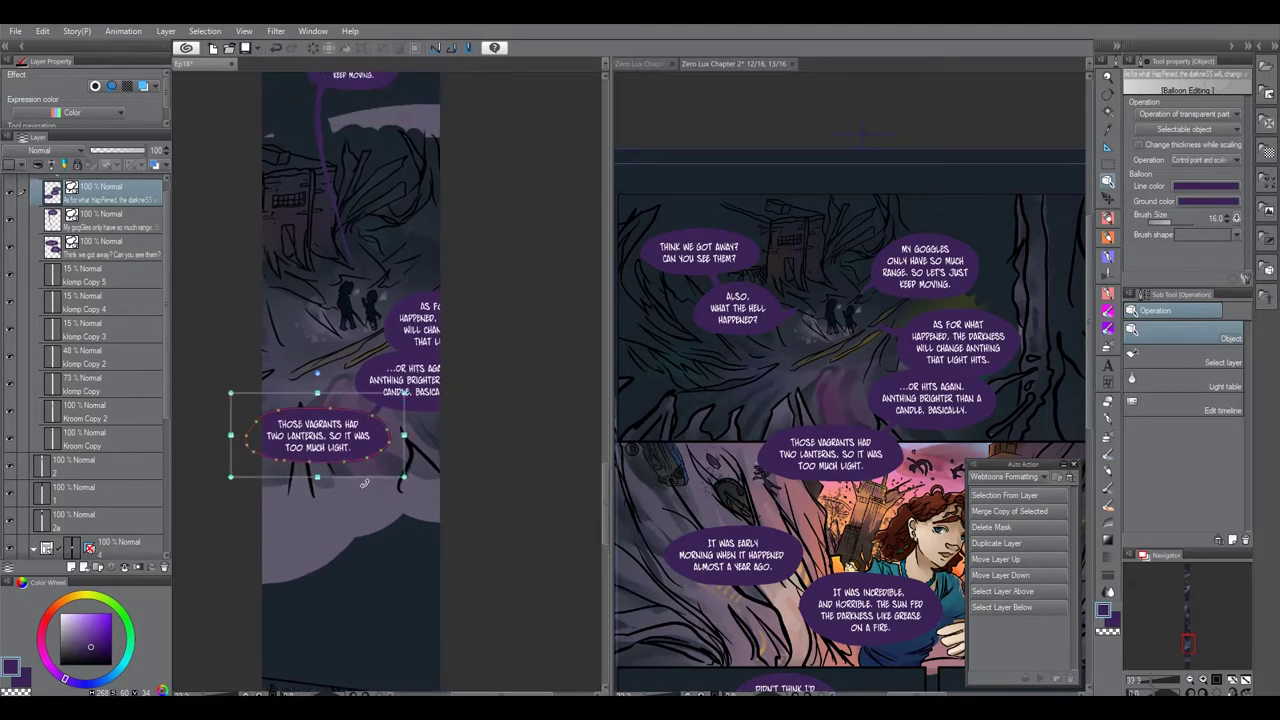
scroll(365, 485, "up", 1)
left_click_drag(373, 460, 395, 605)
Move the "...Or hits again" and "As for what happened" balloons fully inside the strip below the figures.
left_click(363, 398)
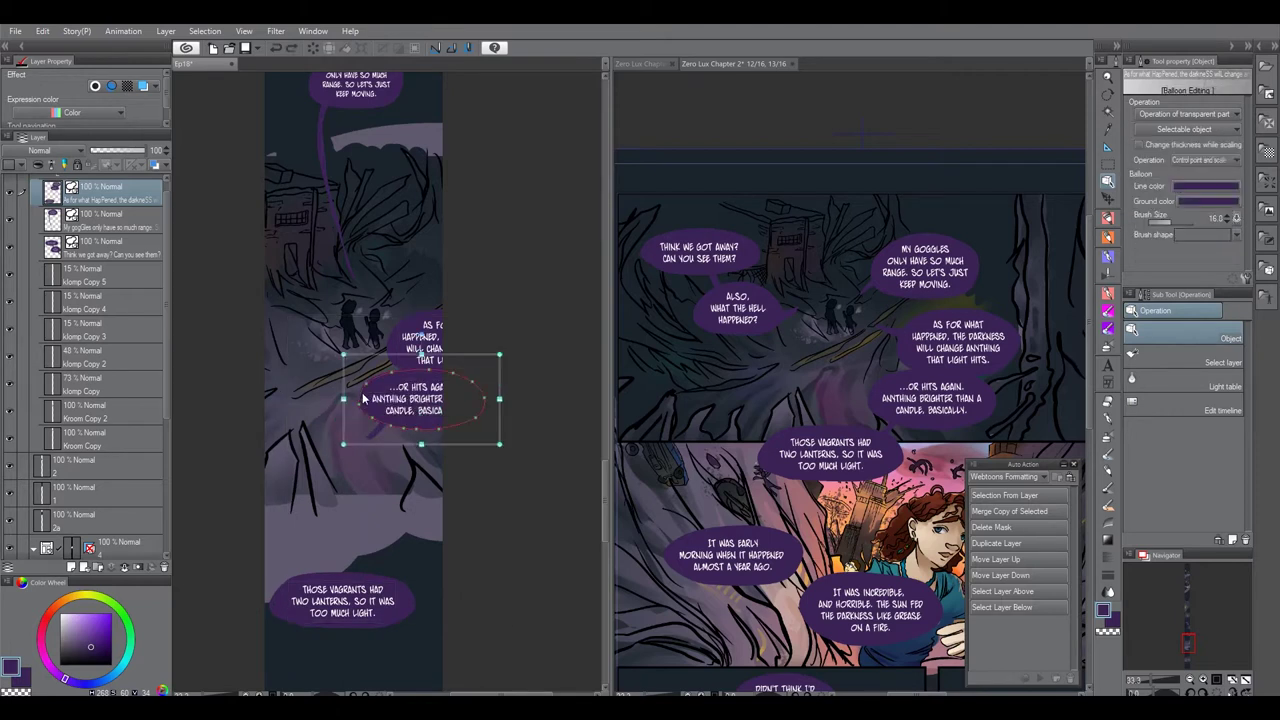
left_click_drag(363, 398, 295, 453)
left_click(381, 423)
scroll(378, 422, "up", 3)
left_click_drag(378, 424, 314, 435)
scroll(362, 530, "down", 3)
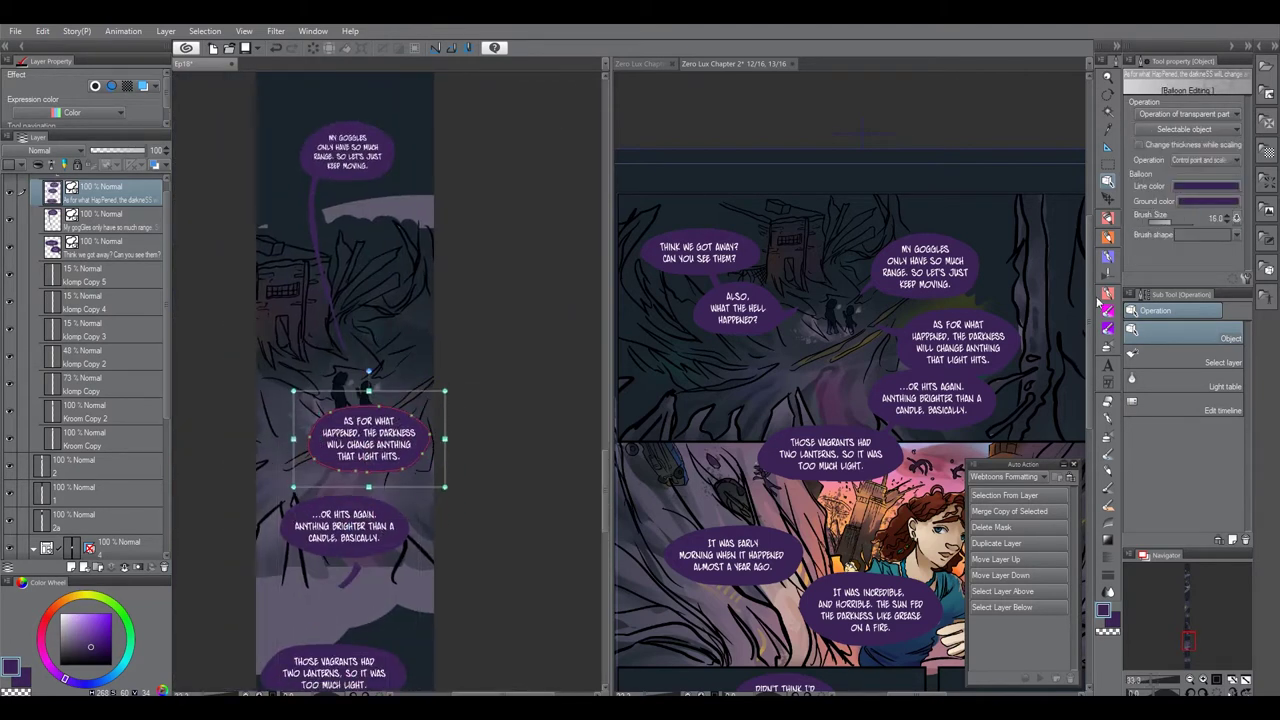
Reduce the text size of the "As for what happened" balloon and shrink the balloon around it.
left_click(1107, 365)
left_click(1170, 123)
left_click(370, 485)
left_click(1107, 181)
left_click_drag(441, 398, 408, 430)
Set the "...Or hits again" text size to 34 and shrink its balloon to fit.
left_click(1107, 364)
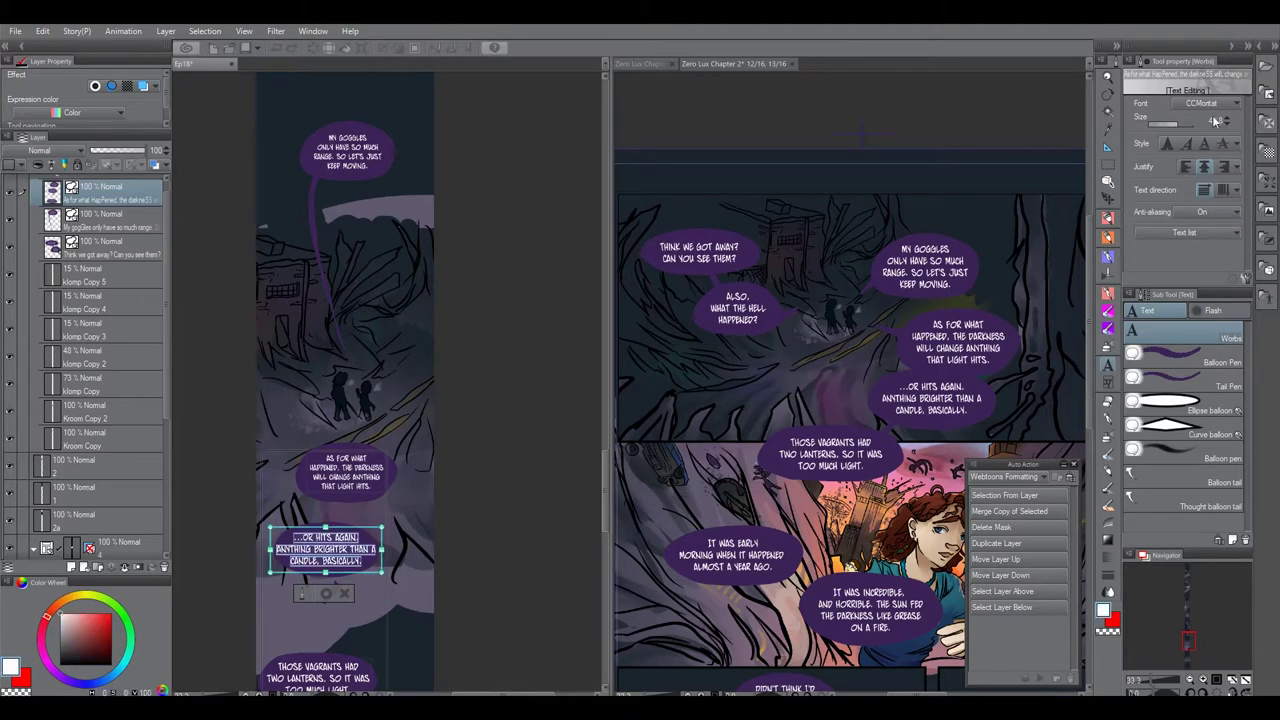
type("34")
key("Return")
left_click(373, 520)
left_click(1109, 181)
left_click_drag(395, 523, 443, 306)
Set the "Those vagrants" text size to 35, shrink its balloon, and move it down toward the next panel.
left_click(1107, 364)
left_click(365, 461)
type("3")
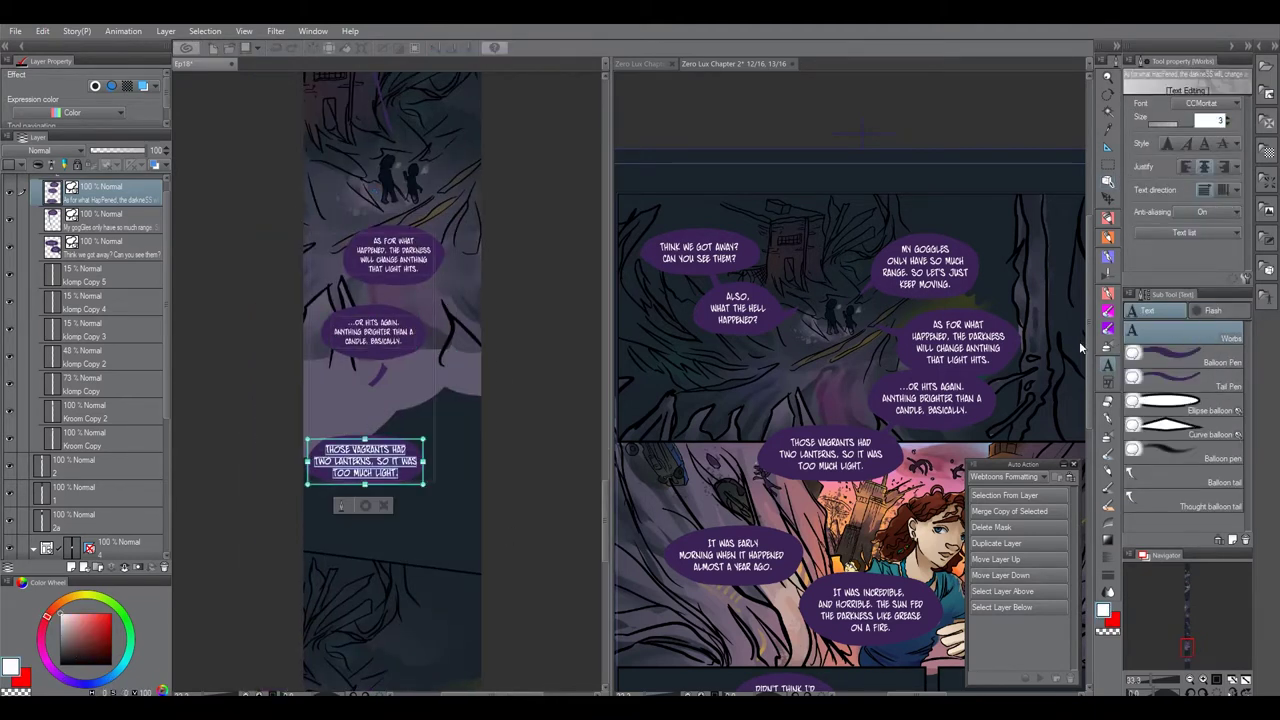
type("5")
key("Return")
left_click(367, 502)
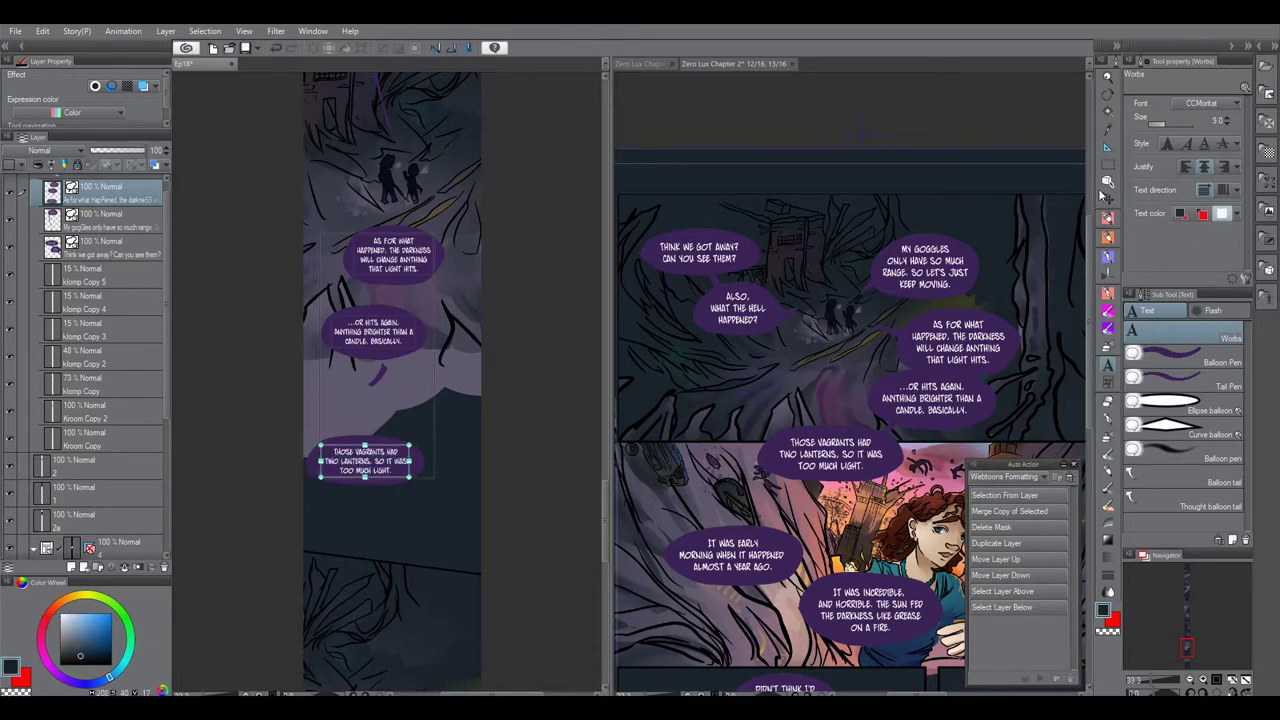
left_click(1108, 181)
left_click_drag(415, 463, 443, 566)
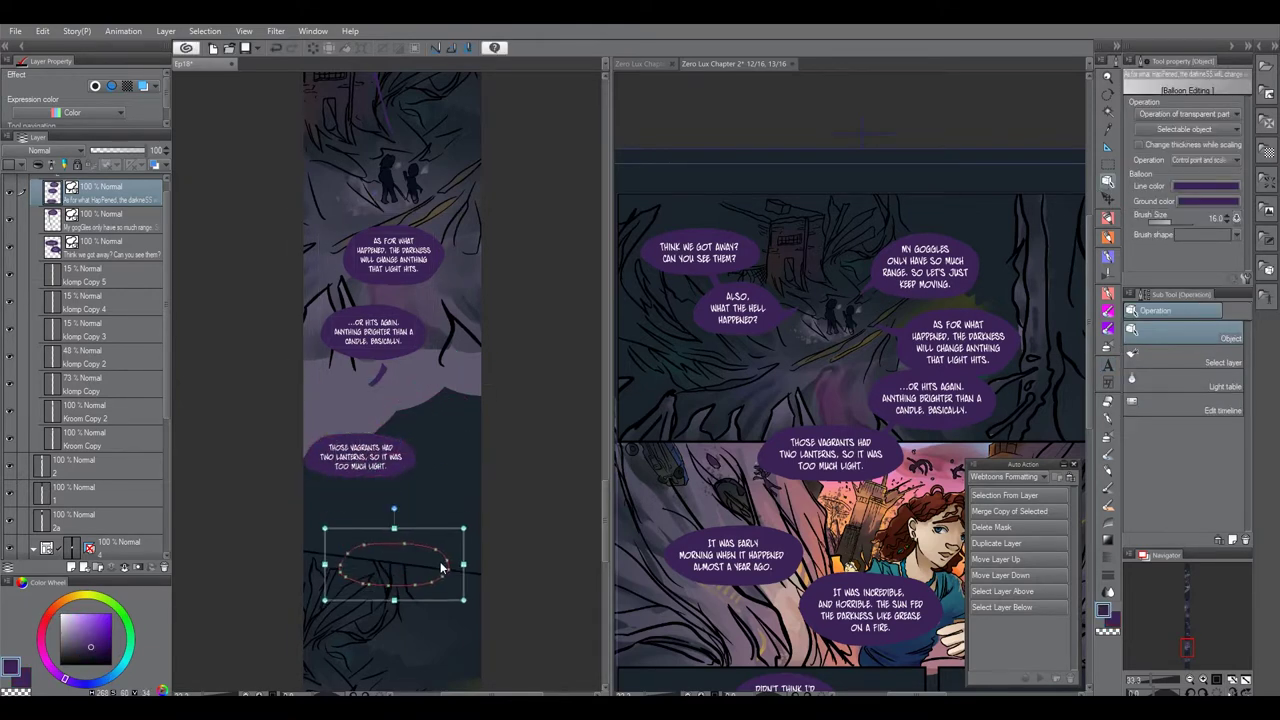
Move the "...Or hits again" balloon down and delete the leftover connector tail beneath its old position.
left_click(389, 356)
left_click_drag(392, 356, 444, 484)
left_click(378, 376)
key("Delete")
Spread the balloons down the strip, with "As for what" at the figures panel's base and the other two in the panel below.
left_click_drag(433, 438, 423, 422)
left_click_drag(501, 450, 500, 320)
left_click(432, 447)
left_click_drag(465, 479, 472, 491)
left_click_drag(498, 470, 430, 618)
scroll(430, 615, "down", 5)
left_click_drag(441, 570, 456, 432)
scroll(455, 371, "up", 5)
left_click_drag(414, 355, 415, 408)
left_click_drag(432, 484, 426, 583)
scroll(426, 583, "down", 5)
mouse_move(449, 463)
left_mouse_down()
mouse_move(460, 392)
mouse_move(519, 520)
left_mouse_up()
scroll(442, 390, "up", 4)
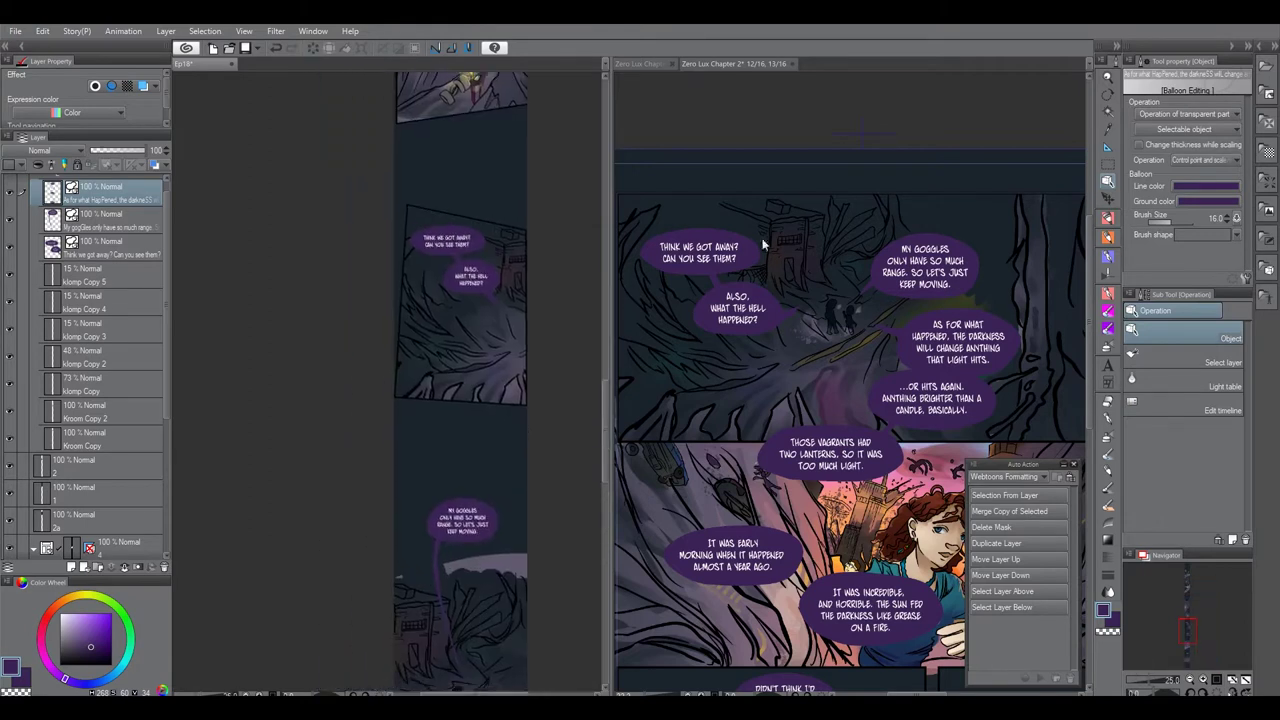
Draw a Tail Pen tail from the figures down to the "As for what happened" balloon and merge it into the balloon's layer.
left_click(1108, 366)
left_click_drag(478, 655, 486, 343)
scroll(483, 470, "up", 2)
left_click_drag(487, 450, 498, 375)
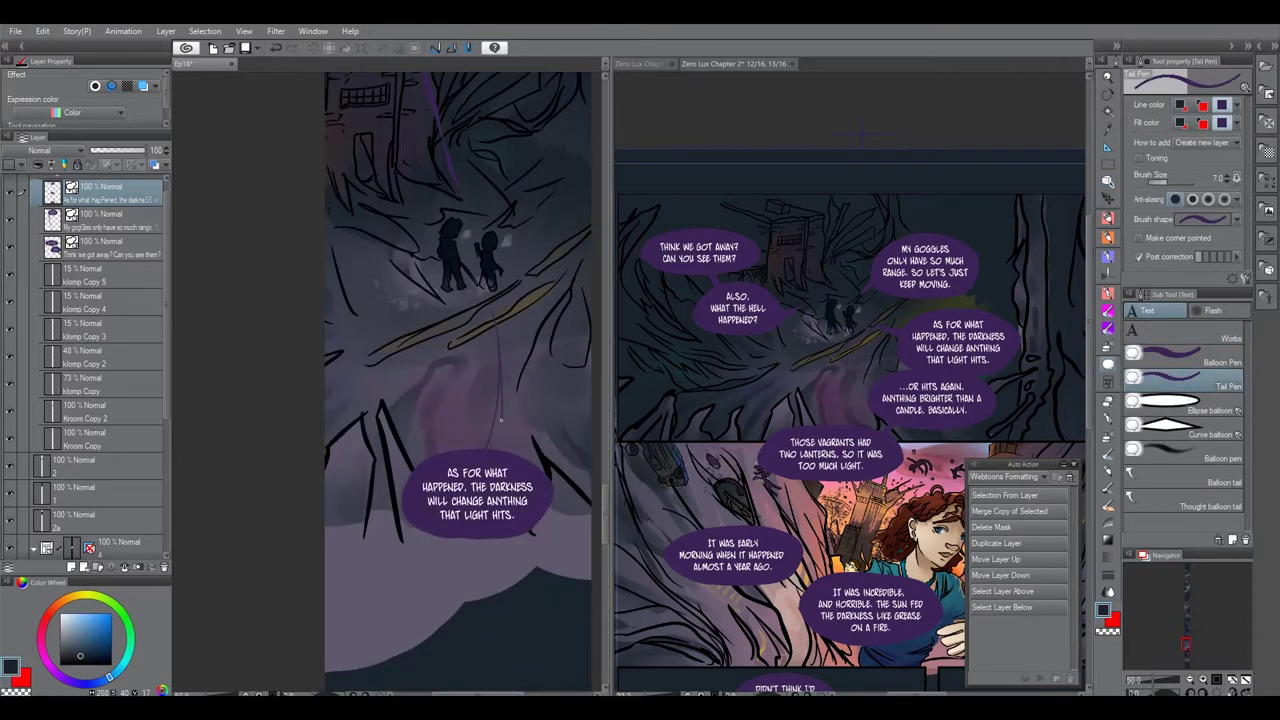
scroll(141, 183, "down", 2)
left_click_drag(141, 183, 143, 198)
left_click_drag(541, 432, 517, 355)
Draw a Tail Pen tail from the "...Or hits again" balloon down to the figures in the last panel.
scroll(537, 388, "down", 10)
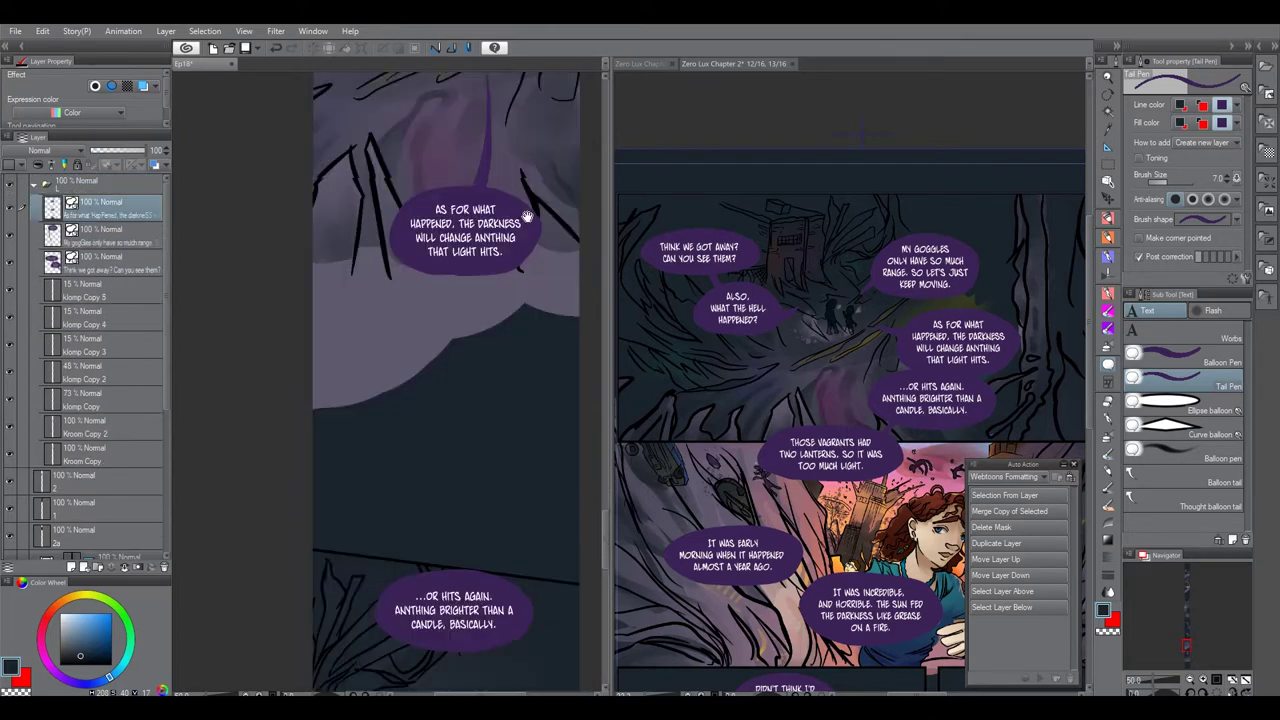
key("ctrl+z")
key("ctrl+z")
key("ctrl+z")
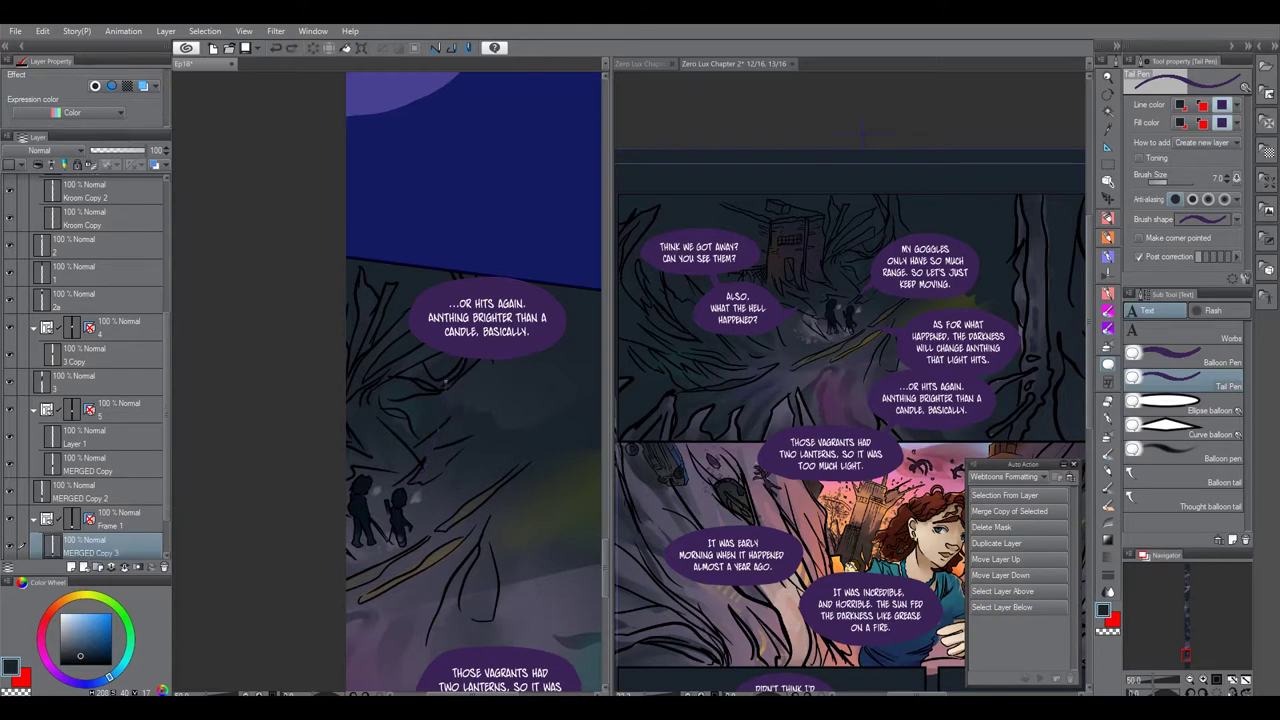
left_click_drag(476, 447, 448, 433)
Move the "...Or hits again" tail layer up into the L folder and merge it with the lettering balloon layer.
left_click_drag(122, 546, 151, 266)
left_click(1001, 562)
left_click(1001, 560)
left_click(1001, 560)
left_click(1015, 560)
left_click(1018, 560)
left_click(1018, 560)
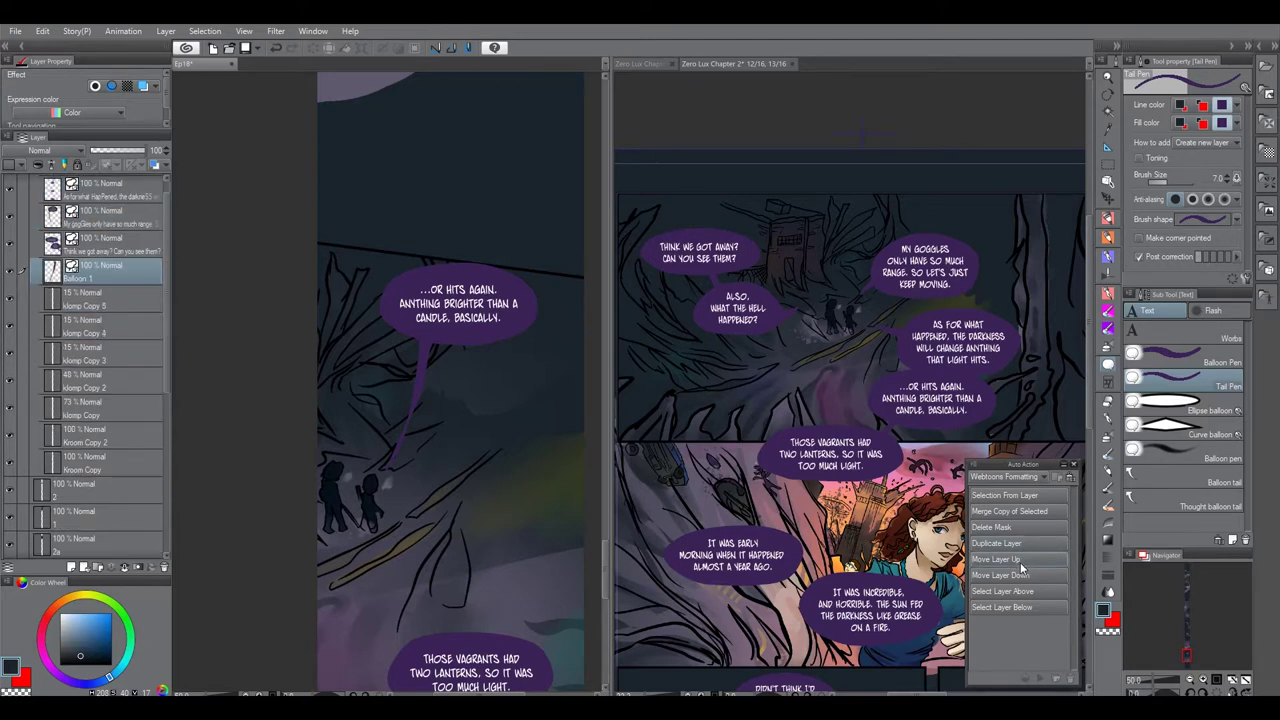
left_click(1022, 566)
key("ctrl+e")
Draw a Tail Pen tail from the "Those vagrants" balloon up toward the figures in the last panel.
left_click_drag(466, 575, 449, 90)
left_click_drag(502, 415, 470, 690)
mouse_move(401, 410)
left_mouse_down()
mouse_move(445, 468)
mouse_move(440, 492)
left_mouse_up()
left_click_drag(440, 492, 396, 456)
Move the "Those vagrants" tail layer from Frame 1 up into the L folder and merge it with the lettering balloon layer.
left_click_drag(168, 500, 175, 544)
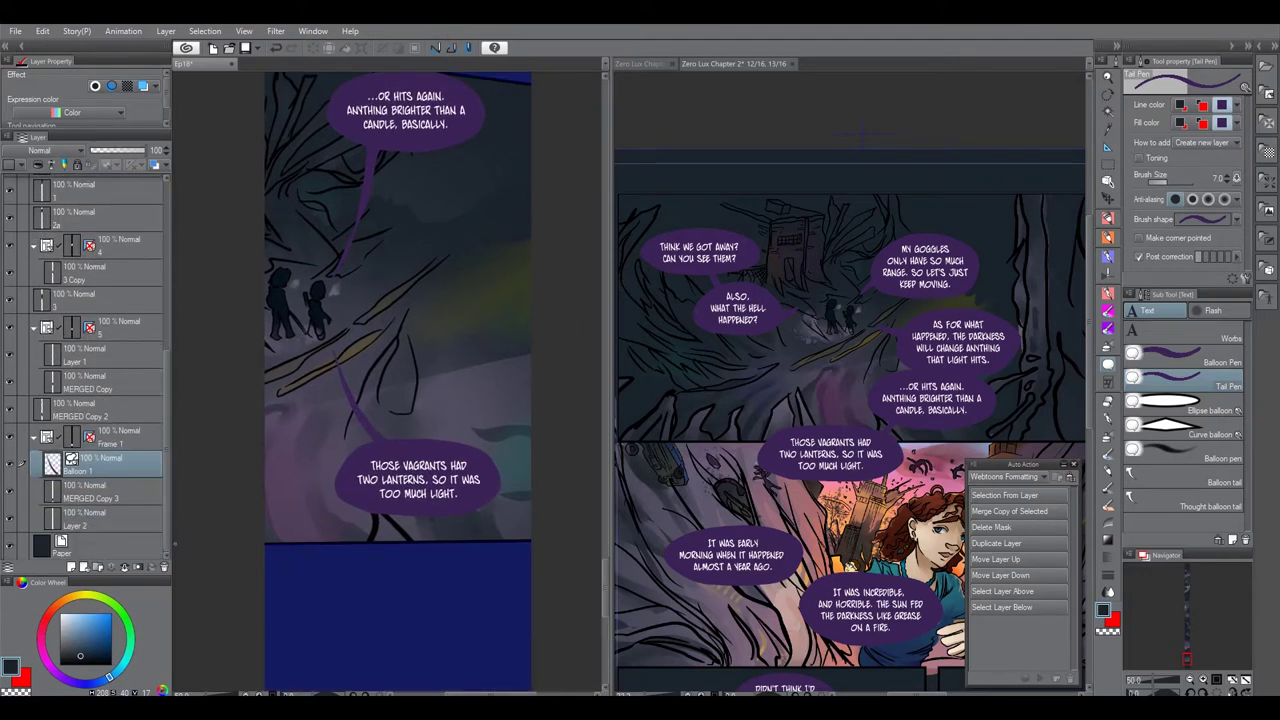
left_click_drag(175, 544, 163, 558)
left_click(1012, 562)
left_click(1014, 560)
left_click(1016, 558)
left_click(1017, 557)
left_click(1018, 557)
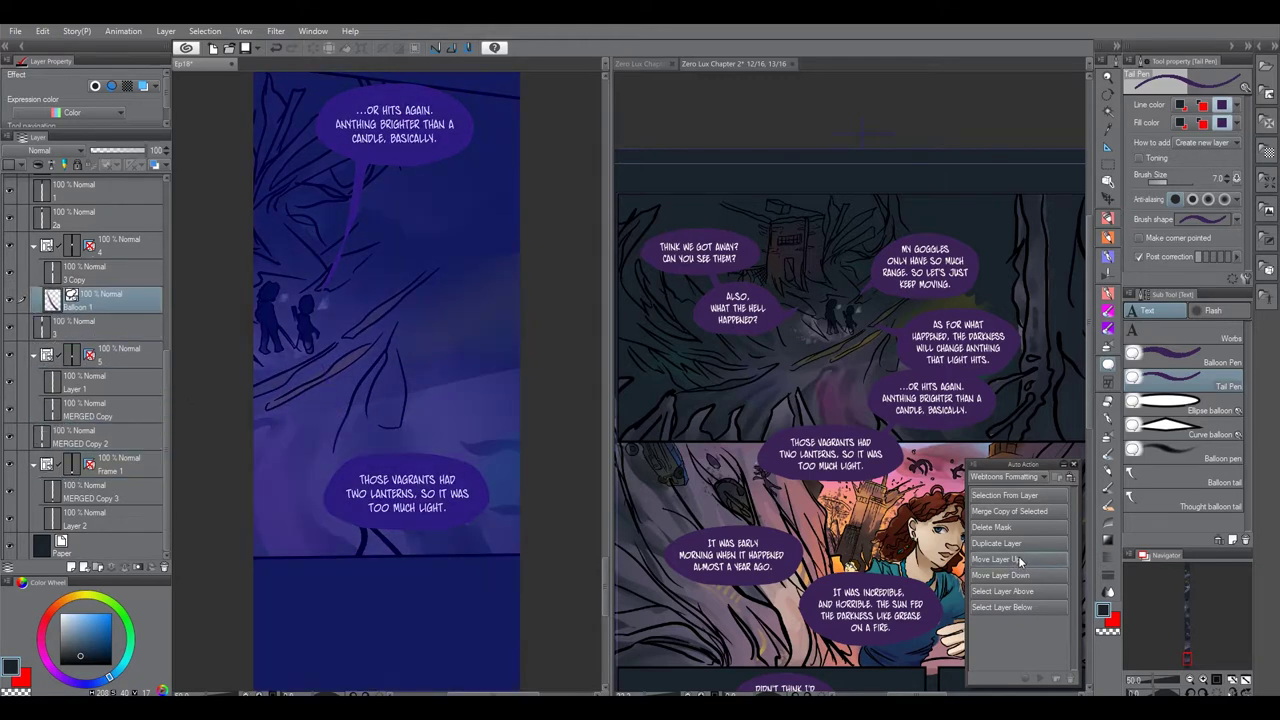
left_click(1018, 557)
left_click(1018, 558)
left_click_drag(165, 363, 161, 262)
left_click_drag(126, 436, 144, 198)
key("ctrl+e")
Place the ZLMark material from the Zero Lux folder at the foot of the strip, with its layer above the L folder.
scroll(476, 331, "down", 1)
left_click_drag(489, 611, 463, 379)
left_click(1260, 46)
left_click(1078, 156)
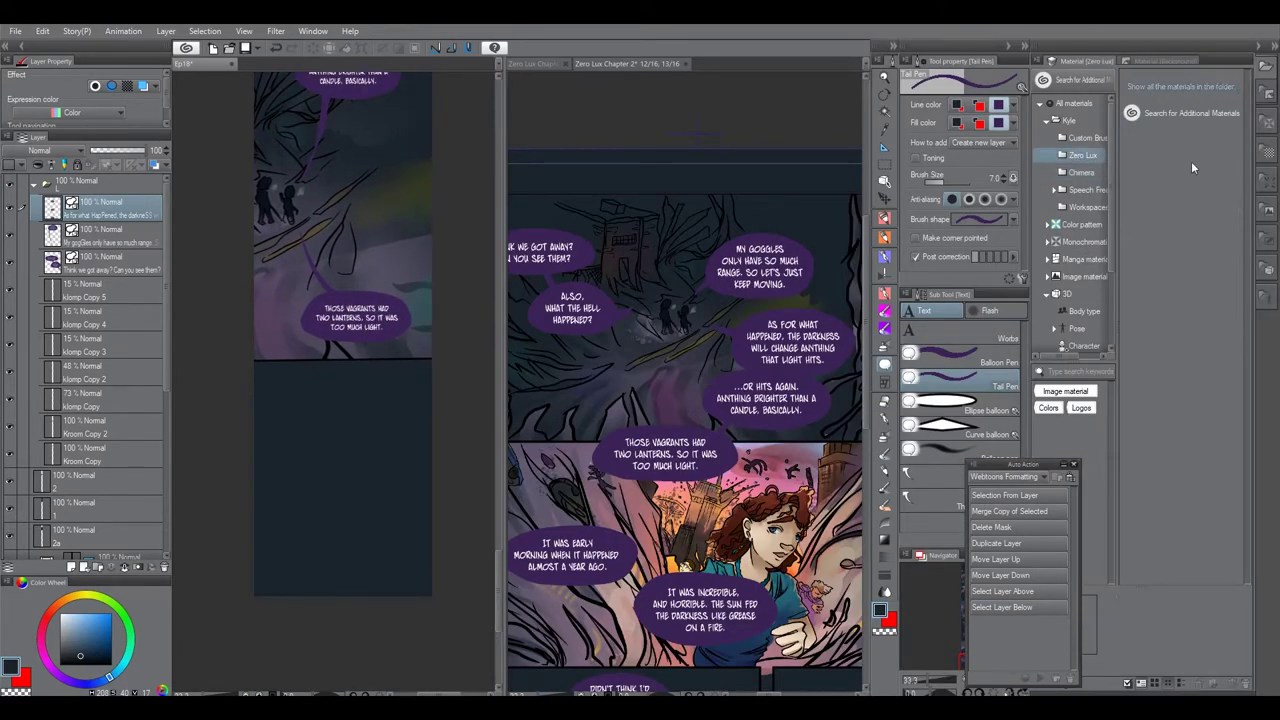
left_click_drag(371, 572, 371, 572)
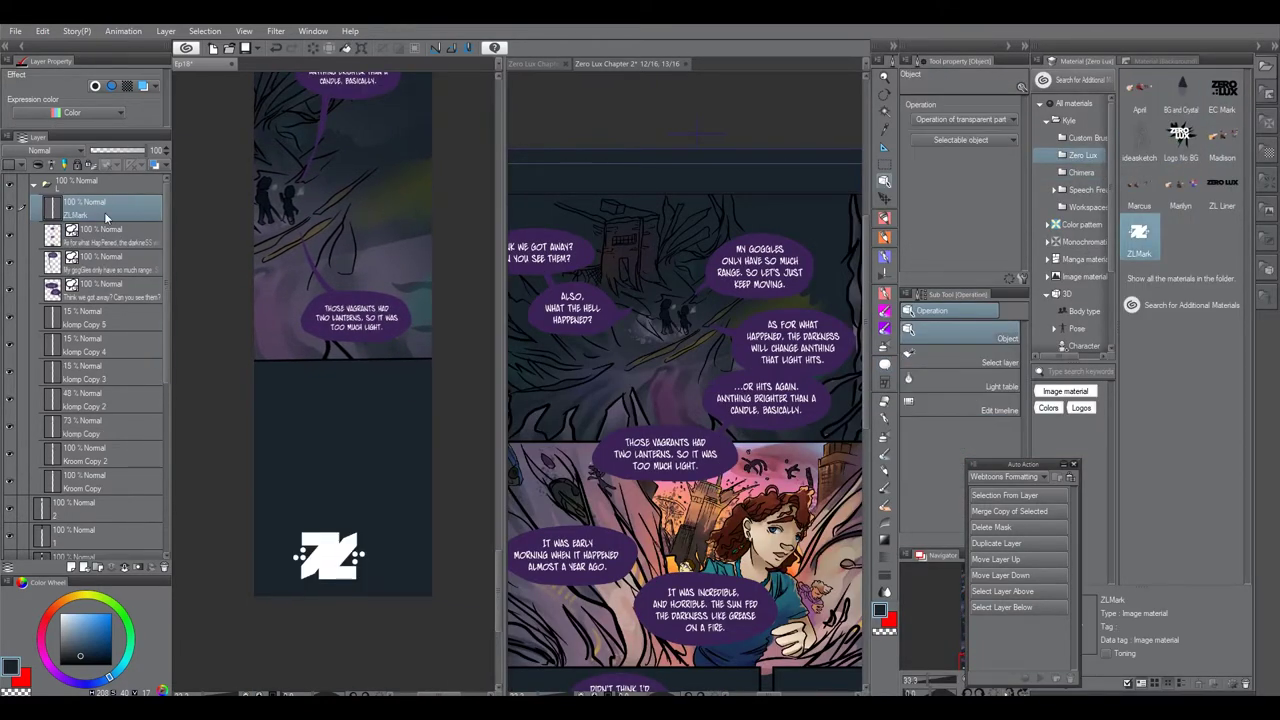
left_click(1258, 52)
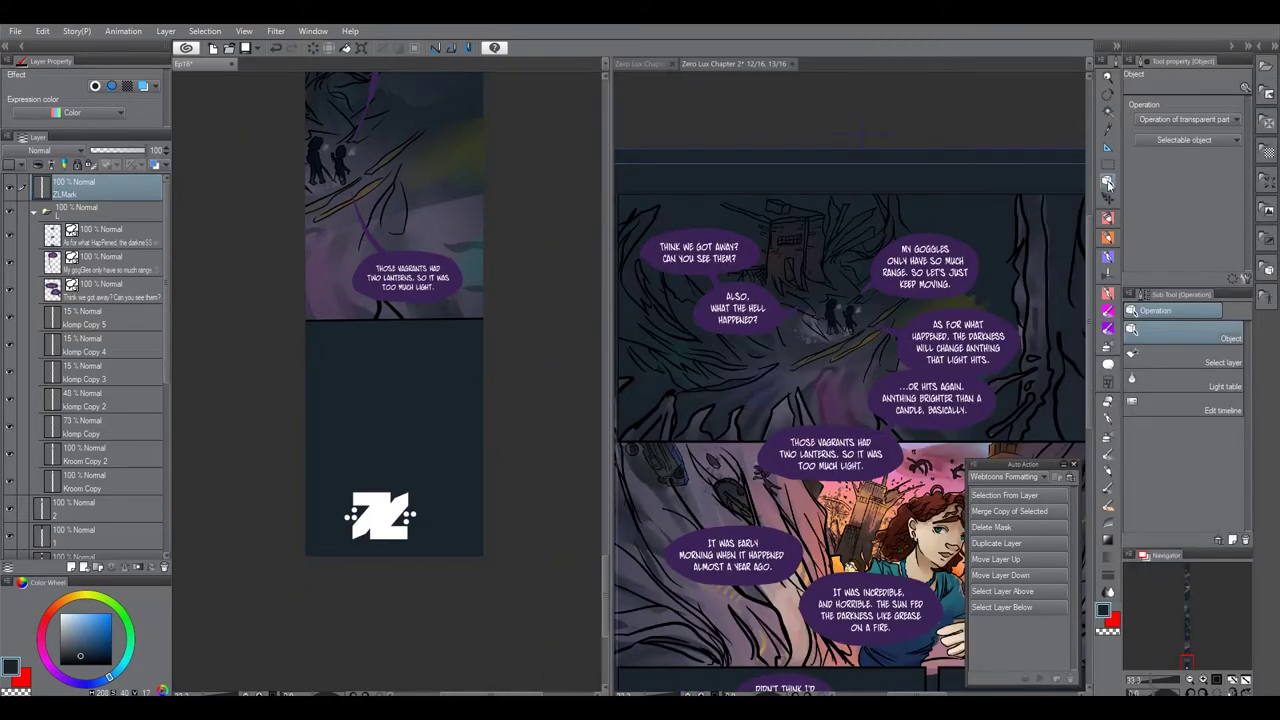
Transform the ZLMark logo at the foot of the strip and save the episode file.
key("ctrl+t")
left_click_drag(383, 494, 463, 433)
left_click(372, 546)
left_click_drag(447, 110, 459, 494)
key("g")
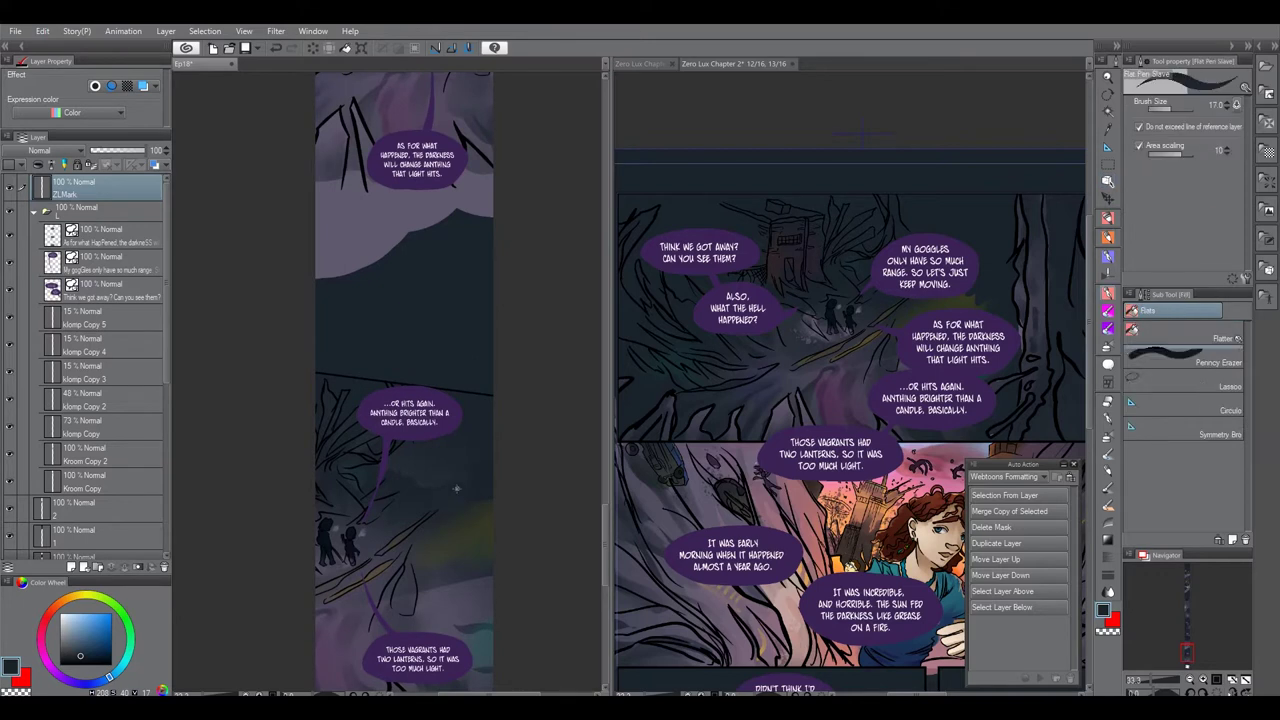
scroll(456, 488, "down", 1)
key("ctrl+s")
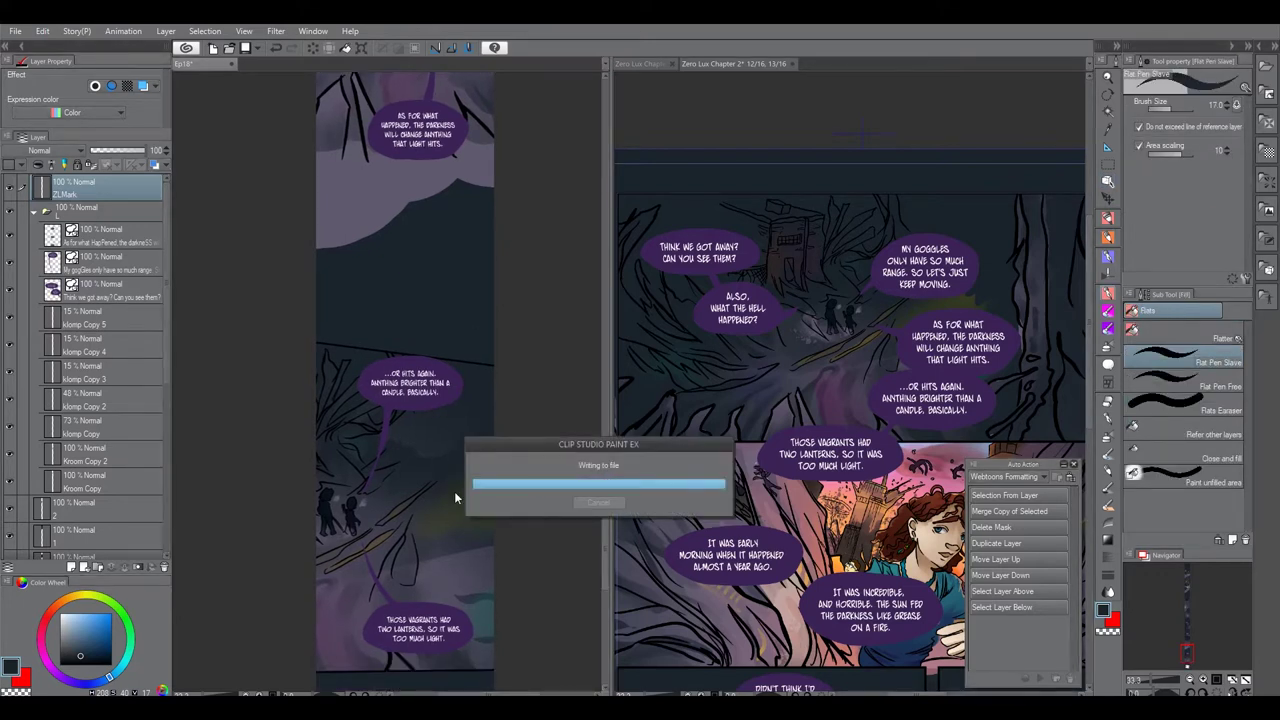
Choose the Square Brush (FlyLand) 2 and add a new layer above MERGED Copy 3 inside Frame 1.
key("b")
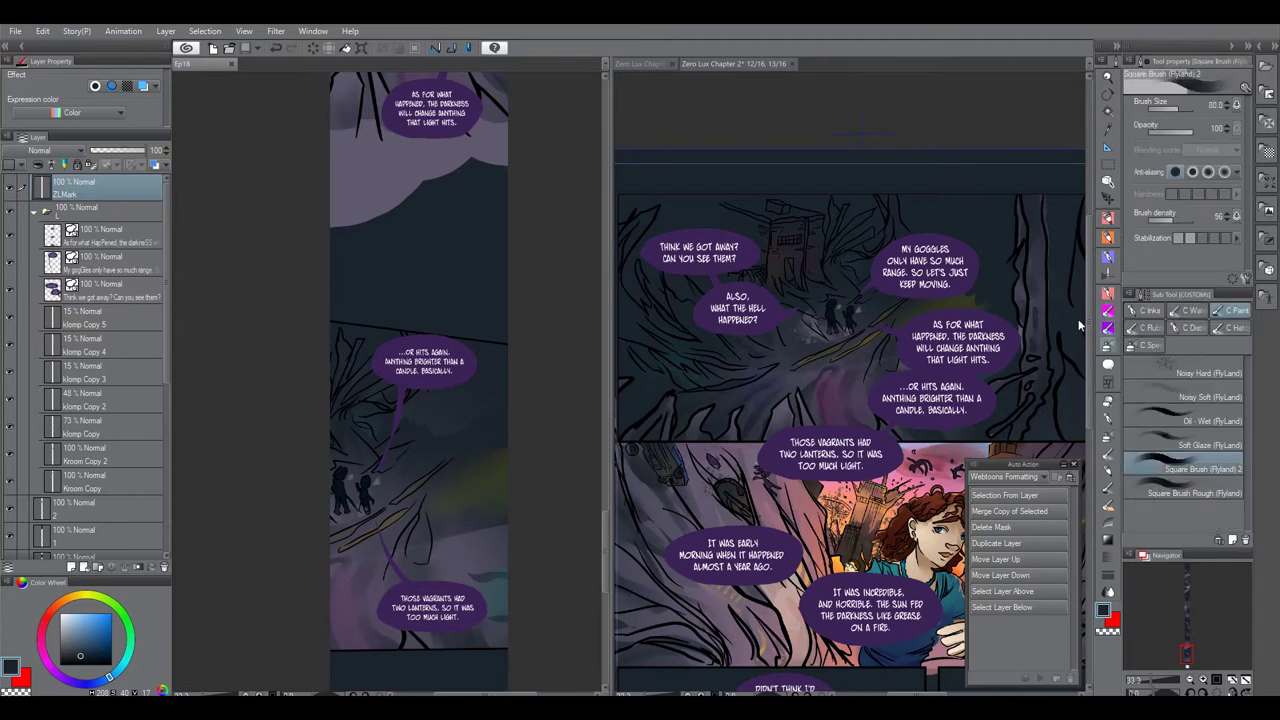
left_click_drag(431, 440, 458, 413)
left_click_drag(491, 373, 481, 346)
left_click_drag(167, 256, 167, 460)
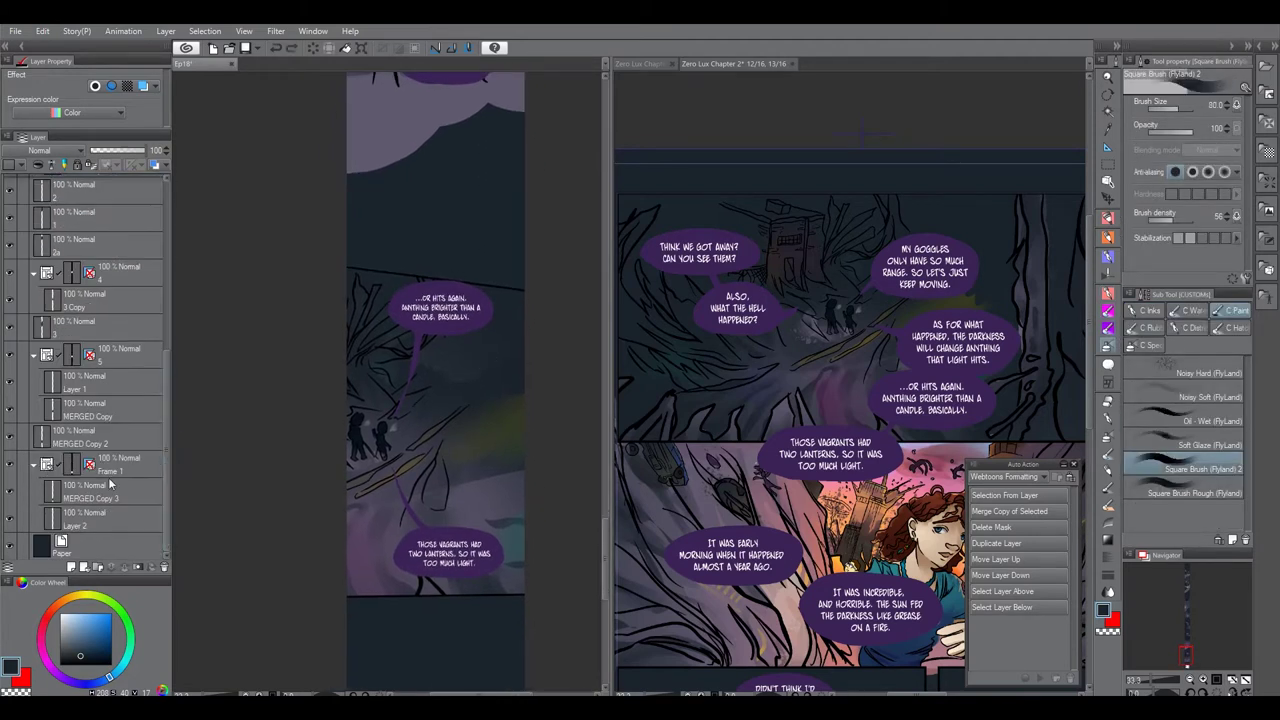
left_click(110, 492)
left_click(116, 516)
left_click(117, 494)
key("ctrl+shift+n")
Touch up the right edge of the last panel with brush strokes in colours sampled from the artwork.
left_click(478, 418, "alt")
left_click_drag(497, 346, 517, 374)
left_click(449, 529, "alt")
left_click_drag(492, 515, 495, 493)
key("bracketleft")
key("bracketleft")
left_click(349, 541, "alt")
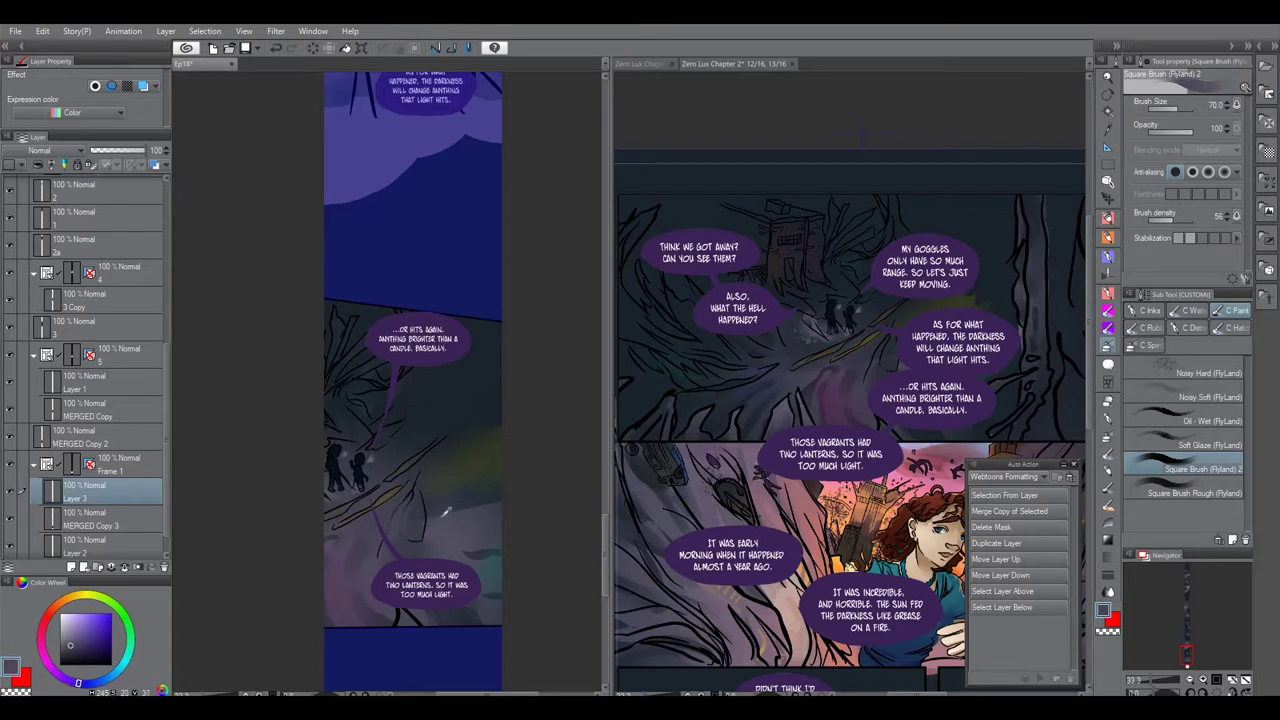
left_click_drag(521, 485, 469, 623)
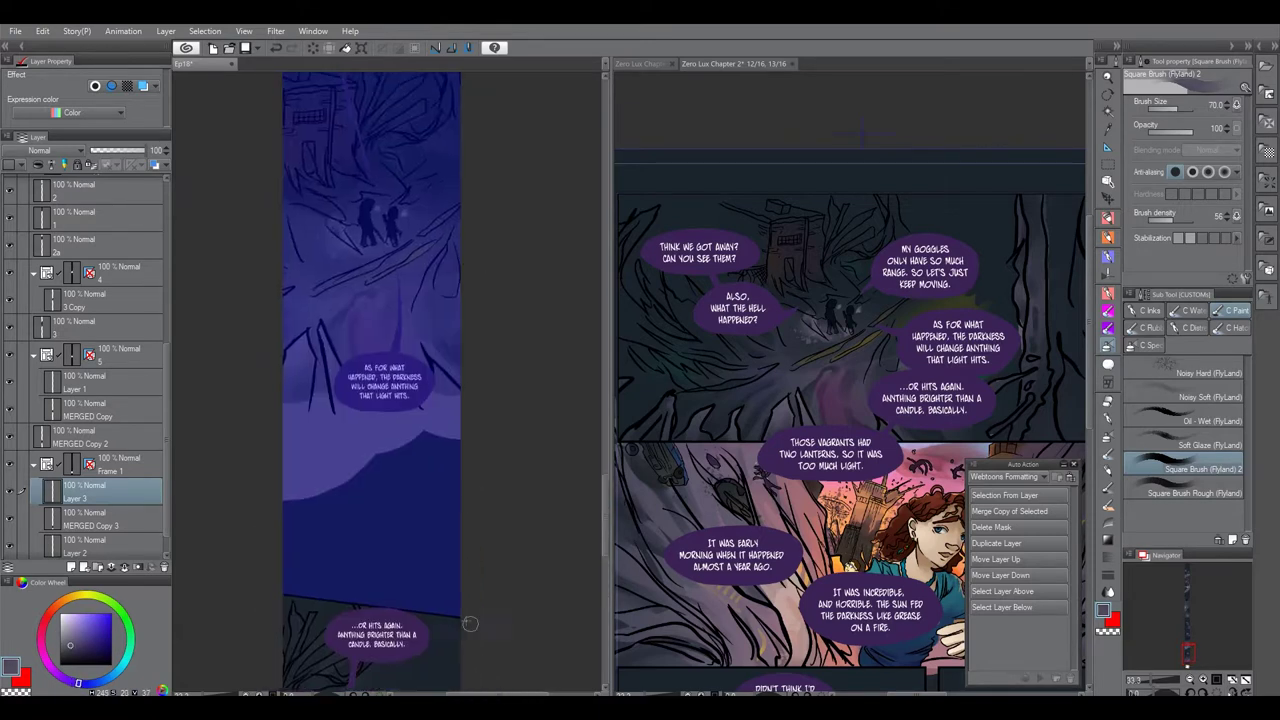
Collapse the L folder and add a new layer named BLEND directly above layer 2.
scroll(450, 540, "down", 1)
scroll(134, 303, "up", 5)
left_click(35, 212)
left_click(115, 235)
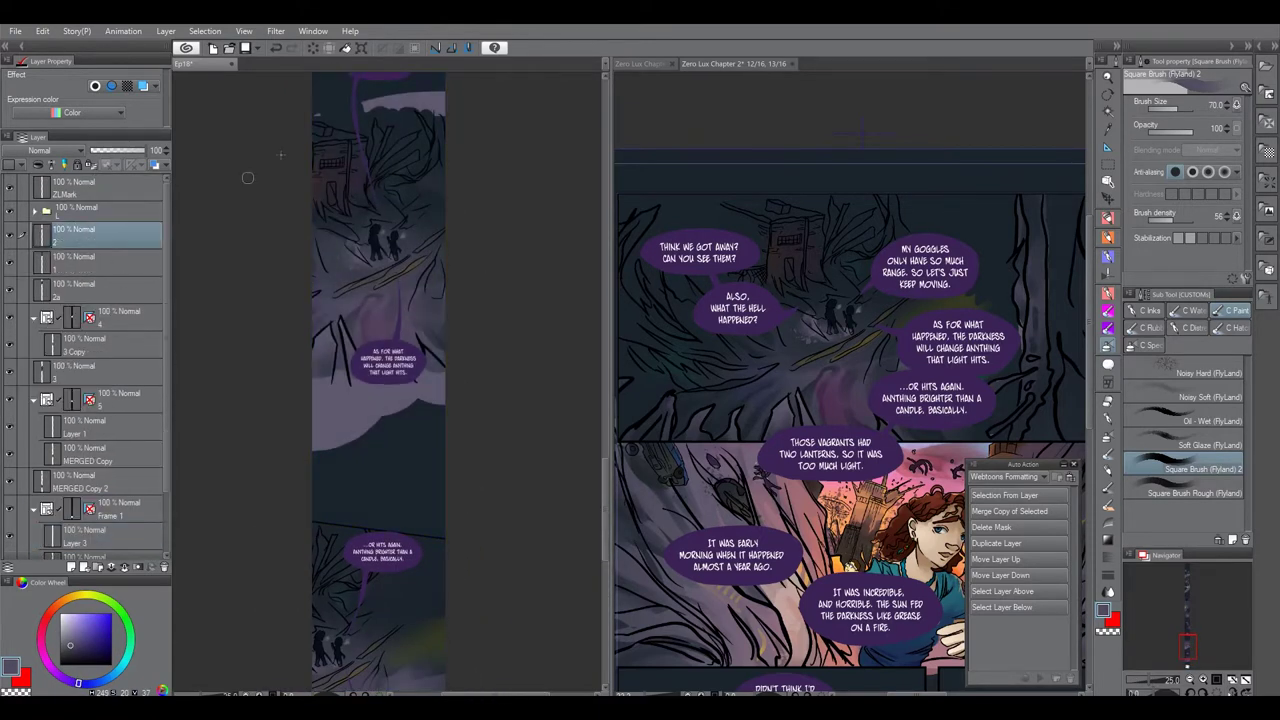
key("ctrl+shift+n")
type("BLEND")
key("Return")
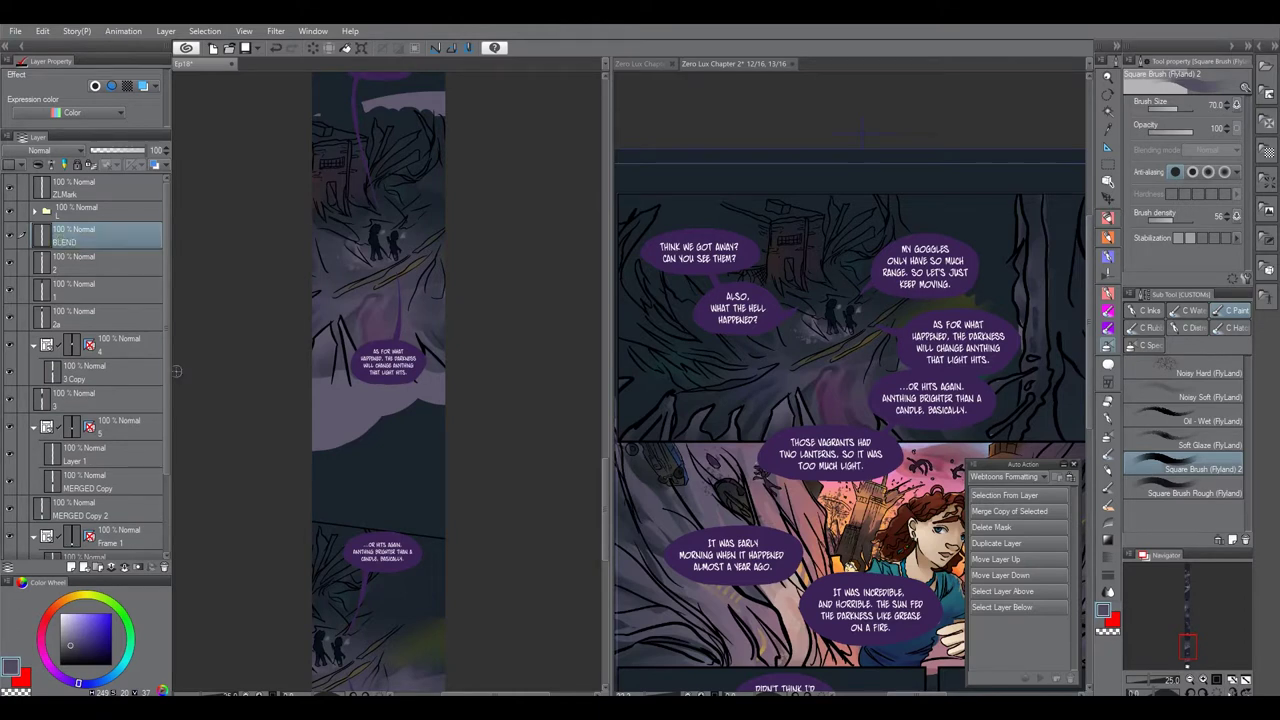
Paint over the pale cloud edges below and above the figures panel with the sampled dark background colour at brush size 170.
left_click_drag(347, 454, 352, 473)
key("bracketright")
key("bracketright")
key("bracketright")
key("bracketright")
key("bracketright")
left_click(352, 482, "alt")
left_click_drag(326, 460, 352, 473)
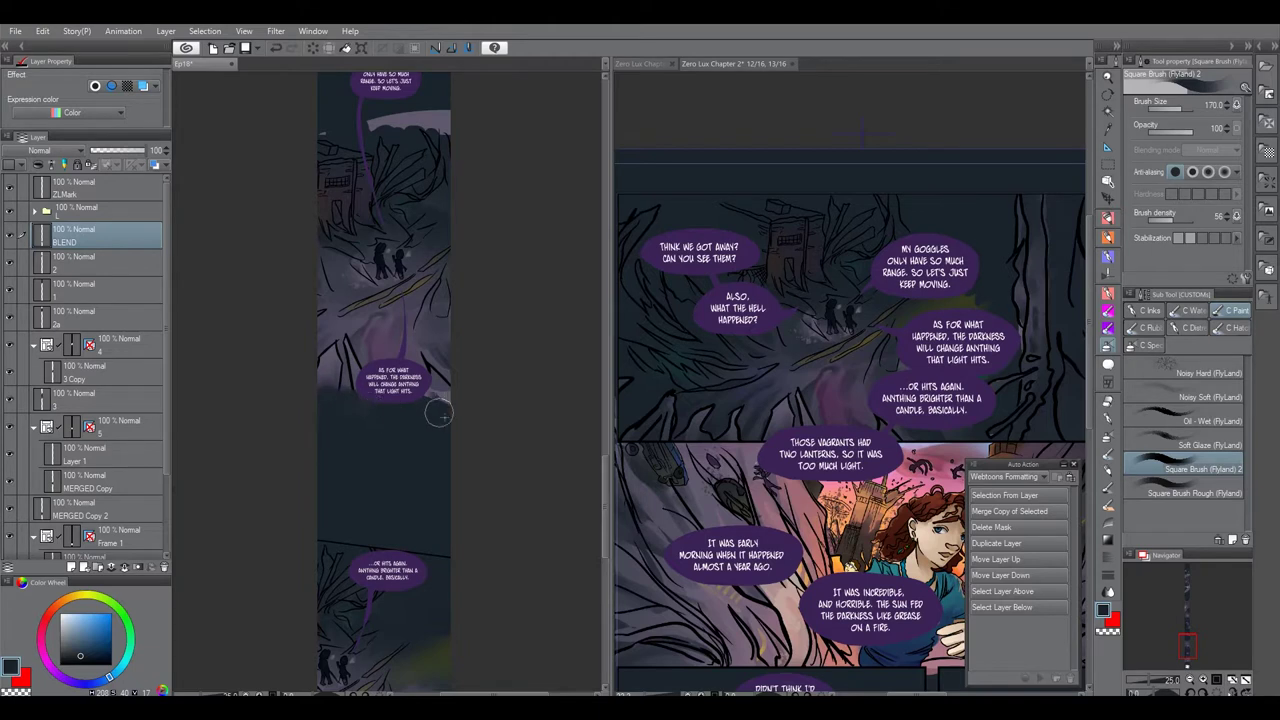
left_click_drag(453, 407, 443, 595)
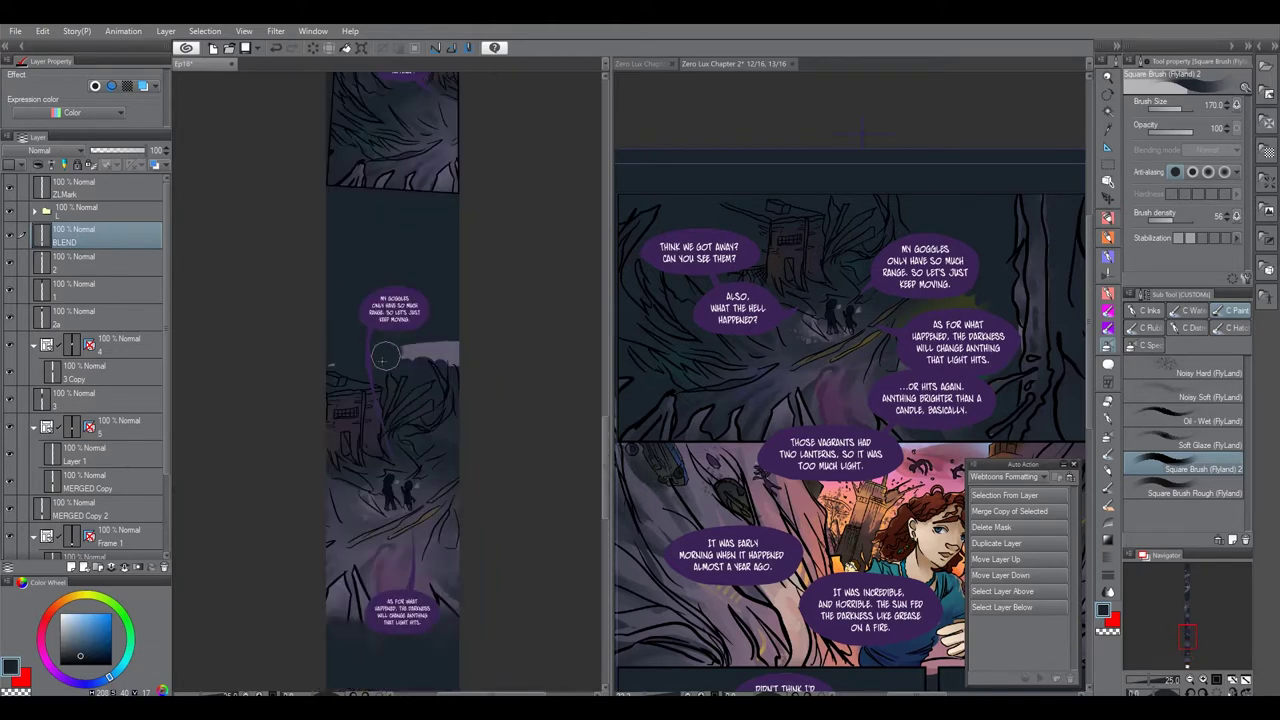
left_click_drag(471, 398, 450, 660)
mouse_move(362, 110)
left_mouse_down()
mouse_move(409, 554)
mouse_move(422, 360)
left_mouse_up()
Paint the lower-left edge of the candle panel with its sampled purple, using a smaller brush to cover the gap.
scroll(378, 386, "up", 3)
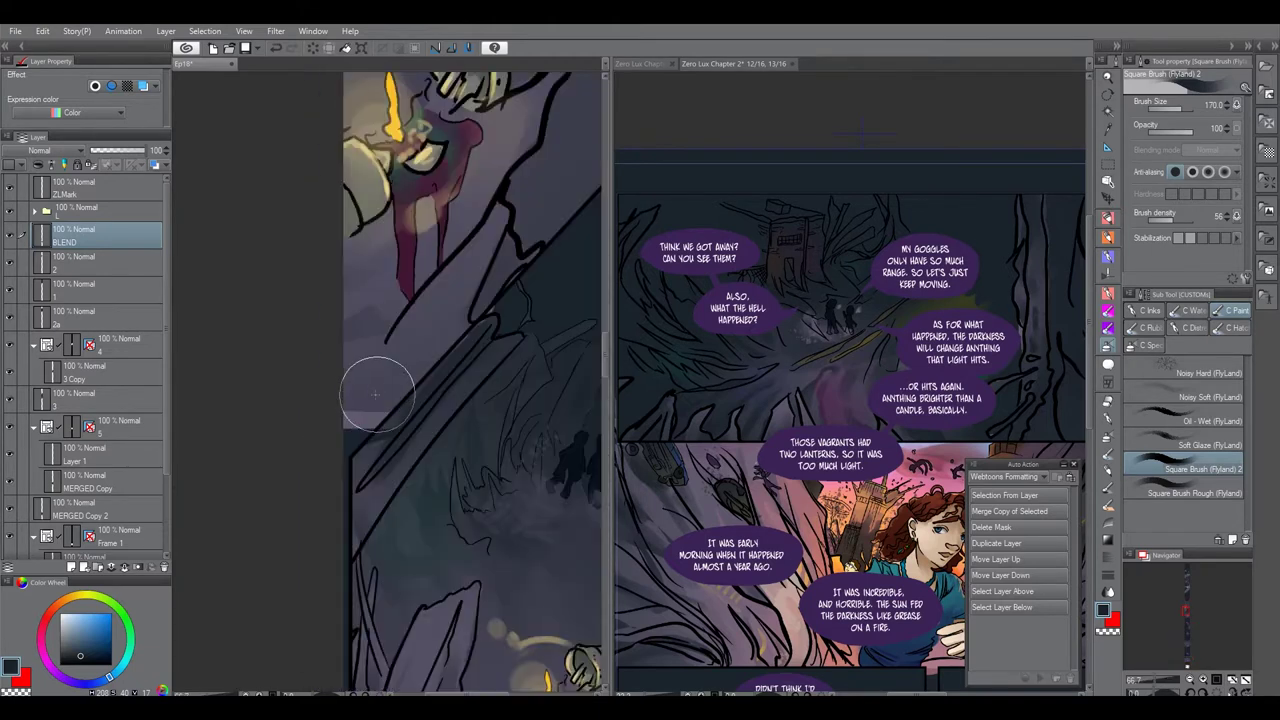
left_click(371, 382, "alt")
left_click_drag(388, 460, 374, 442)
scroll(312, 480, "down", 2)
scroll(326, 470, "up", 2)
key("bracketleft")
key("bracketleft")
key("bracketleft")
mouse_move(368, 374)
left_mouse_down()
mouse_move(309, 440)
mouse_move(405, 452)
left_mouse_up()
scroll(342, 432, "down", 1)
Create a selection from the layer of the dark figures panel below the candle and make BLEND the active layer for painting.
key("o")
mouse_move(520, 486)
left_mouse_down()
mouse_move(492, 386)
mouse_move(525, 432)
mouse_move(517, 476)
left_mouse_up()
left_click(437, 274)
left_click(1006, 497)
left_click(543, 645)
left_click(82, 236)
key("b")
left_click(1106, 423)
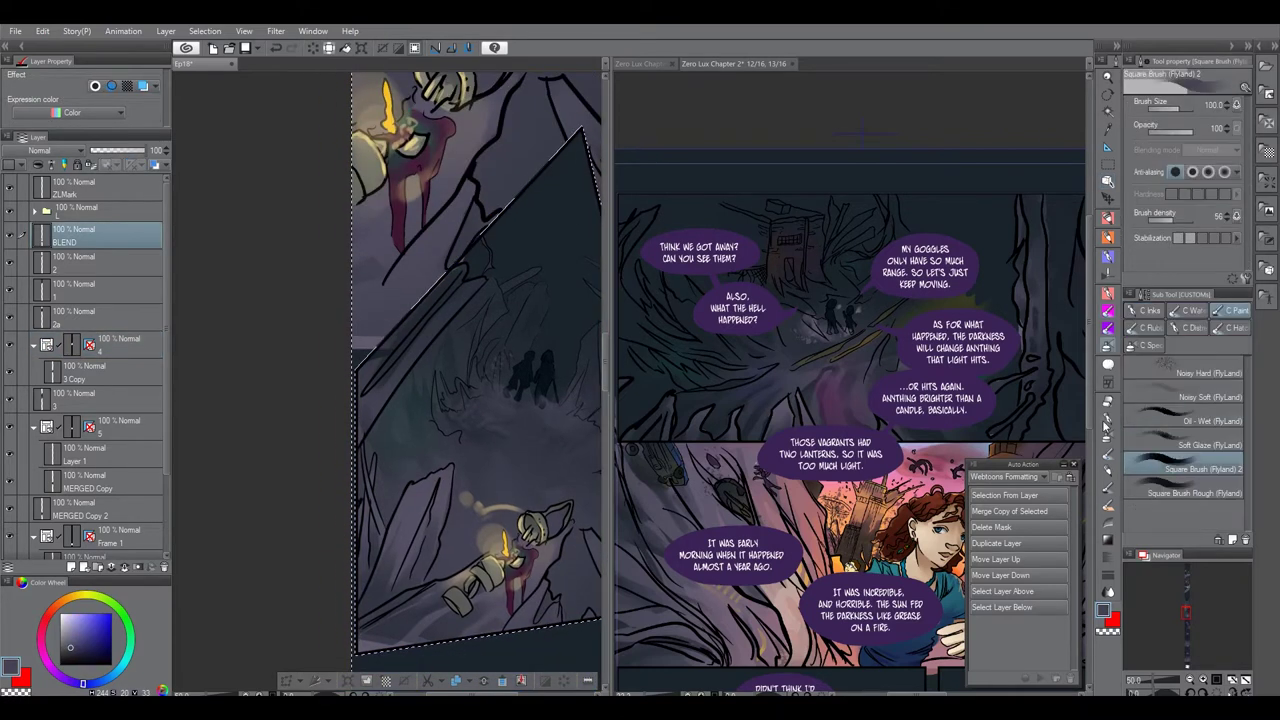
Blend the selected dark figures panel below the candle with colour sampled from it at brush size 70, and clear the selection.
left_click_drag(515, 412, 407, 466)
left_click(510, 328, "alt")
scroll(520, 328, "down", 2)
left_click_drag(530, 310, 500, 500)
left_click_drag(545, 140, 512, 602)
key("ctrl+d")
Paint over the pale end of the beam above the armoured figure with sampled dark and teal colours, reducing the brush size to 40.
left_click_drag(487, 478, 500, 557)
scroll(494, 514, "up", 2)
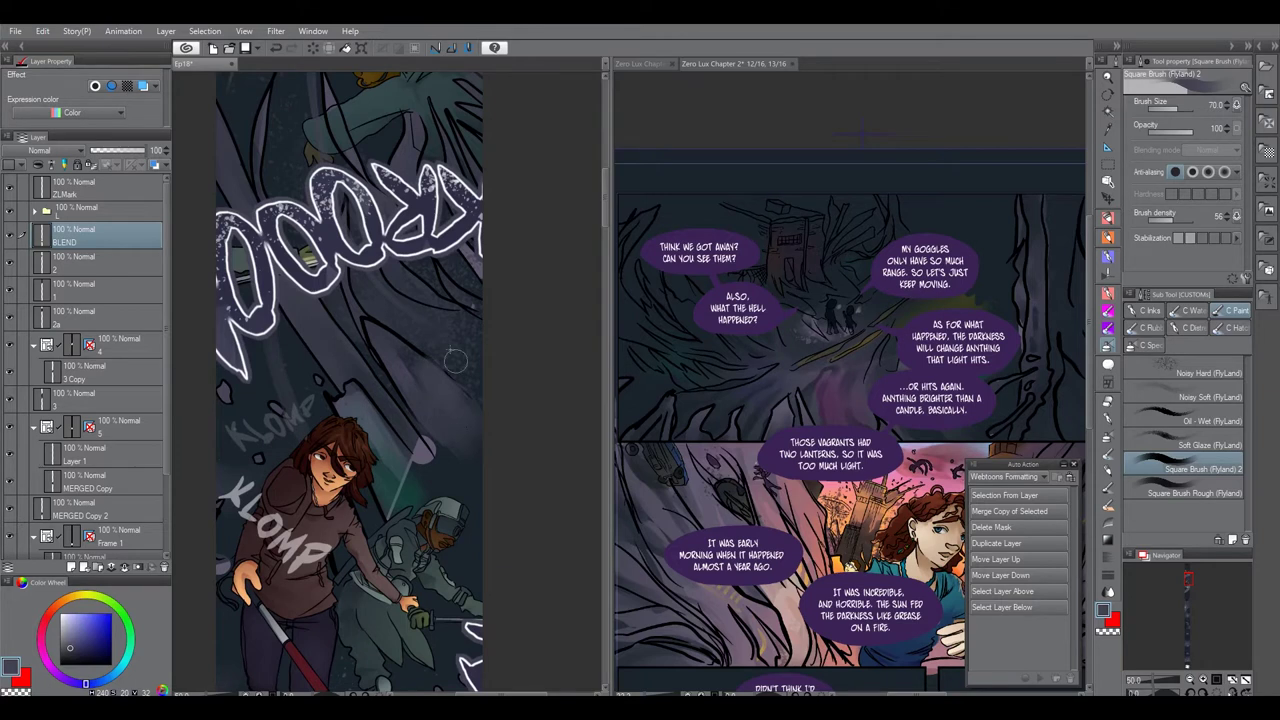
scroll(440, 400, "down", 1)
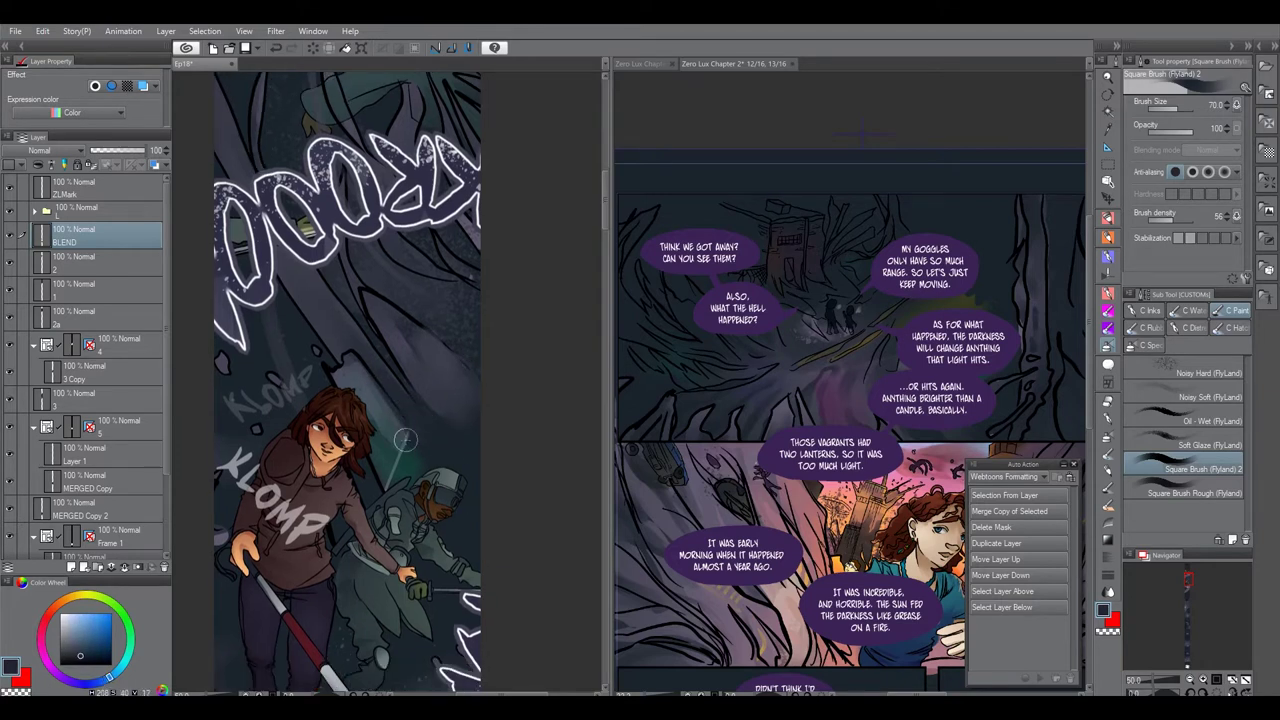
mouse_move(412, 466)
left_mouse_down()
mouse_move(440, 455)
mouse_move(412, 440)
left_mouse_up()
left_click(417, 484, "alt")
scroll(488, 450, "down", 1)
left_click_drag(503, 475, 507, 411)
scroll(322, 414, "up", 3)
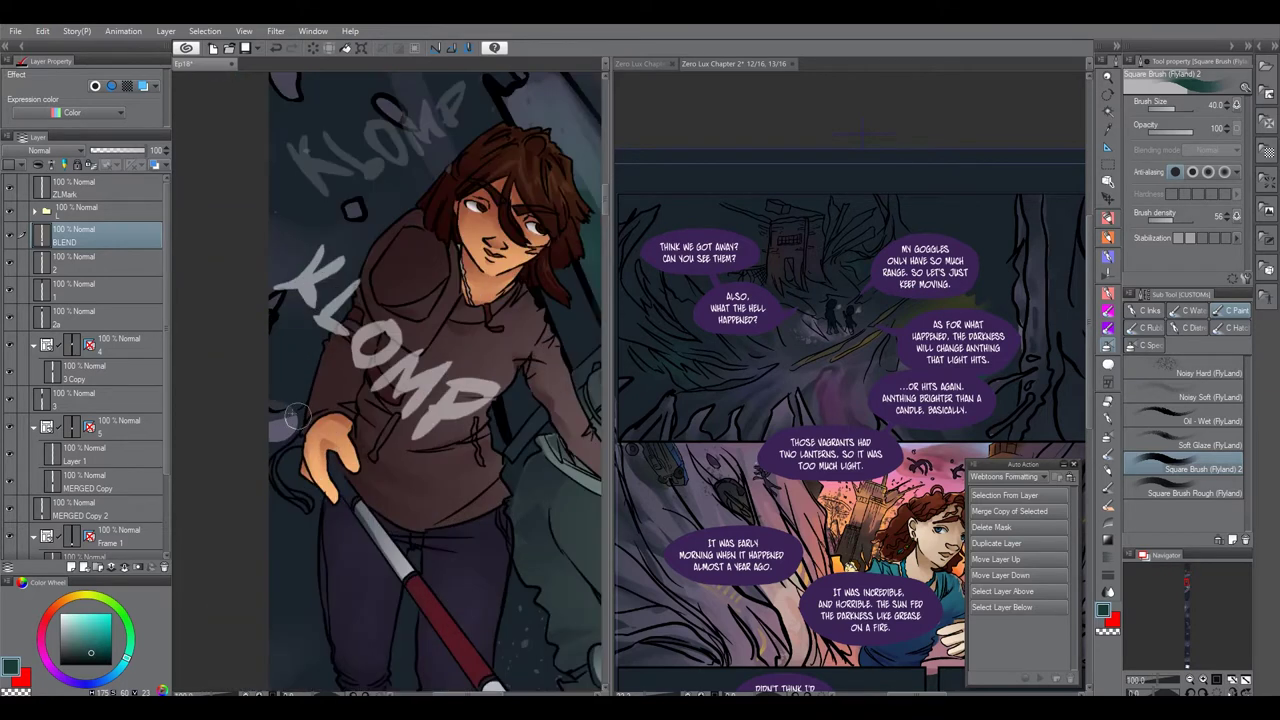
Touch up the pale purple patches along the page edge beside the KLOMP lettering with sampled dark blue at brush size 40.
scroll(295, 405, "down", 3)
scroll(305, 470, "up", 4)
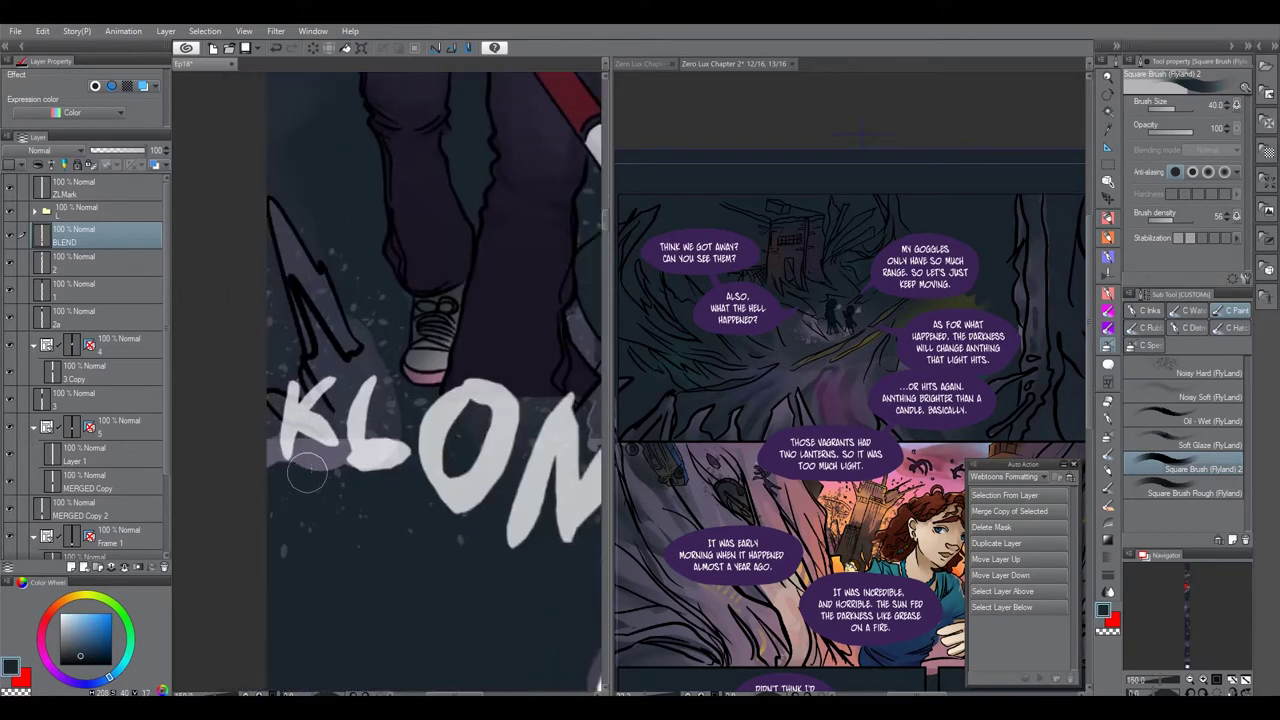
scroll(472, 545, "down", 3)
left_click_drag(470, 545, 245, 553)
scroll(406, 150, "down", 1)
mouse_move(412, 120)
left_mouse_down()
mouse_move(450, 488)
mouse_move(448, 640)
mouse_move(483, 76)
left_mouse_up()
left_click_drag(452, 570, 478, 92)
scroll(386, 420, "up", 4)
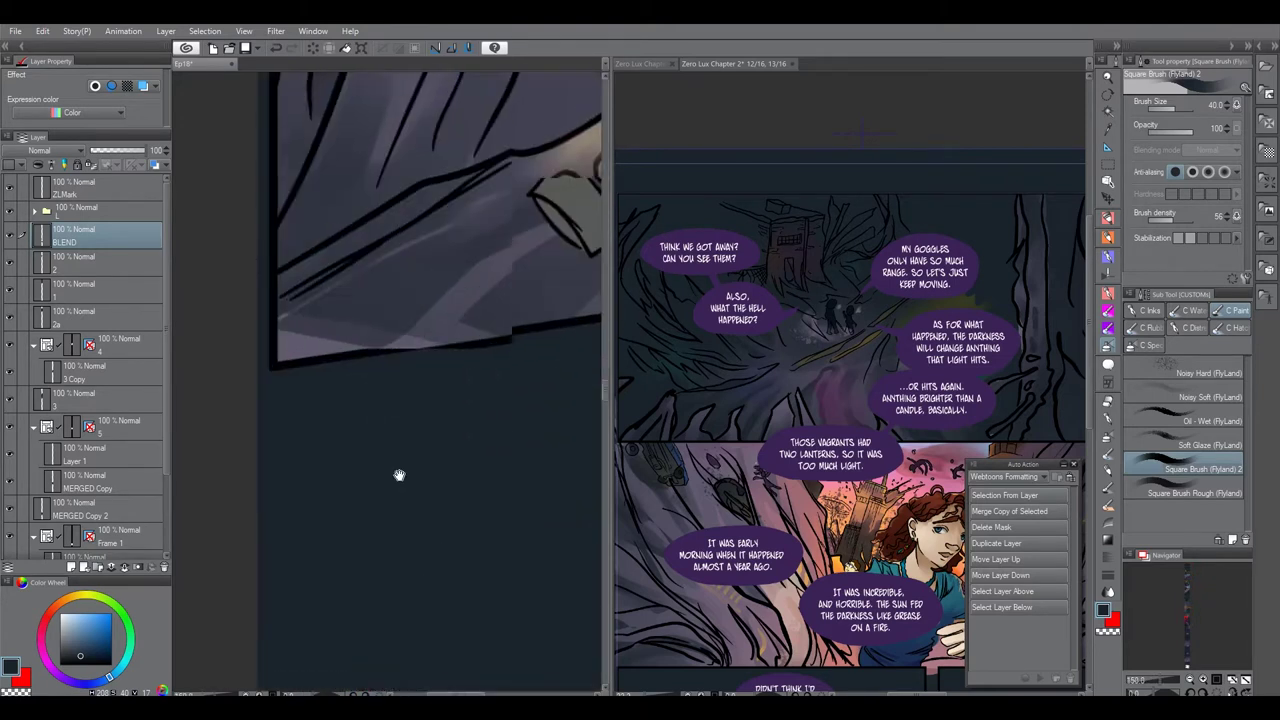
Collapse frame folders 4, 5 and Frame 1, and make the Paper layer active.
left_click_drag(400, 474, 418, 580)
left_click(338, 442, "alt")
left_click_drag(168, 378, 168, 427)
left_click(143, 362)
left_click(138, 278)
left_click(134, 306)
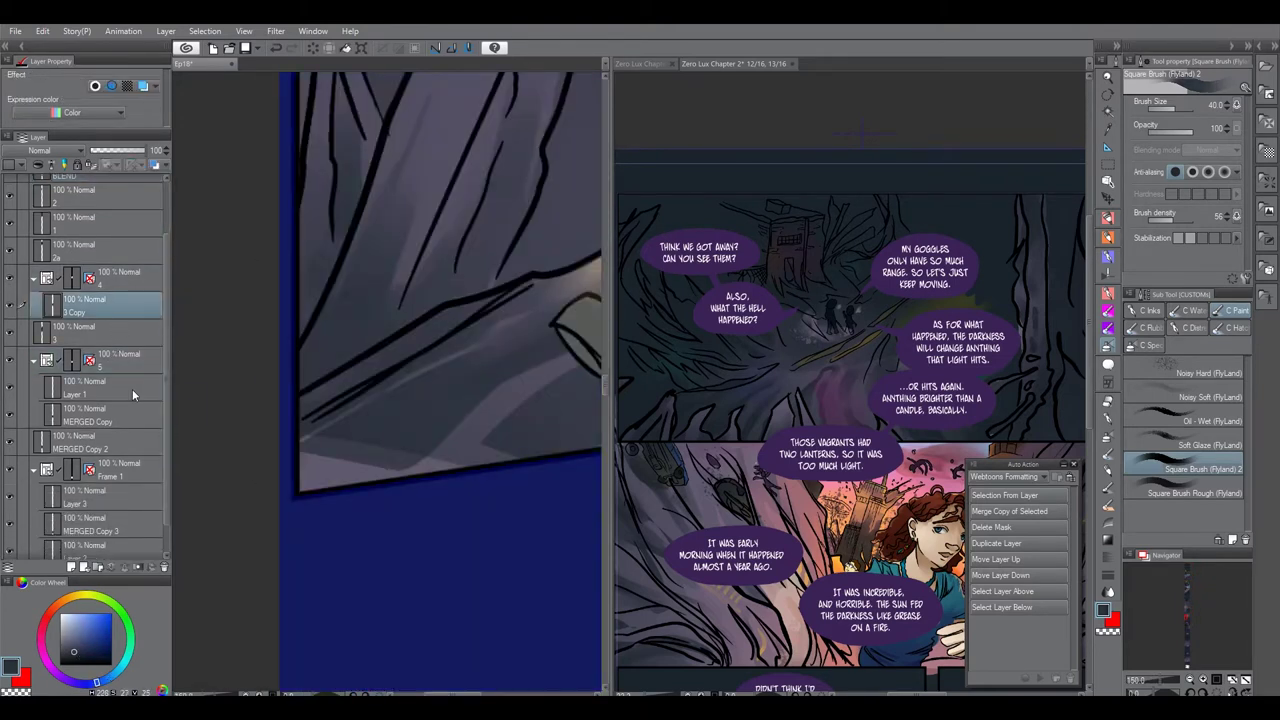
scroll(400, 463, "down", 5)
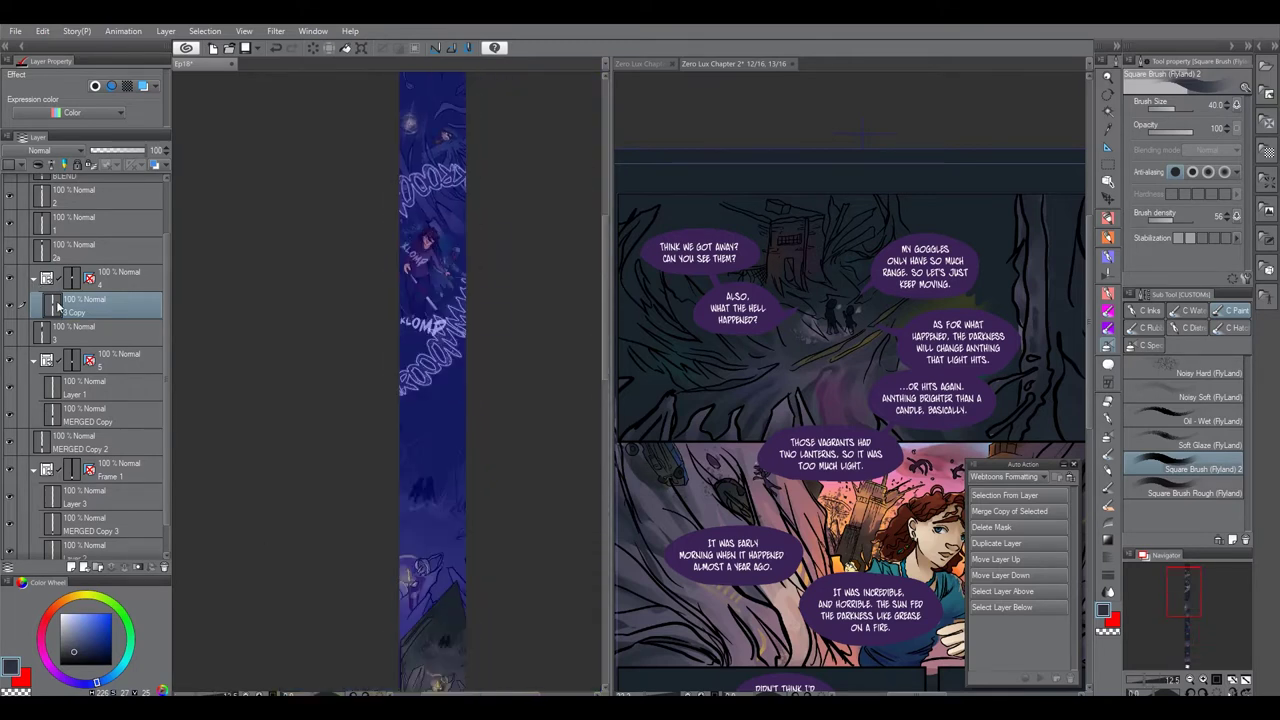
left_click(33, 279)
left_click(33, 333)
left_click(33, 435)
left_click(114, 485)
Widen the Ep18 canvas view and examine the blended panels along the episode strip.
scroll(464, 155, "up", 4)
left_click_drag(464, 155, 884, 418)
scroll(531, 419, "up", 1)
scroll(614, 222, "up", 1)
left_click_drag(614, 222, 838, 518)
left_click_drag(812, 189, 758, 536)
left_click_drag(880, 118, 880, 388)
scroll(655, 318, "down", 3)
key("ctrl+minus")
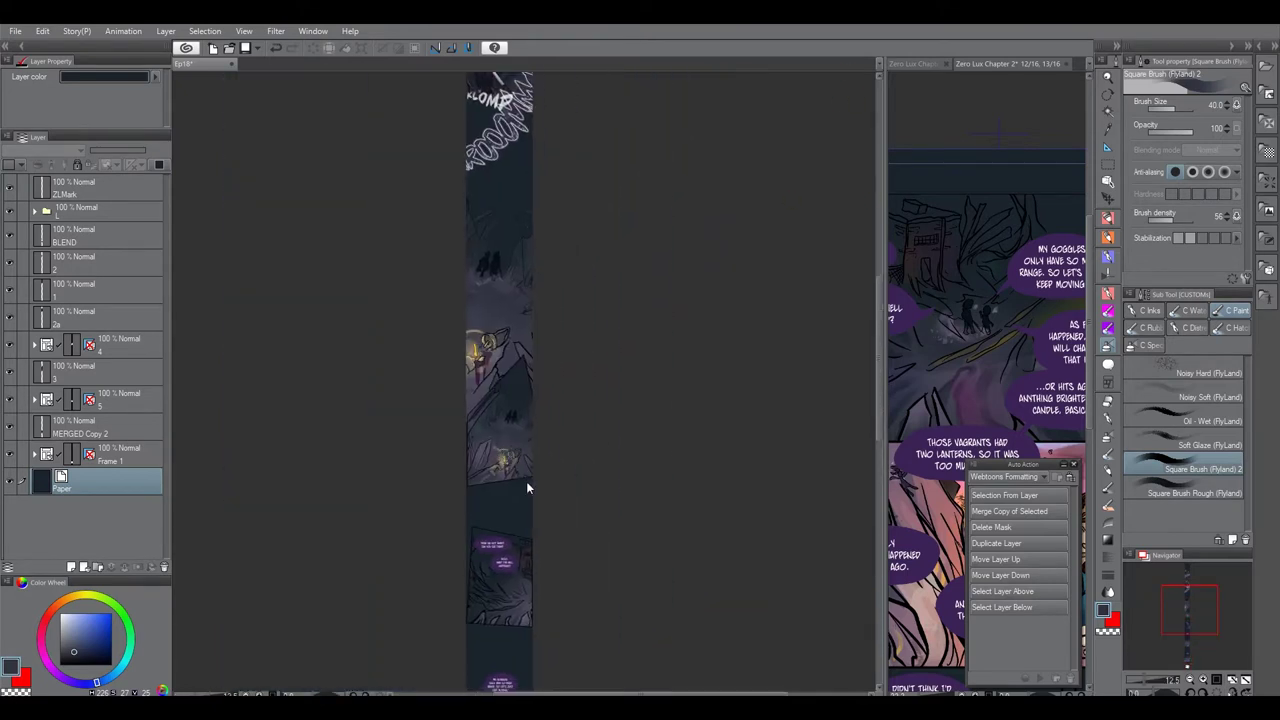
Save Ep18 and close the Zero Lux Chapter 2 page spread and project.
key("ctrl+s")
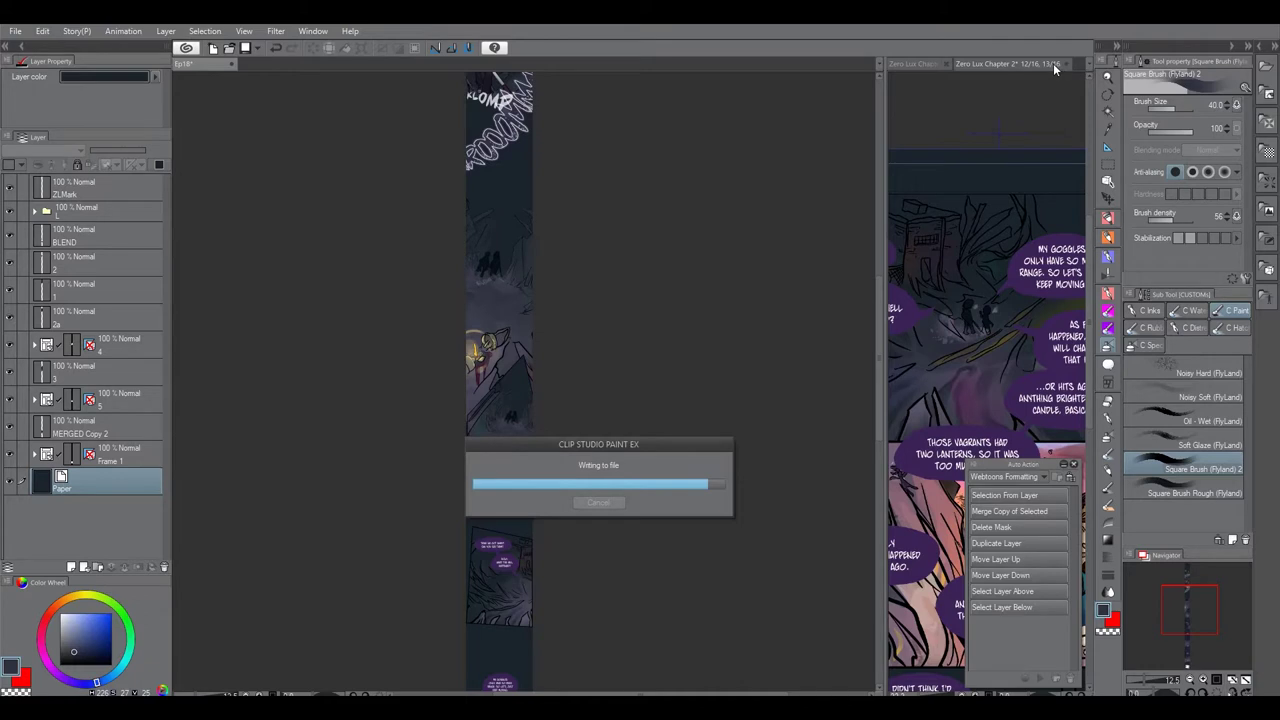
left_click(1066, 63)
key("Return")
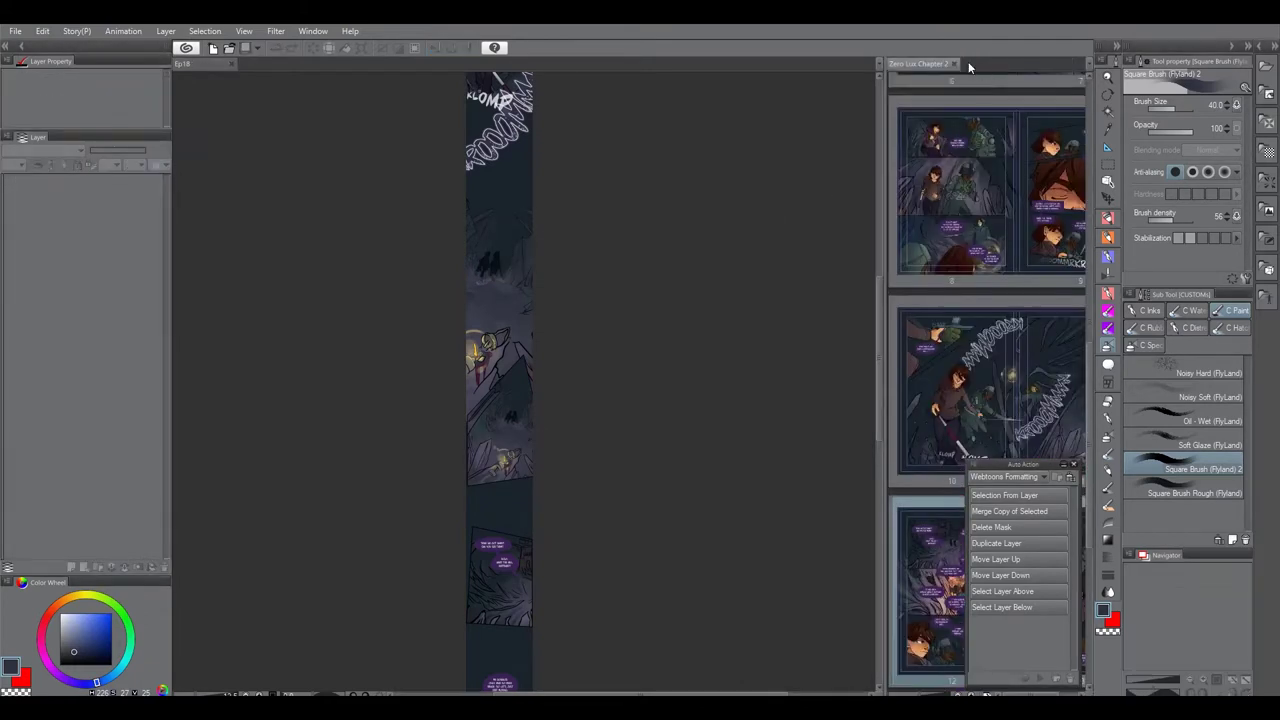
left_click(956, 63)
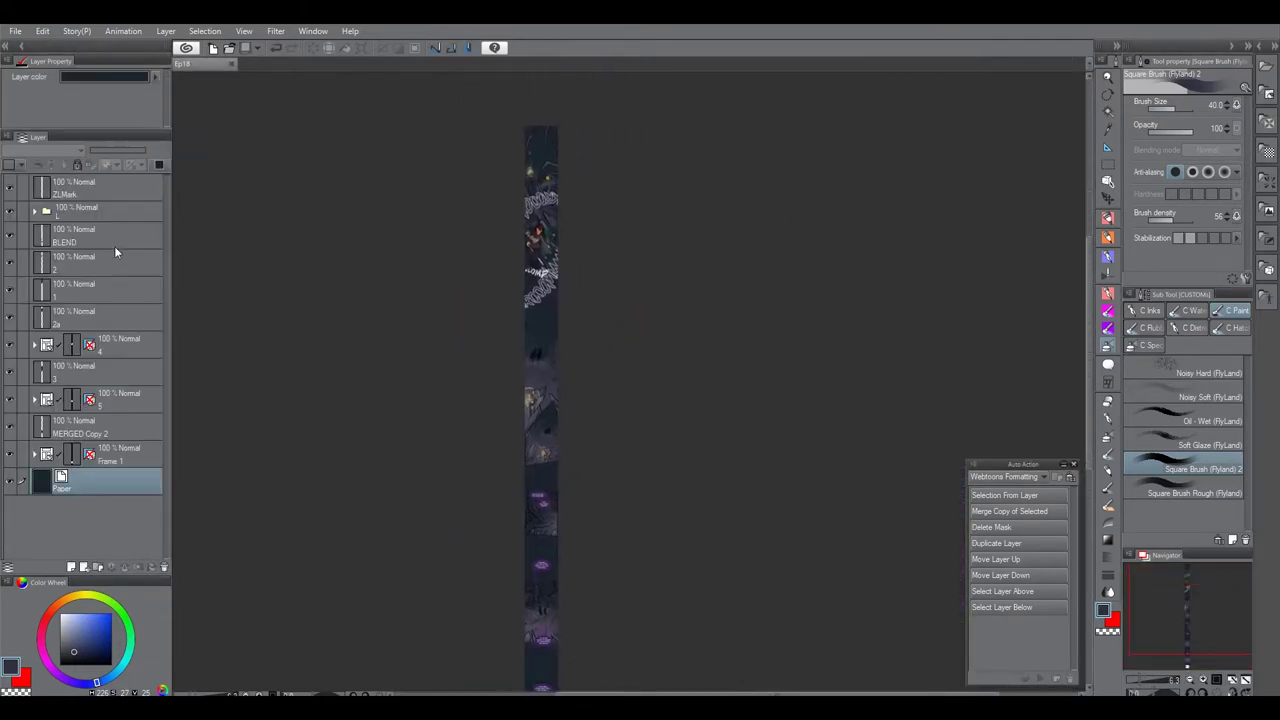
Export the episode as a single-layer JPEG named Ep18.jpg into the WEBTOONs folder.
left_click(15, 31)
mouse_move(60, 200)
left_click(308, 238)
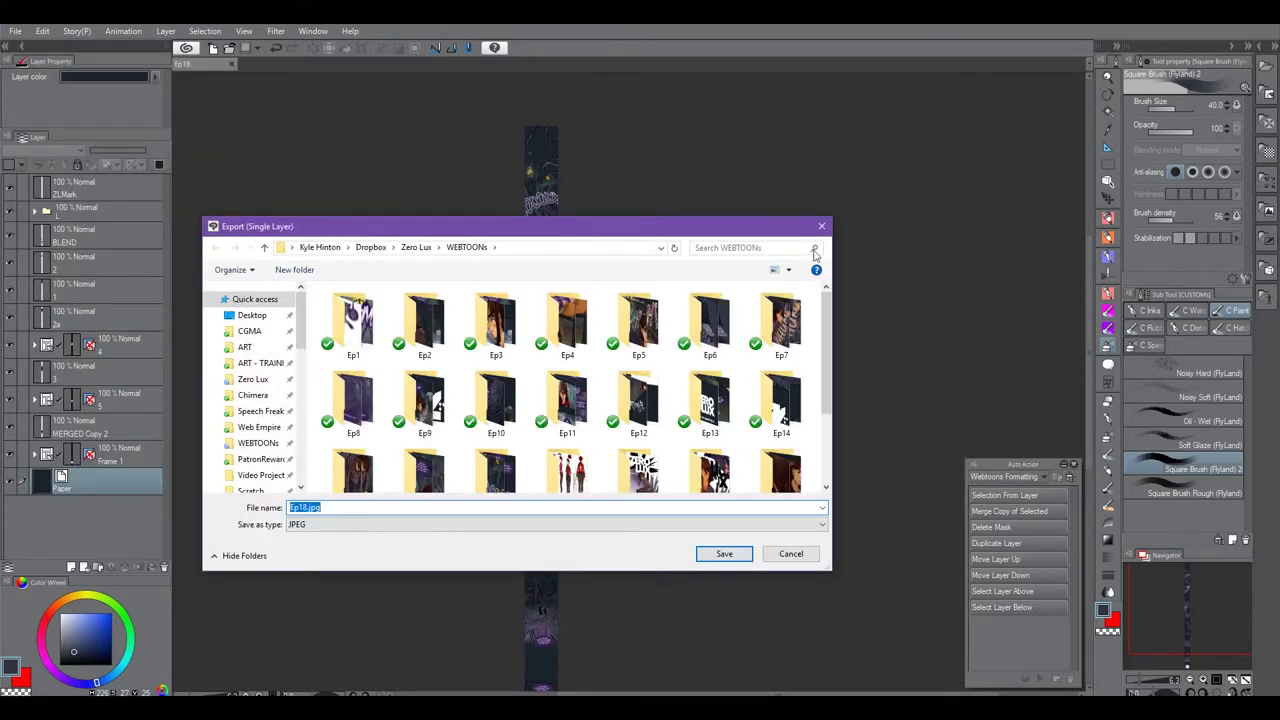
scroll(661, 411, "down", 2)
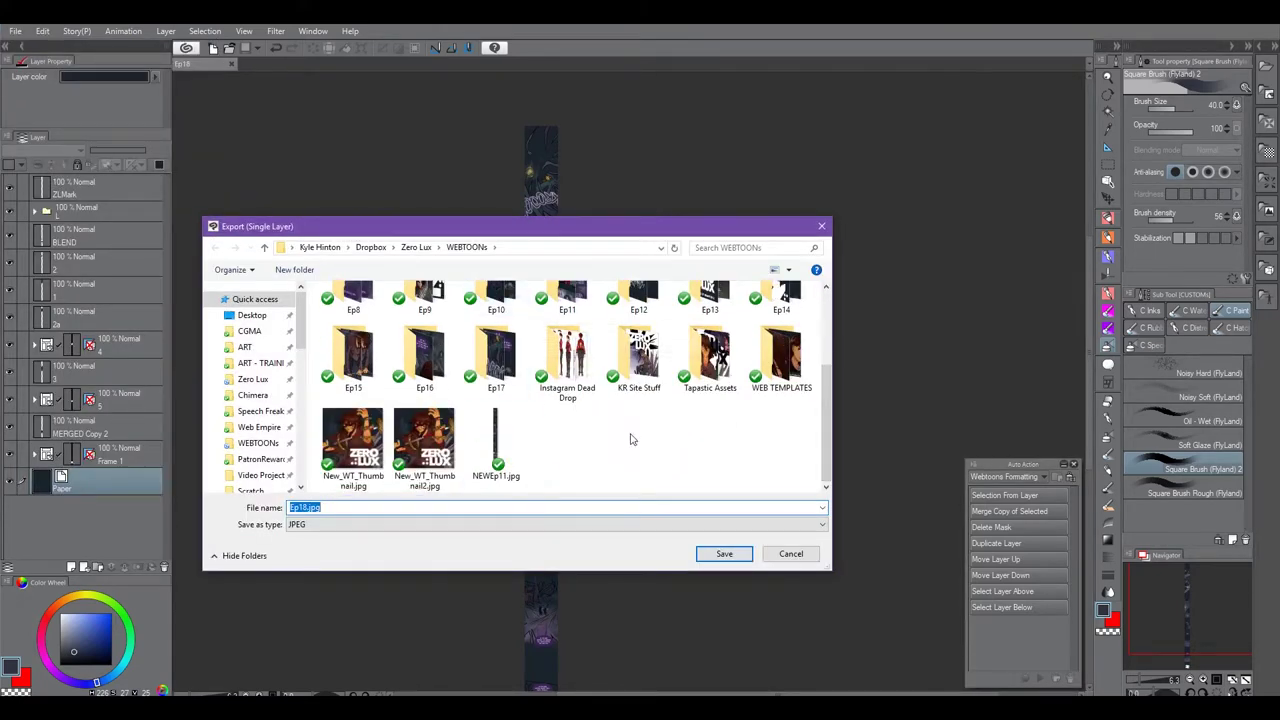
left_click(724, 553)
left_click(766, 172)
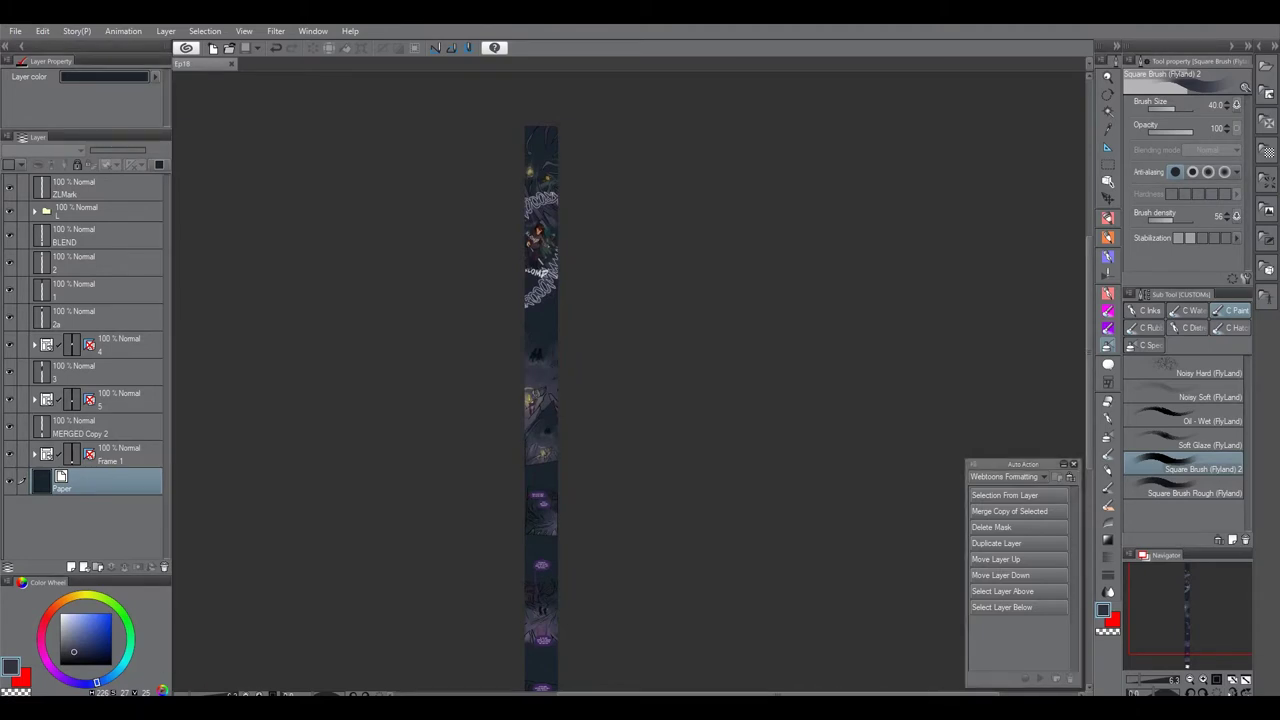
Switch to File Explorer and create a folder named Ep18 in the WEBTOONs folder.
mouse_move(110, 708)
left_click(151, 660)
left_click(483, 166)
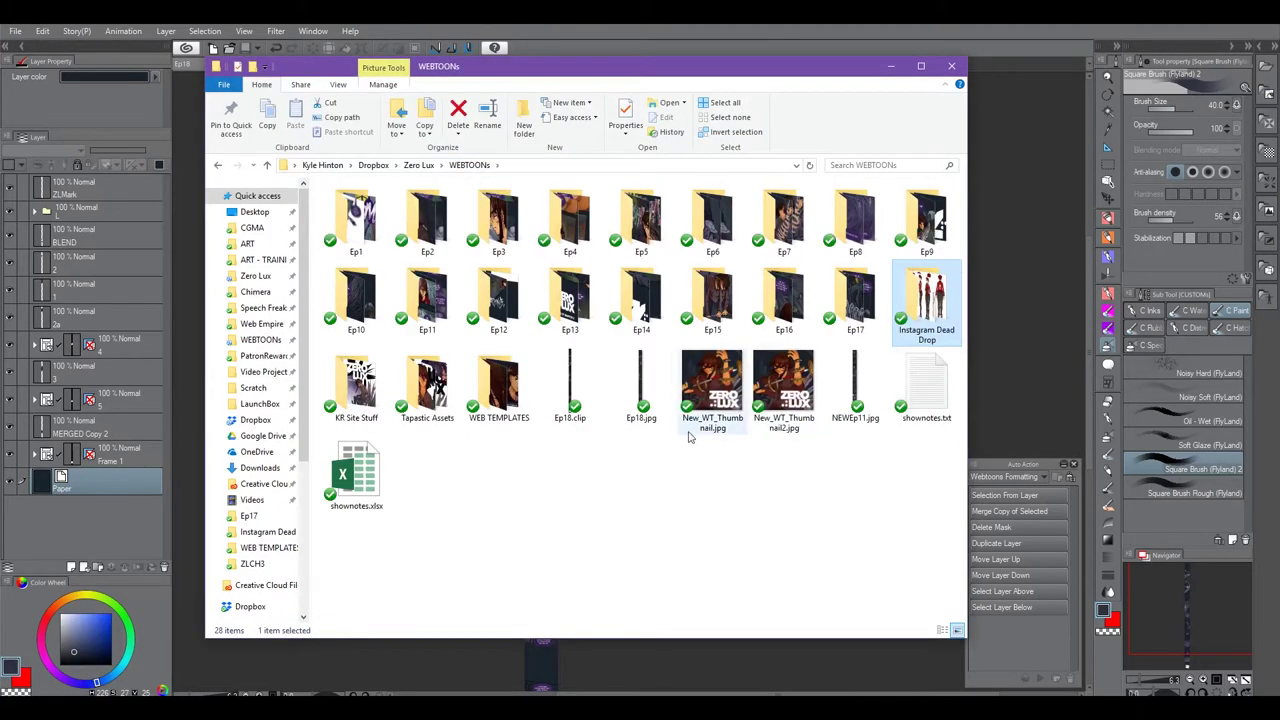
left_click(569, 455)
key("ctrl+shift+n")
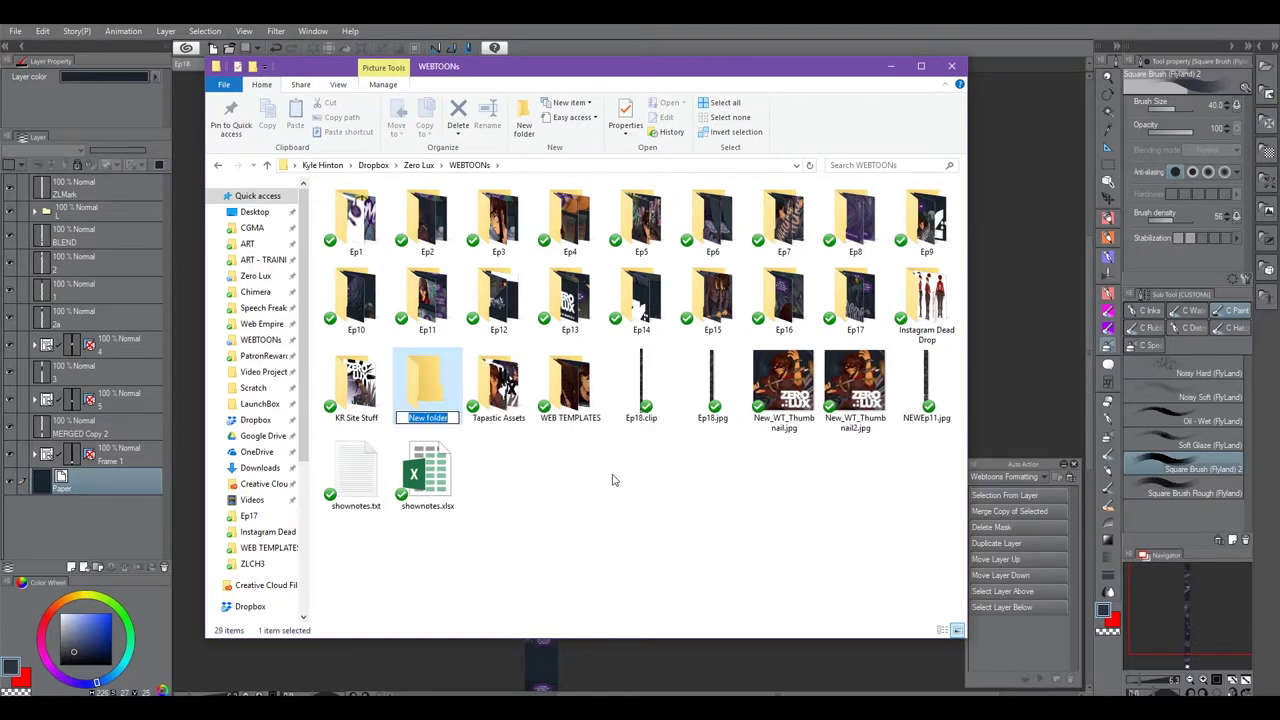
key("Return")
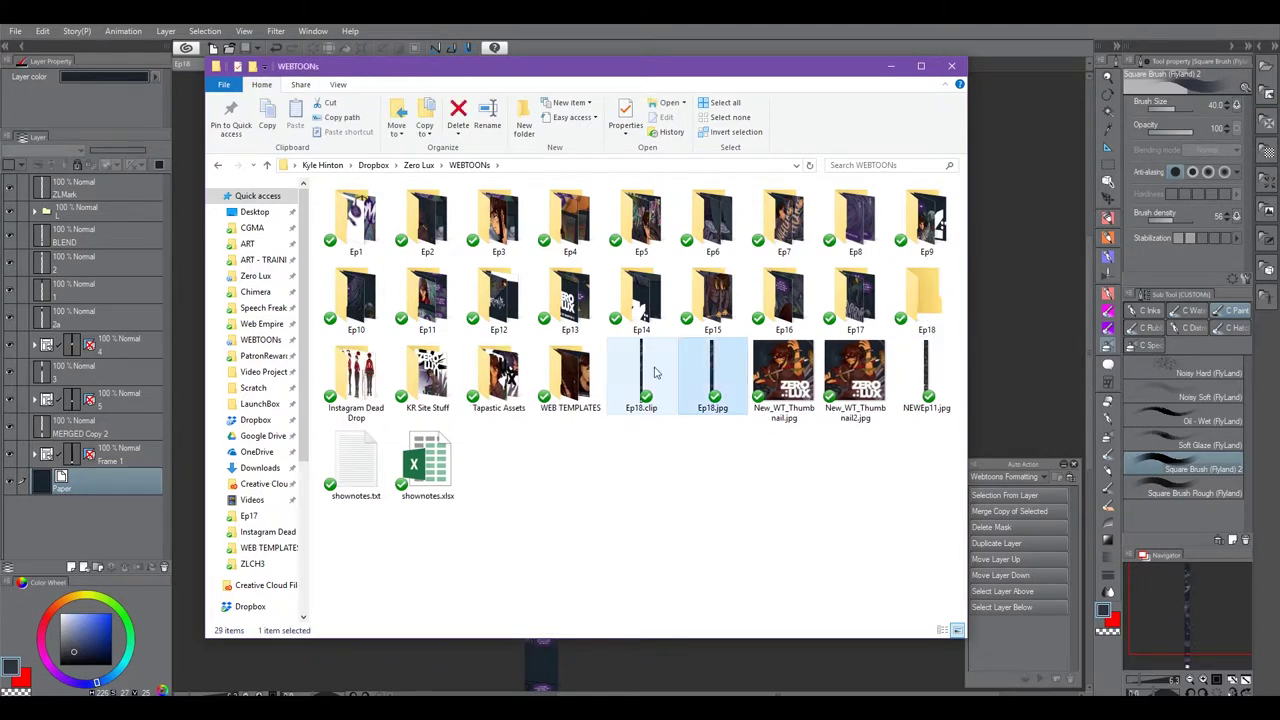
Move Ep18.clip and Ep18.jpg into the Ep18 folder.
left_click(641, 372)
left_click(713, 370, "ctrl")
left_click_drag(713, 370, 913, 292)
left_click(771, 374)
left_click(924, 308)
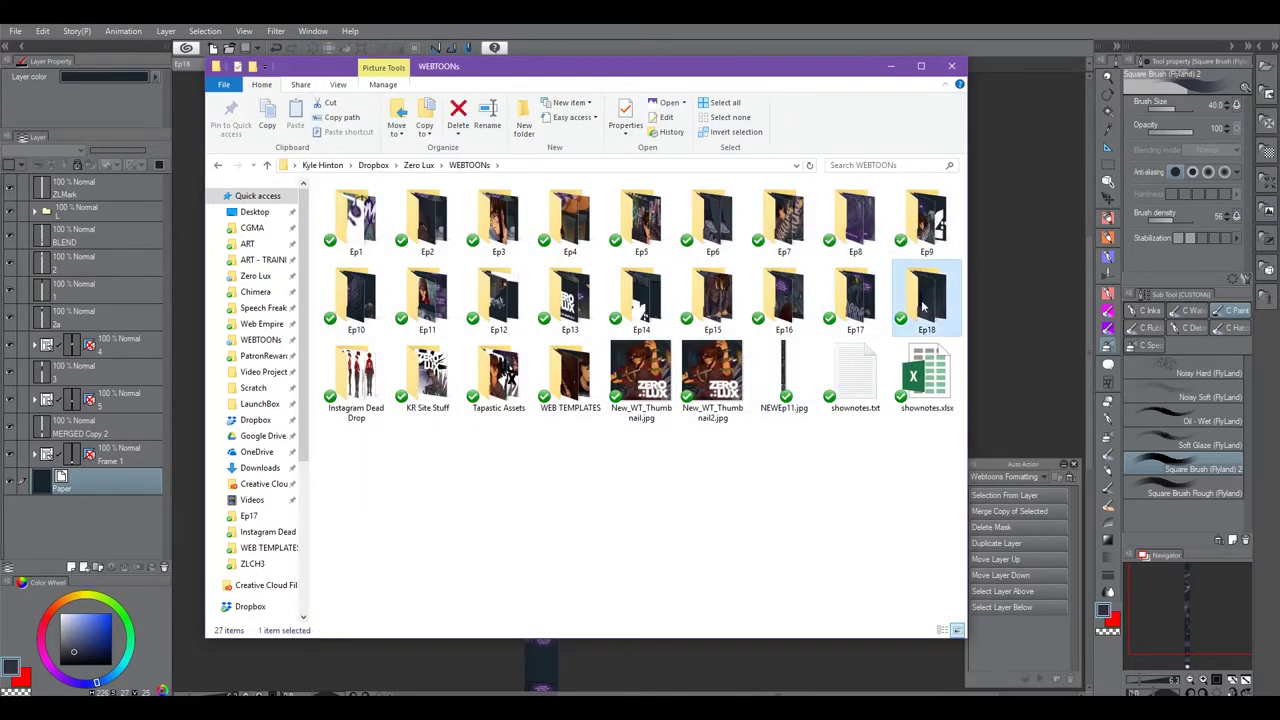
Open TP_Thumbnail.clip and WT_Episode_Thumb.clip from the WEB TEMPLATES folder.
left_click_drag(704, 449, 642, 372)
right_click(651, 377)
left_click(606, 624)
left_click(699, 546)
double_click(594, 394)
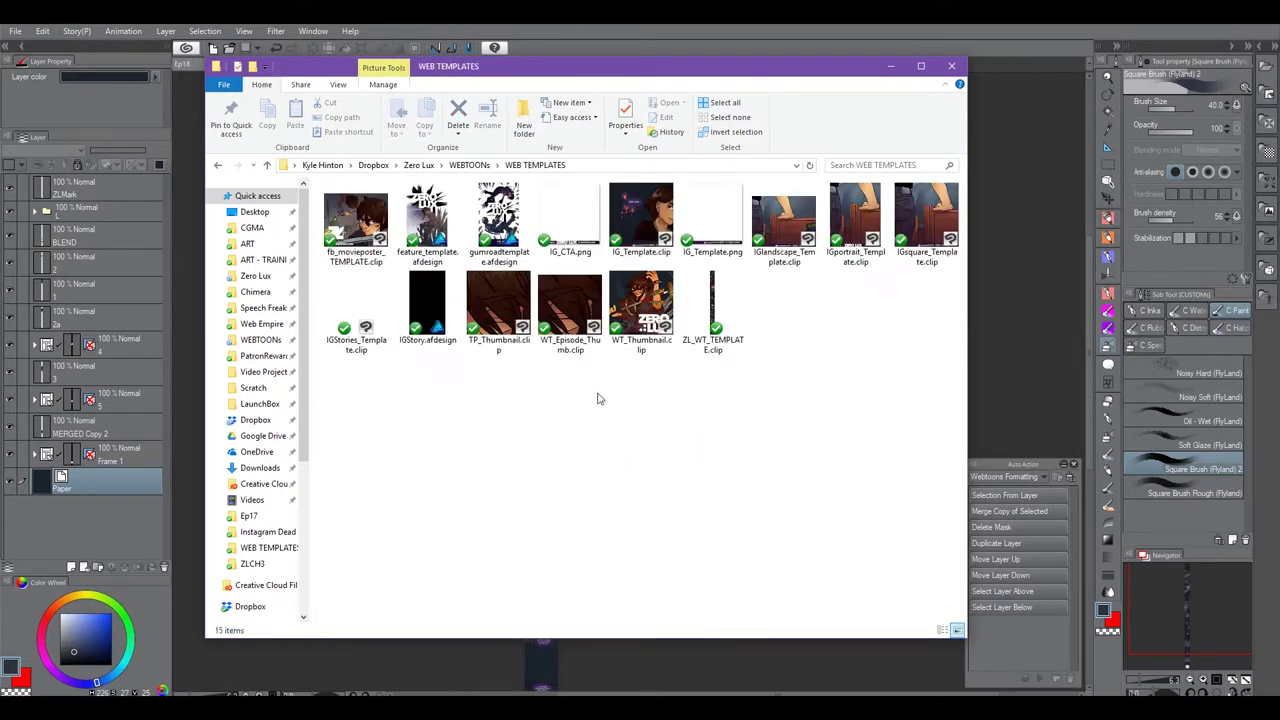
double_click(532, 319)
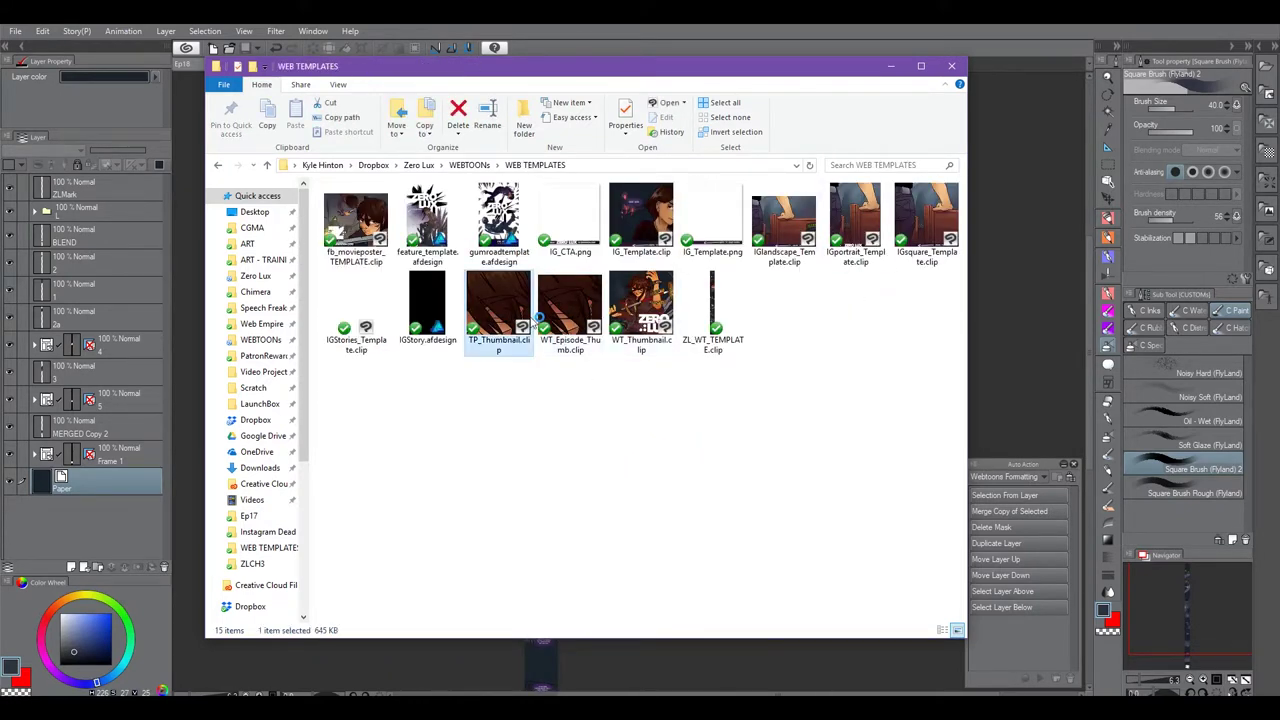
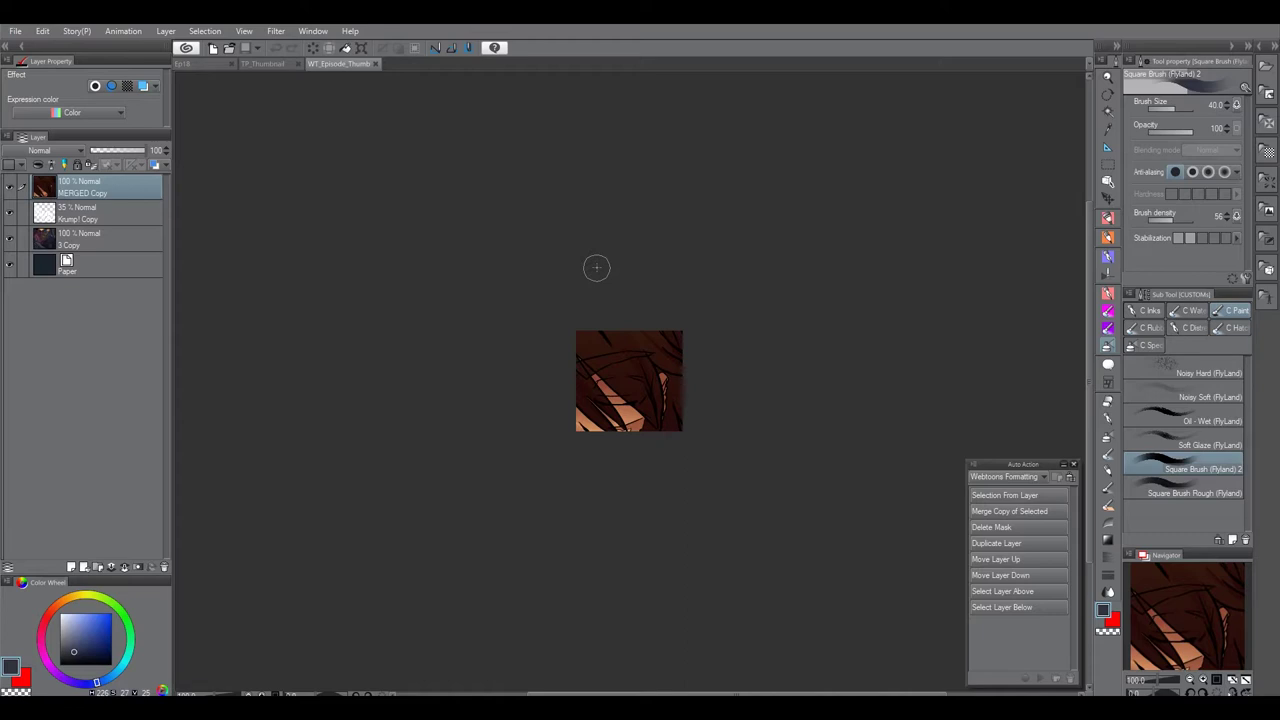
Delete the old 3 Copy and Krump! Copy layers from the WT_Episode_Thumb template.
left_click_drag(630, 312, 571, 301)
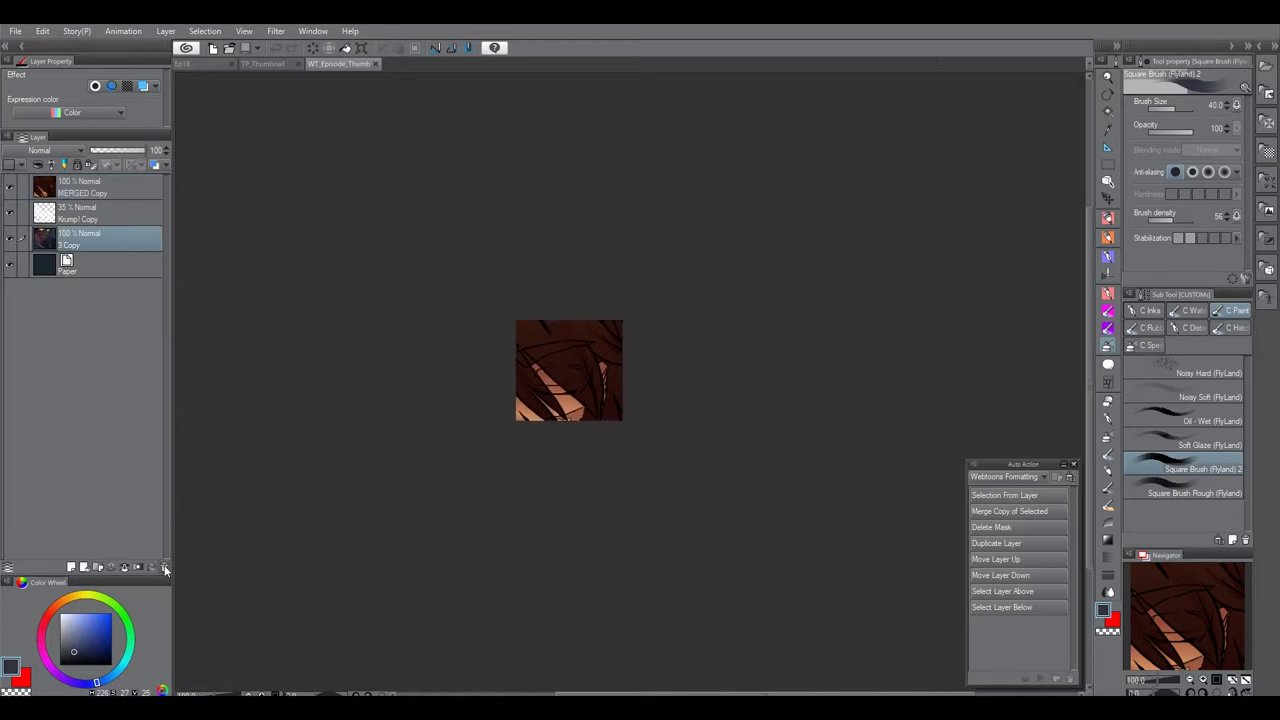
left_click(165, 569)
key("alt+]")
left_click(165, 569)
key("alt+]")
left_click_drag(613, 489, 621, 457)
Find the candle panel in Ep18 and select its layer 3 as the thumbnail artwork to copy.
left_click(190, 64)
scroll(650, 289, "up", 5)
scroll(620, 477, "down", 7)
scroll(609, 369, "up", 10)
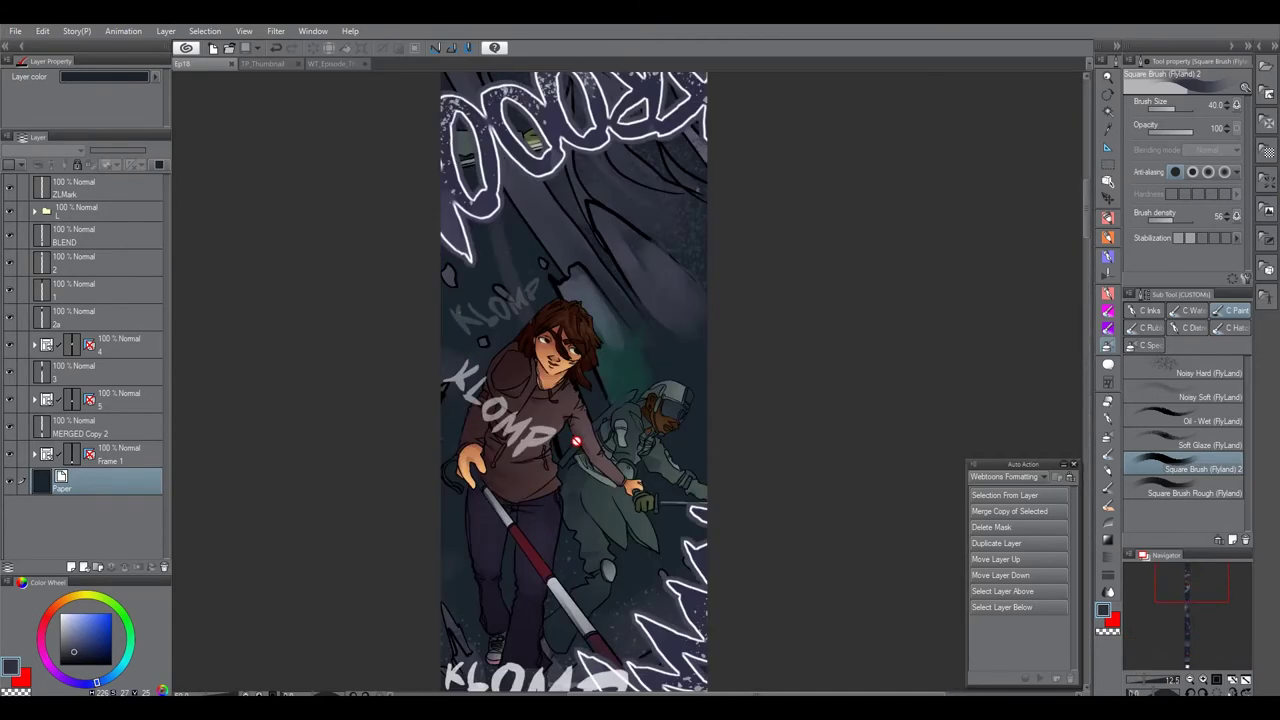
left_click_drag(576, 441, 587, 414)
left_click_drag(722, 452, 674, 429)
scroll(670, 429, "down", 2)
left_click_drag(655, 630, 629, 383)
left_click_drag(611, 561, 620, 161)
key("o")
left_click(551, 362)
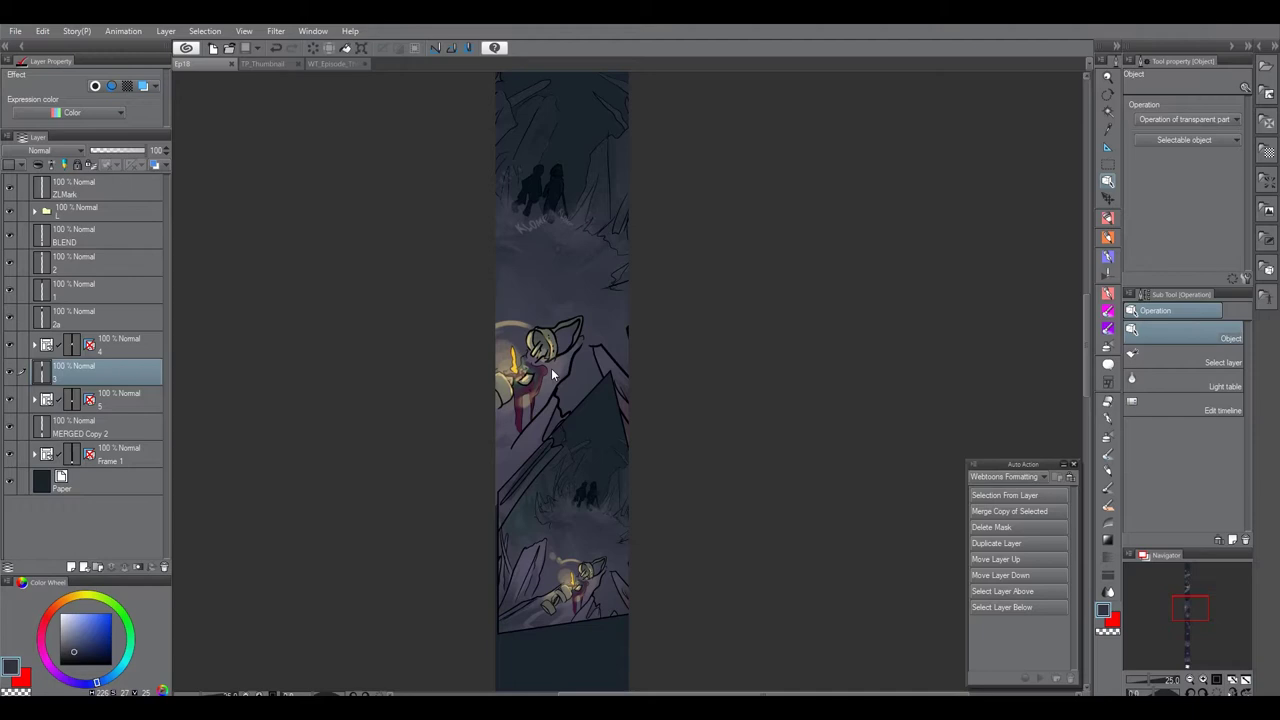
Paste the candle artwork into TP_Thumbnail and delete the old MERGED Copy layer.
left_click(265, 63)
scroll(537, 289, "up", 3)
right_click(590, 306)
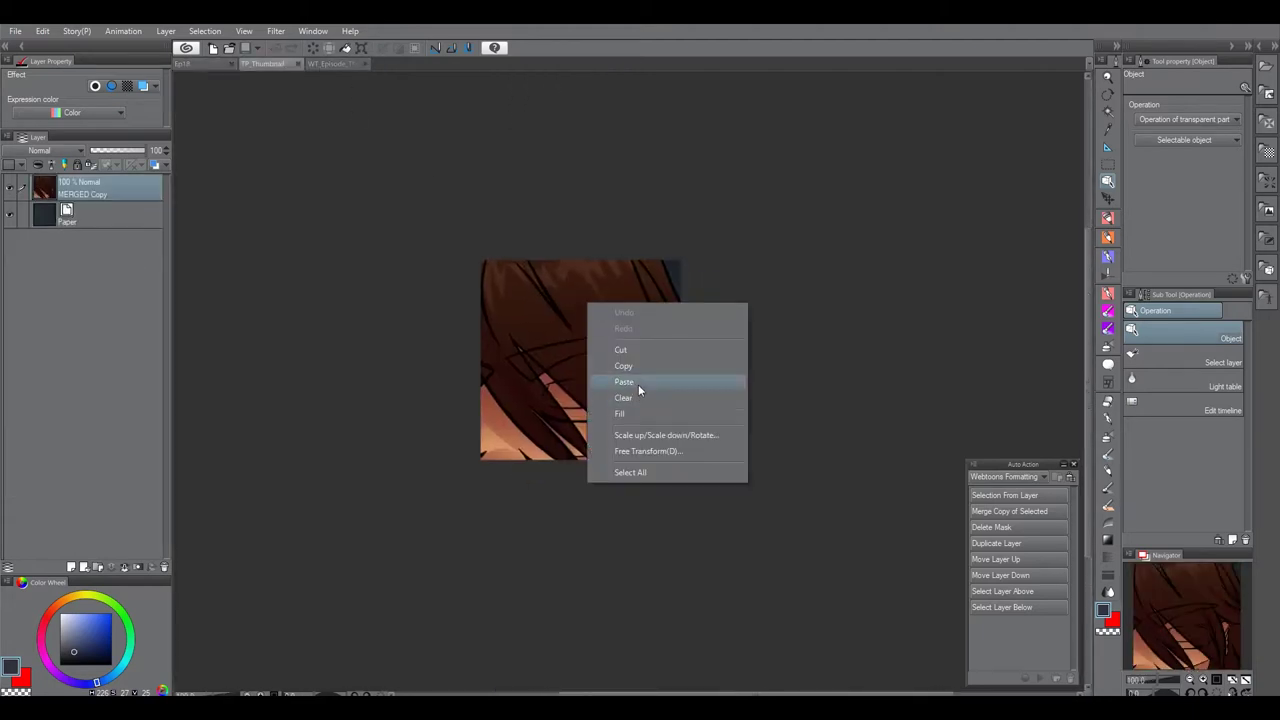
left_click(638, 384)
left_click(130, 214)
left_click(164, 567)
left_click(130, 188)
Scale down and position the pasted artwork in TP_Thumbnail so the hand and candle fill the square.
scroll(557, 312, "down", 2)
right_click(589, 324)
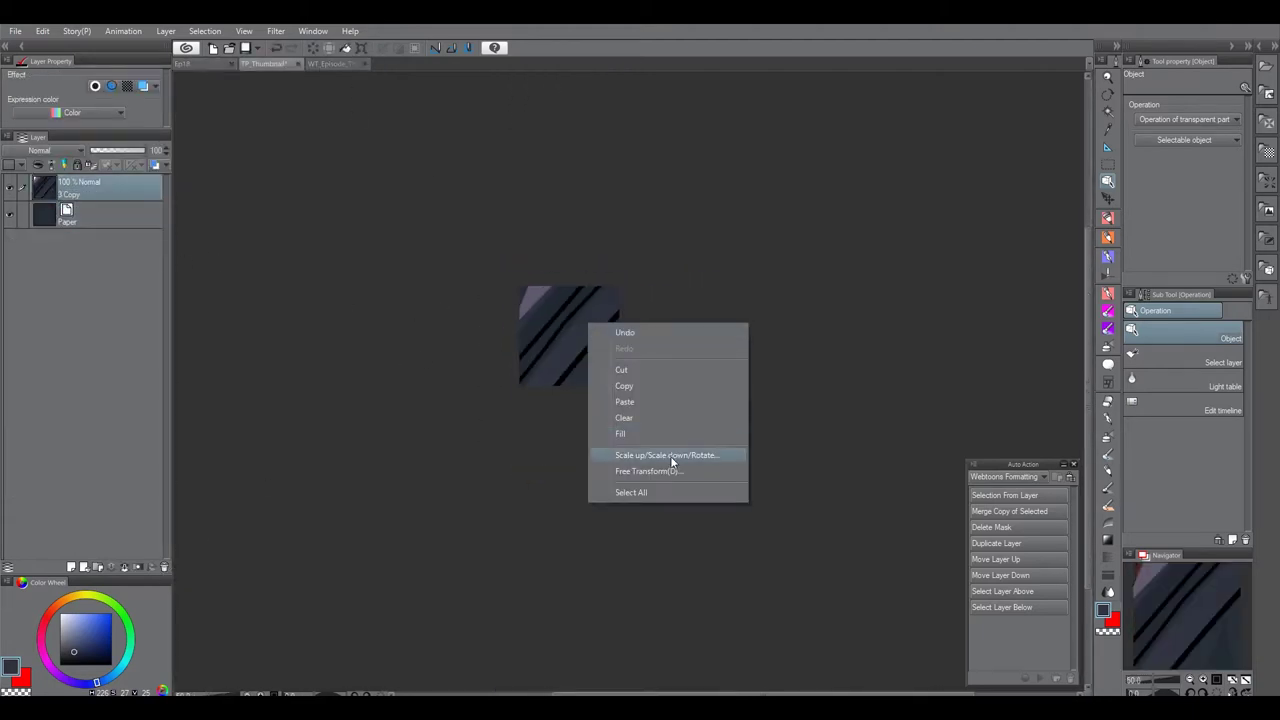
left_click(672, 457)
scroll(620, 353, "down", 3)
left_click_drag(731, 178, 656, 281)
left_click_drag(482, 519, 583, 384)
left_click_drag(656, 282, 632, 315)
left_click_drag(612, 371, 579, 359)
scroll(617, 343, "up", 3)
left_click_drag(664, 131, 708, 87)
left_click_drag(638, 280, 609, 277)
left_click_drag(669, 87, 689, 64)
left_click_drag(602, 336, 608, 337)
left_click(537, 450)
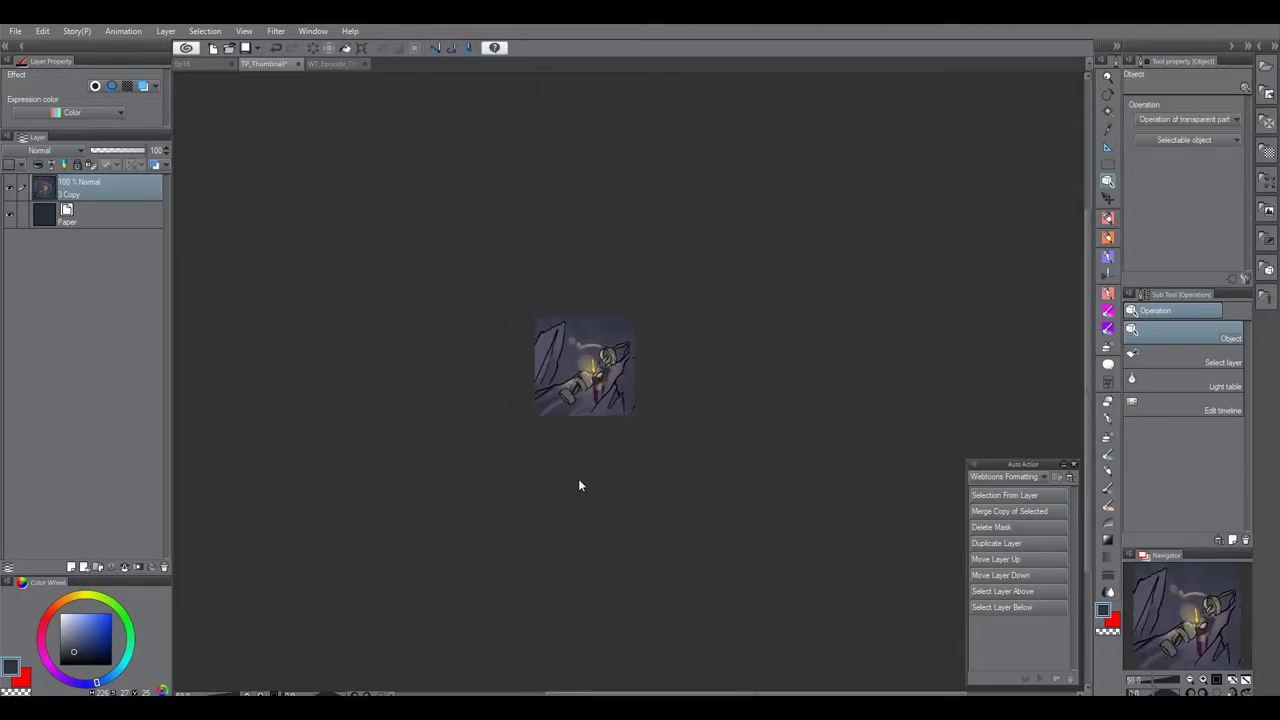
Paste the same artwork into WT_Episode_Thumb and scale it down to frame the hand and candle.
left_click(340, 63)
right_click(543, 330)
left_click(580, 408)
right_click(575, 357)
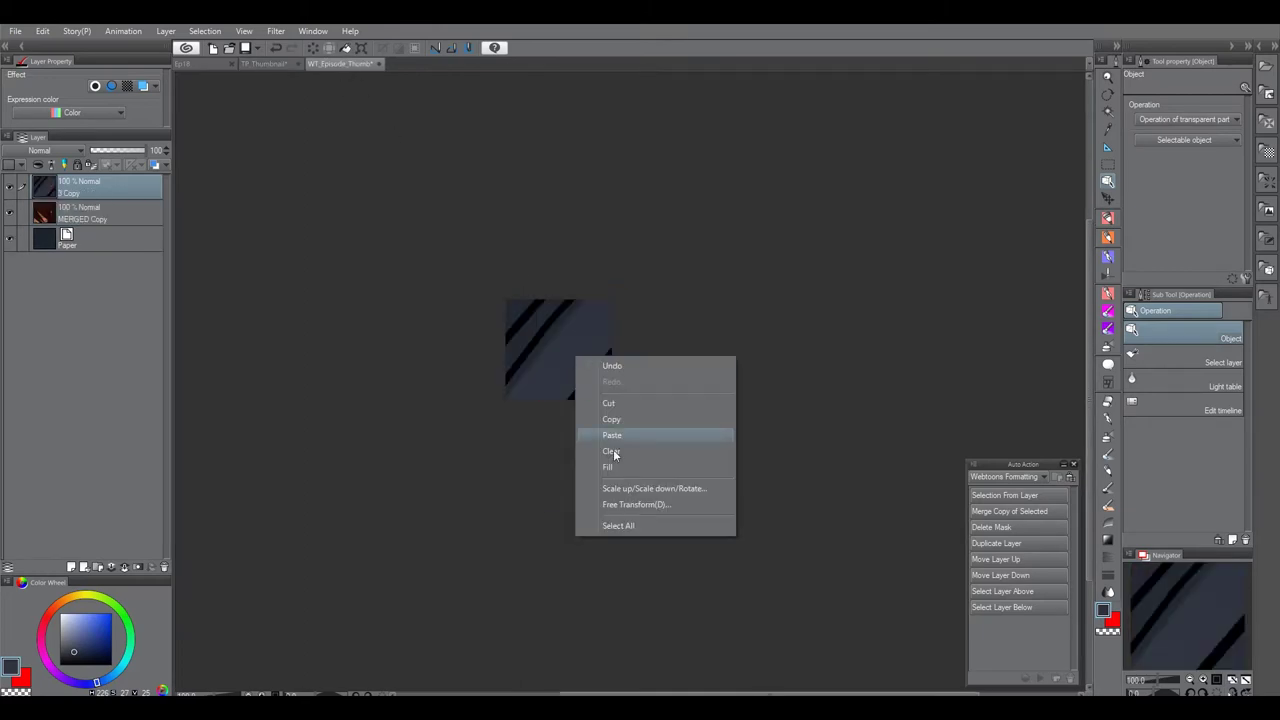
left_click(636, 488)
scroll(612, 400, "down", 6)
left_click_drag(608, 311, 608, 386)
left_click_drag(608, 483, 578, 316)
scroll(612, 401, "up", 4)
scroll(594, 376, "up", 1)
mouse_move(599, 377)
left_mouse_down()
mouse_move(594, 340)
mouse_move(596, 392)
left_mouse_up()
left_click(528, 446)
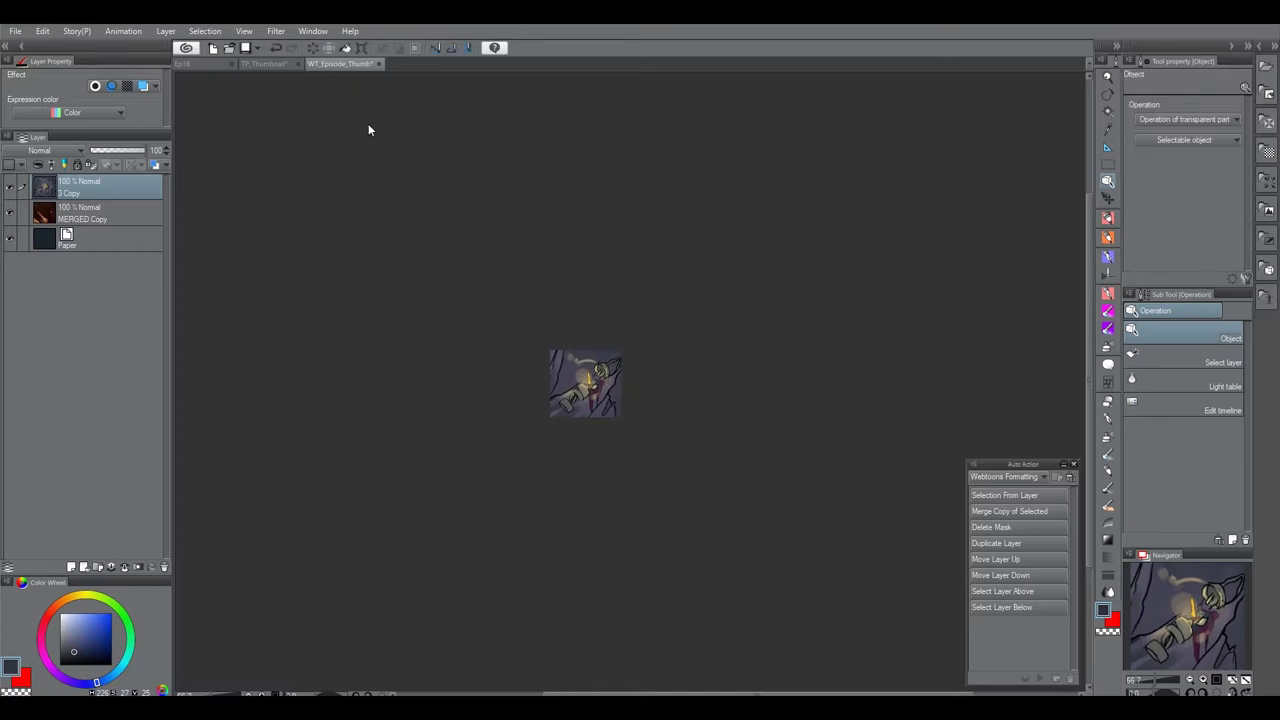
Export the episode thumbnail as WT_Episode_Thumb.jpg into the Ep18 folder and close its template.
left_click(15, 31)
mouse_move(91, 205)
left_click(343, 220)
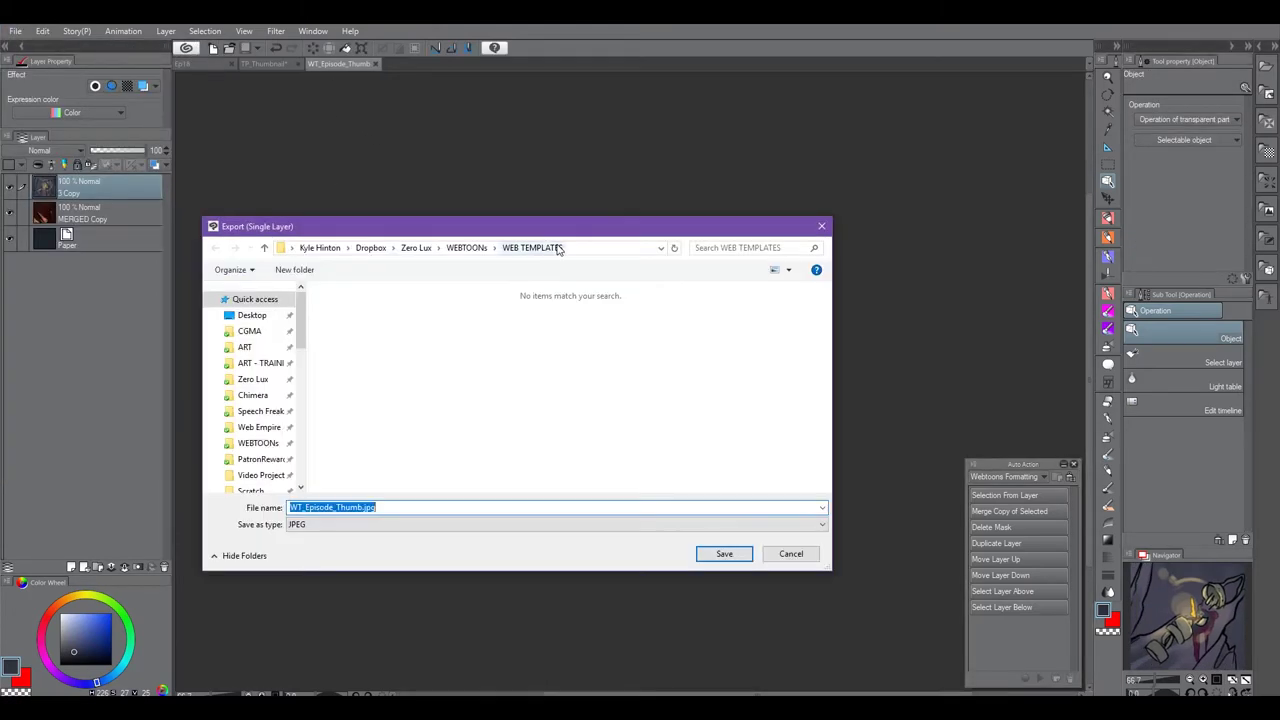
left_click(467, 247)
scroll(551, 374, "down", 3)
double_click(551, 374)
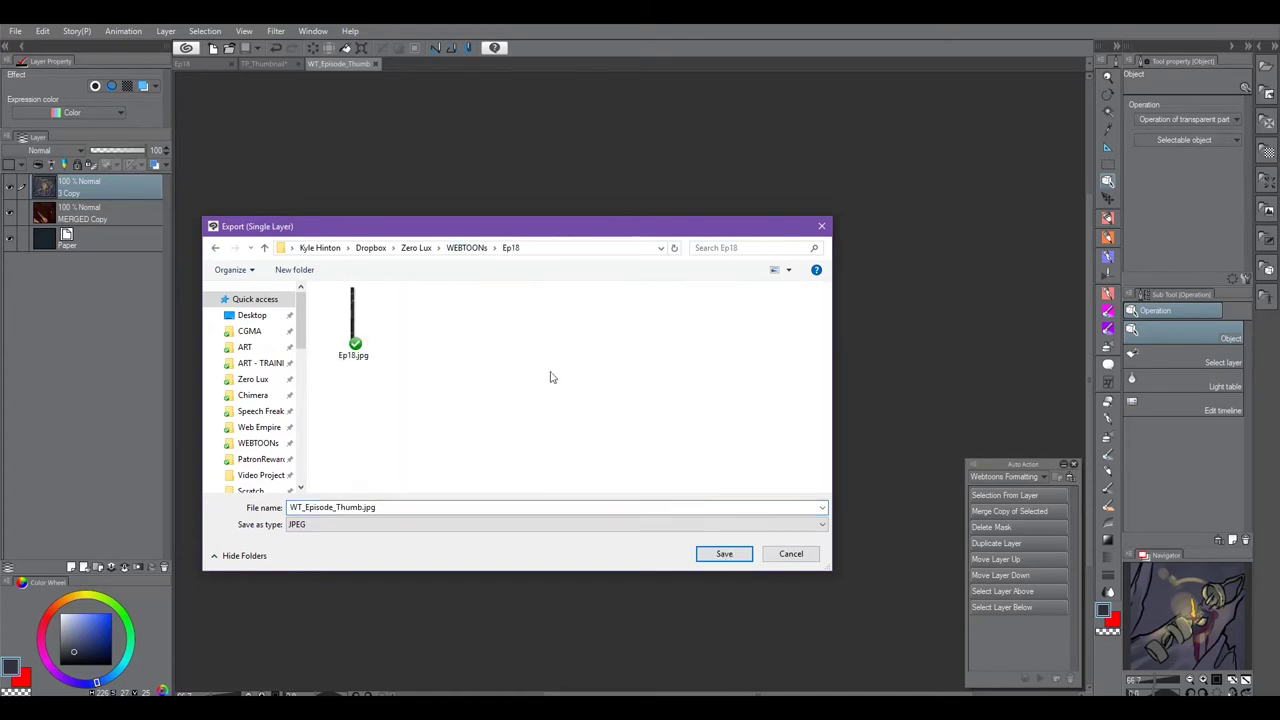
key("Return")
key("Return")
left_click(376, 64)
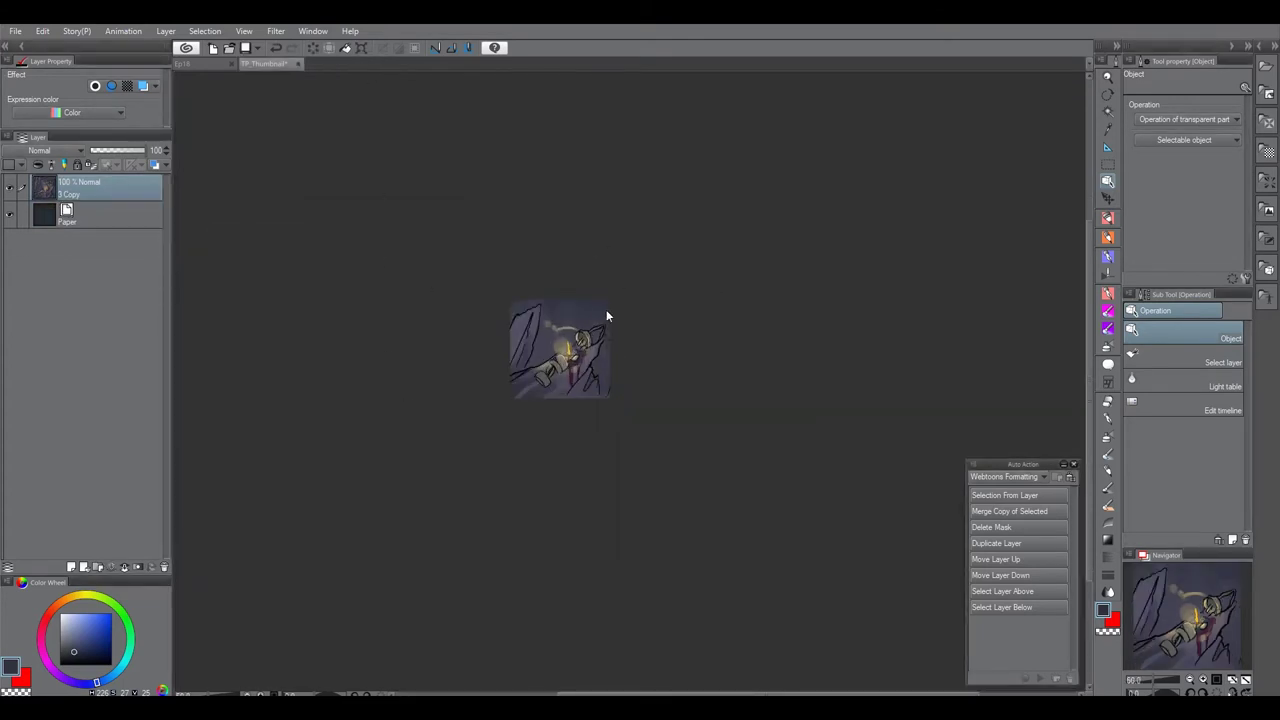
Export the other thumbnail as TP_Thumbnail.jpg into the Ep18 folder, and close its template with the changes saved.
left_click(15, 30)
mouse_move(91, 203)
left_click(300, 217)
left_click(467, 247)
scroll(590, 457, "down", 2)
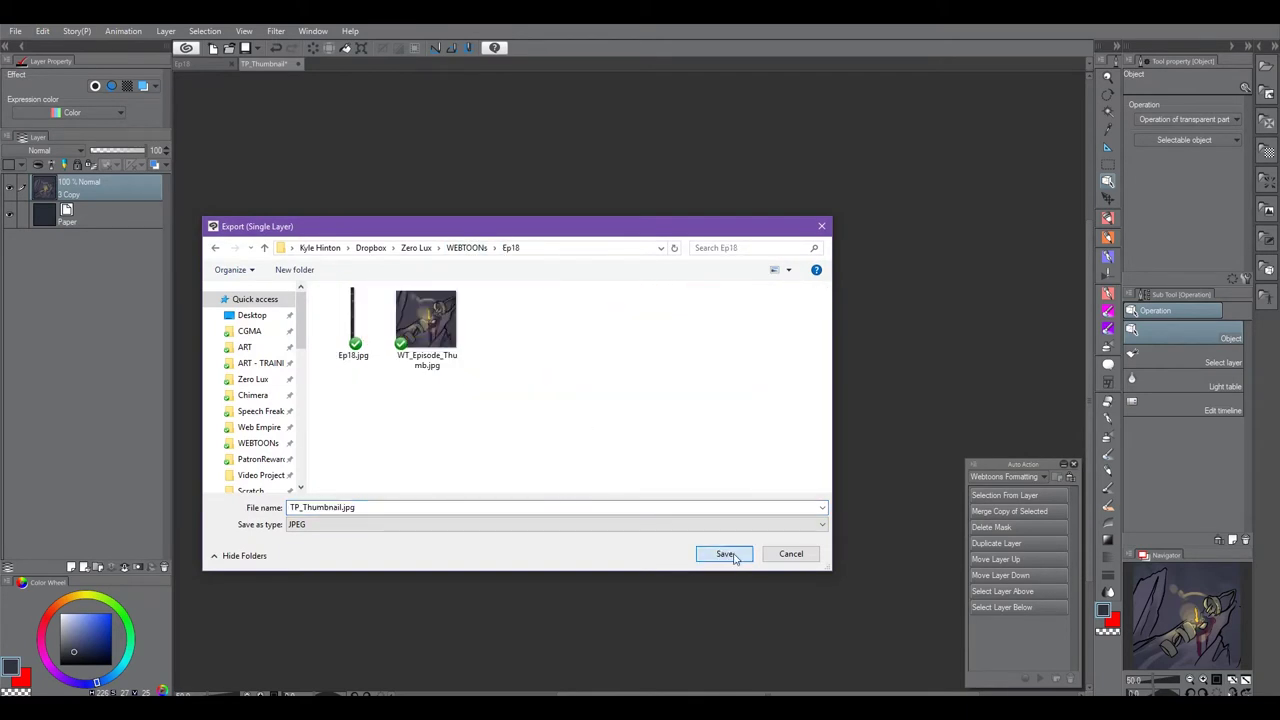
left_click(727, 554)
key("Return")
left_click(298, 64)
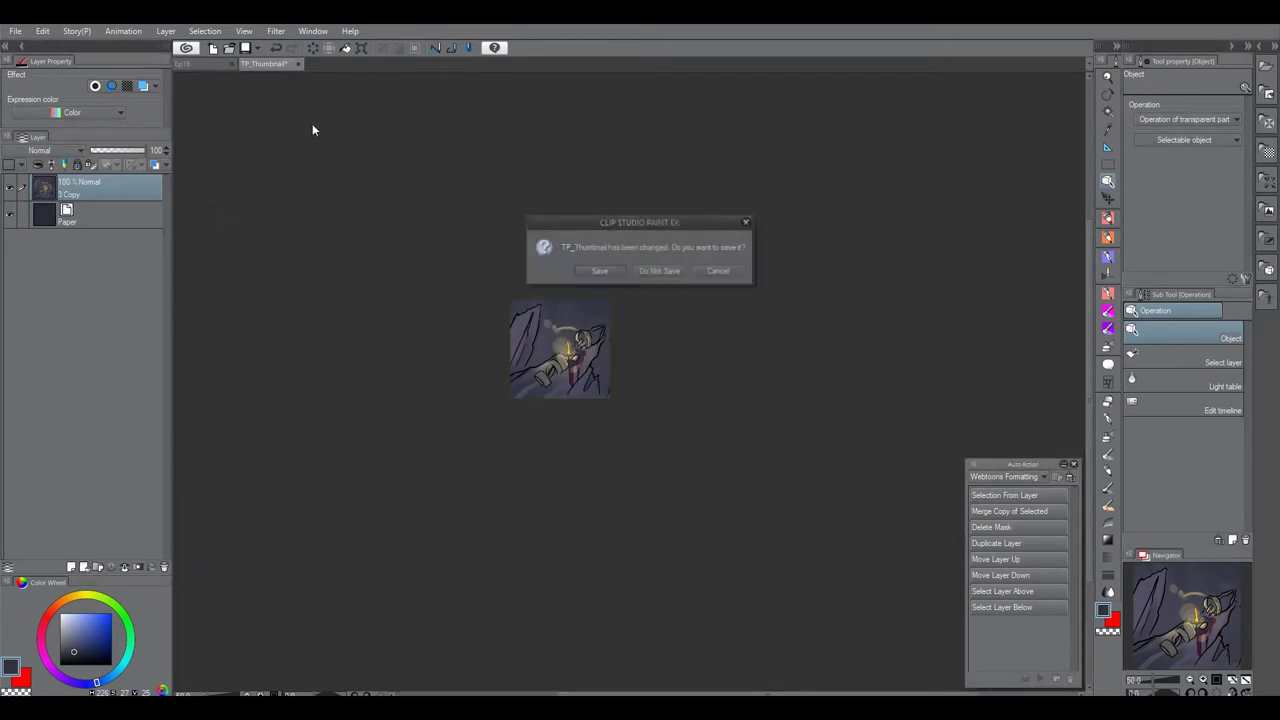
left_click(615, 272)
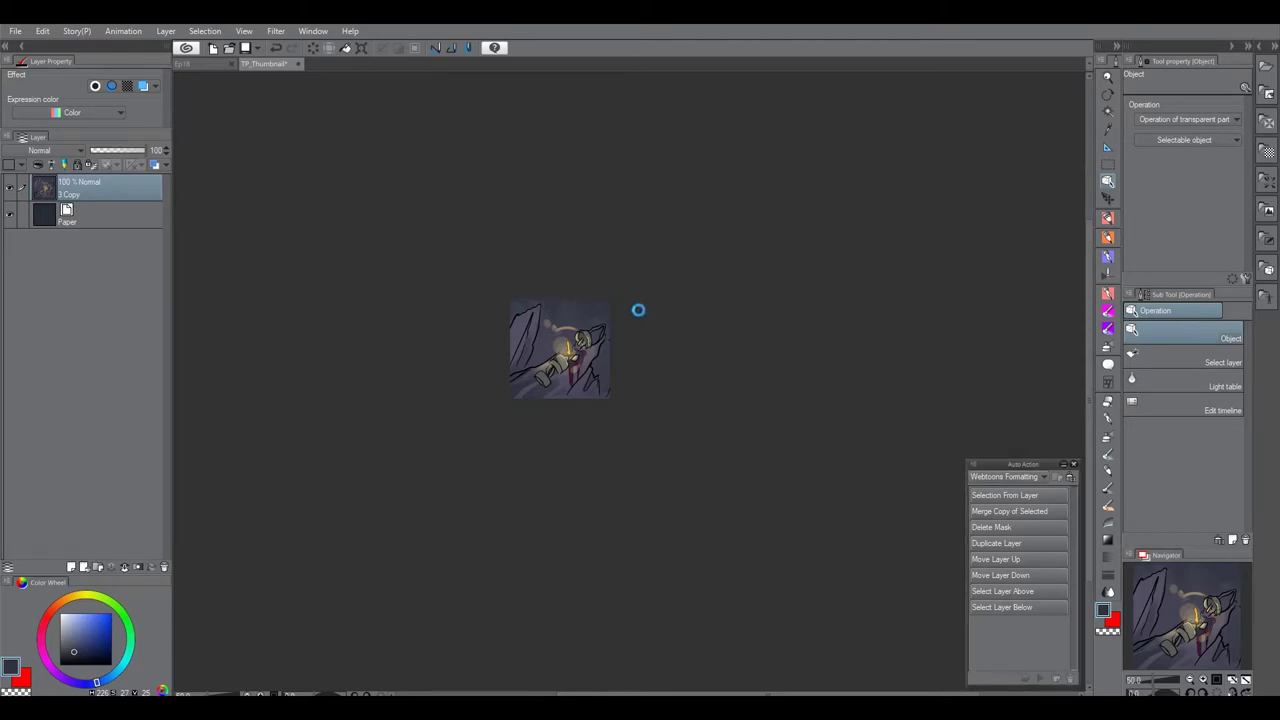
Close the Ep18 document, switch to Affinity Designer and open Ep18.jpg from the Ep18 folder there.
left_click(231, 64)
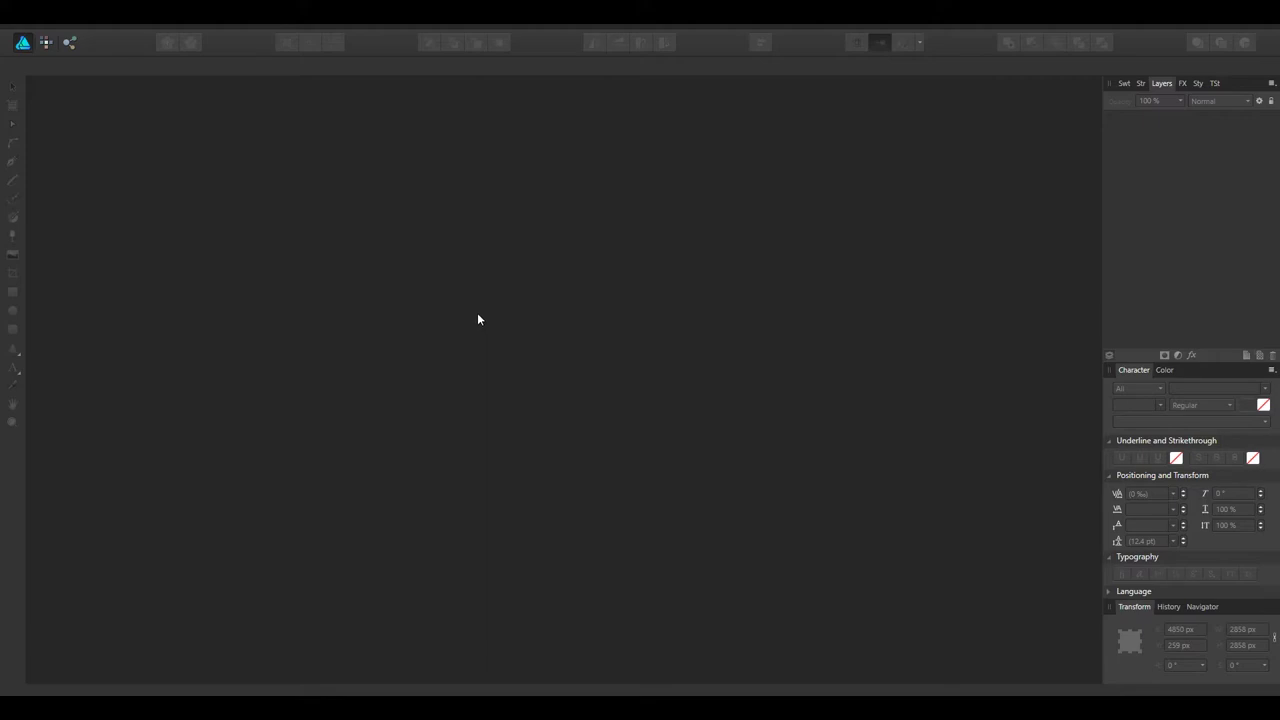
left_click(174, 648)
left_click(482, 168)
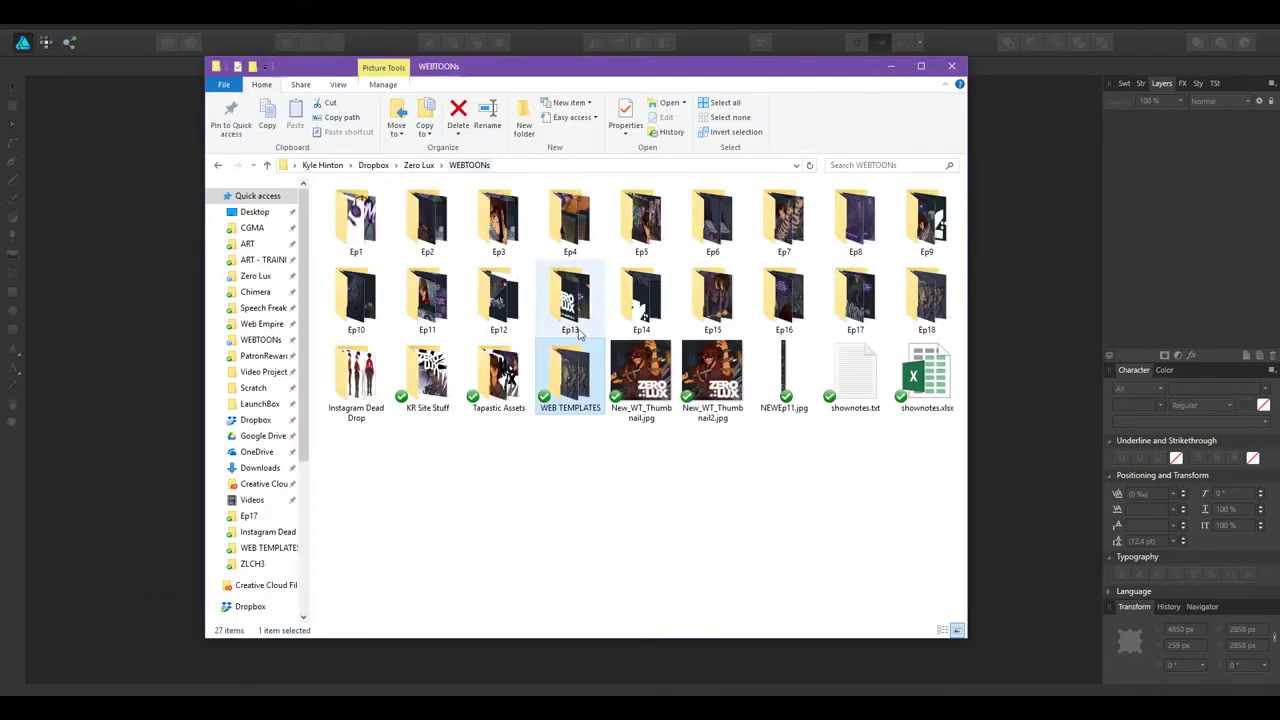
double_click(917, 294)
left_click_drag(442, 223, 168, 419)
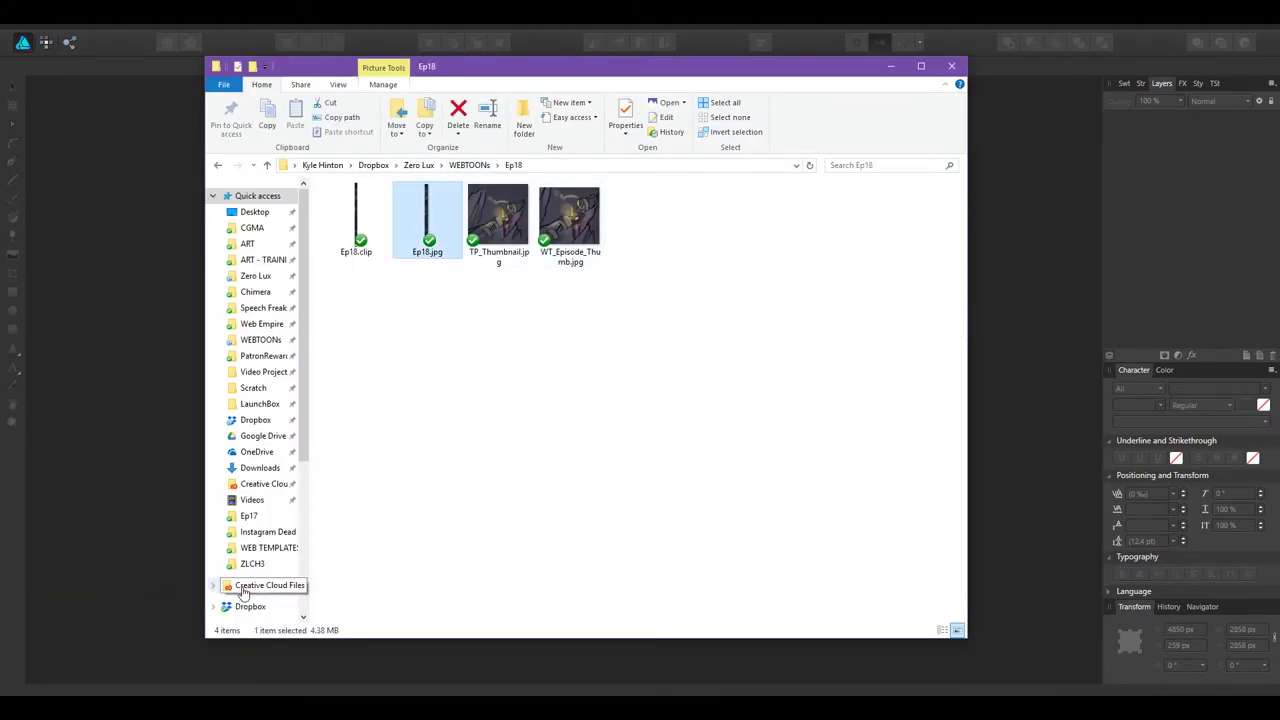
left_click(168, 460)
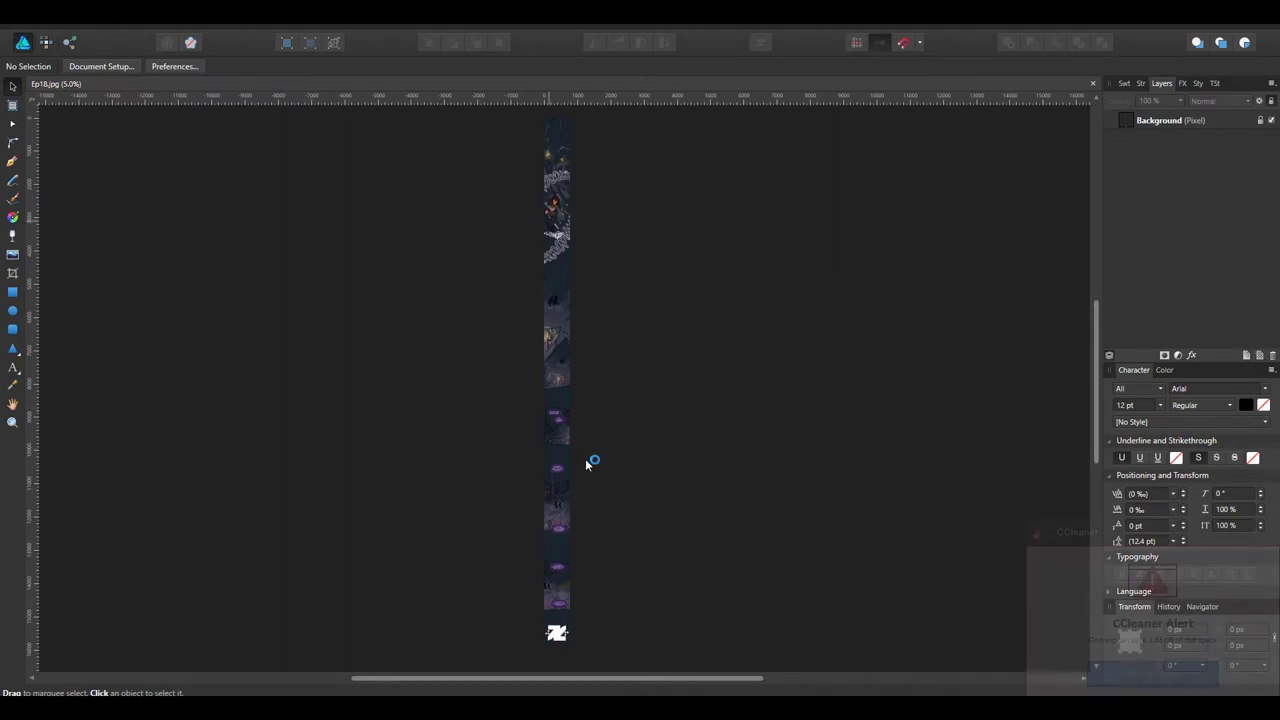
Switch to the Export Persona and create the first 800 x 1280 px slice at the very start of the strip.
left_click(70, 43)
left_click(1271, 529)
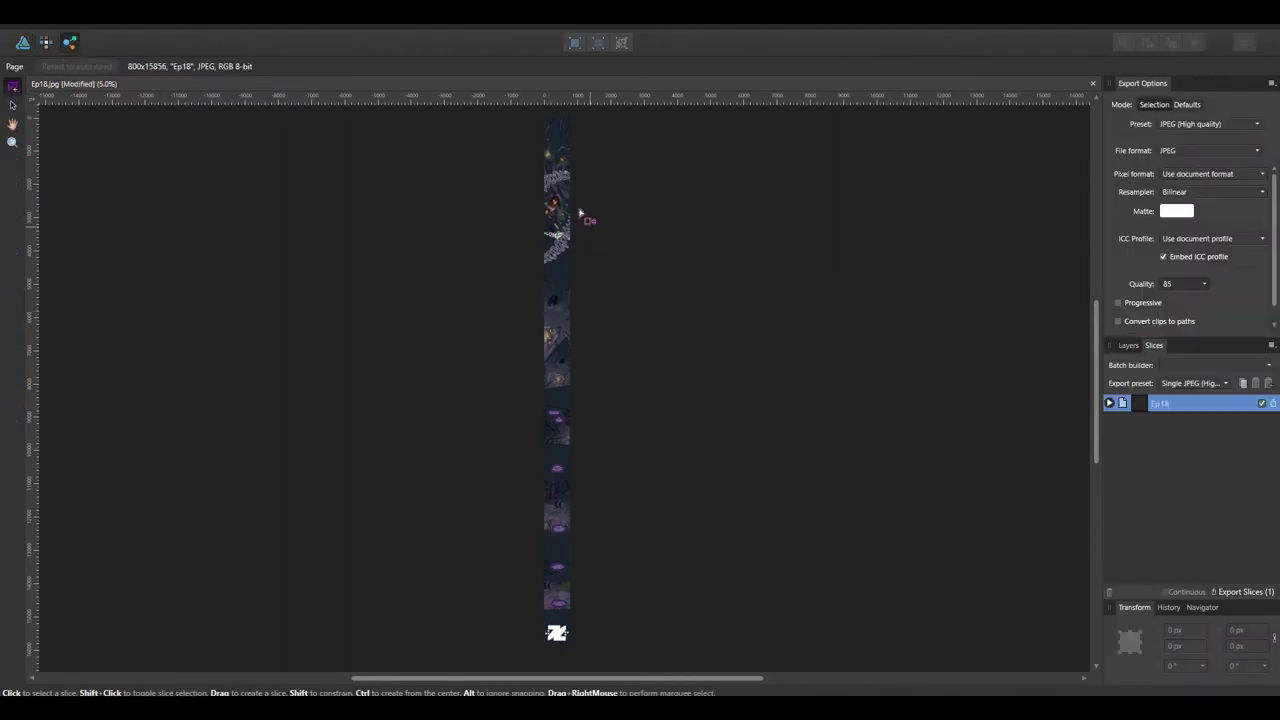
scroll(608, 389, "up", 5)
left_click_drag(516, 240, 615, 373)
type("1280")
key("Return")
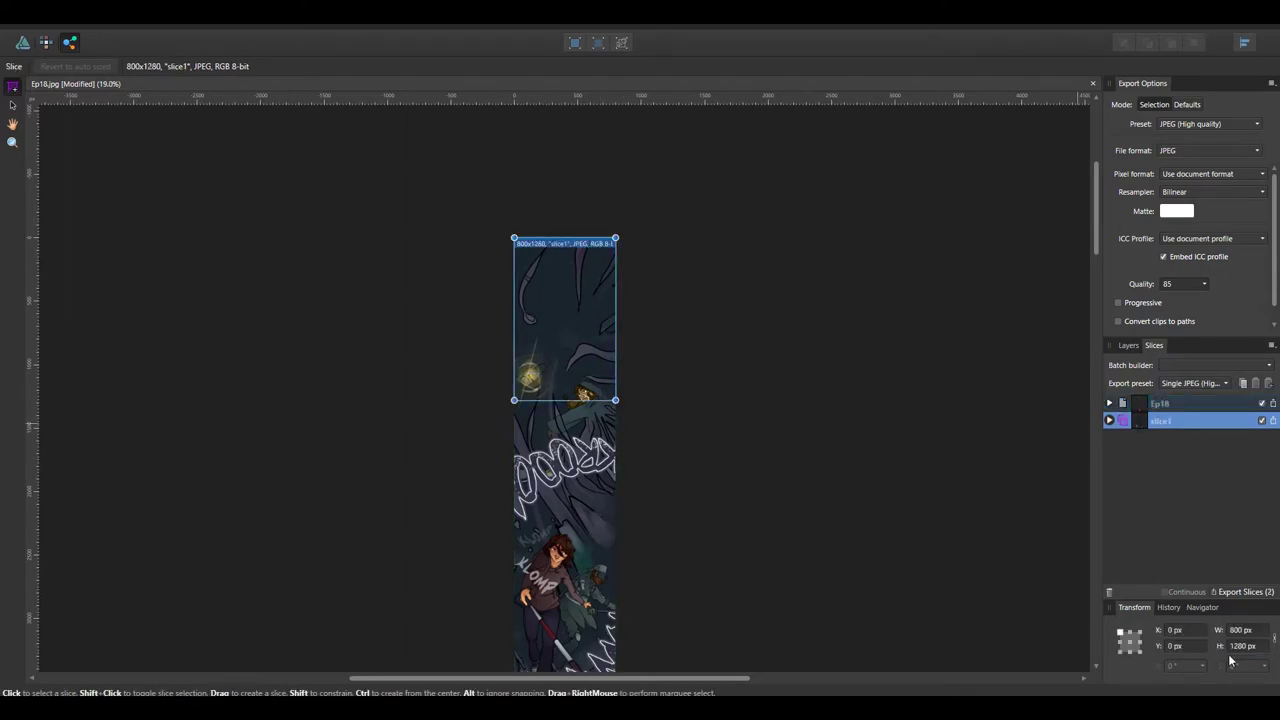
Add the second and third full-width slices below the first, each set to a height of 1280 px.
left_click_drag(514, 420, 615, 477)
type("1280")
key("Return")
left_click_drag(514, 573, 614, 616)
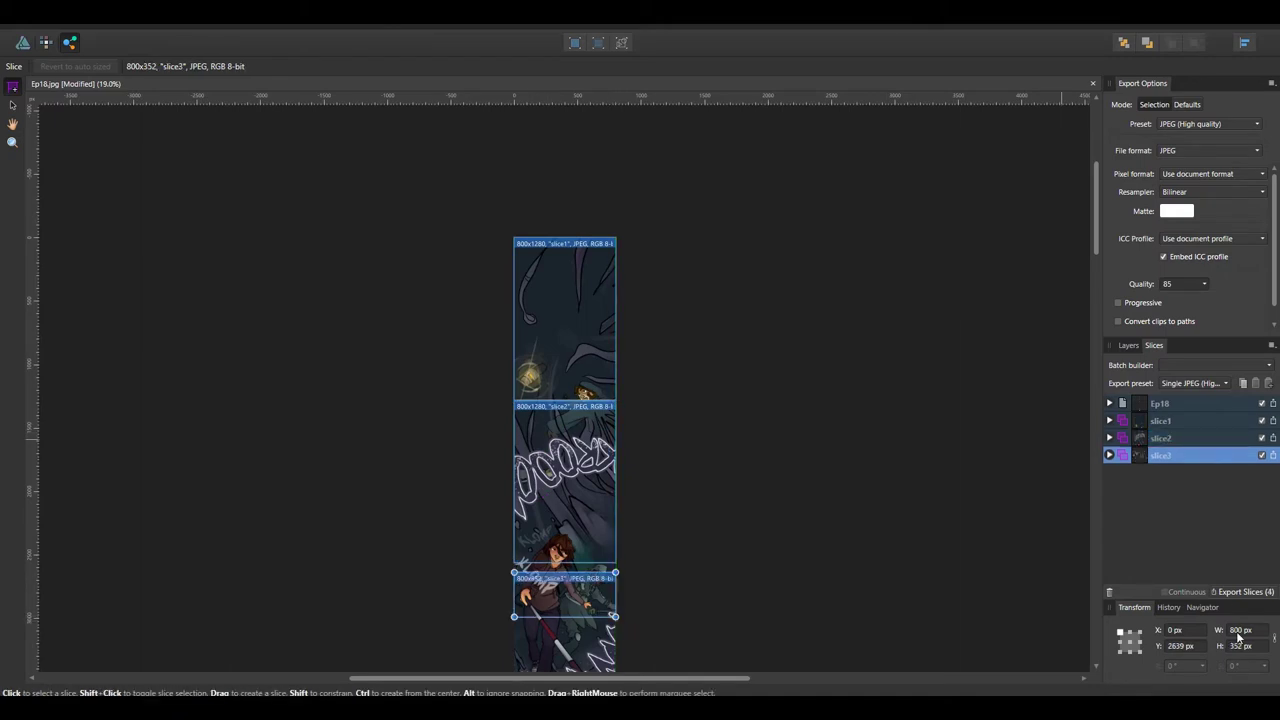
type("1280")
key("Return")
Add the fourth and fifth full-width slices down the strip, each 1280 px high and aligned below the preceding slice.
scroll(670, 470, "down", 5)
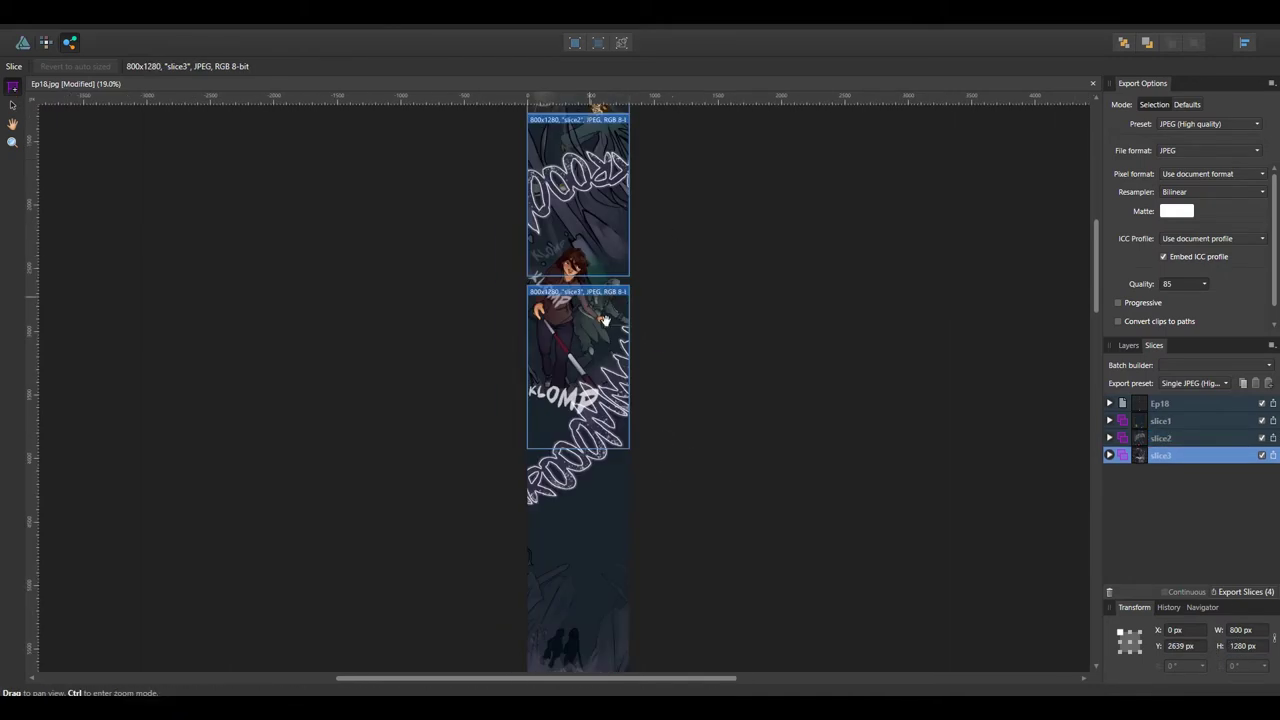
left_click_drag(516, 376, 617, 456)
left_click(1232, 648)
type("1280")
key("Return")
left_click_drag(516, 537, 617, 587)
left_click(1232, 647)
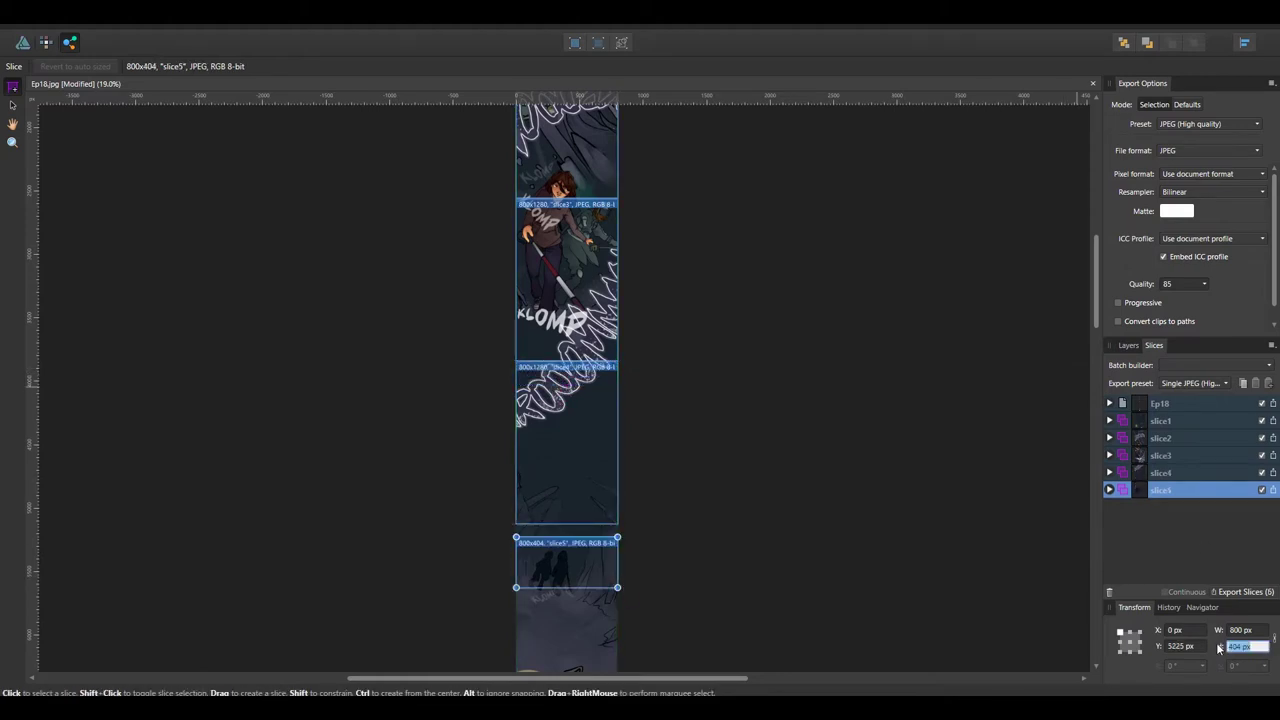
key("Return")
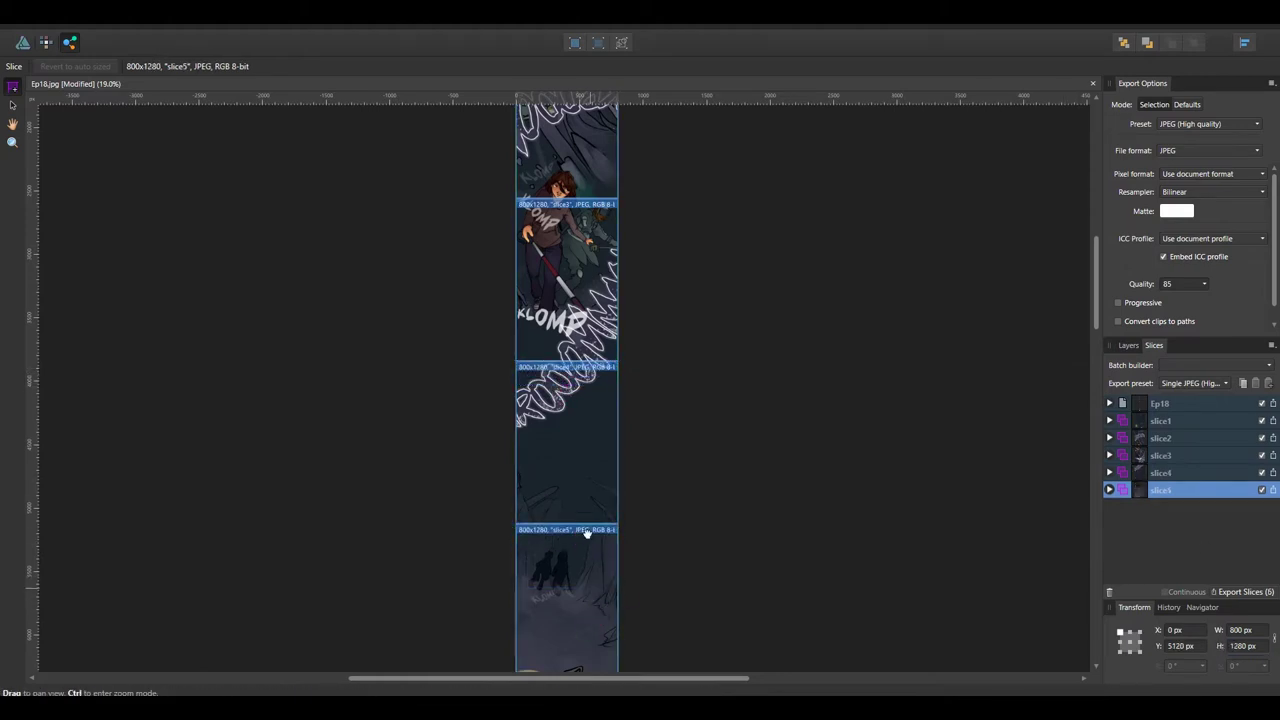
Add the sixth and seventh full-width slices over the candle panels, each 1280 px high.
scroll(586, 531, "down", 5)
left_click_drag(516, 279, 617, 375)
type("1280")
key("Return")
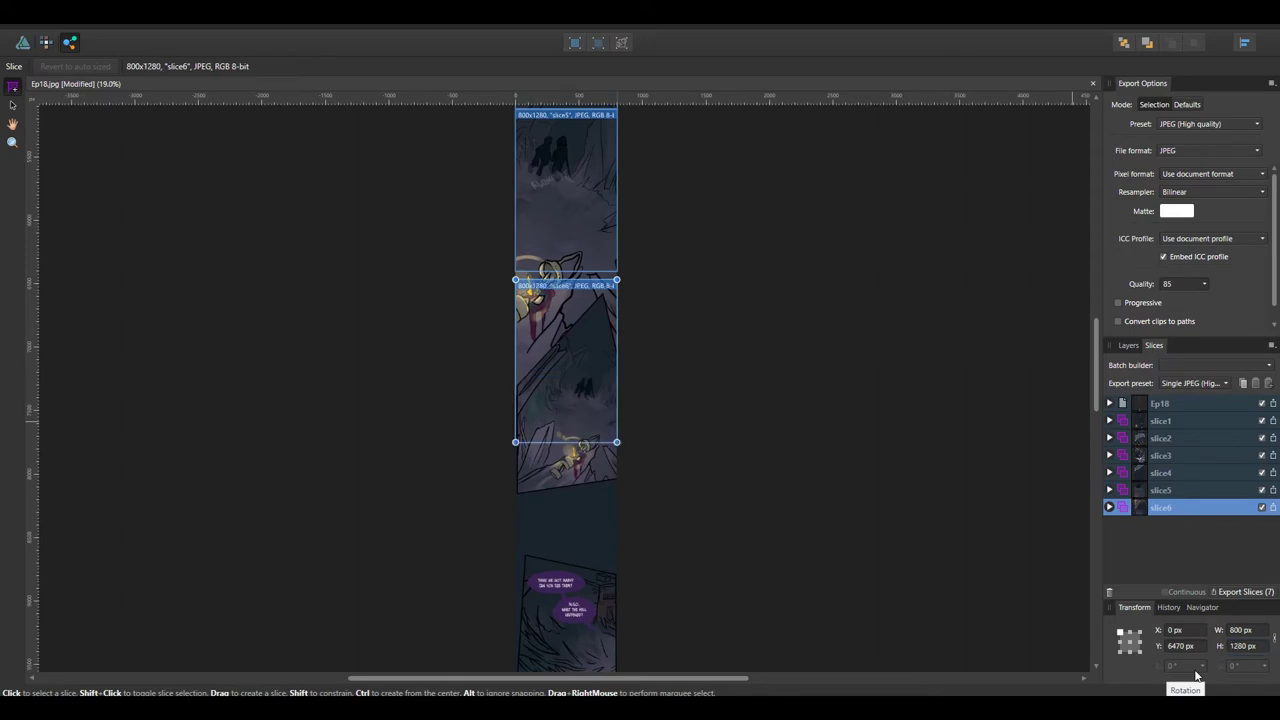
left_click_drag(516, 449, 617, 552)
key("Return")
Add the eighth and ninth full-width slices, set both heights to 1280 px and align them flush with the slices above.
left_click_drag(617, 655, 617, 651)
left_click(1240, 646)
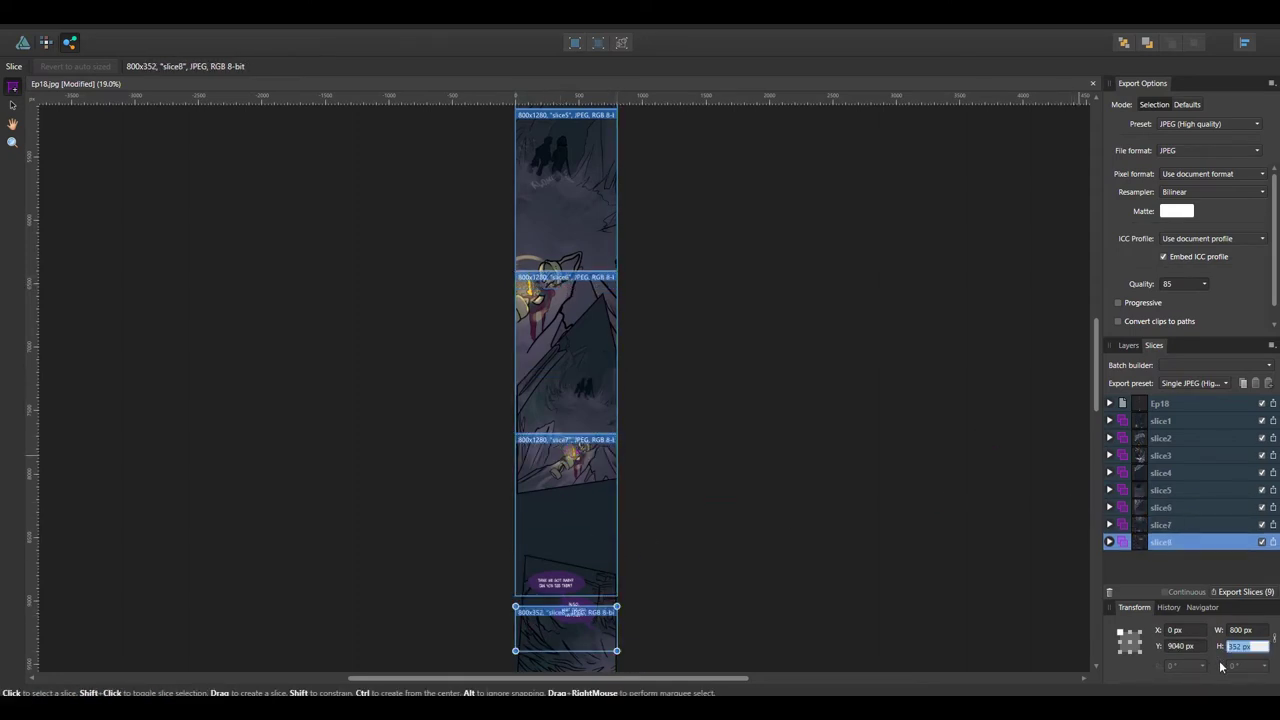
type("1280")
key("Return")
scroll(651, 491, "down", 5)
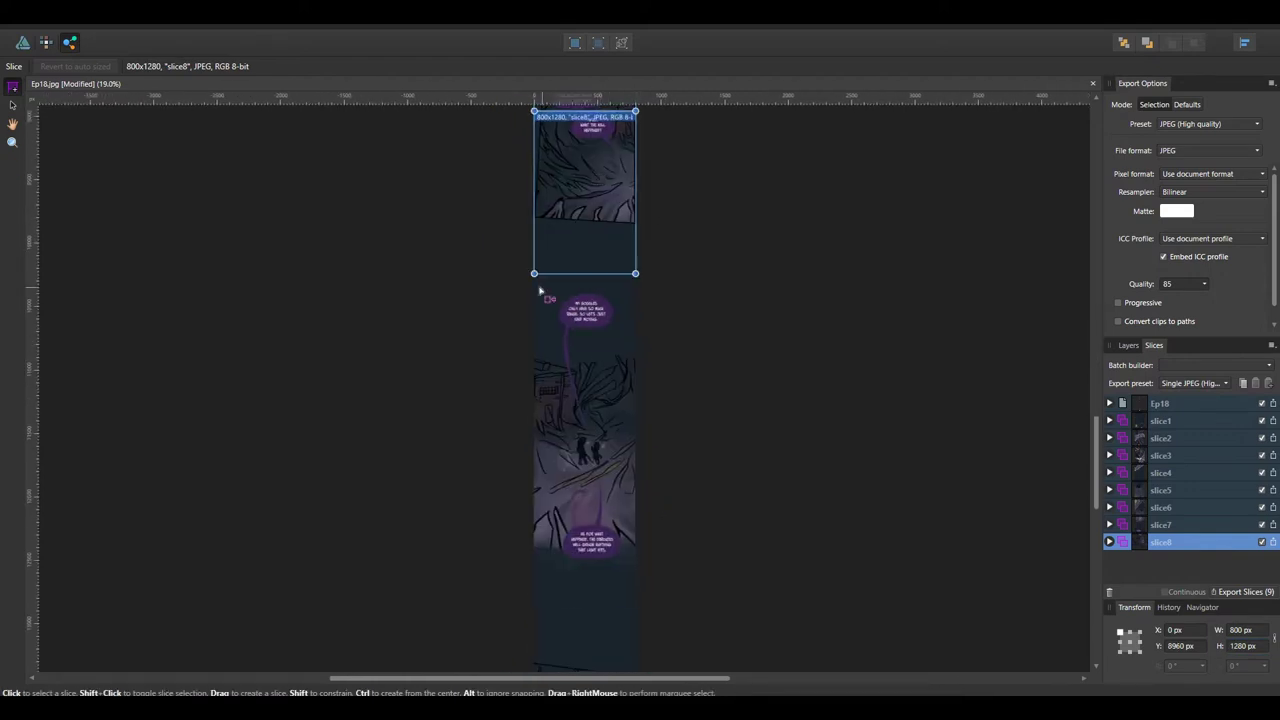
left_click_drag(534, 282, 635, 393)
left_click(1245, 646)
type("1280")
key("Return")
left_click_drag(562, 363, 562, 355)
mouse_move(579, 281)
left_mouse_down()
mouse_move(580, 326)
mouse_move(579, 281)
left_mouse_up()
Add the tenth and eleventh full-width slices, each 1280 px high, continuing flush down the strip.
left_click_drag(535, 447, 635, 509)
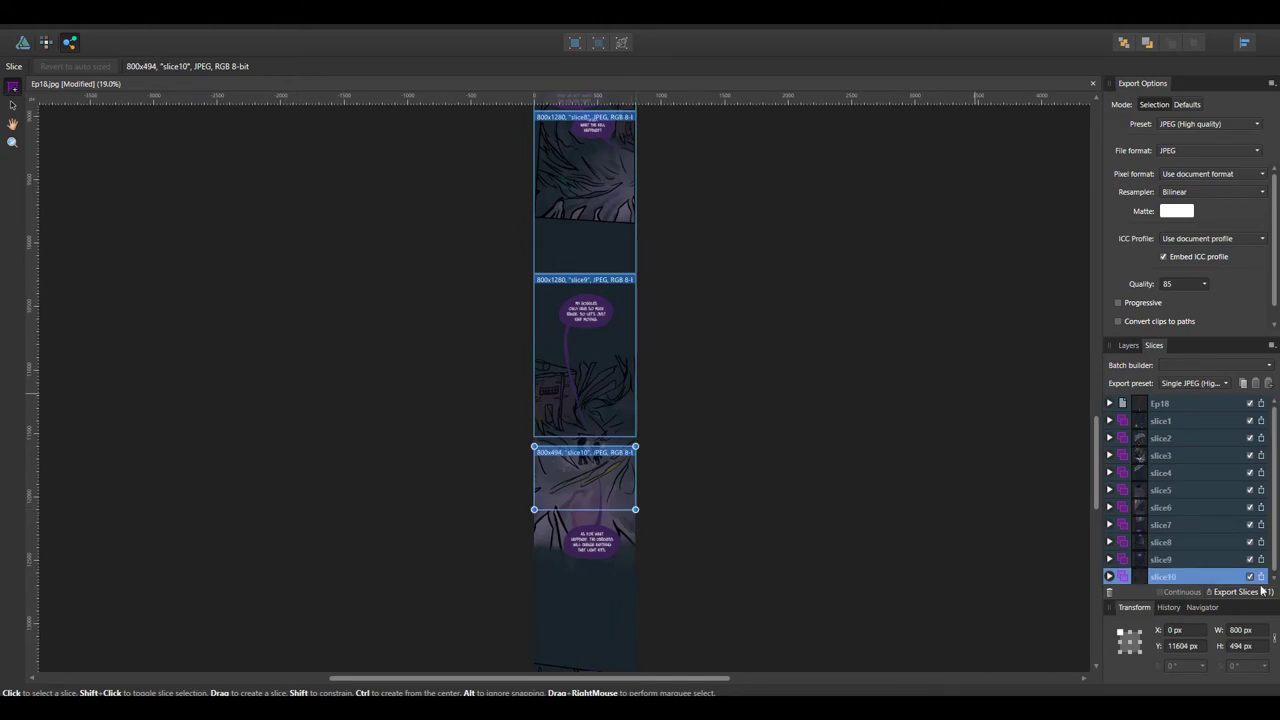
type("1280")
key("Return")
left_click_drag(573, 468, 573, 458)
mouse_move(610, 508)
left_mouse_down()
mouse_move(660, 283)
mouse_move(620, 196)
left_mouse_up()
left_click_drag(544, 299, 644, 413)
left_click(1240, 646)
type("1280")
key("Return")
Add the twelfth slice at 1280 px high and a final 800 x 496 px slice over the remaining end of the strip.
mouse_move(548, 462)
left_mouse_down()
mouse_move(642, 540)
mouse_move(609, 513)
mouse_move(575, 319)
left_mouse_up()
left_click(1229, 652)
type("1280")
key("Return")
mouse_move(511, 480)
left_mouse_down()
mouse_move(608, 432)
mouse_move(612, 417)
left_mouse_up()
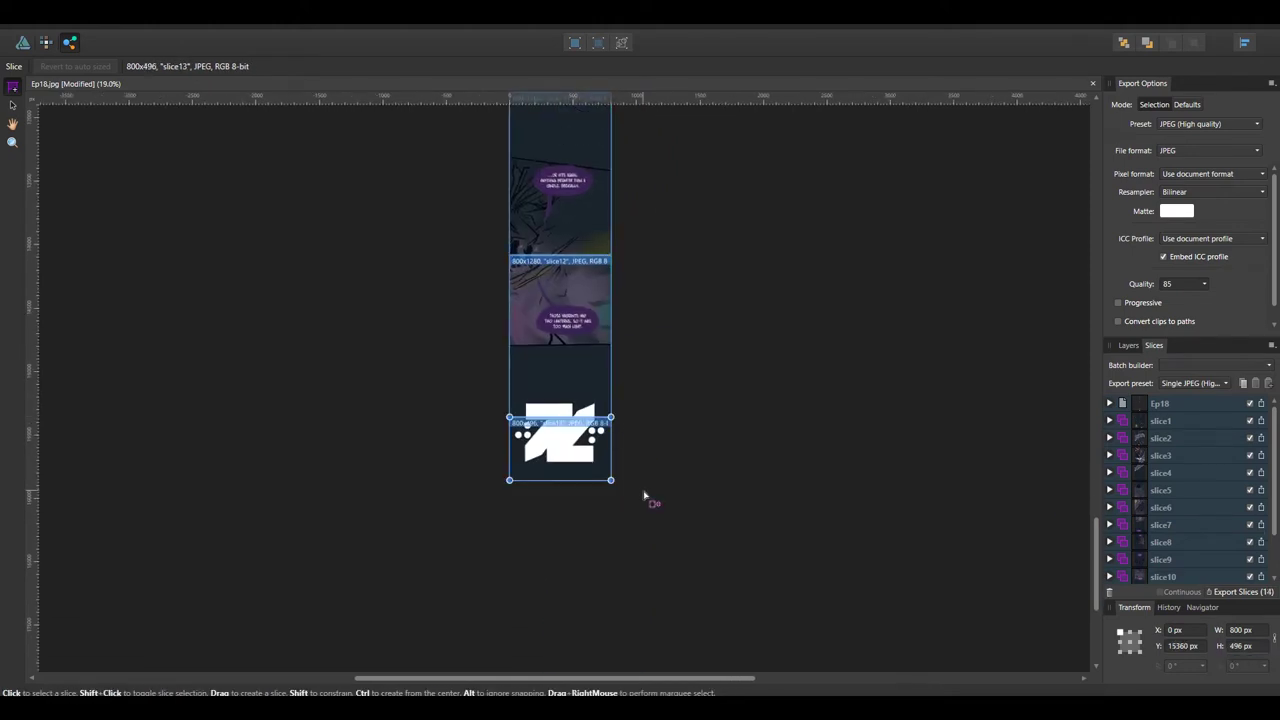
Export the 13 slices without the full-page Ep18 slice into the Ep18 folder and check the exported files there.
left_click(1243, 592)
left_click(271, 38)
double_click(394, 277)
left_click(526, 345)
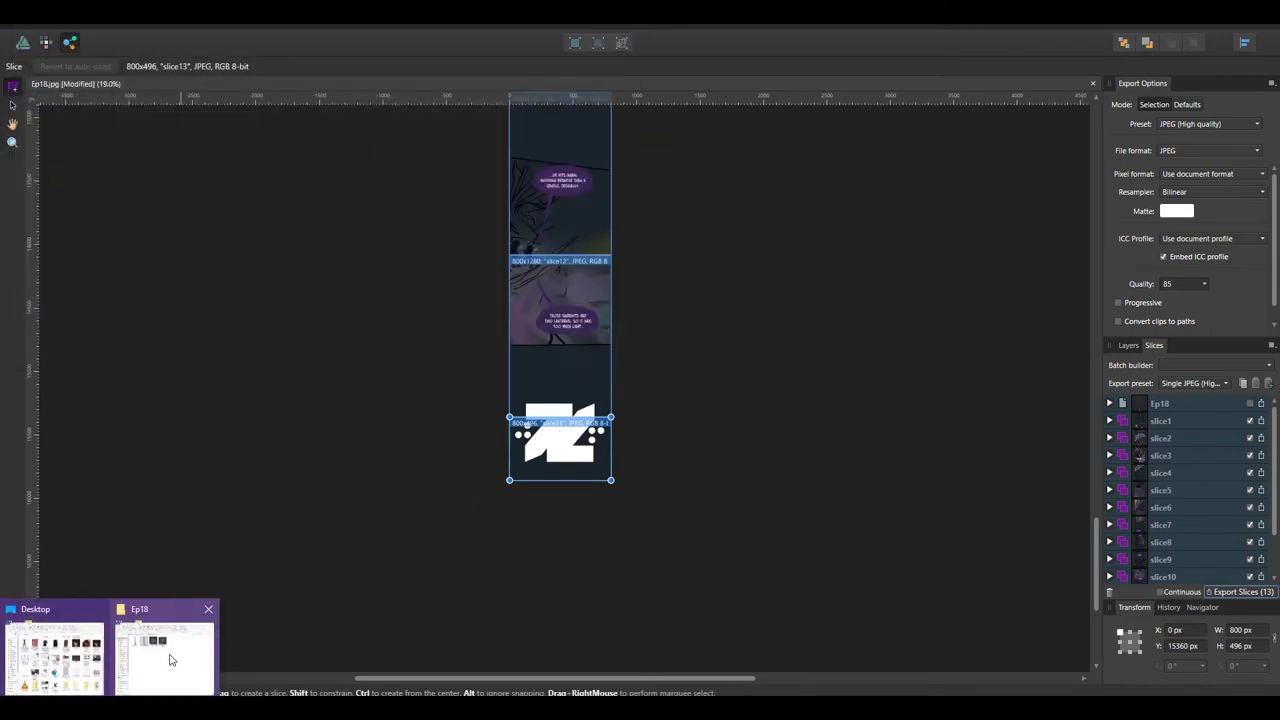
left_click(172, 660)
left_click(147, 708)
left_click(118, 661)
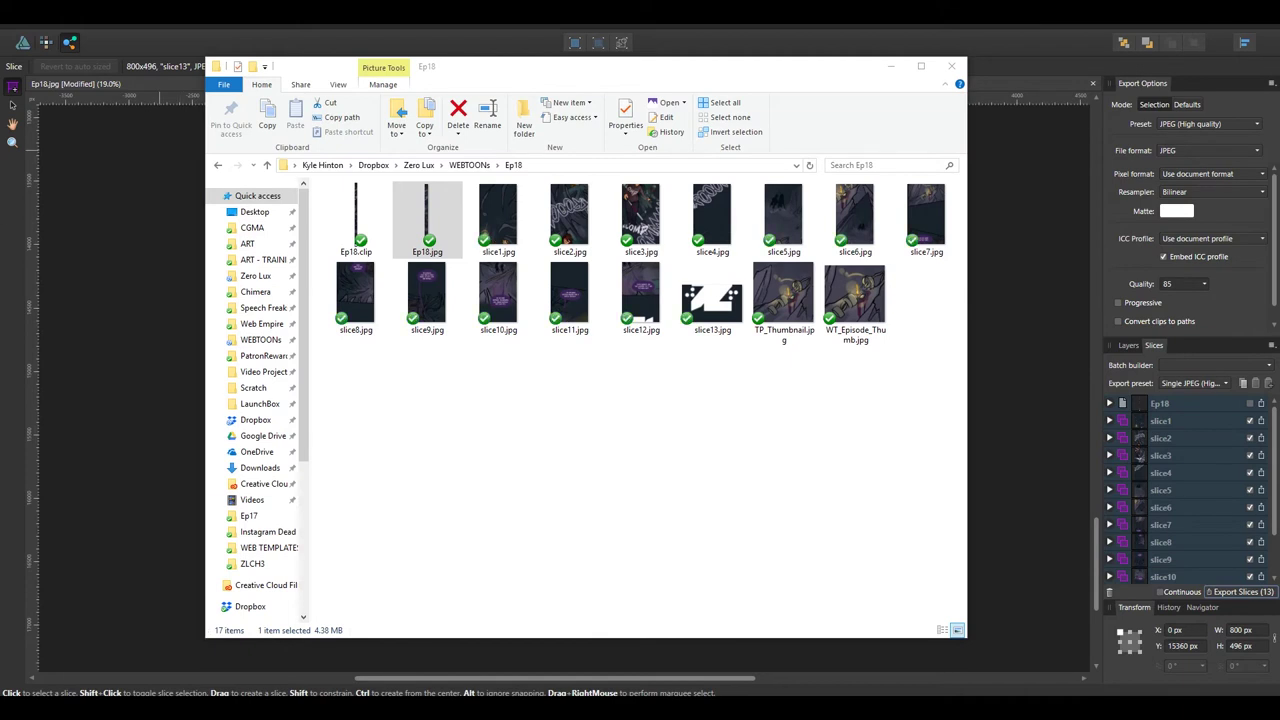
Switch to the Webtoon dashboard in the browser, add a new Zero Lux episode and upload WT_Episode_Thumb.jpg as its thumbnail.
left_click_drag(0, 195, 572, 8)
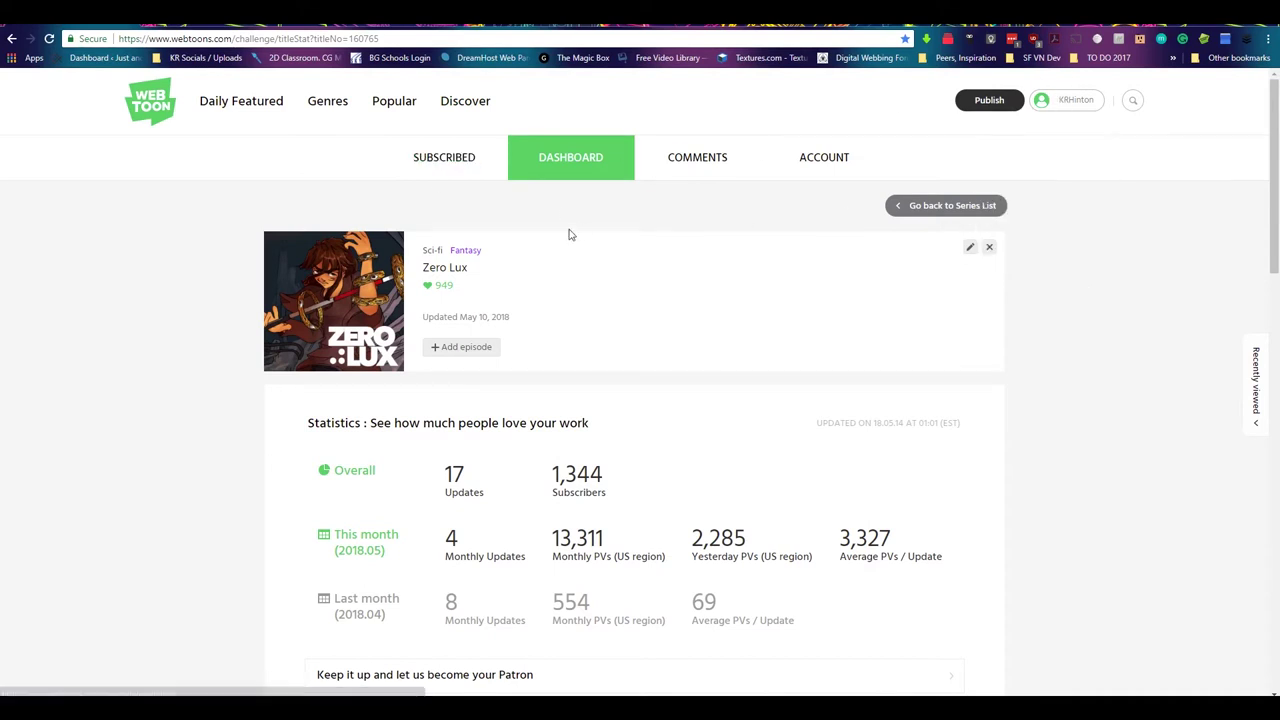
left_click(482, 348)
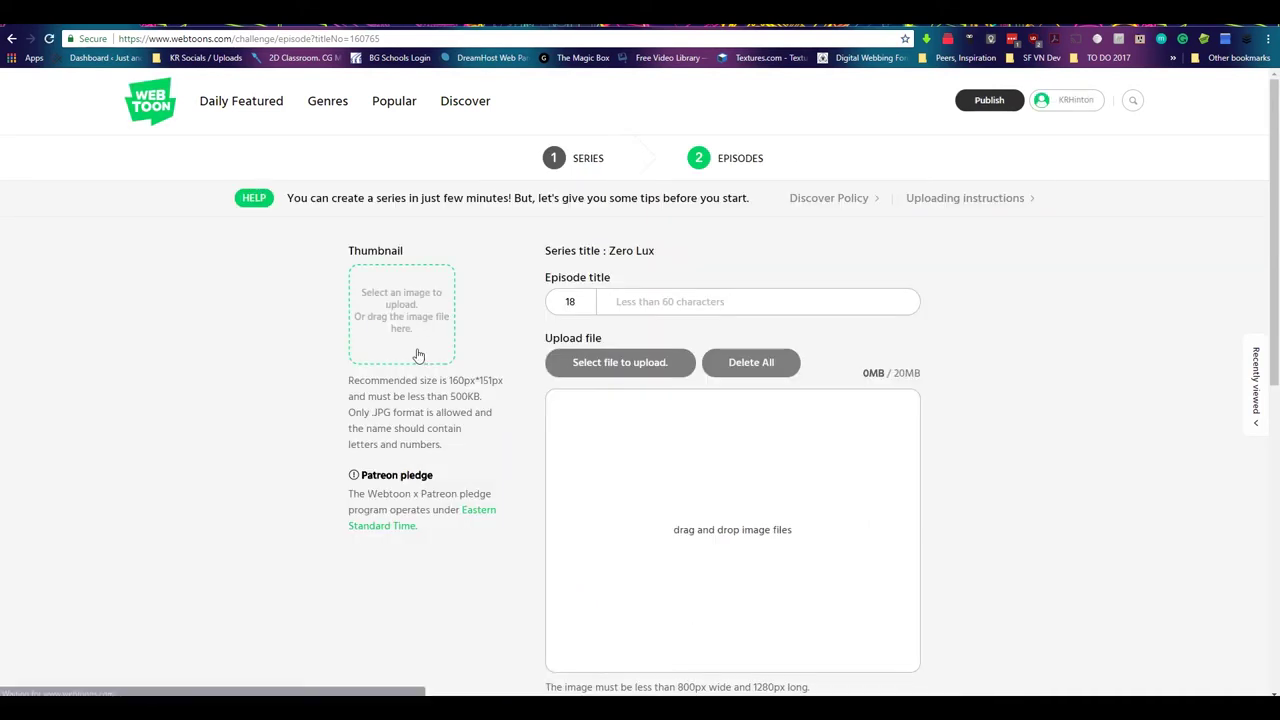
left_click(410, 286)
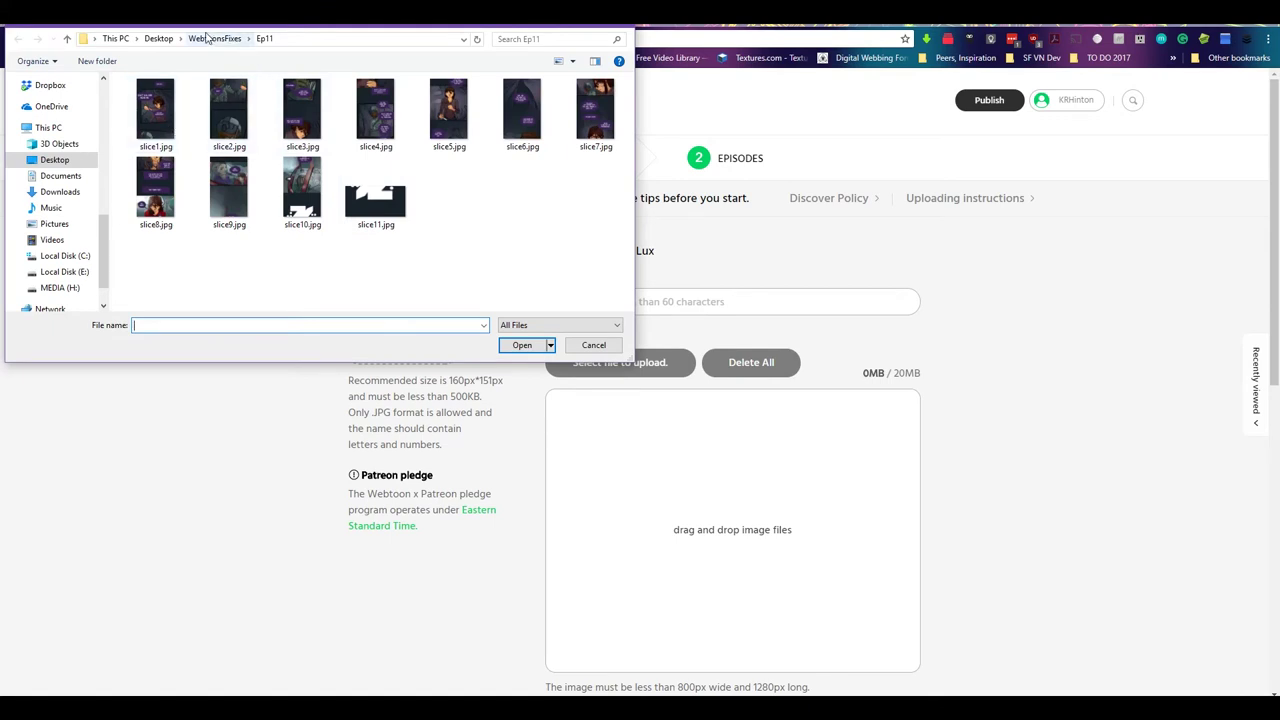
scroll(57, 181, "up", 10)
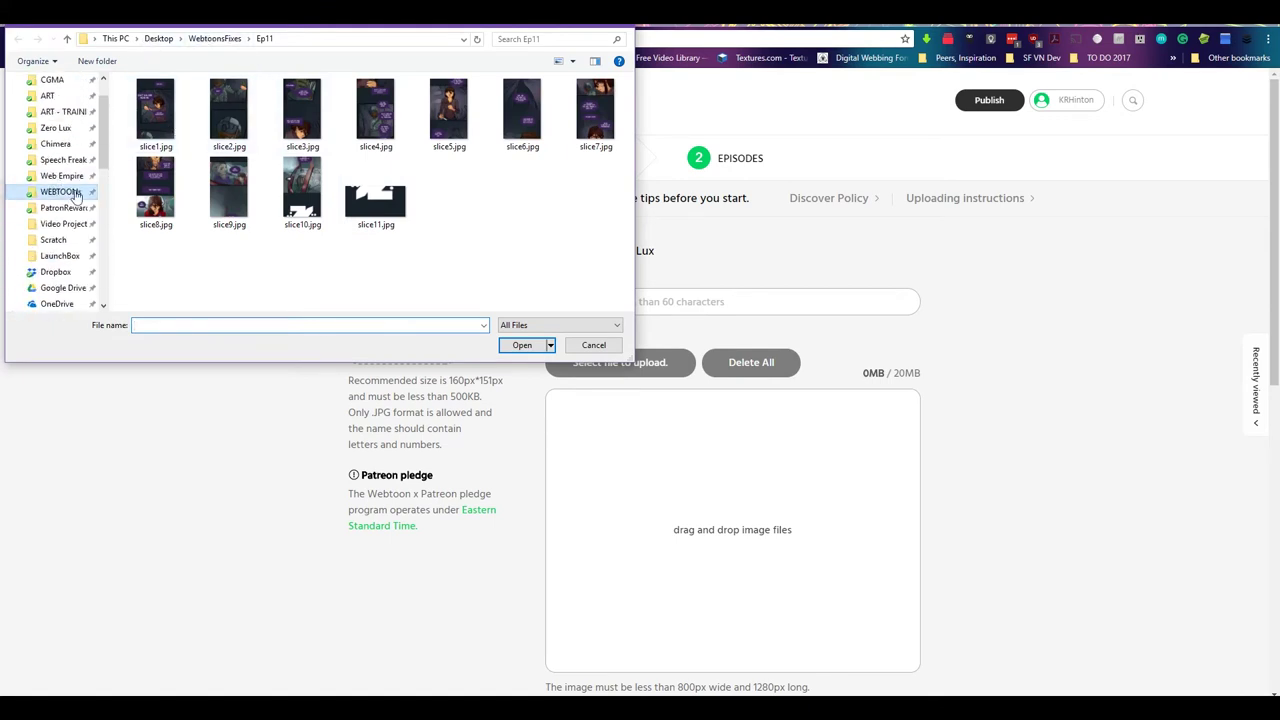
left_click(60, 191)
double_click(370, 180)
left_click(298, 262)
key("Return")
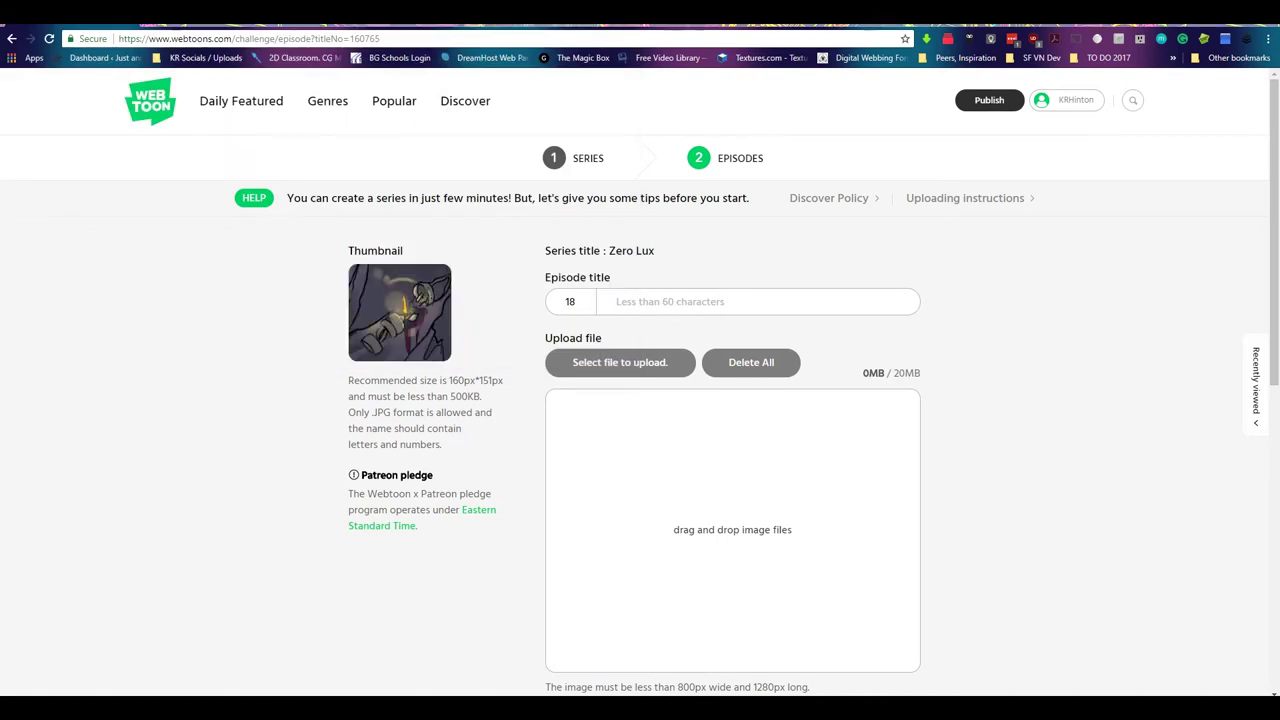
Open Ep18.jpg in the photo viewer and read through the episode's panels and dialogue for a title idea.
double_click(445, 309)
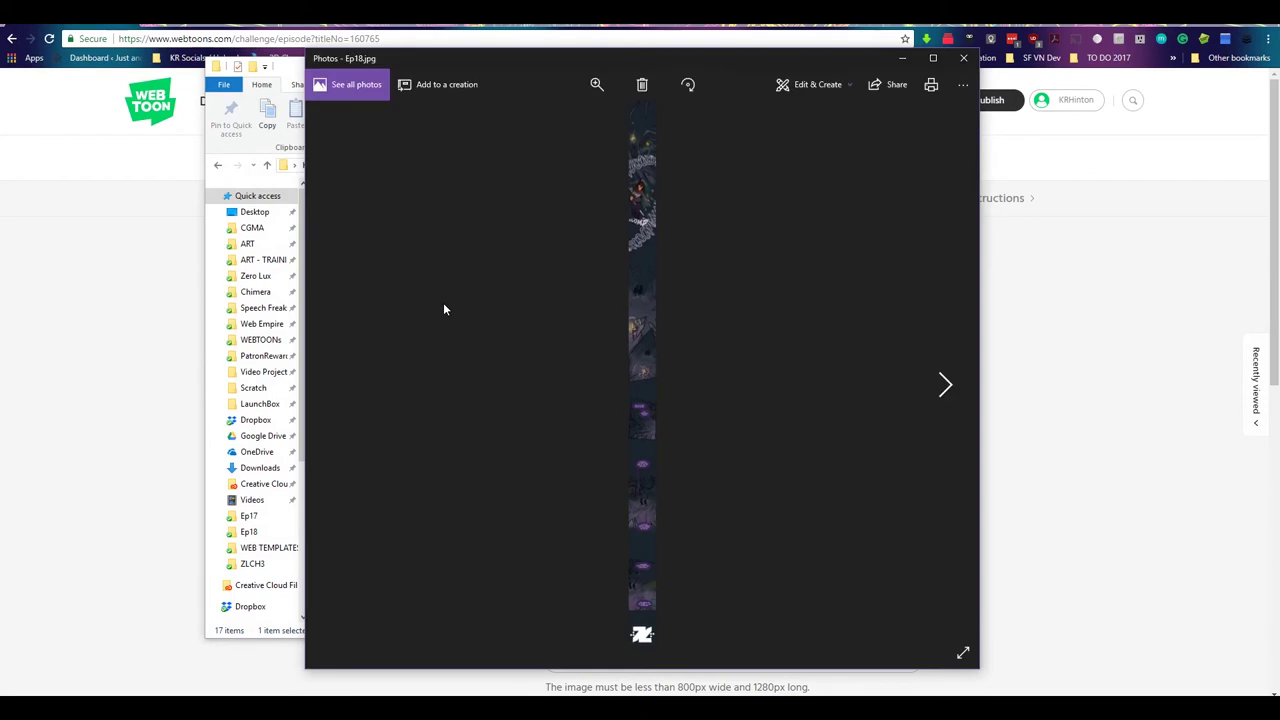
scroll(645, 188, "up", 5)
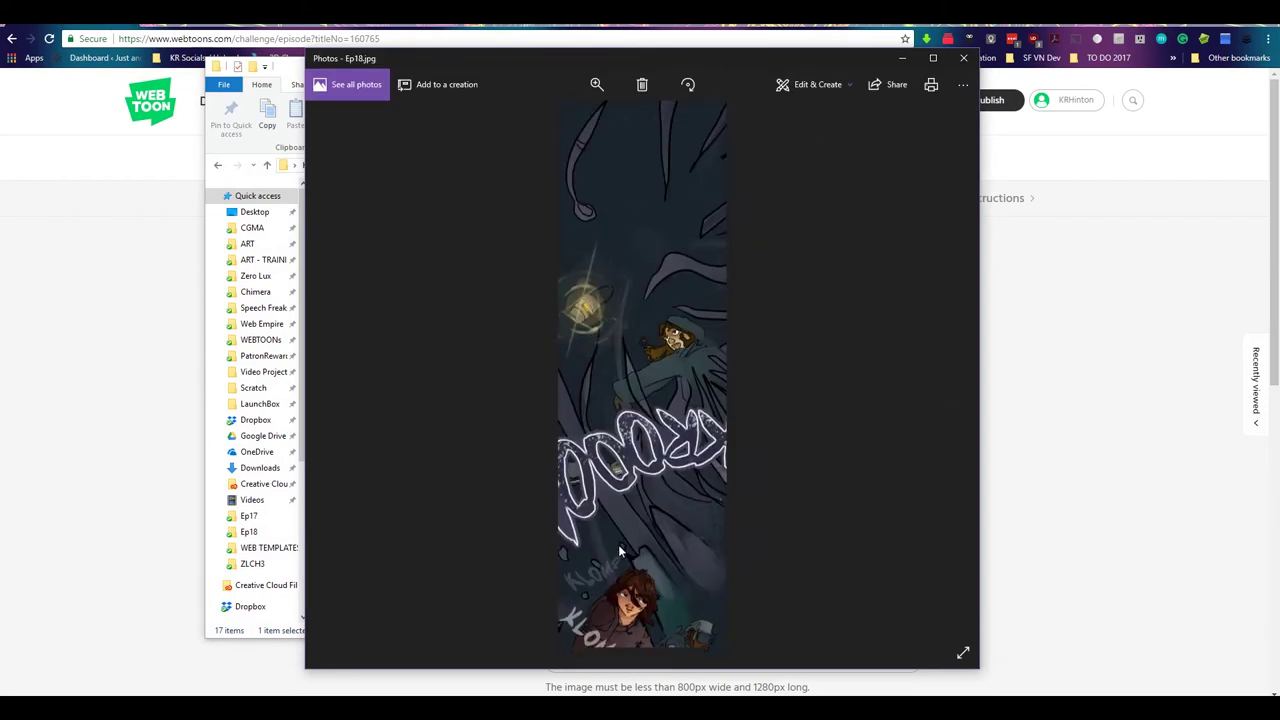
left_click_drag(745, 440, 570, 309)
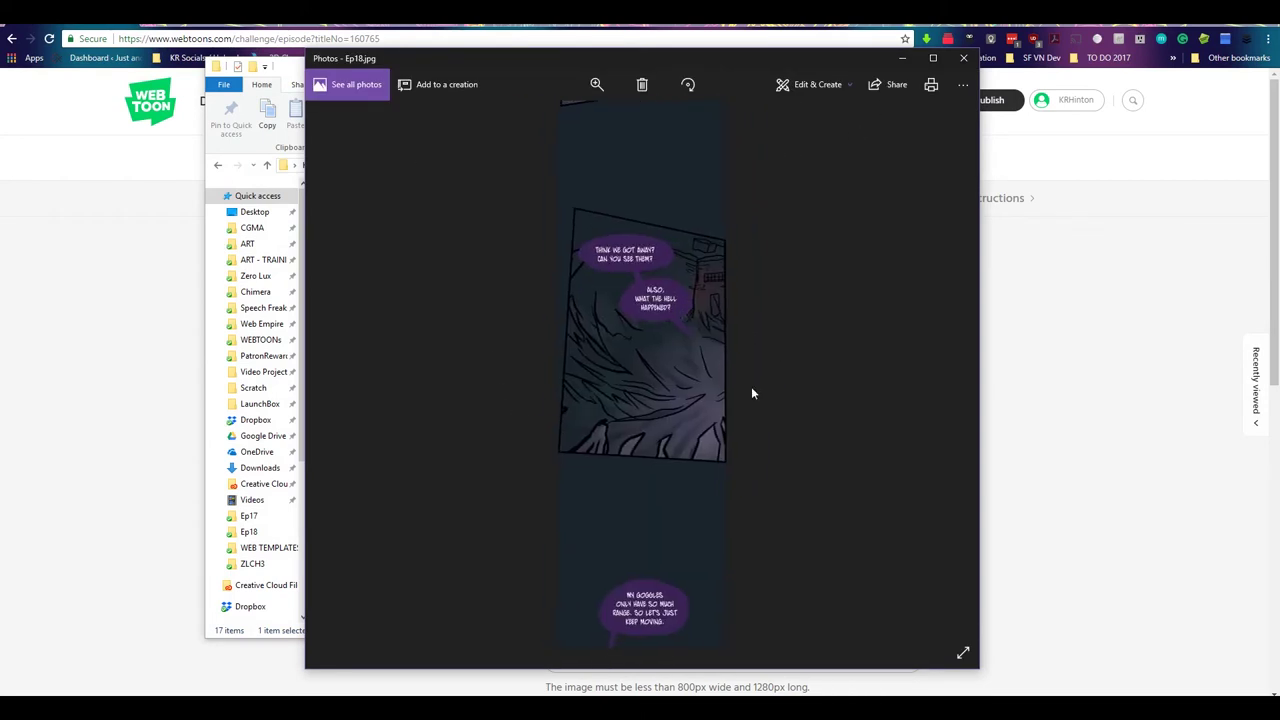
left_click_drag(751, 391, 650, 310)
scroll(775, 401, "down", 10)
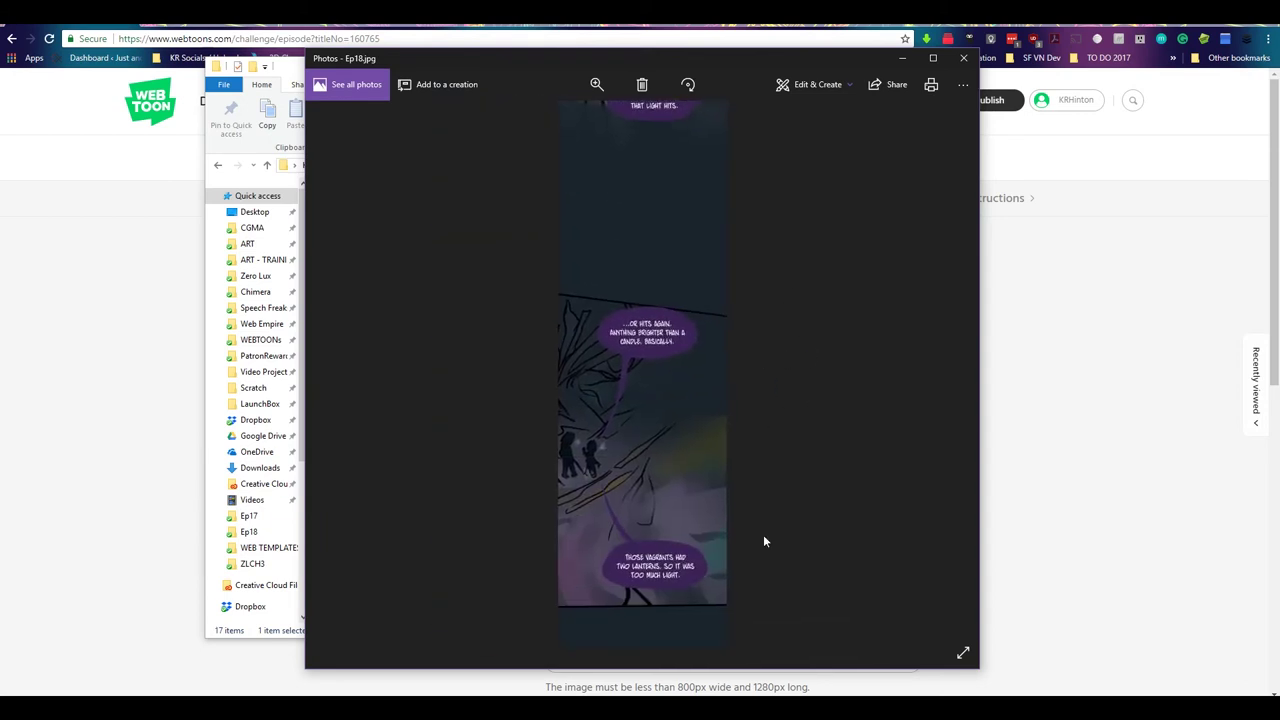
scroll(757, 530, "down", 1)
scroll(733, 490, "up", 15)
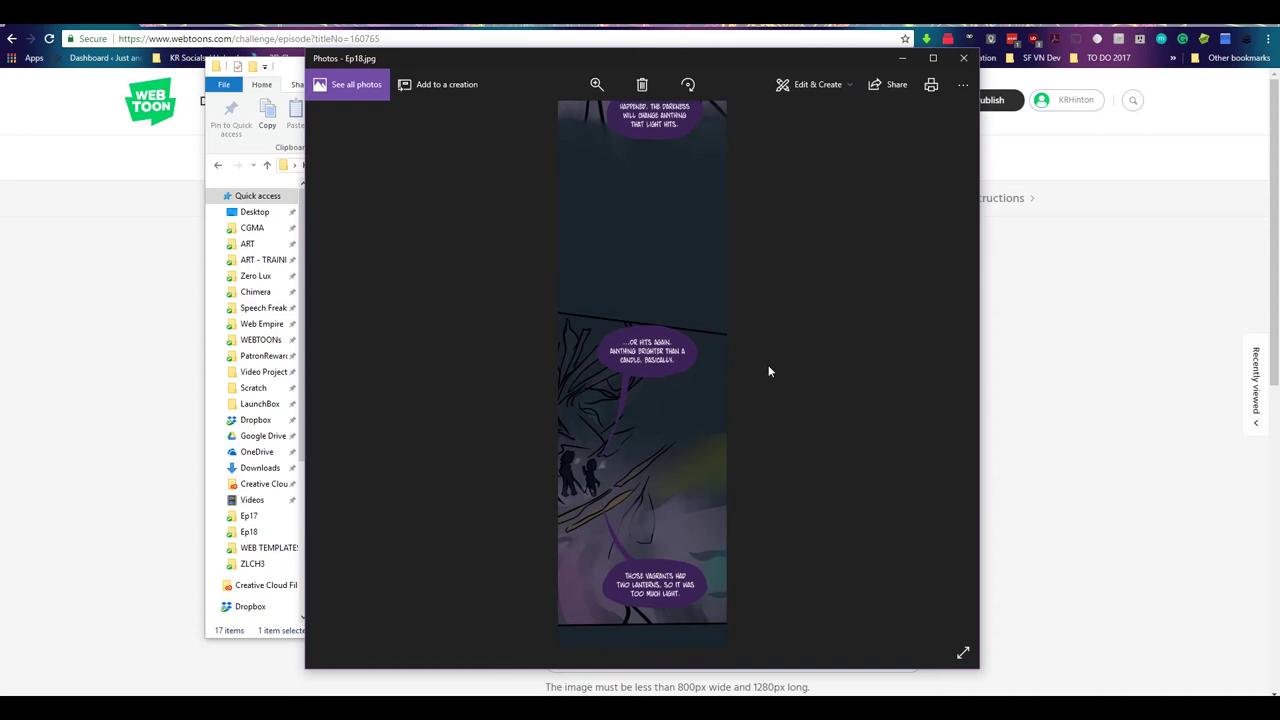
left_click_drag(683, 348, 772, 379)
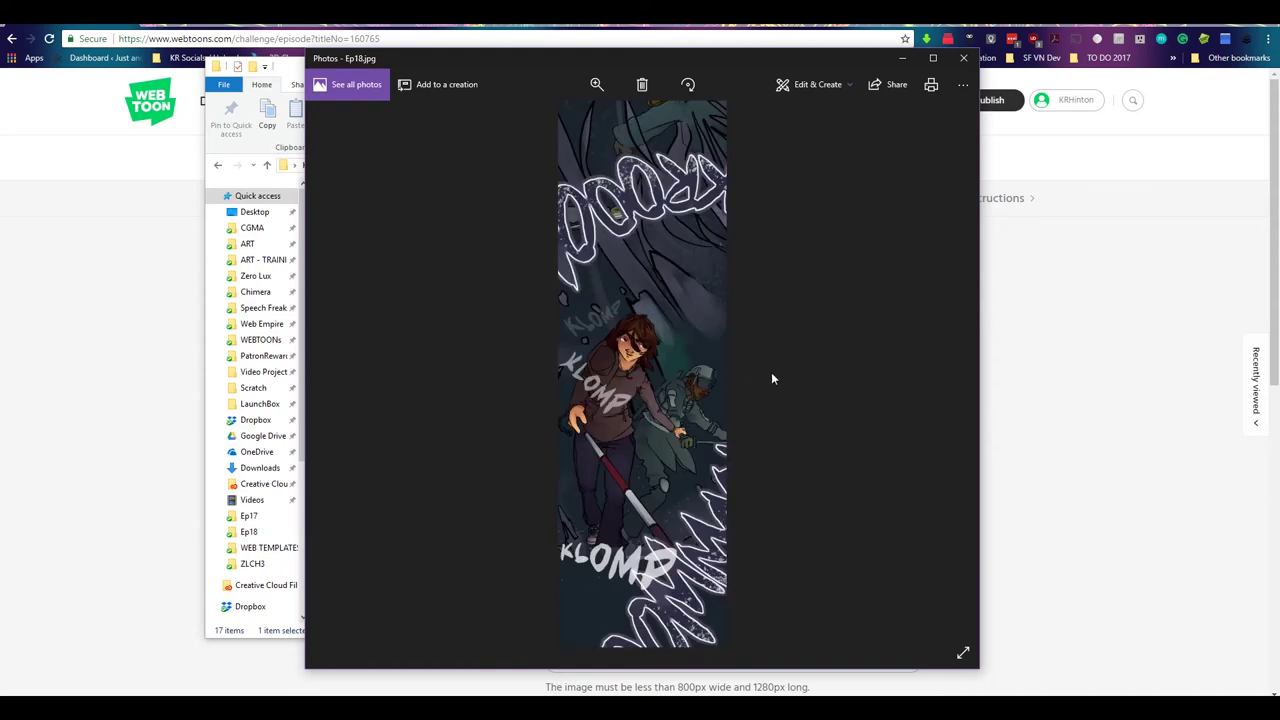
scroll(760, 420, "down", 10)
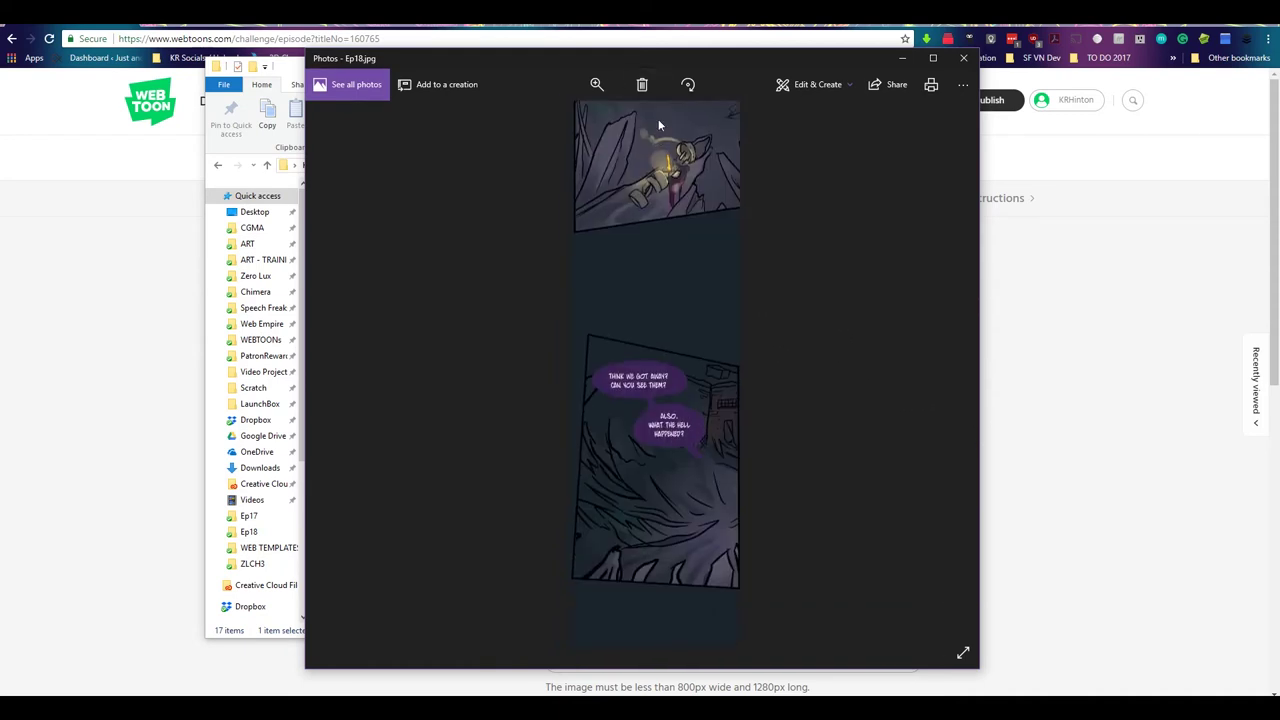
scroll(628, 481, "up", 3)
scroll(621, 481, "up", 2)
scroll(608, 446, "down", 5)
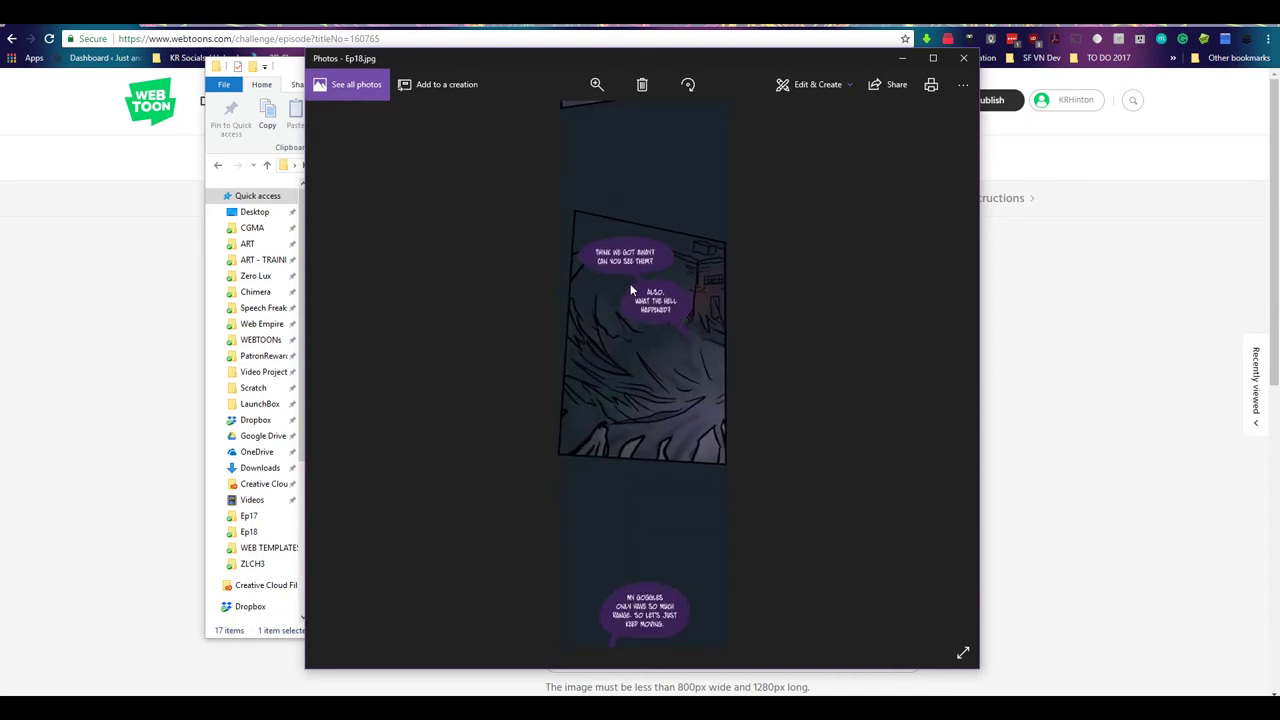
scroll(601, 364, "down", 8)
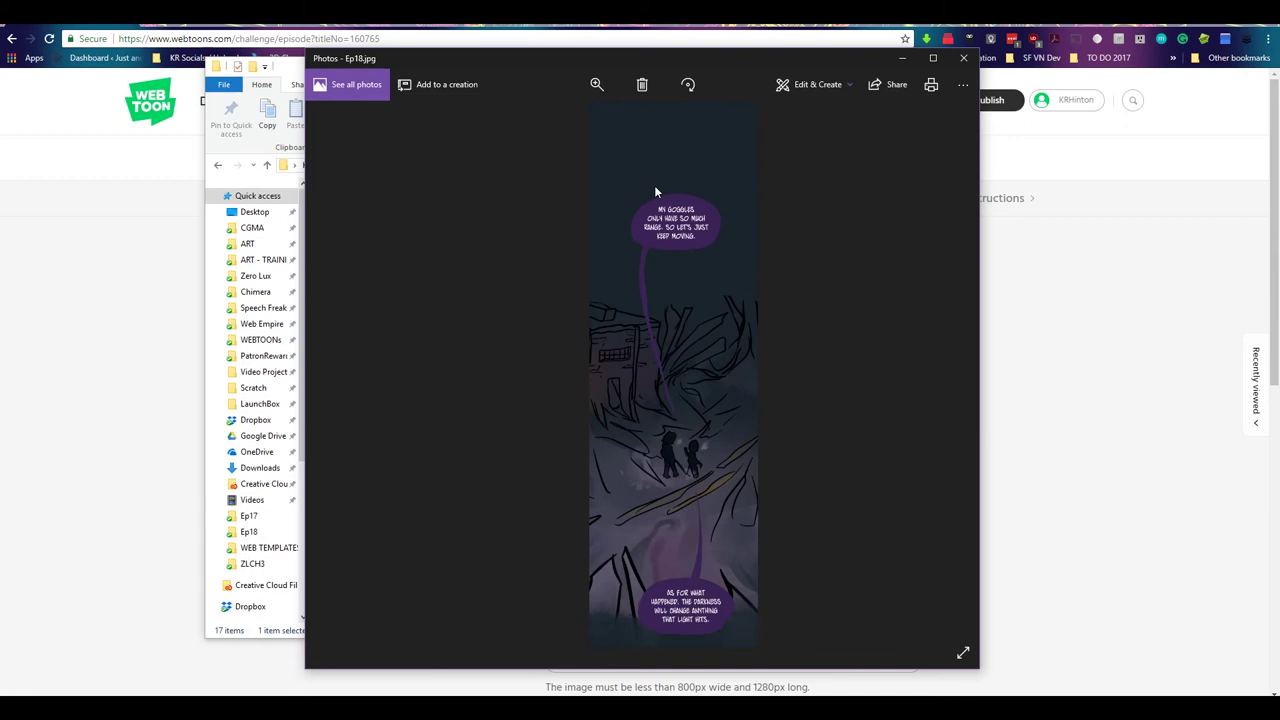
scroll(630, 385, "down", 2)
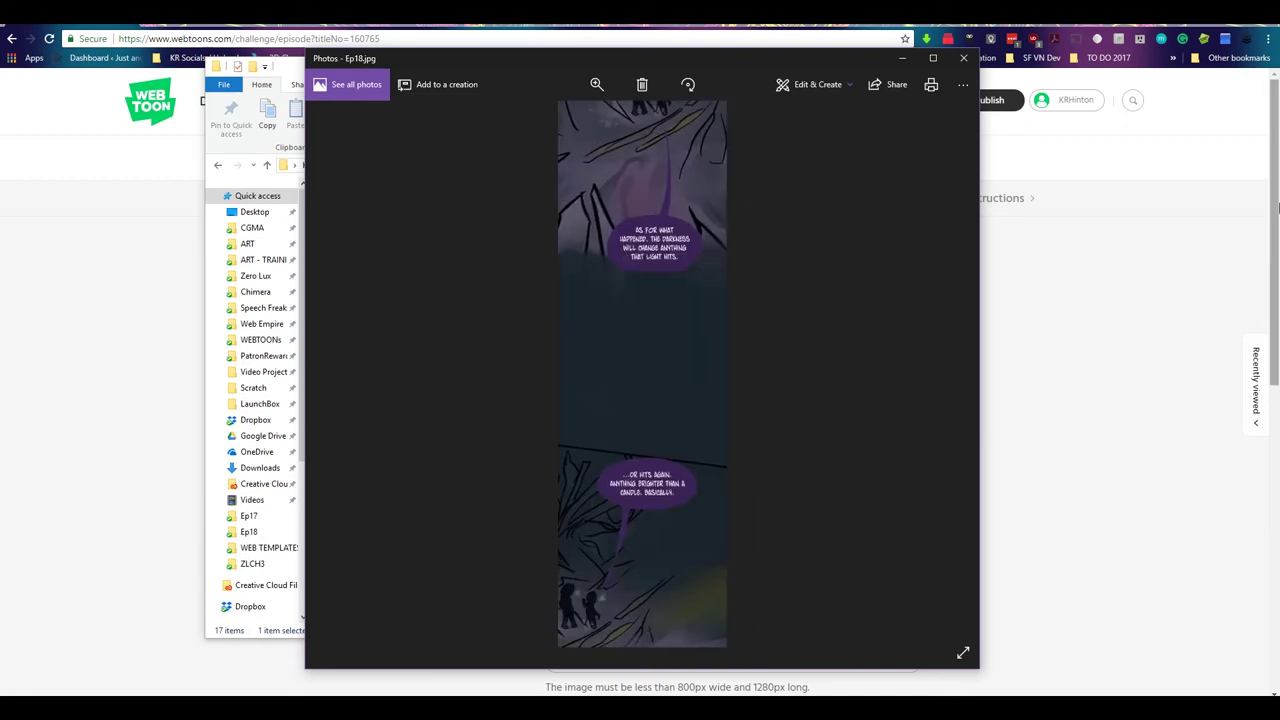
Title the Webtoon episode "Too Bright" and upload slice1.jpg through slice13.jpg as its image files.
key("alt+Tab")
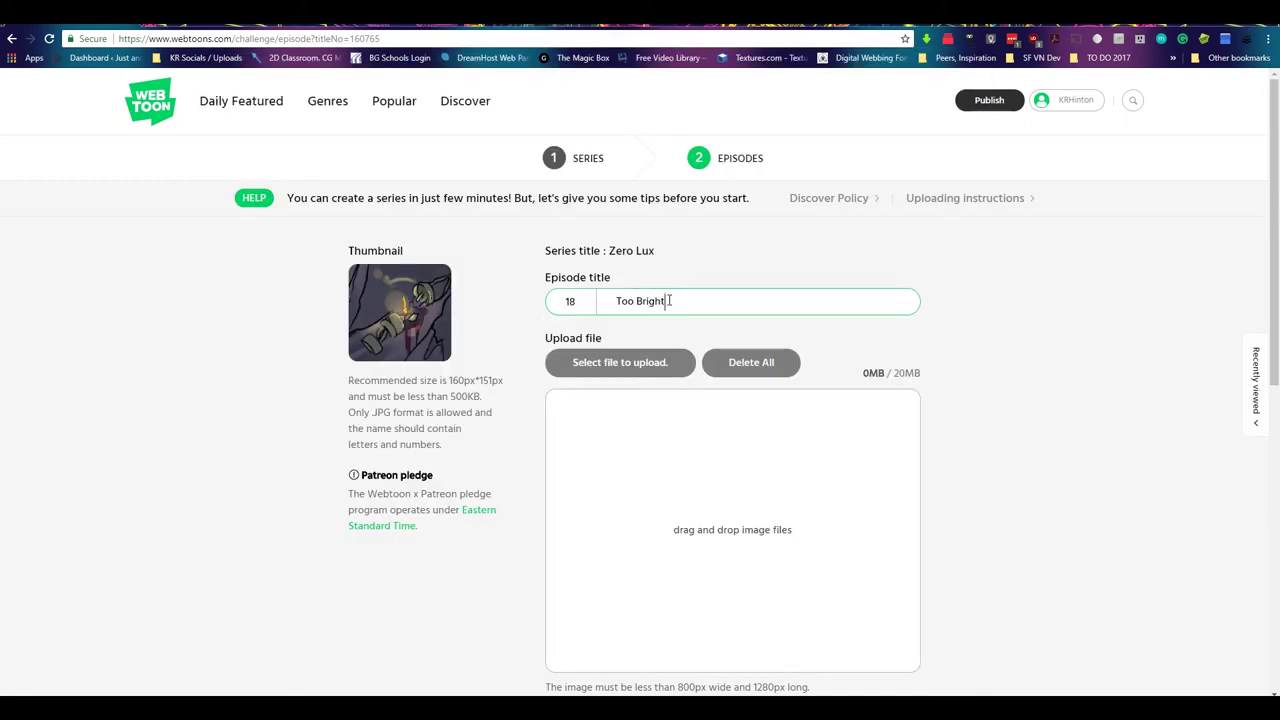
left_click(648, 364)
left_click(298, 105)
left_click(155, 265, "shift")
left_click(520, 347)
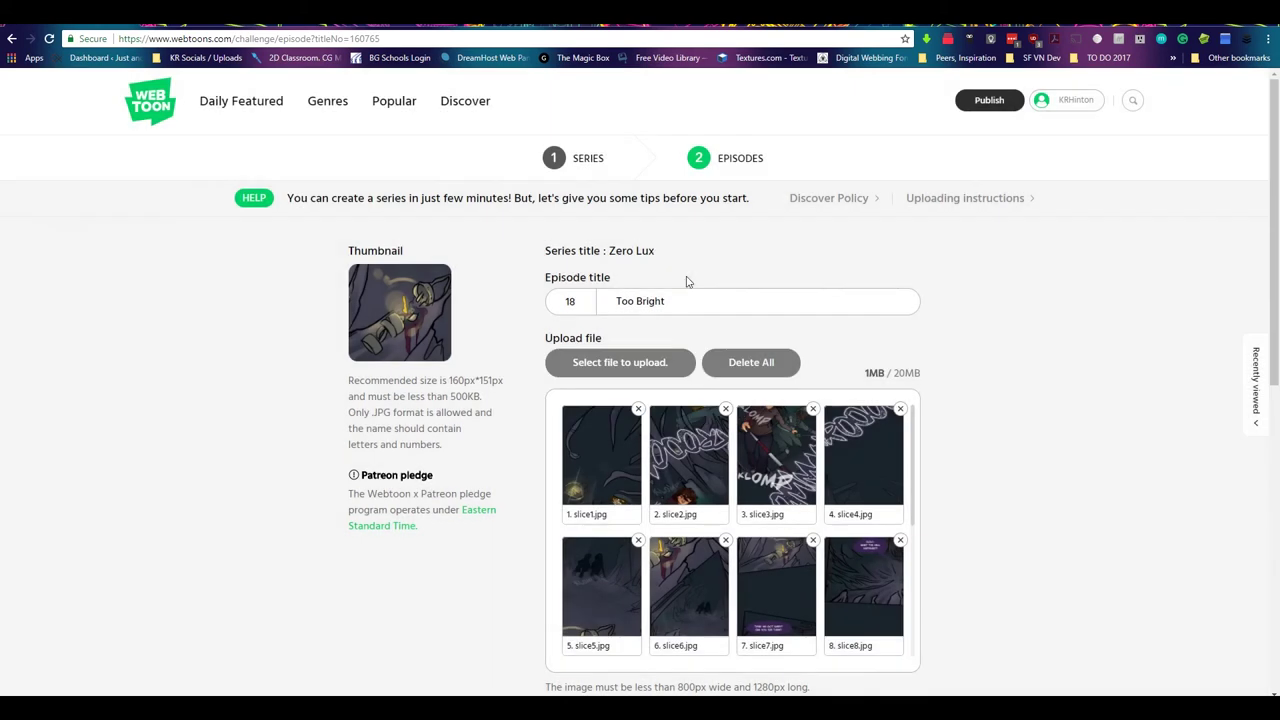
Enter "TBD" as the episode's creator's note and look through its mobile preview.
scroll(977, 291, "down", 3)
left_click(665, 453)
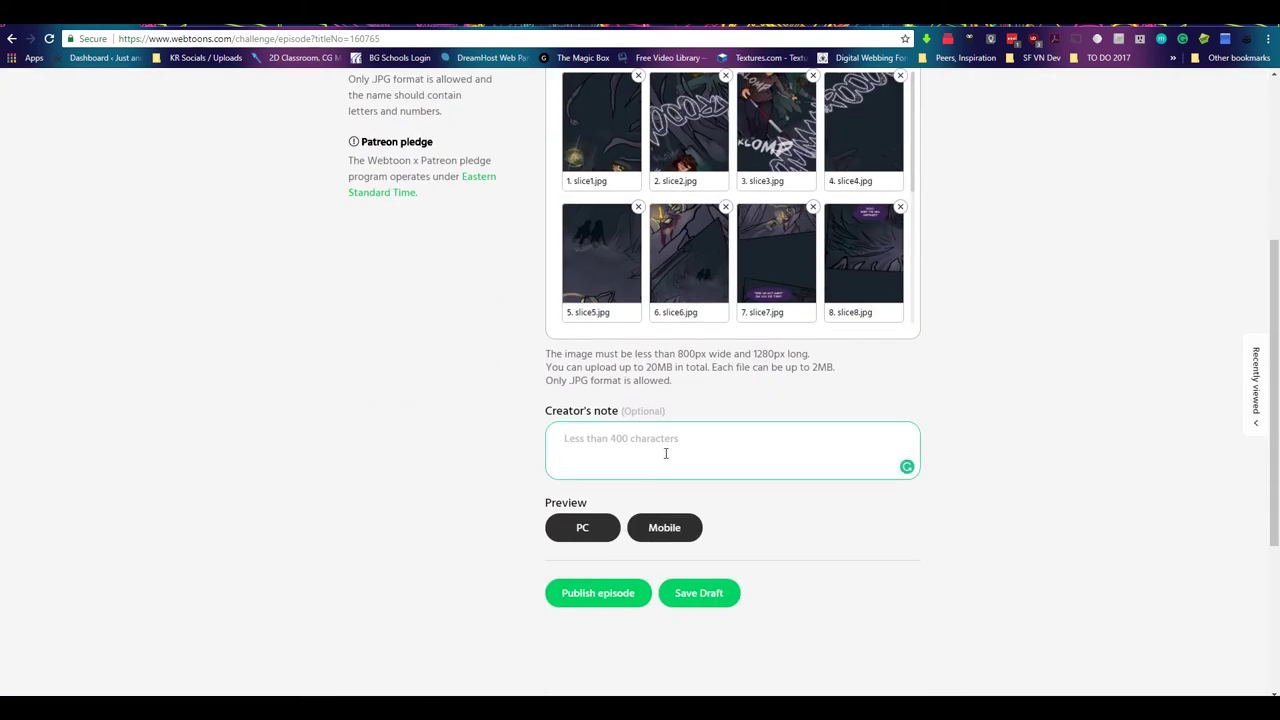
left_click(664, 527)
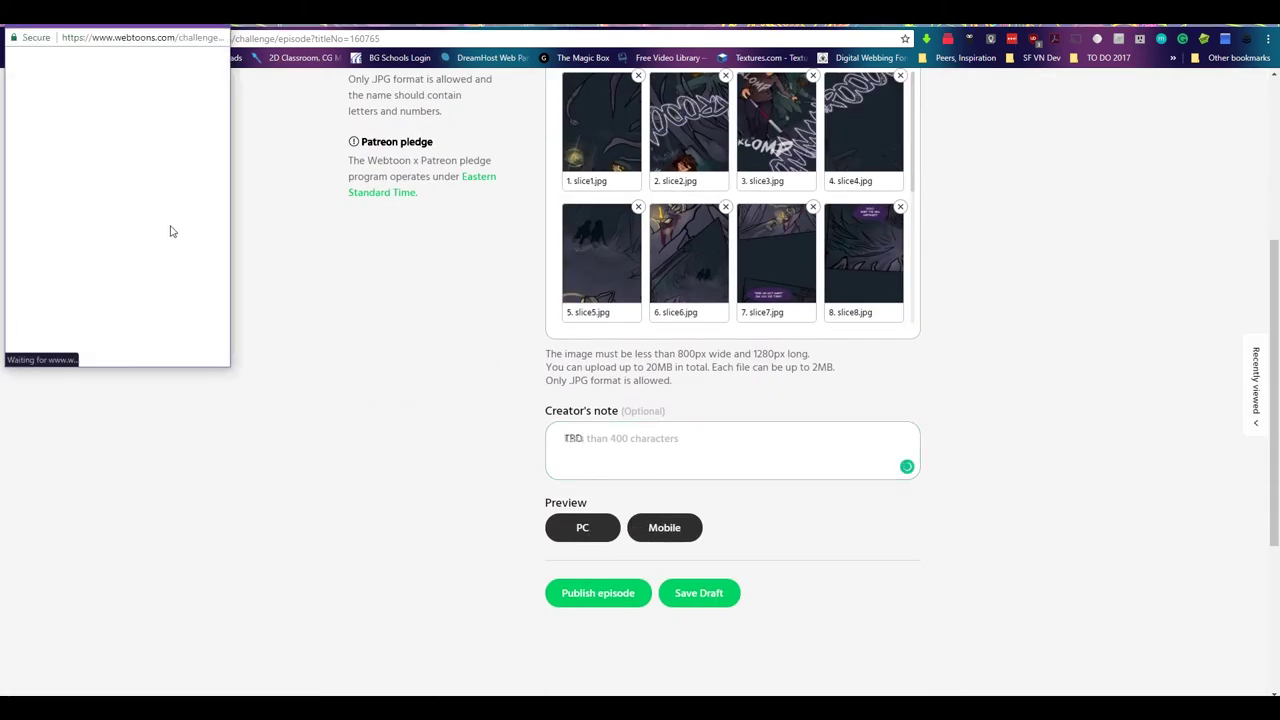
scroll(256, 271, "down", 5)
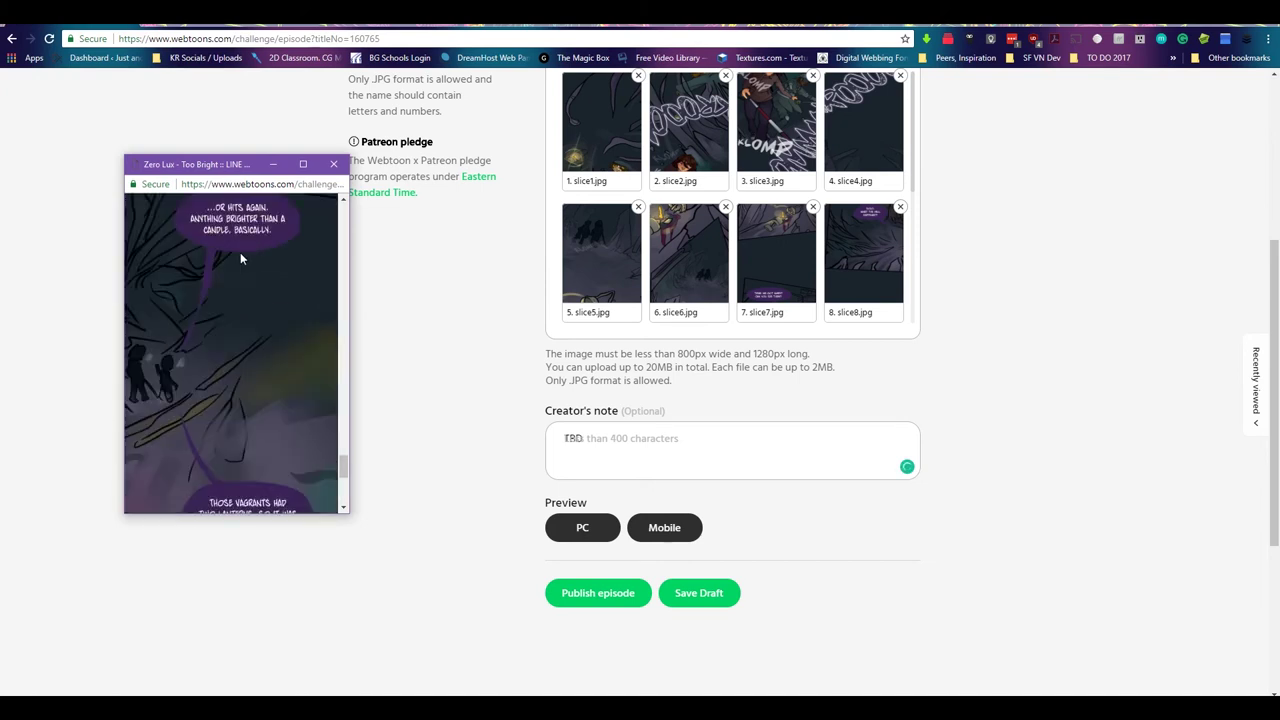
left_click(333, 163)
Save the "Too Bright" episode as a draft and check its entry in the Zero Lux episode list.
left_click(676, 590)
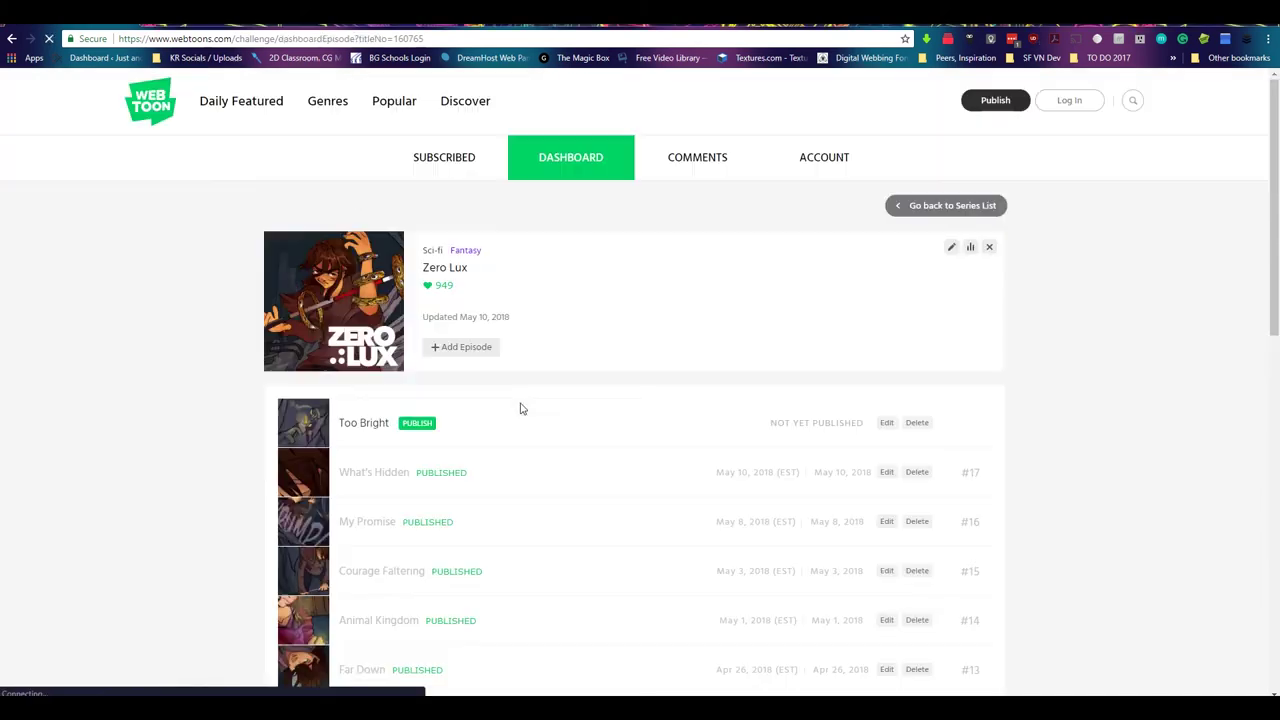
scroll(203, 405, "down", 1)
scroll(200, 403, "down", 2)
scroll(200, 403, "up", 1)
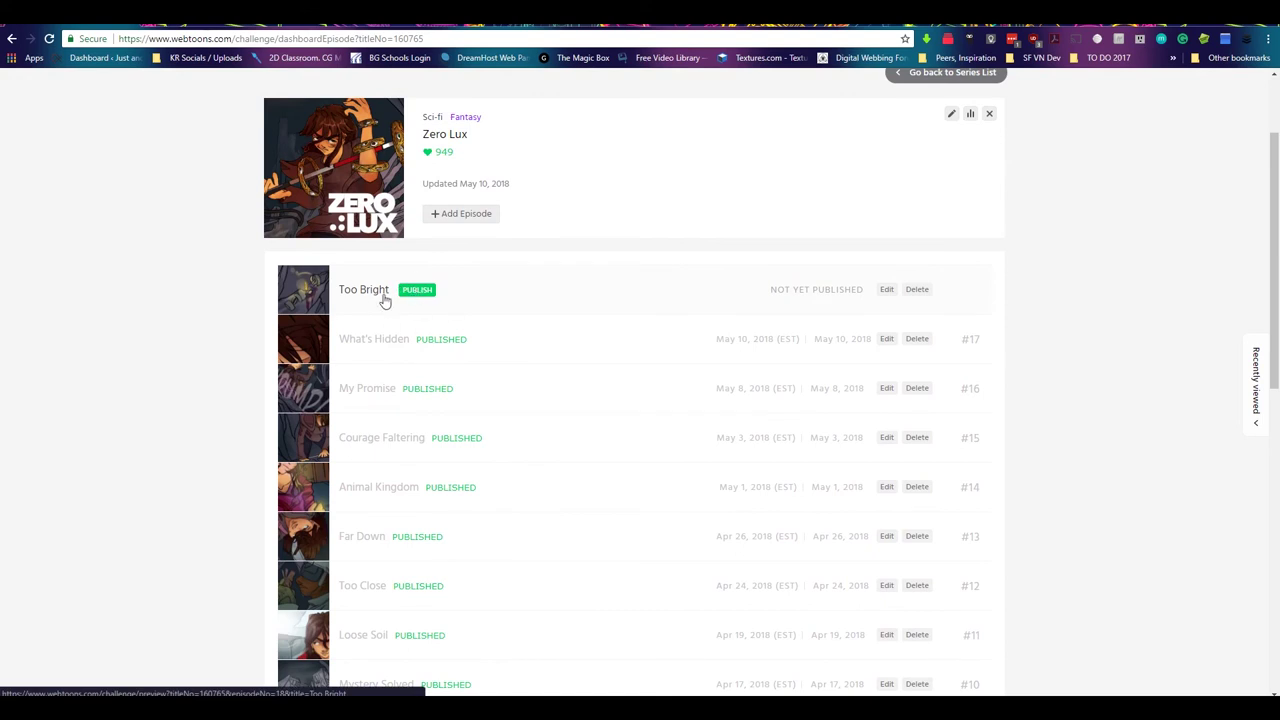
scroll(266, 108, "up", 1)
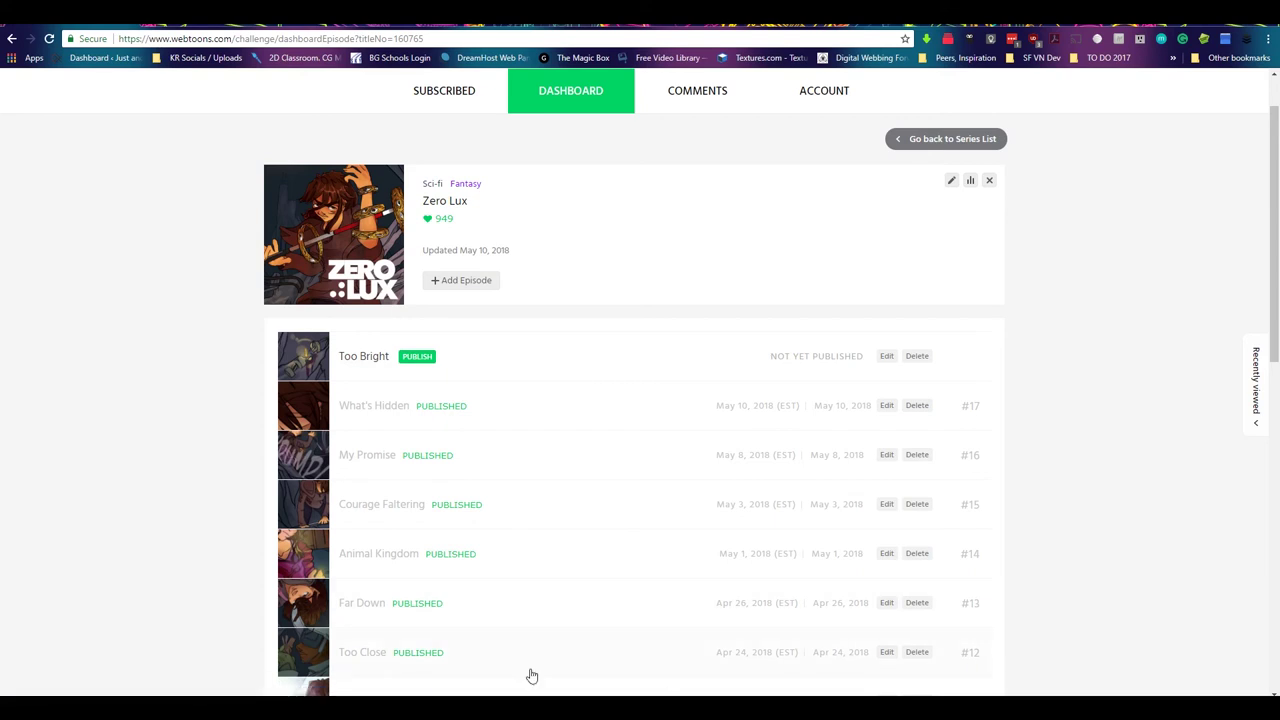
Switch to Clip Studio Paint and open ZLCh5.cmc from the ZLCh5 folder inside Zero Lux's Ch5 folder.
mouse_move(305, 708)
left_click(305, 650)
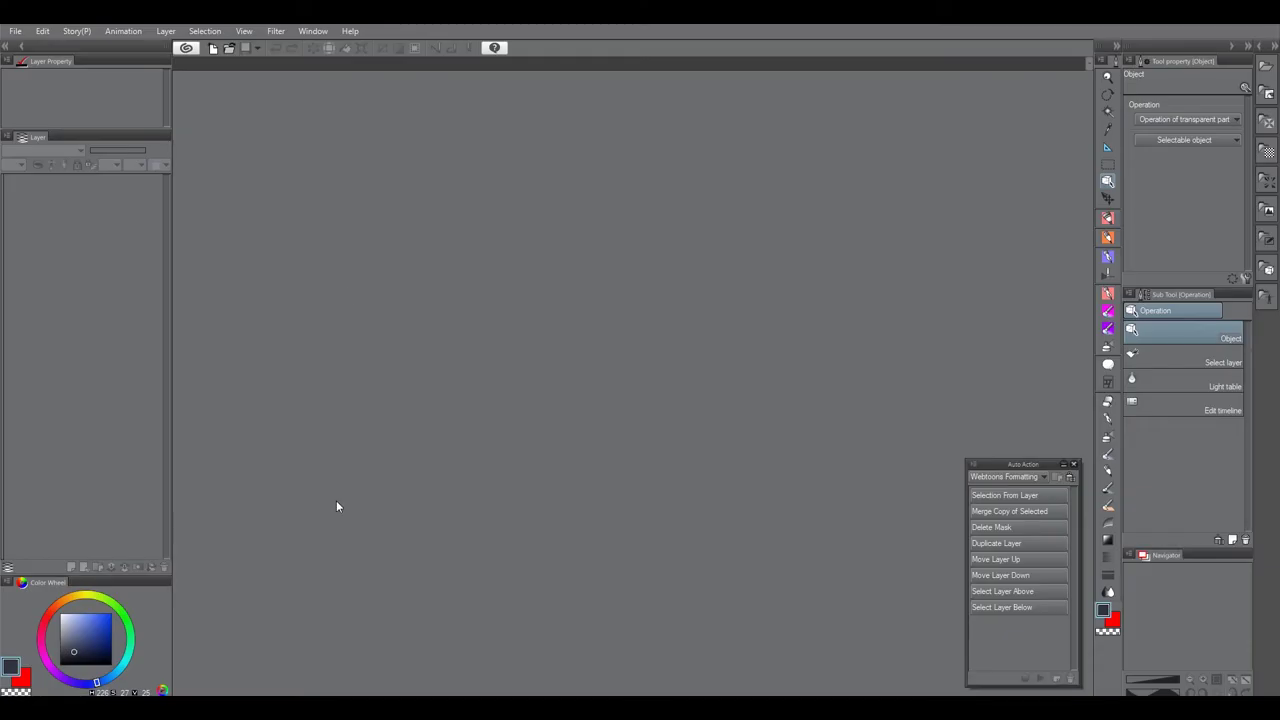
mouse_move(120, 710)
left_click(128, 655)
left_click(418, 166)
double_click(403, 268)
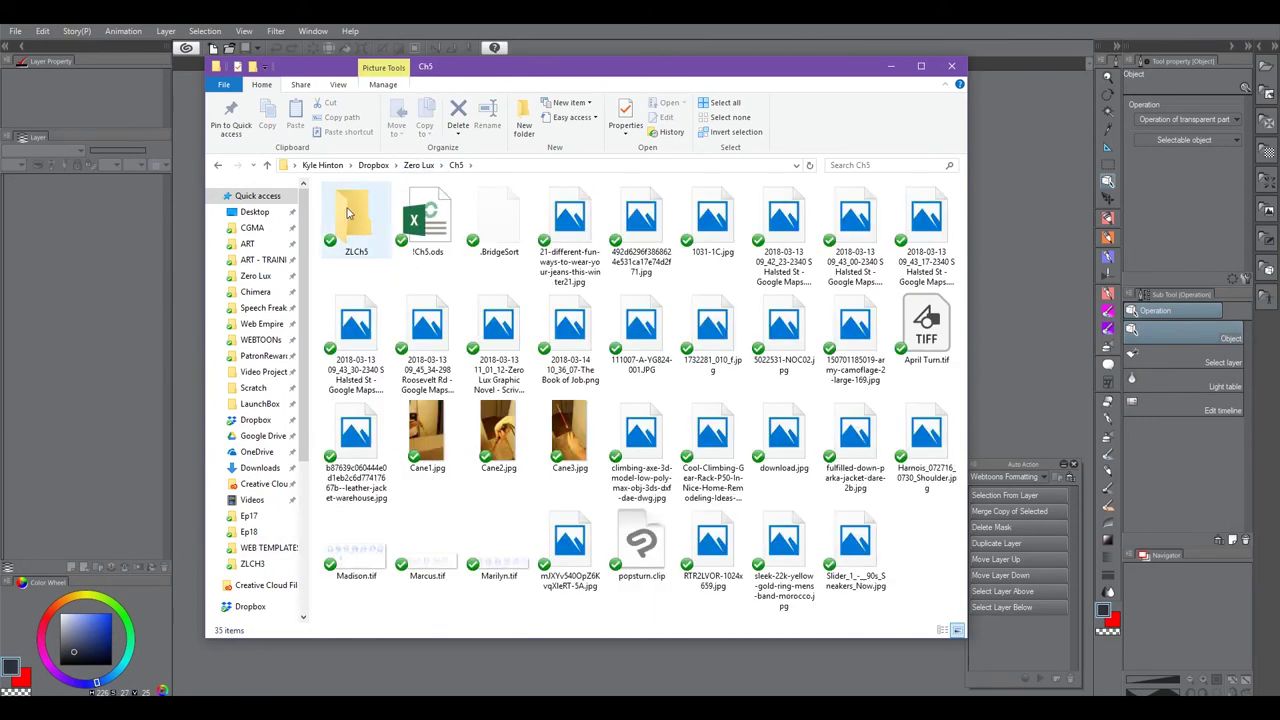
double_click(350, 205)
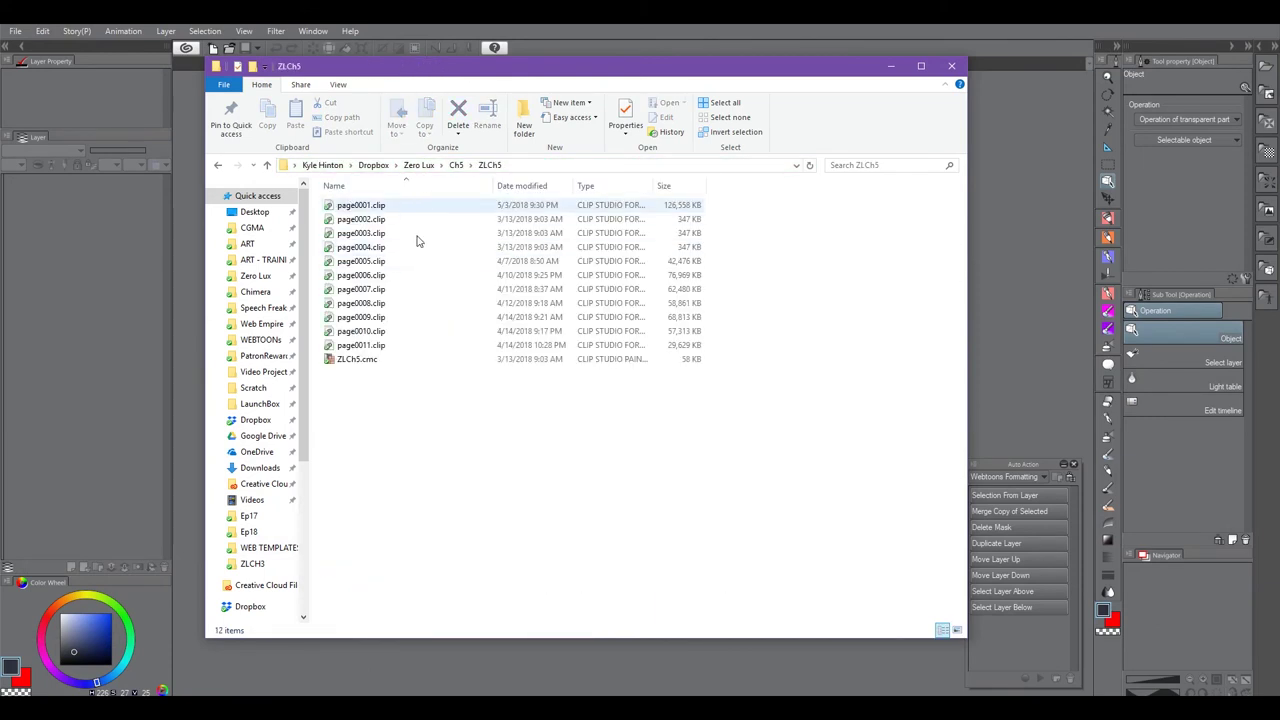
double_click(360, 359)
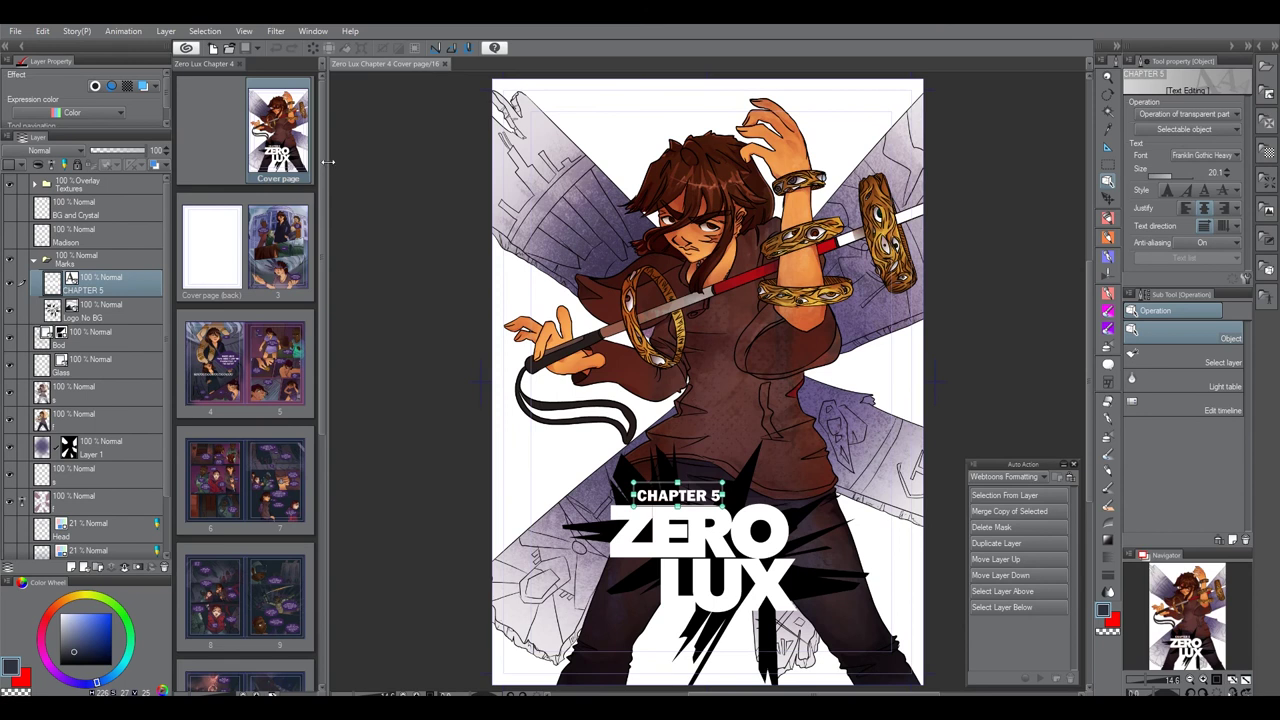
Narrow the page list and hide the cover page's finished artwork and logo layers, leaving the Head and Bod sketch layers shown.
mouse_move(327, 162)
left_mouse_down()
mouse_move(277, 171)
mouse_move(305, 169)
left_mouse_up()
mouse_move(407, 302)
left_mouse_down()
mouse_move(324, 275)
mouse_move(419, 288)
left_mouse_up()
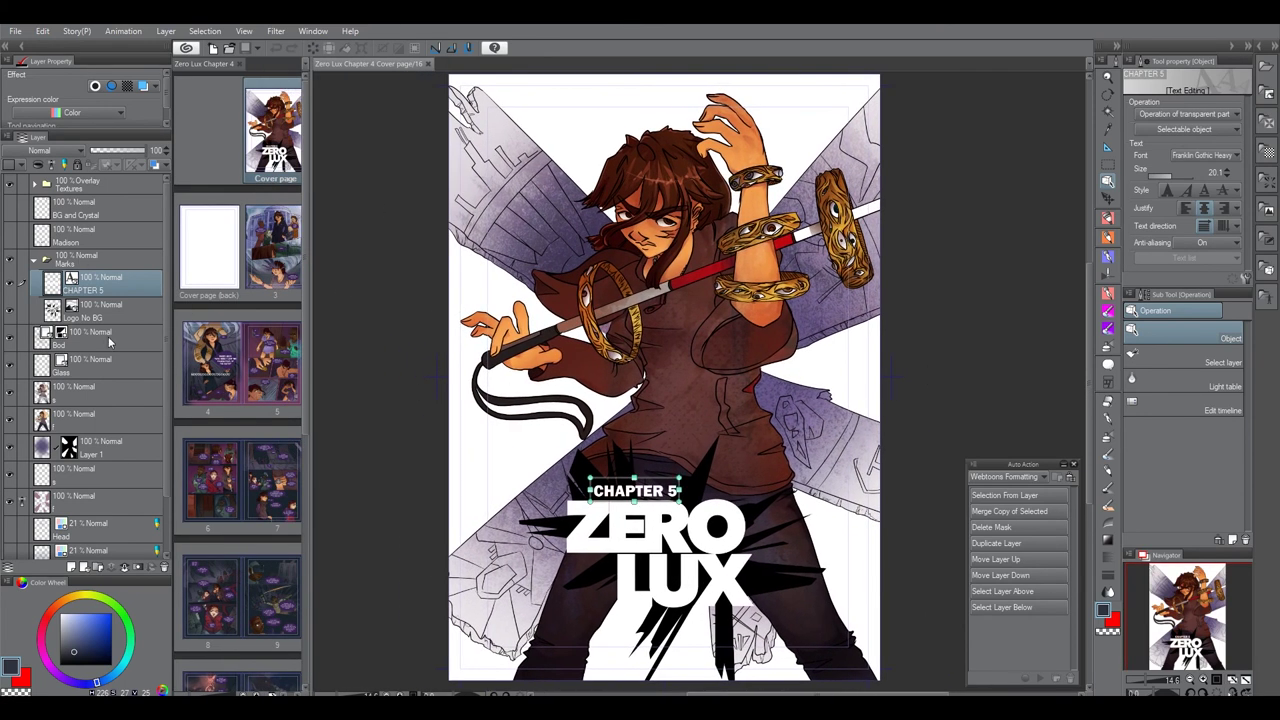
left_click(80, 414)
left_click(11, 449)
left_click(11, 449)
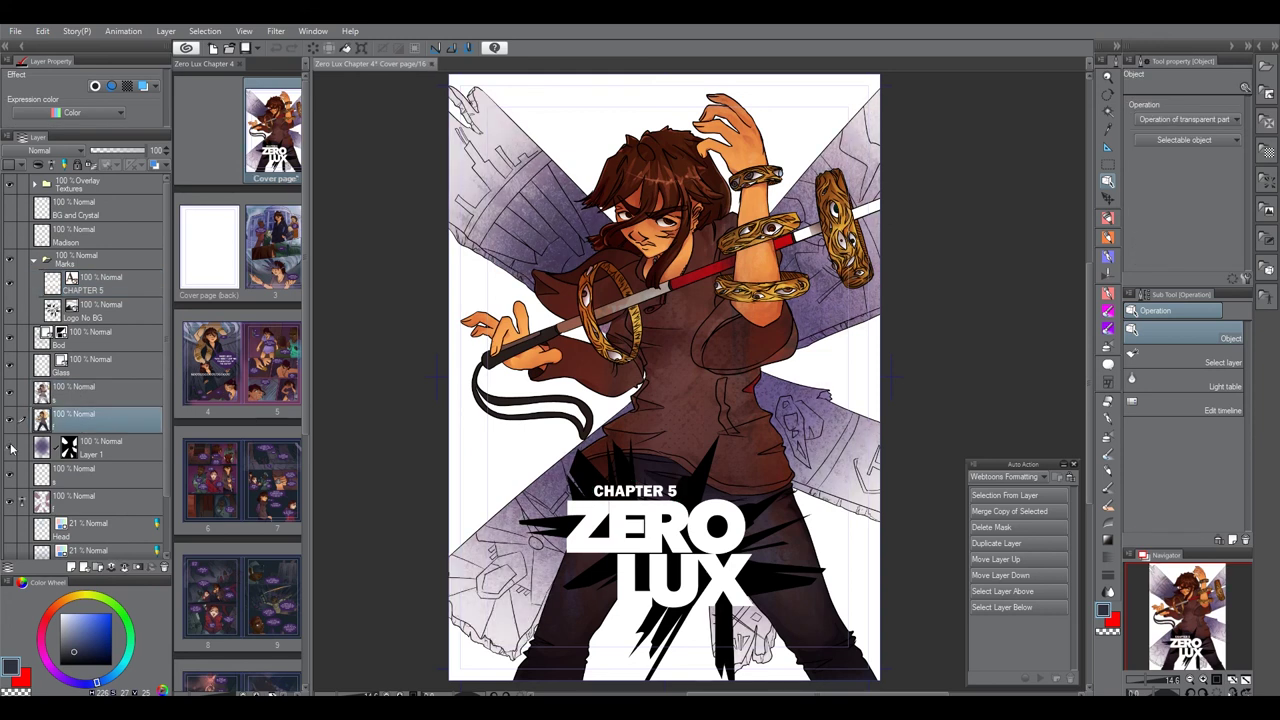
left_click(9, 186)
left_click(9, 186)
scroll(62, 441, "down", 2)
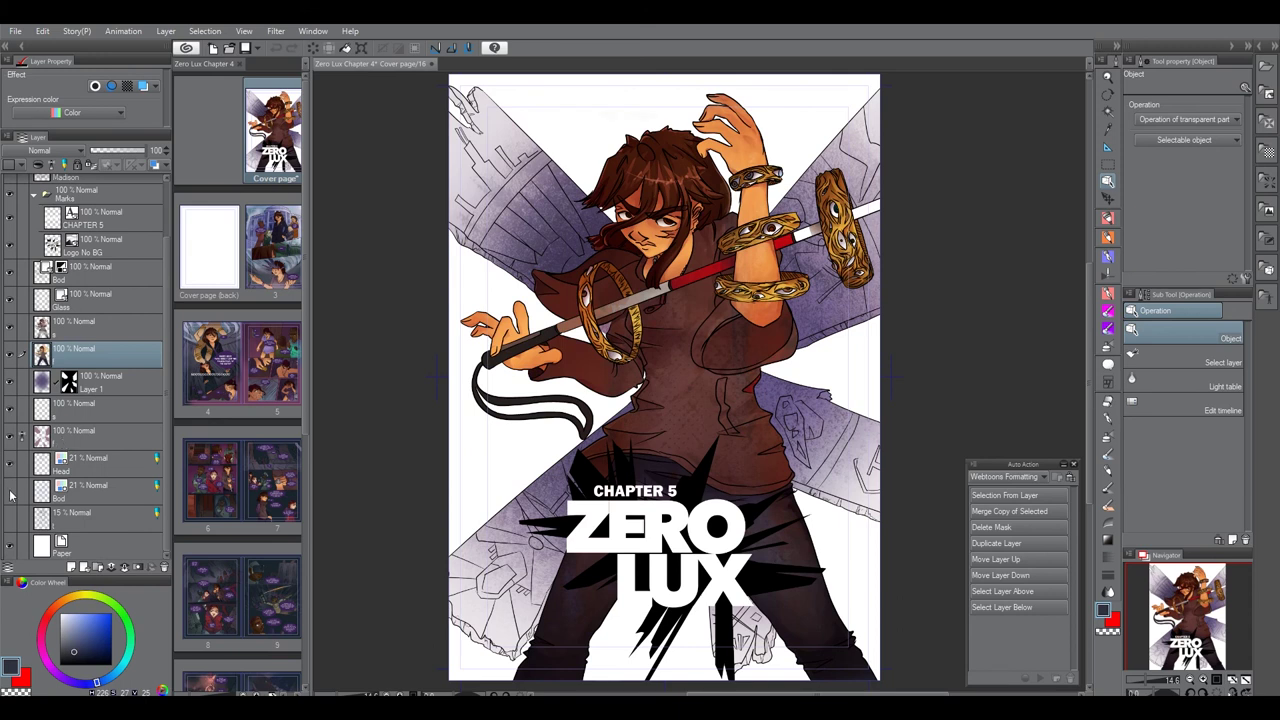
left_click_drag(10, 263, 10, 195)
scroll(12, 200, "up", 2)
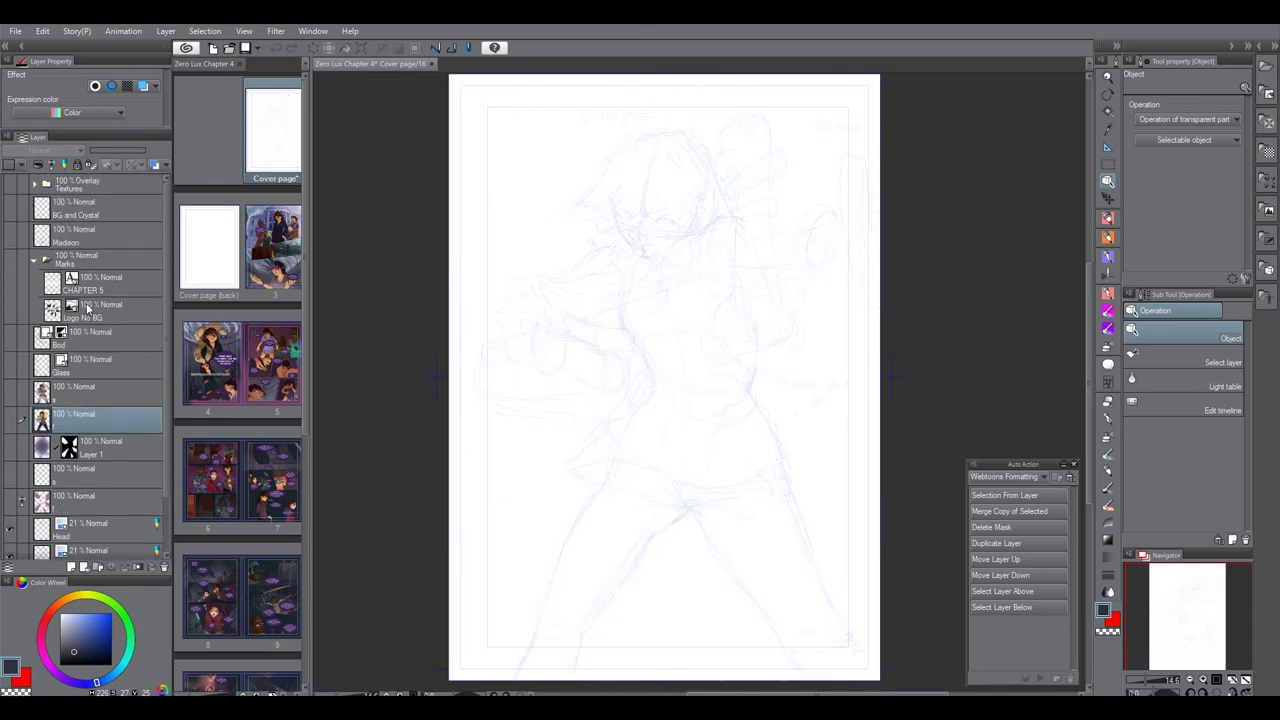
Raise the opacity of the cover page's Head and Bod sketch layers to 100%.
scroll(88, 308, "down", 2)
left_click(110, 463)
mouse_move(121, 152)
left_mouse_down()
mouse_move(196, 140)
mouse_move(200, 168)
left_mouse_up()
left_click(112, 490)
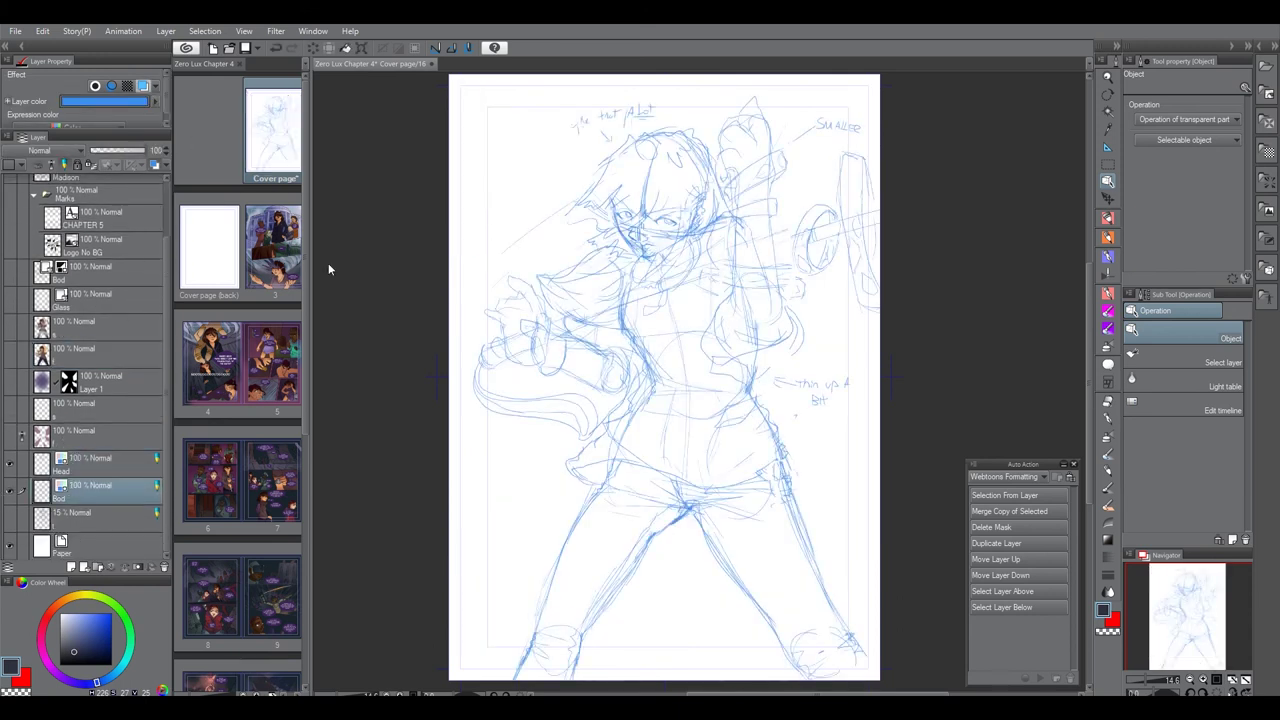